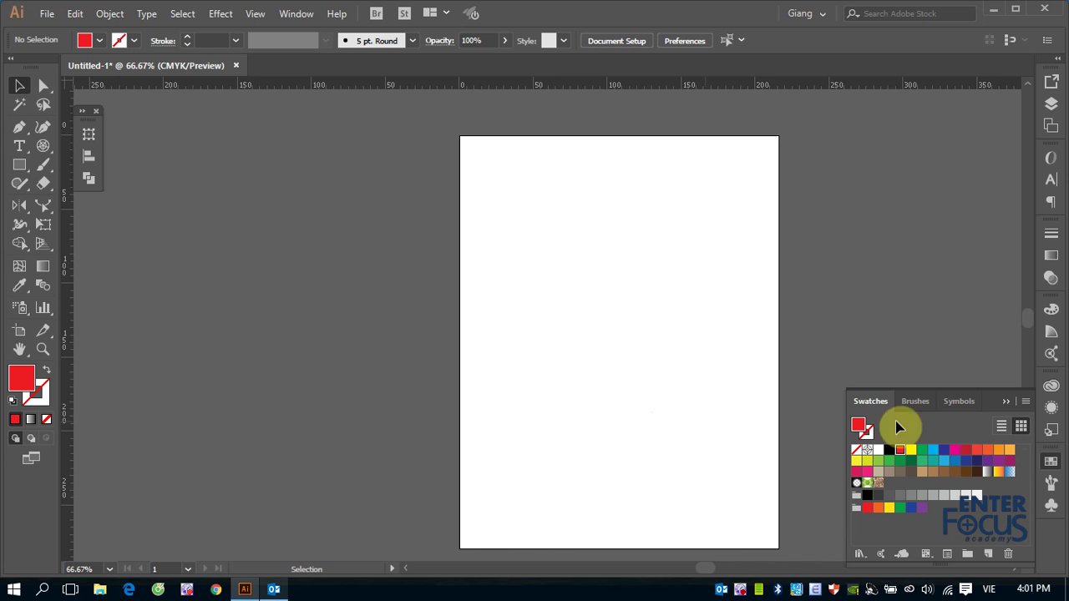
- Collapse the Swatches panel so only the blank artboard is in view
click(1007, 402)
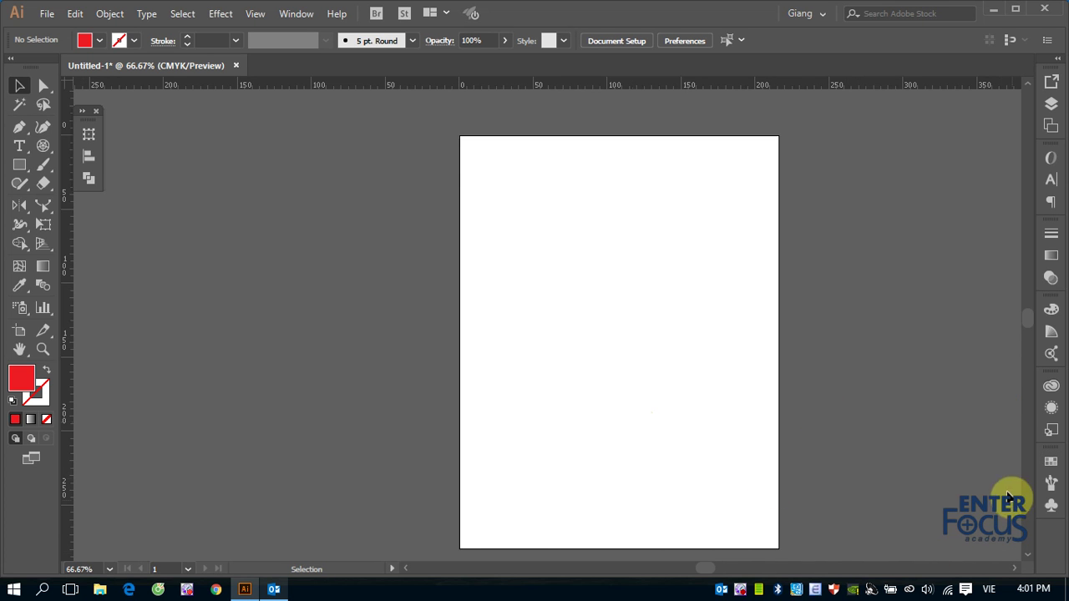
drag(1028, 315, 1029, 320)
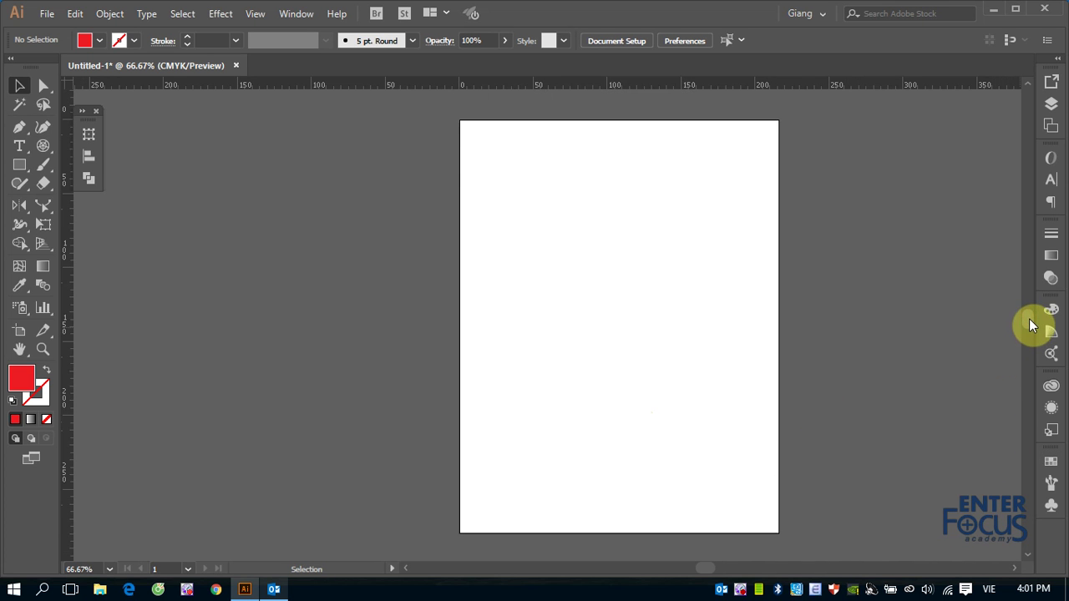
click(1014, 569)
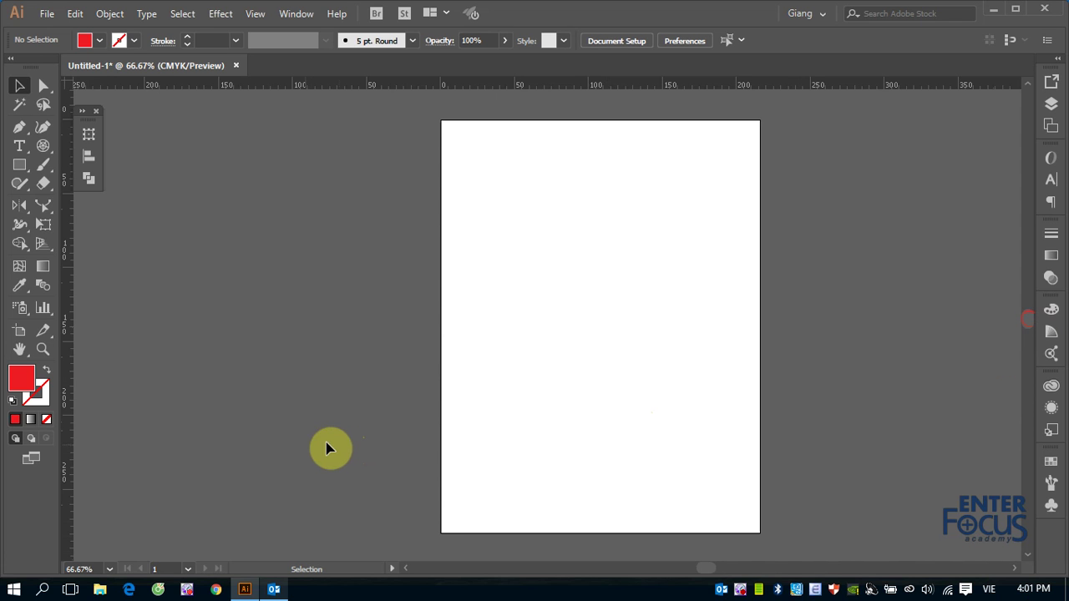
- Draw a red circle about 104.77 mm across with the Ellipse Tool
click(18, 165)
click(77, 203)
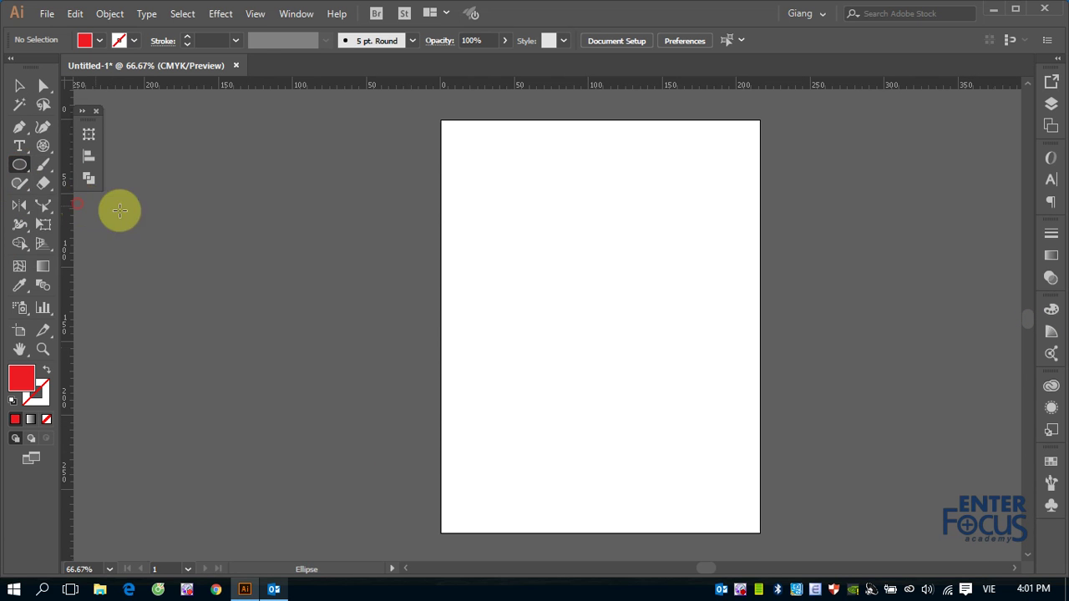
click(20, 171)
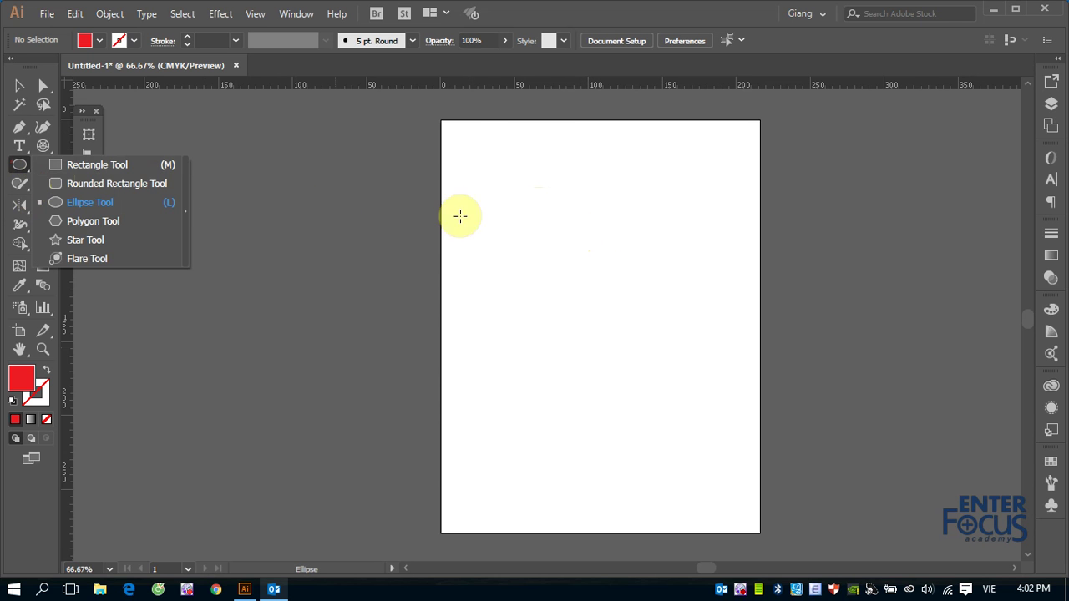
click(102, 203)
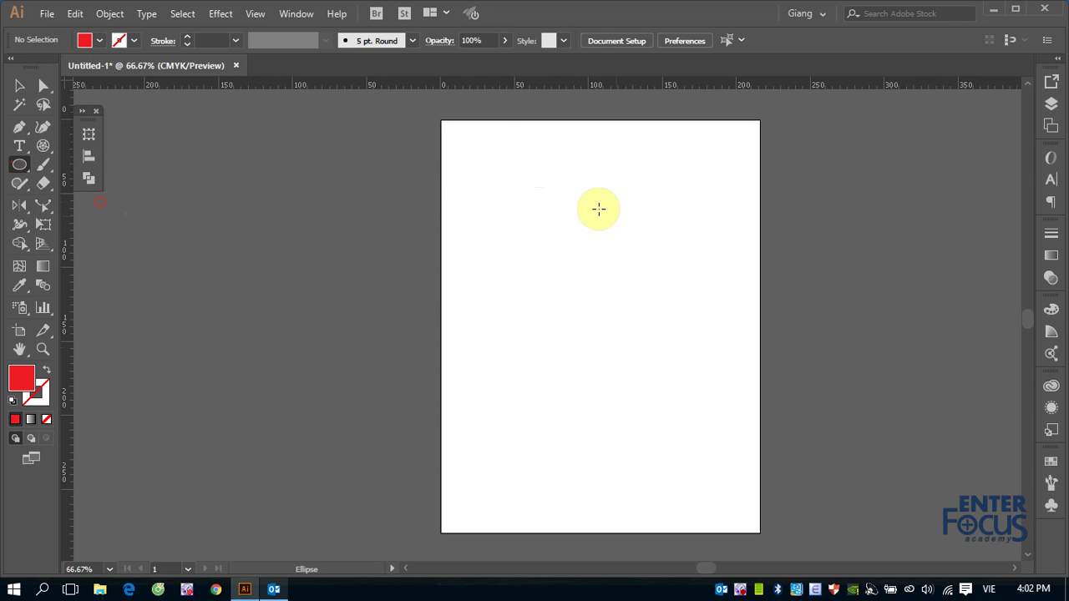
drag(505, 198, 649, 335)
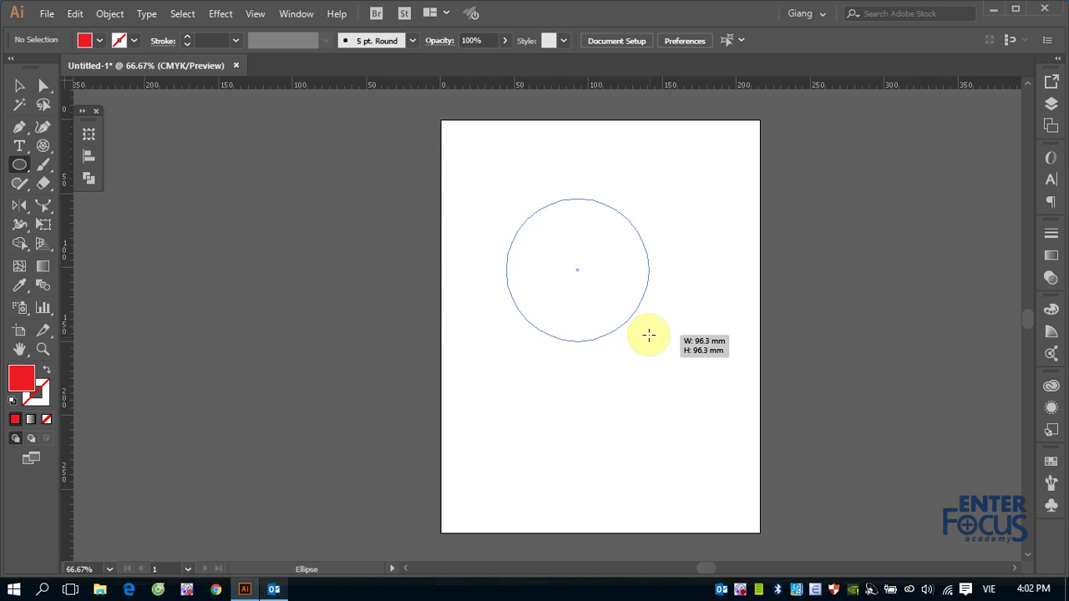
drag(649, 335, 670, 354)
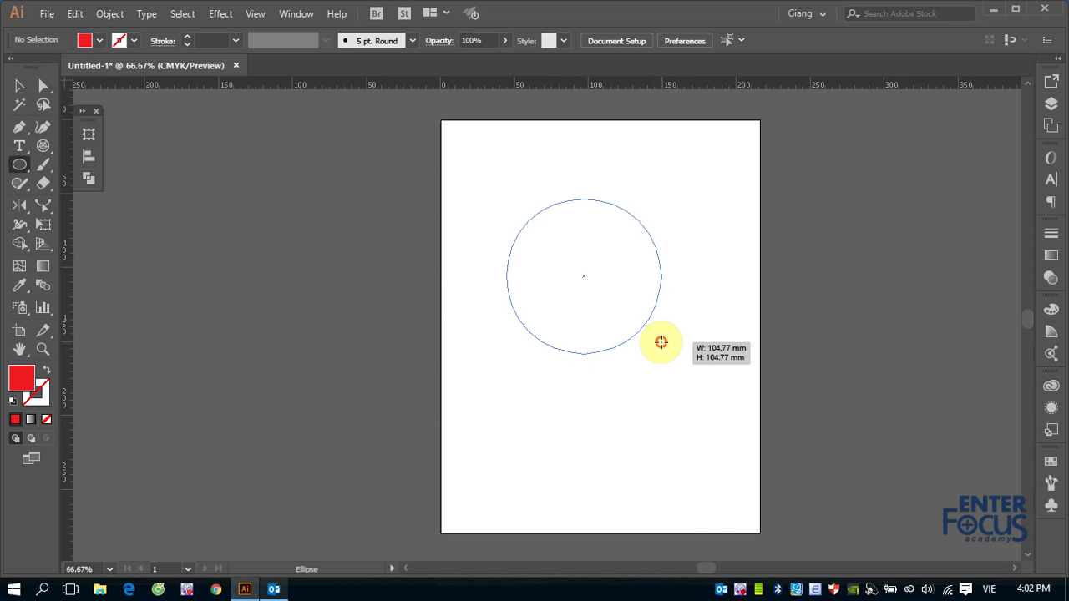
drag(670, 354, 661, 342)
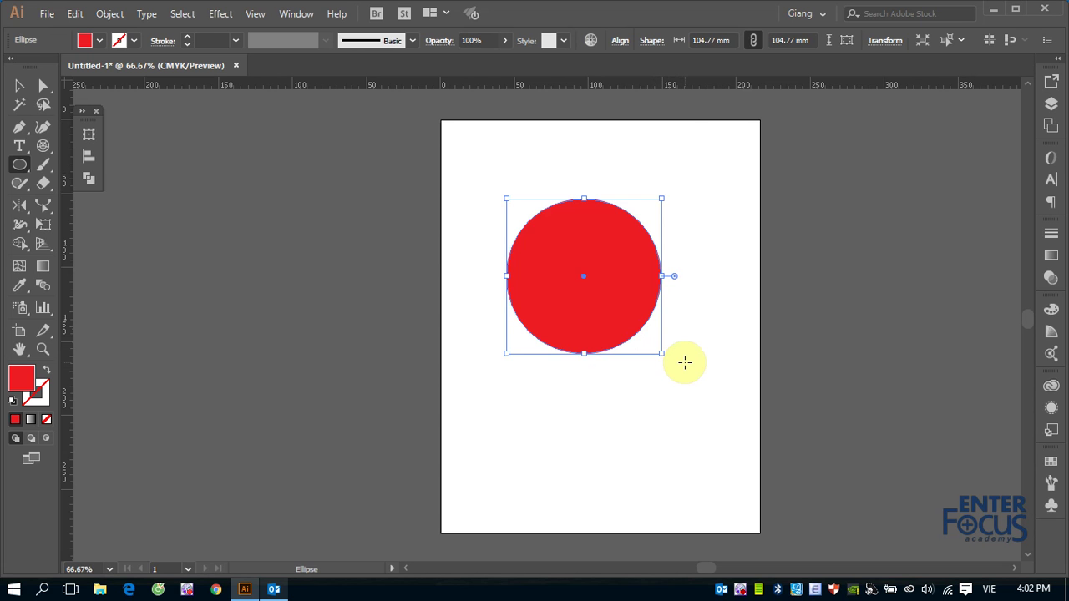
- Squeeze the red circle from its left side into a 13.758 mm wide upright ellipse
click(15, 88)
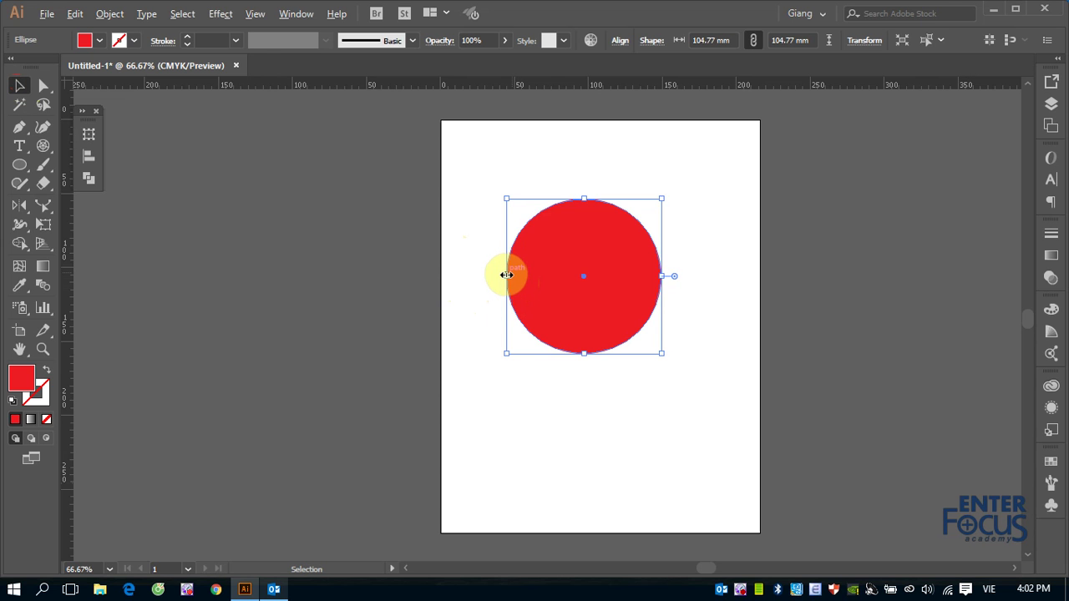
drag(507, 275, 560, 284)
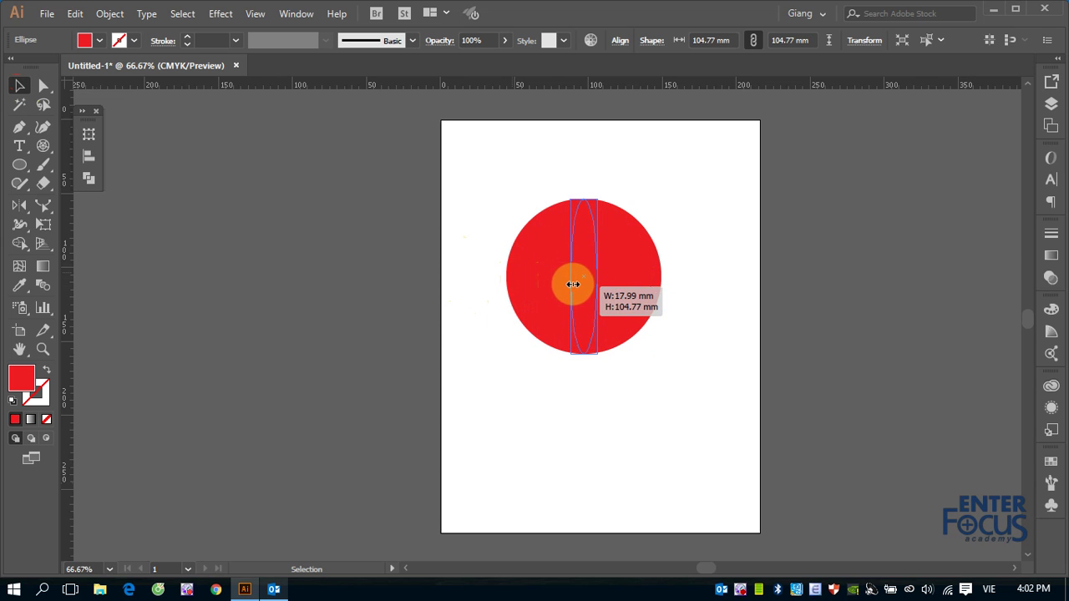
drag(559, 285, 574, 284)
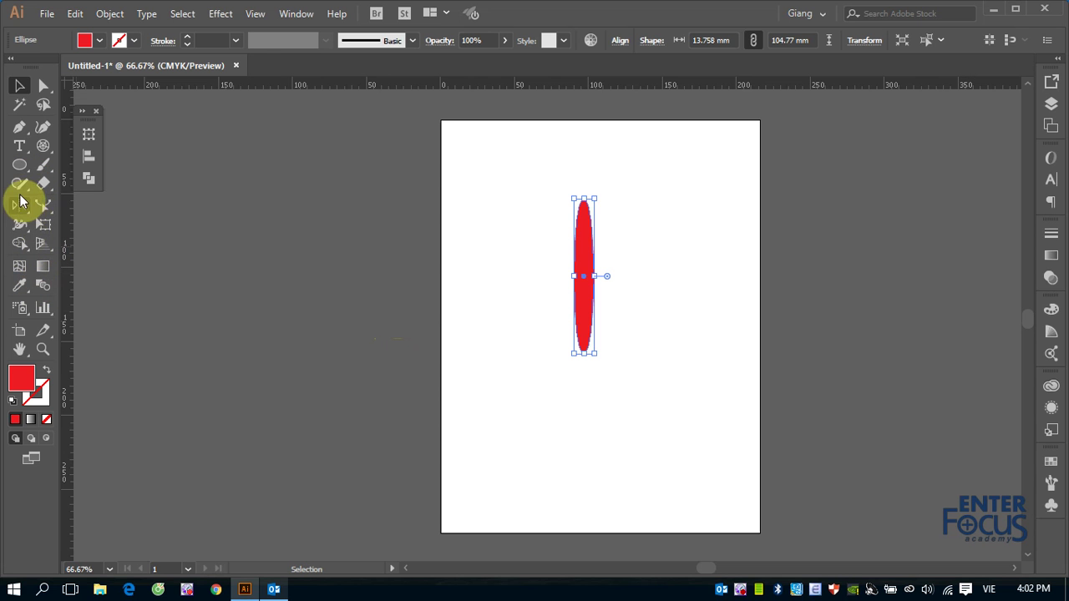
drag(24, 210, 62, 209)
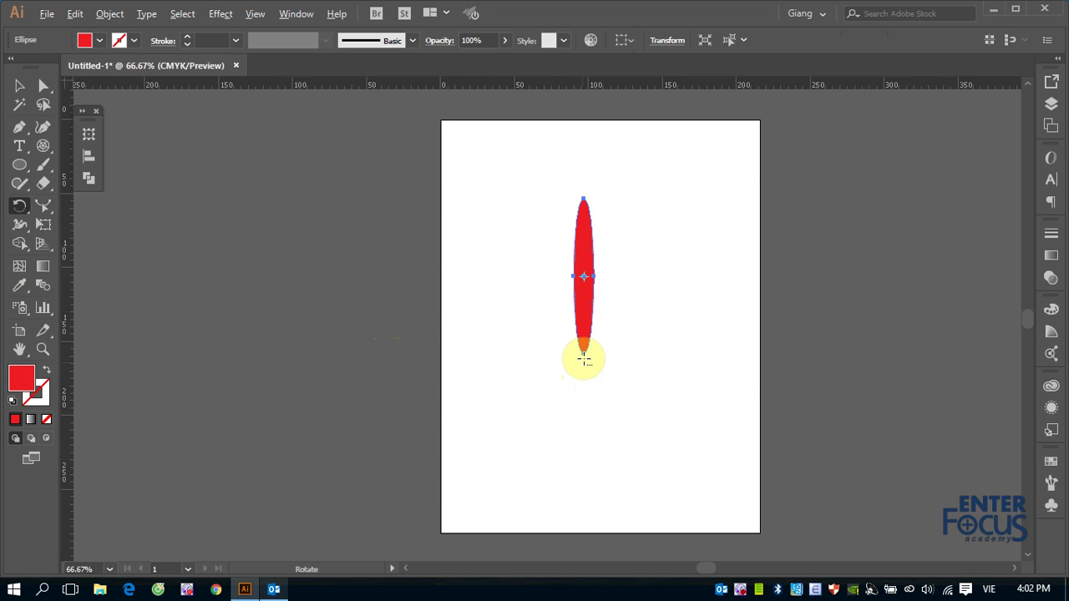
- Make a copy of the ellipse rotated 15° around its bottom tip
alt+click(584, 359)
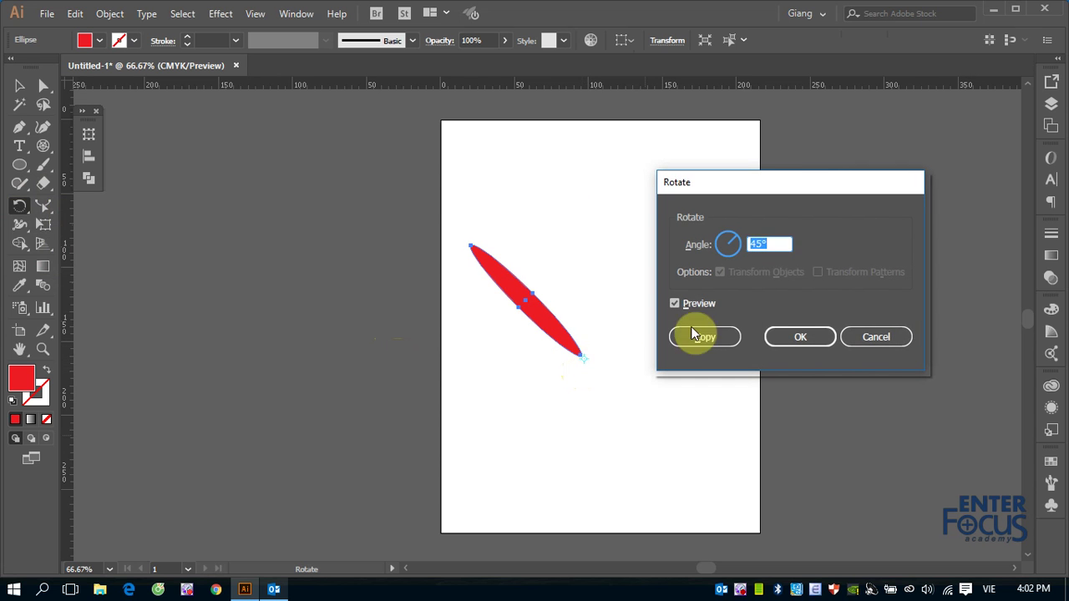
click(771, 242)
text(1)
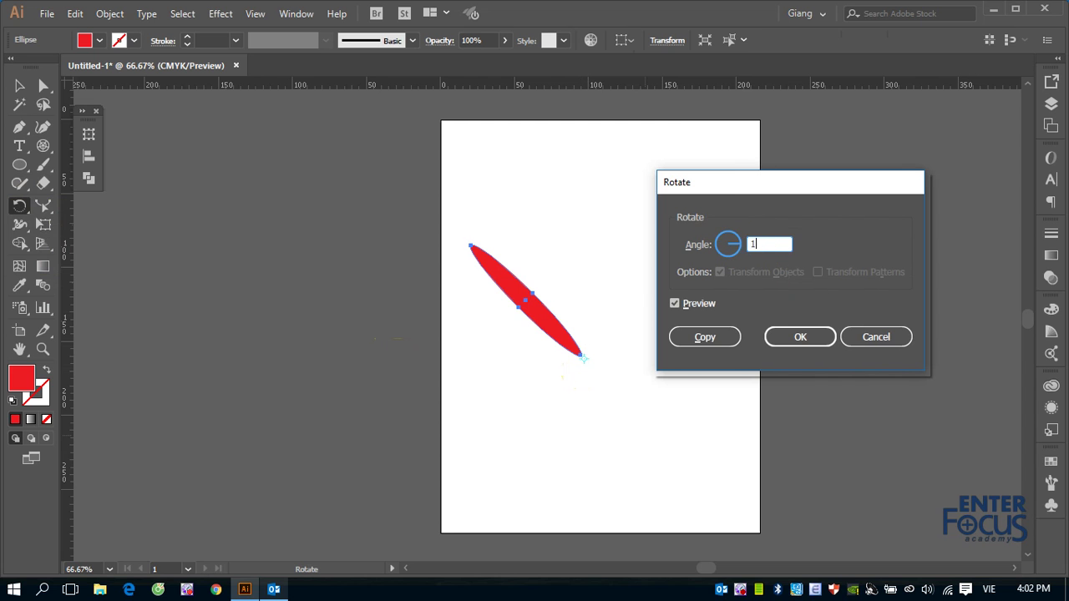
text(5)
click(677, 304)
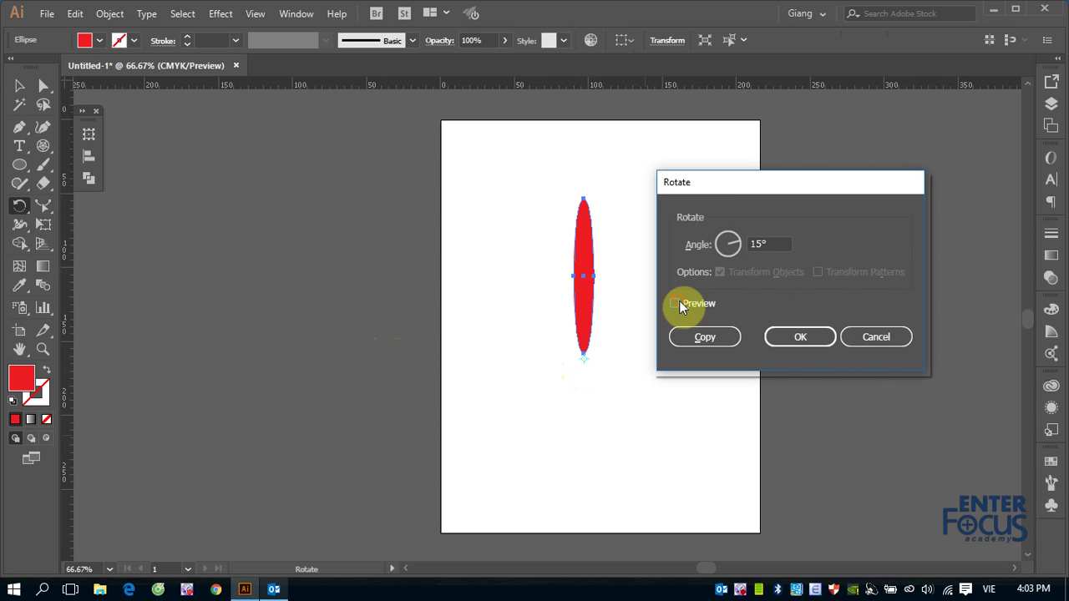
click(701, 338)
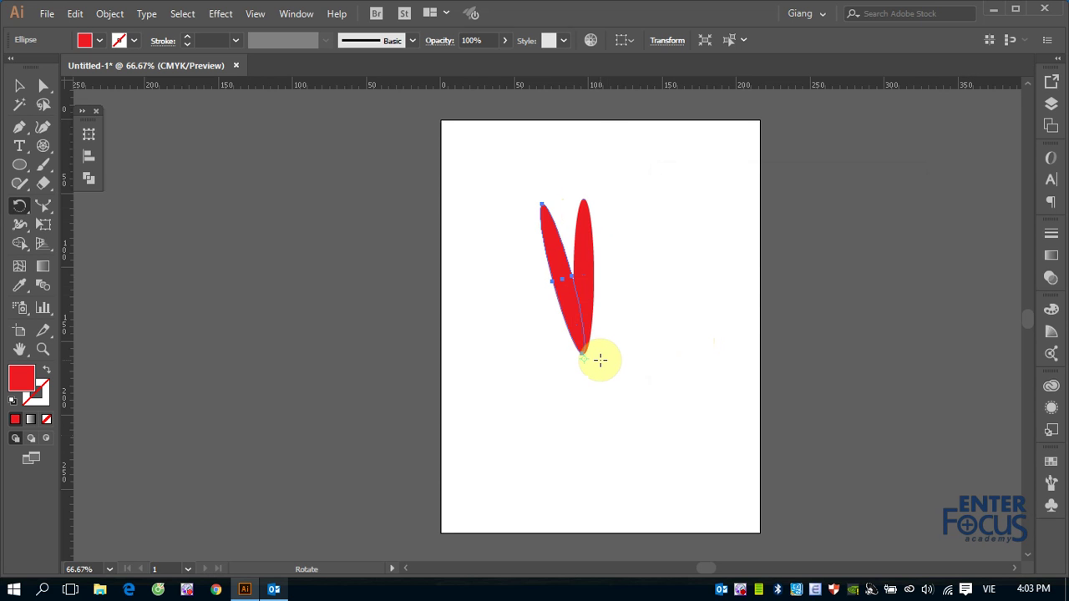
- Repeat the 15° rotated copy with Ctrl+D and nudge the last petal into place
key(v)
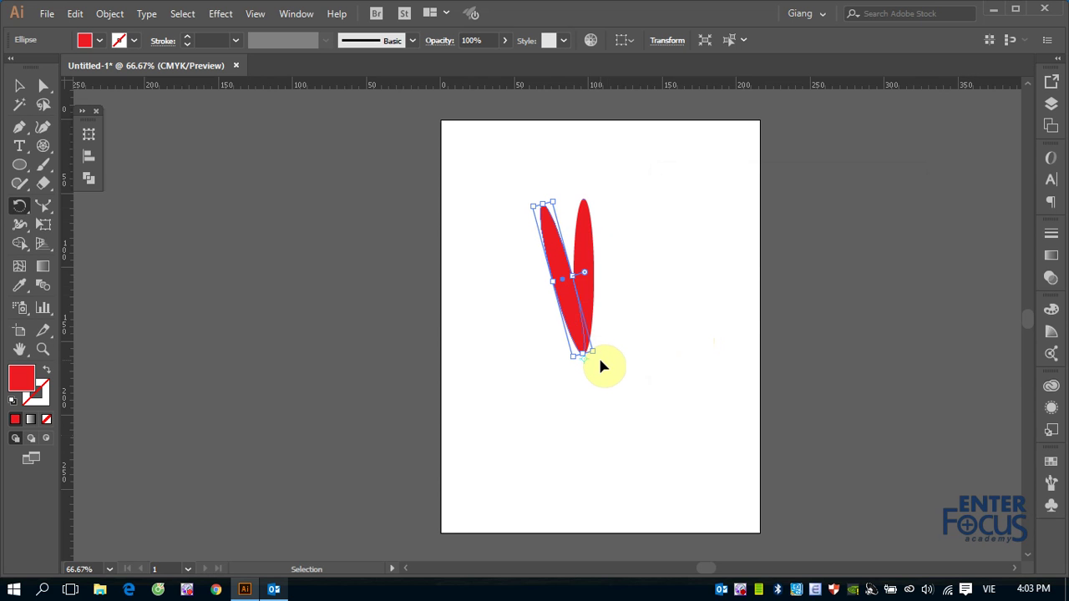
key(ctrl+d)
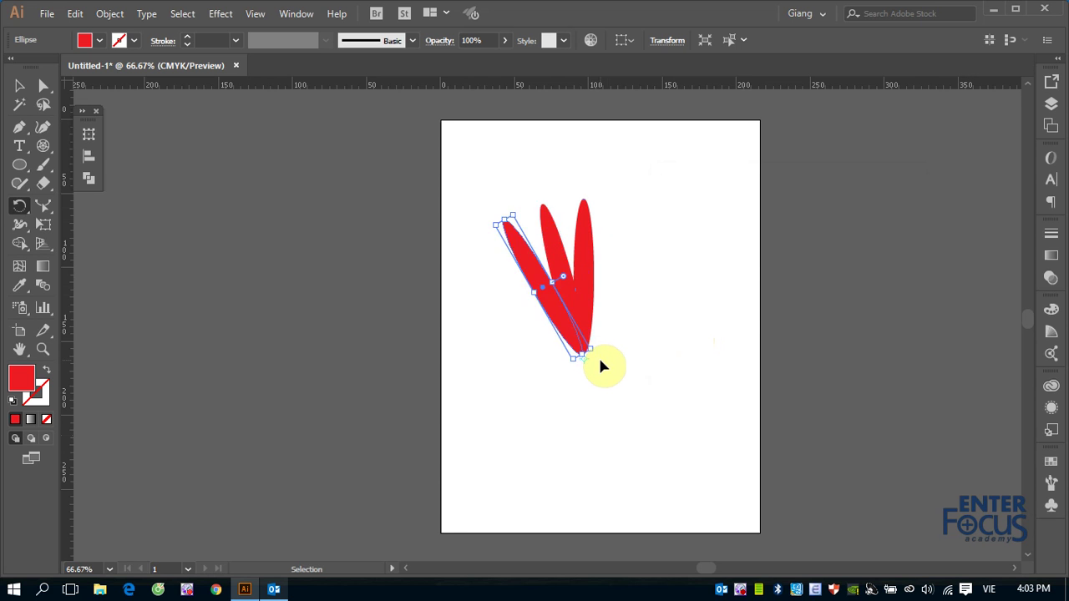
key(ctrl+d)
key(ctrl+d)
key(ctrl+d)
key(ctrl+d)
key(ctrl+d)
key(ctrl+d)
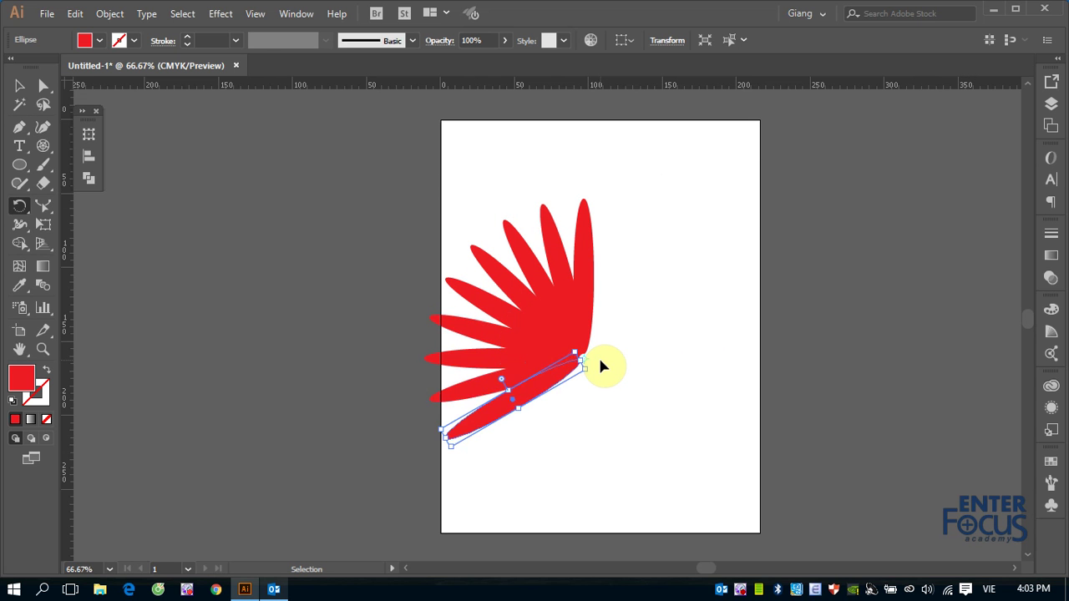
key(ctrl+d)
key(ctrl+d)
key(ctrl+d)
key(ctrl+d)
key(ctrl+d)
key(ctrl+d)
key(ctrl+d)
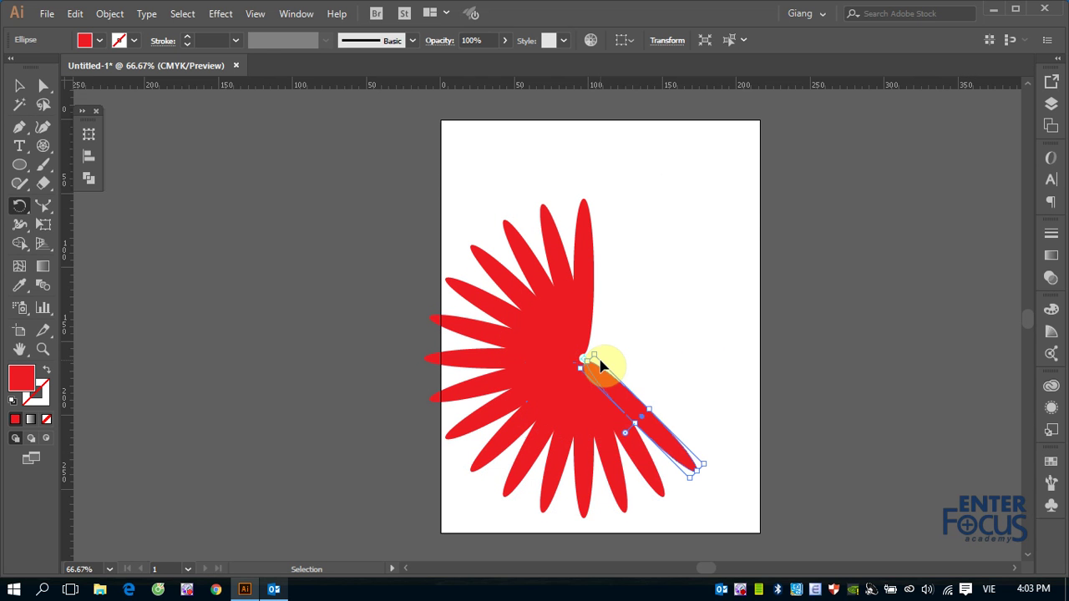
key(ctrl+d)
key(ctrl+d)
key(ctrl+d)
key(ctrl+d)
key(ctrl+d)
key(ctrl+d)
drag(600, 361, 600, 359)
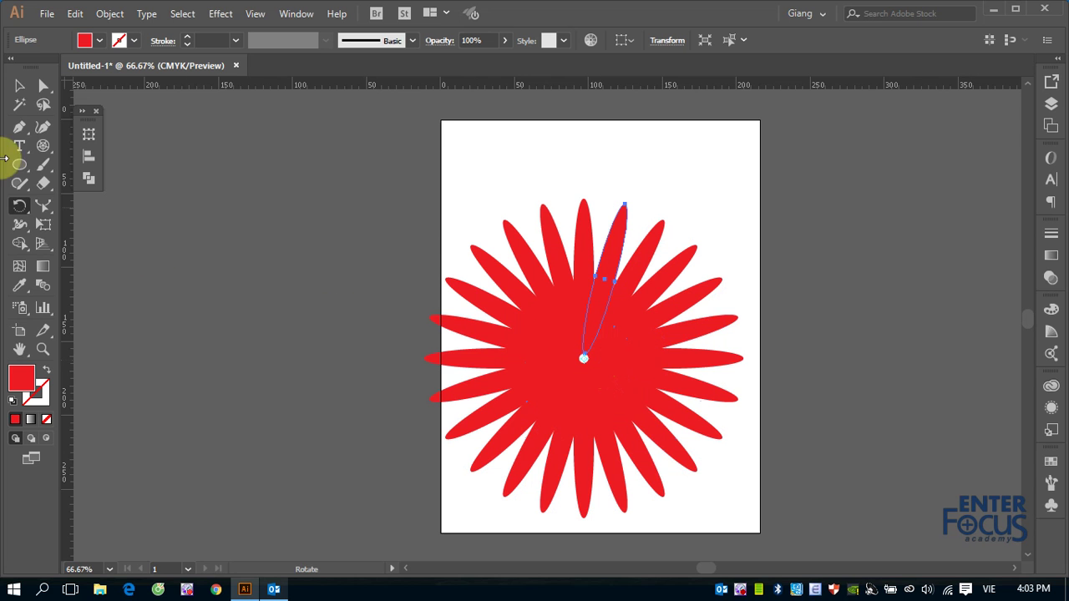
click(20, 85)
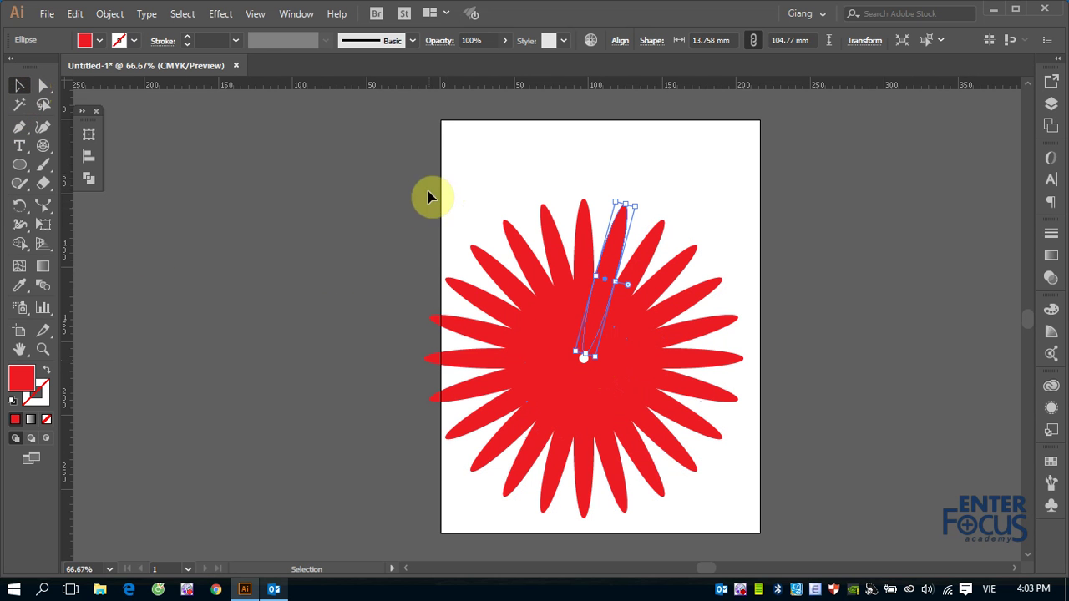
- Scale all the petals down and place a duplicate flower overlapping up and left
drag(422, 185, 715, 469)
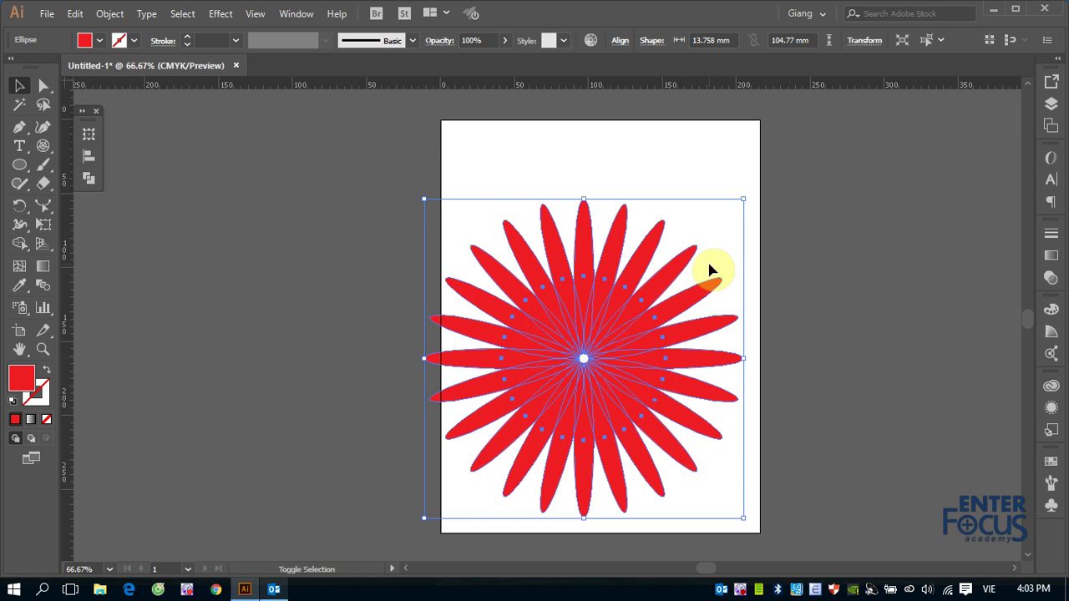
key(alt+shift)
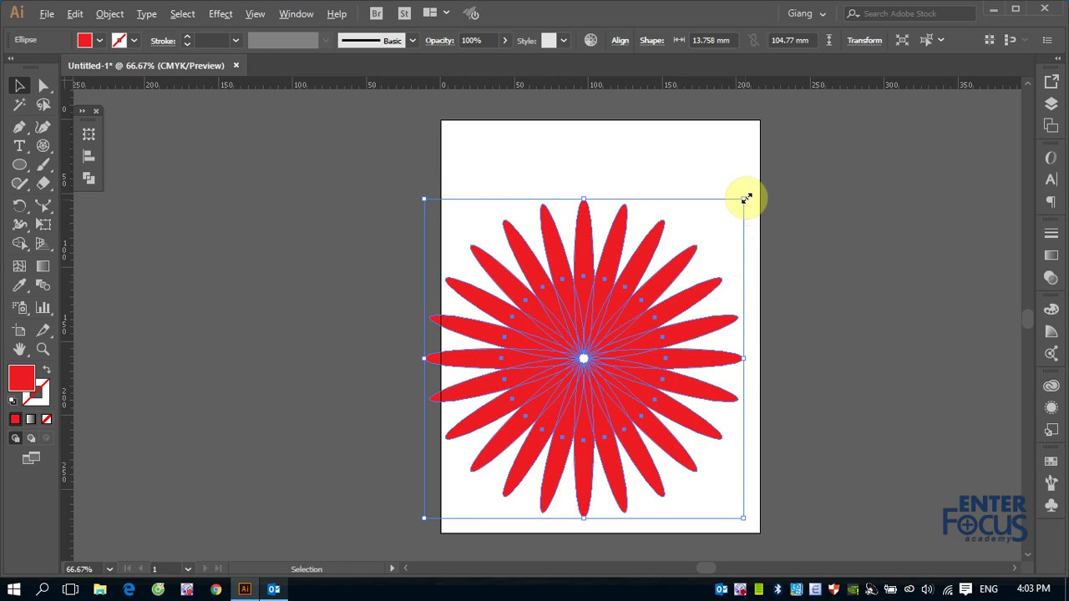
mouse_move(746, 199)
mouse_down()
mouse_move(677, 307)
mouse_move(685, 269)
mouse_up()
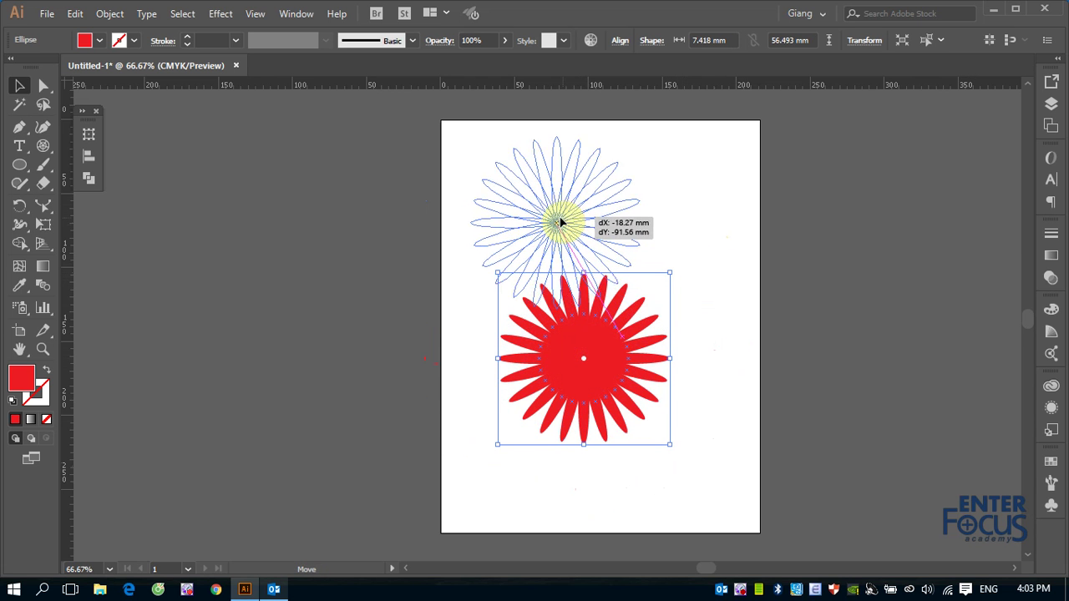
mouse_move(589, 361)
mouse_down()
mouse_move(552, 223)
mouse_move(638, 304)
mouse_up()
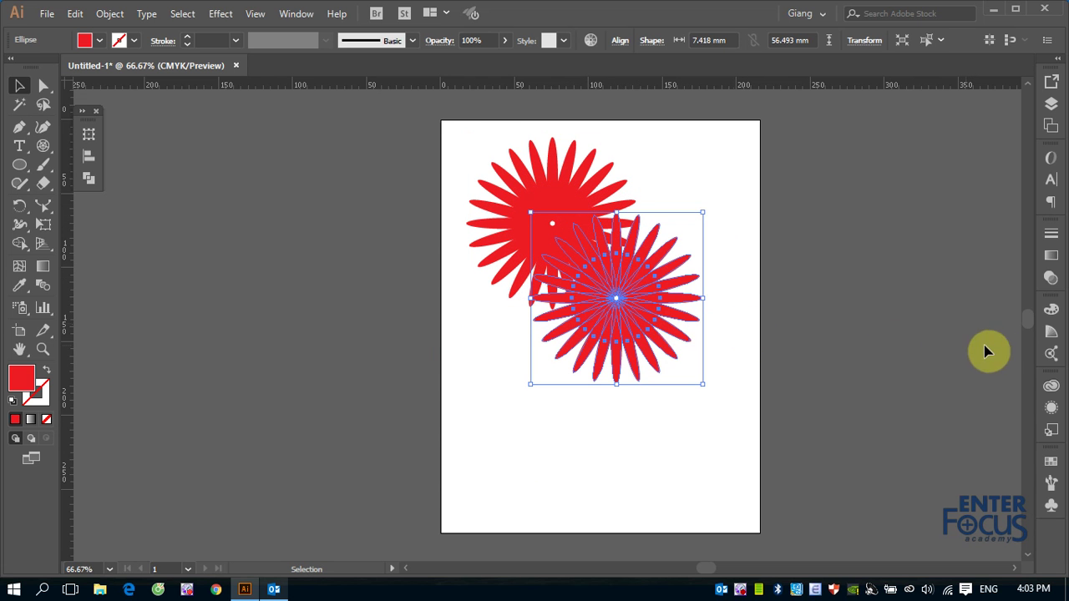
- Fill the duplicate flower with yellow from the Swatches panel
click(1053, 463)
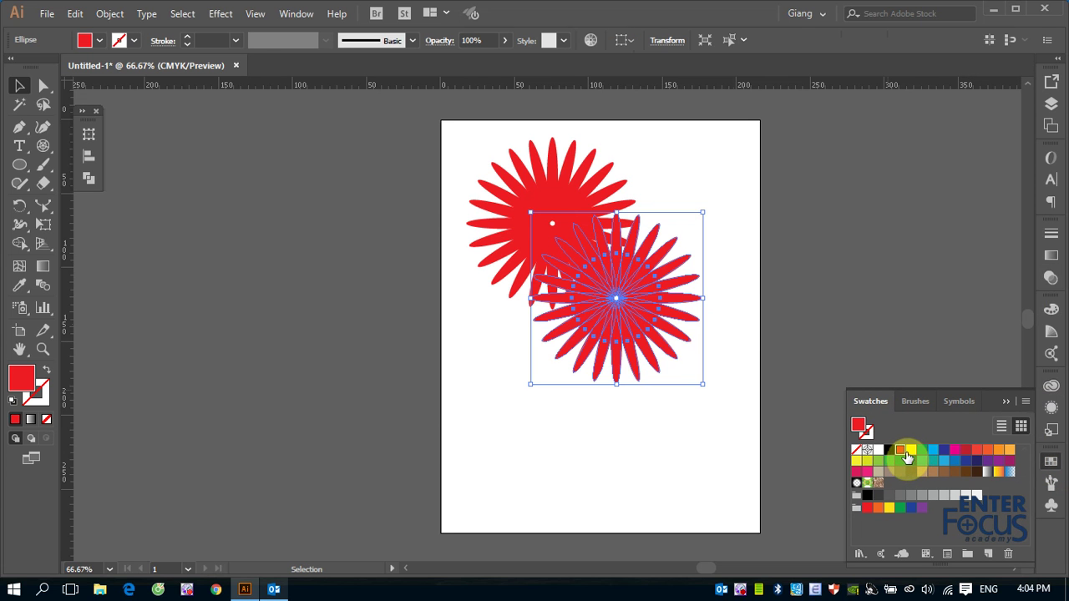
click(911, 450)
click(718, 179)
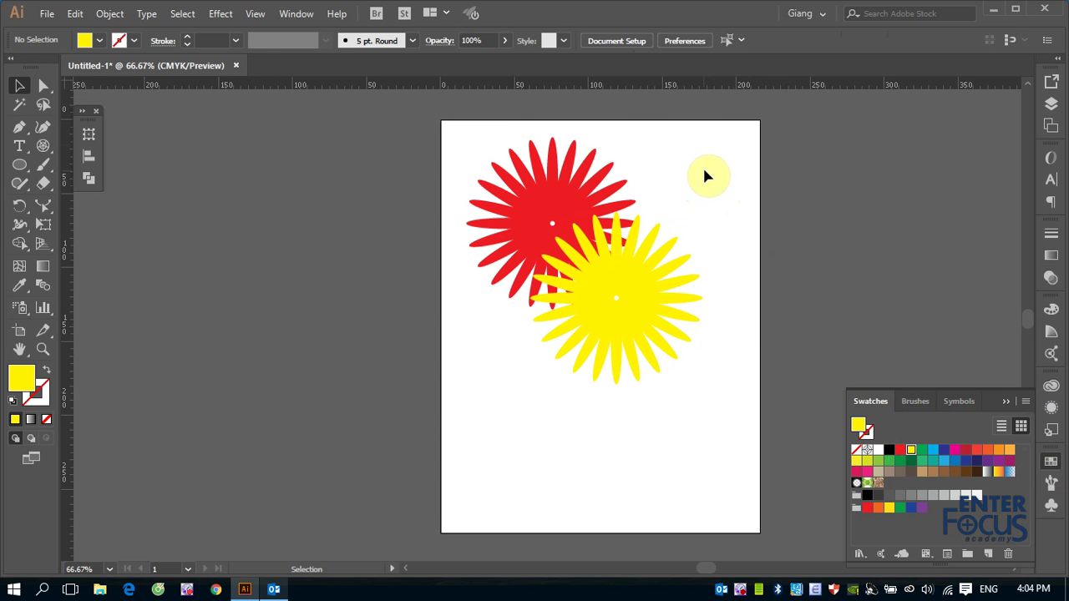
- Shift both flowers slightly left on the artboard and select all the artwork
drag(461, 132, 726, 379)
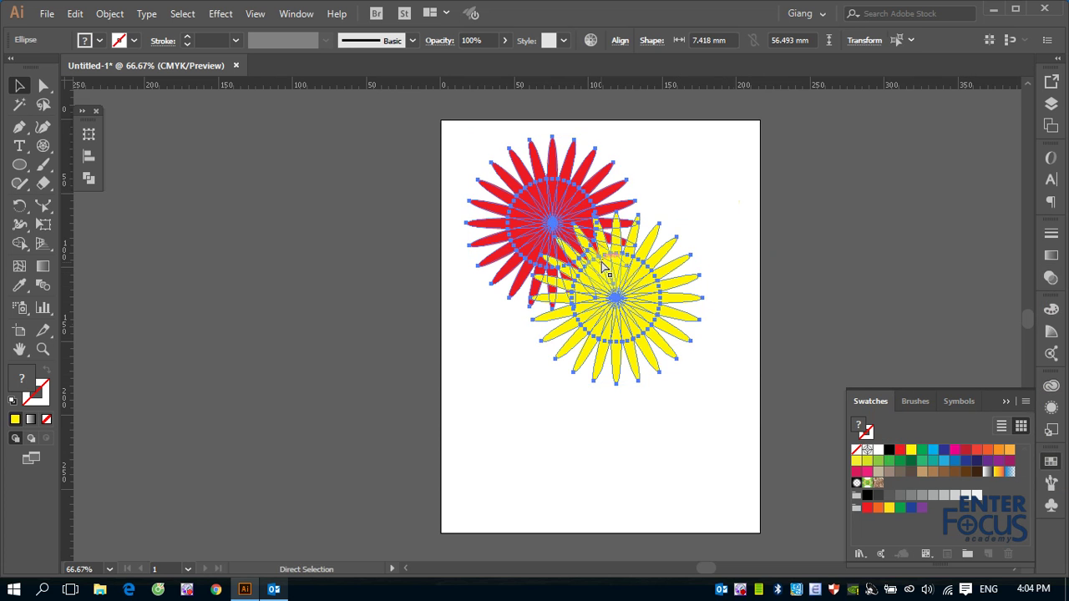
mouse_move(640, 274)
mouse_down()
mouse_move(420, 269)
mouse_move(634, 262)
mouse_up()
click(807, 236)
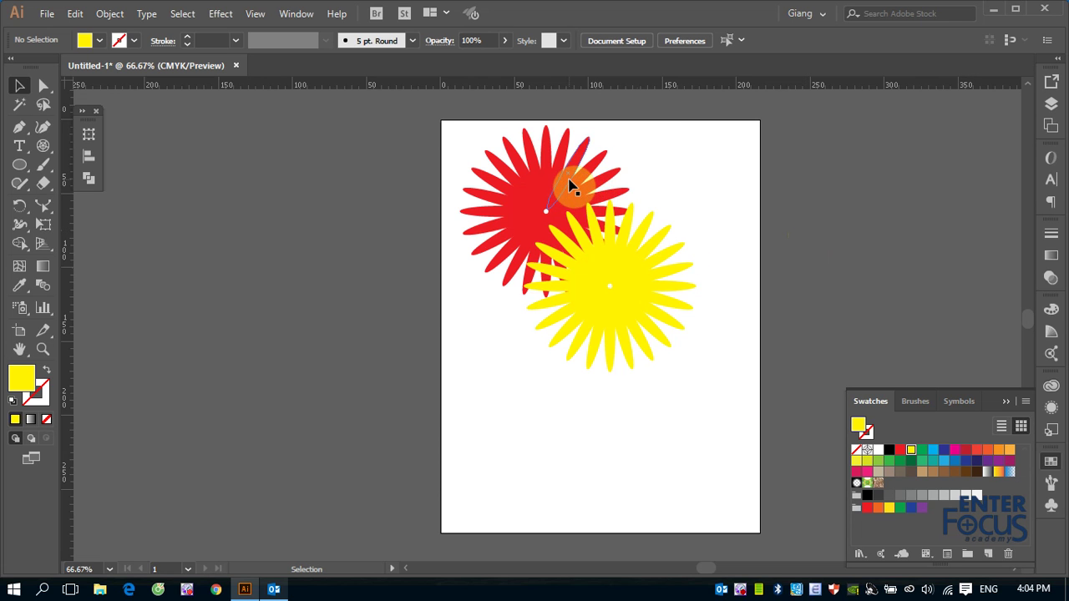
drag(572, 185, 587, 197)
key(ctrl+a)
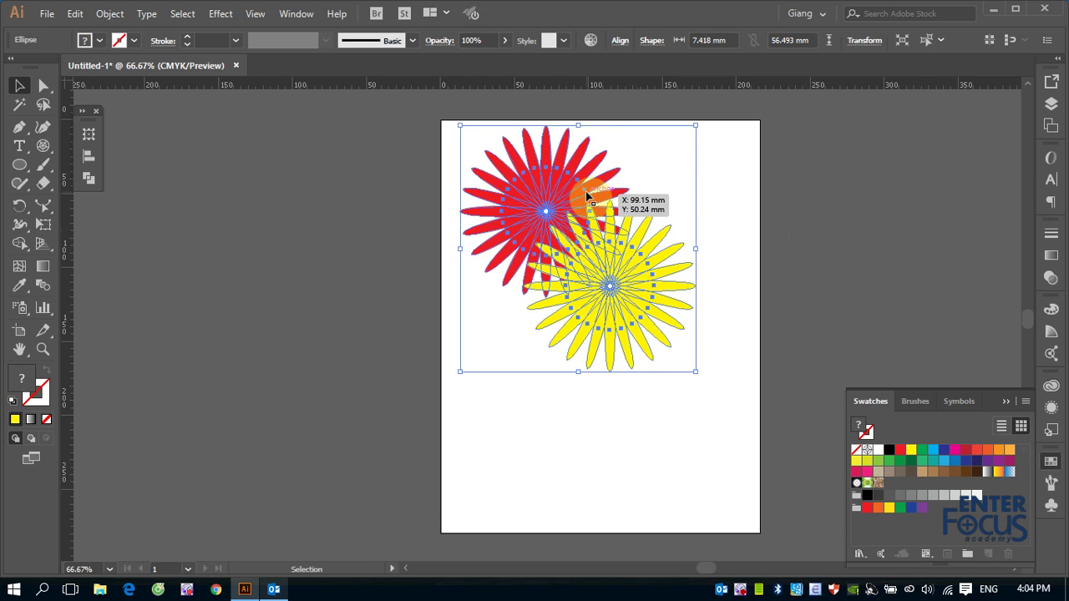
- Ungroup the two flowers via the Object menu
click(107, 18)
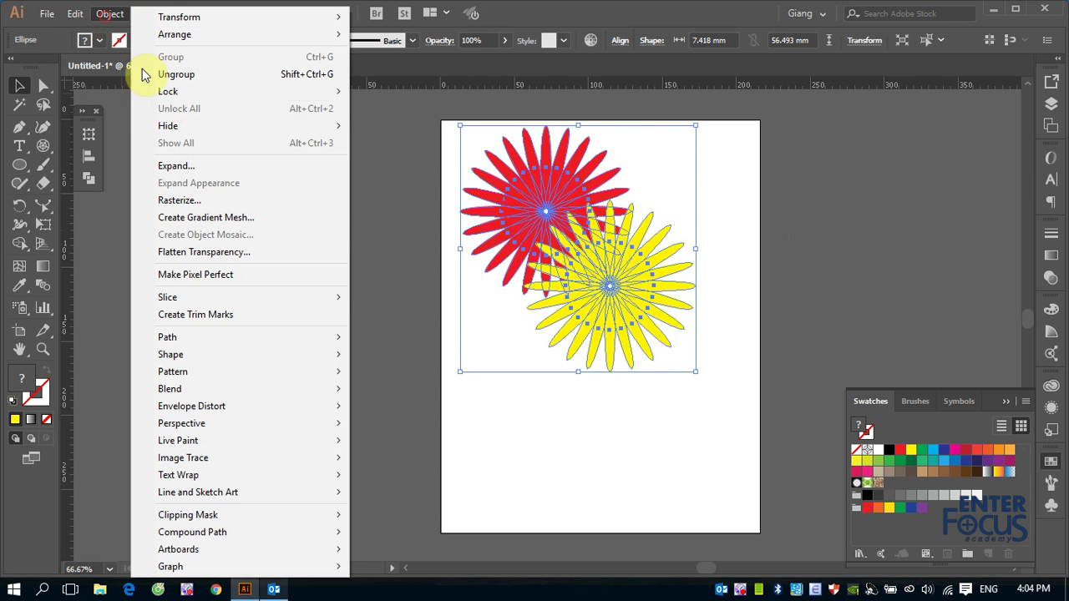
click(186, 77)
click(678, 169)
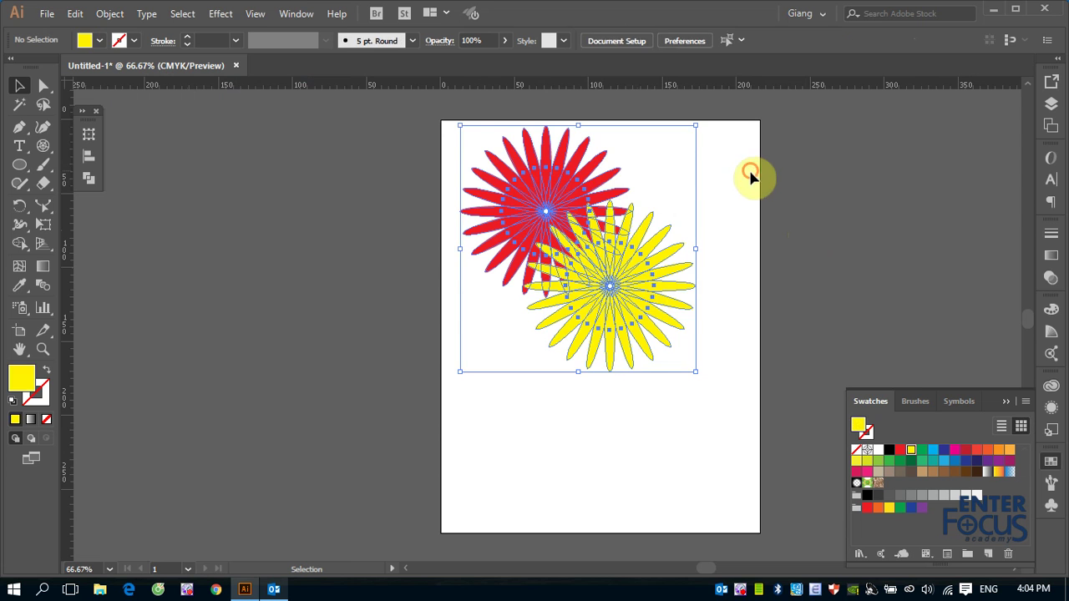
- Fill the red flower green, then select it together with the yellow flower
click(582, 170)
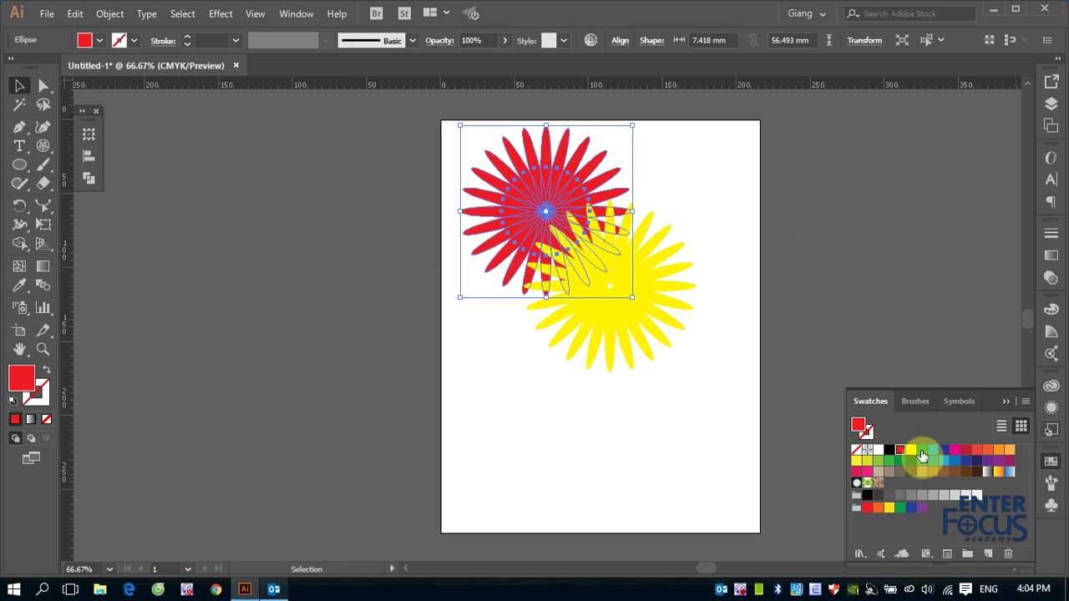
click(923, 452)
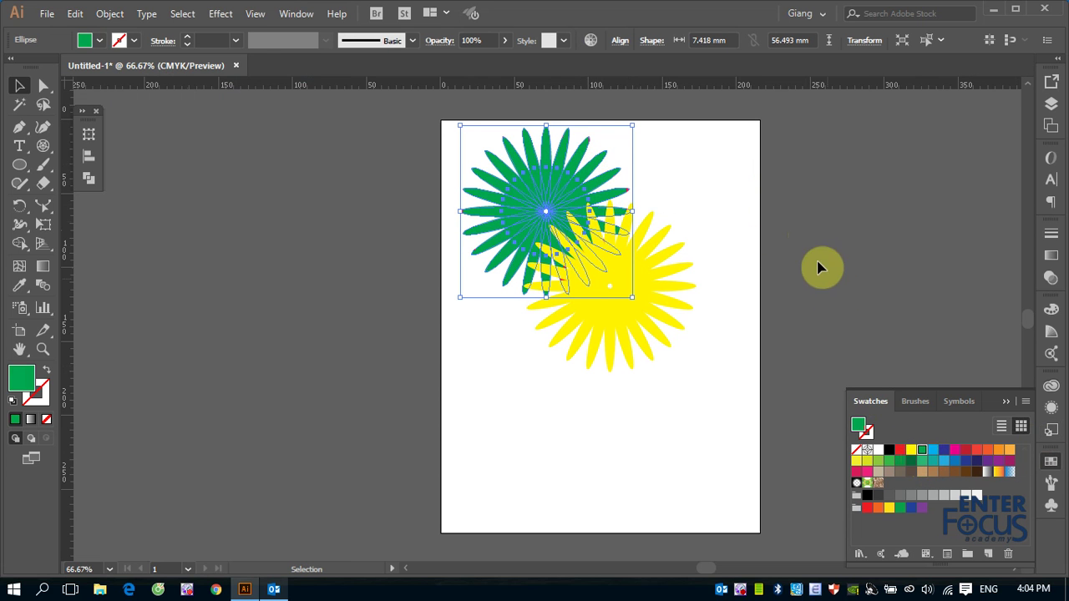
click(723, 248)
click(567, 188)
shift+click(654, 316)
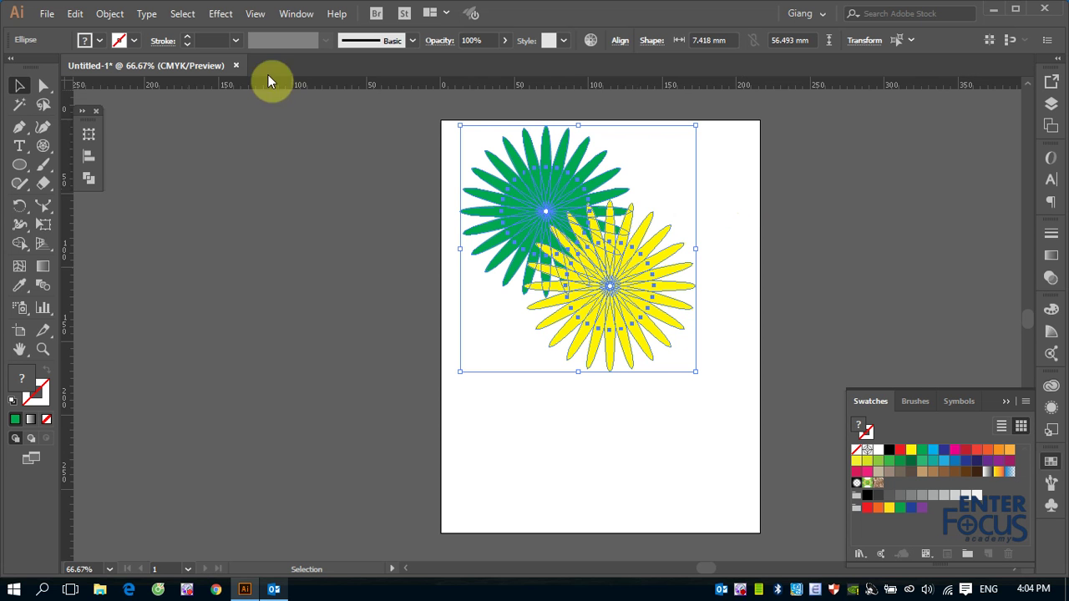
- Group the green and yellow flowers into one object
click(110, 14)
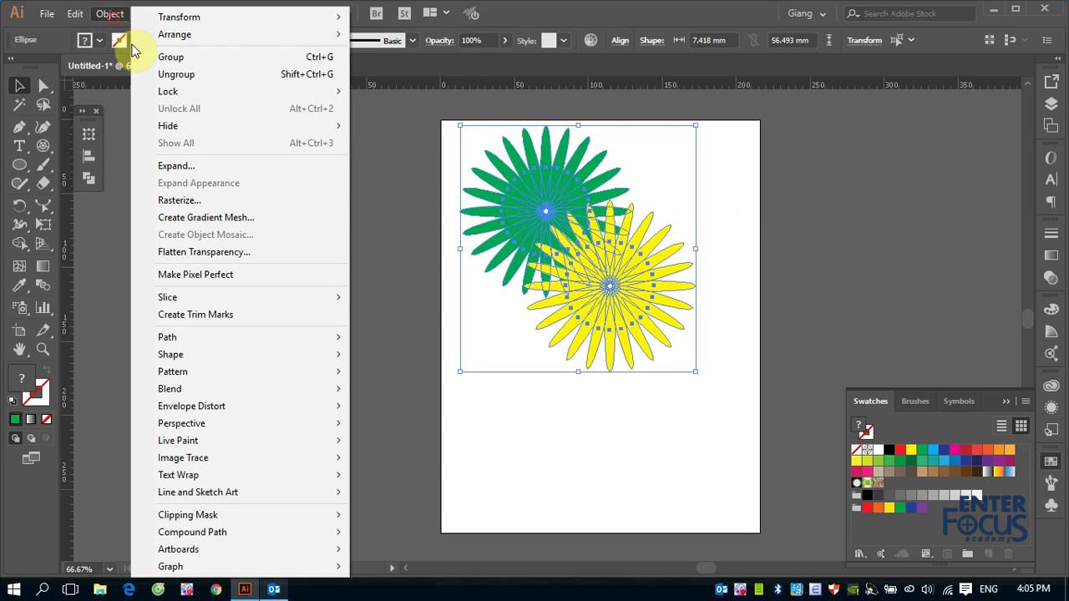
click(178, 57)
click(742, 161)
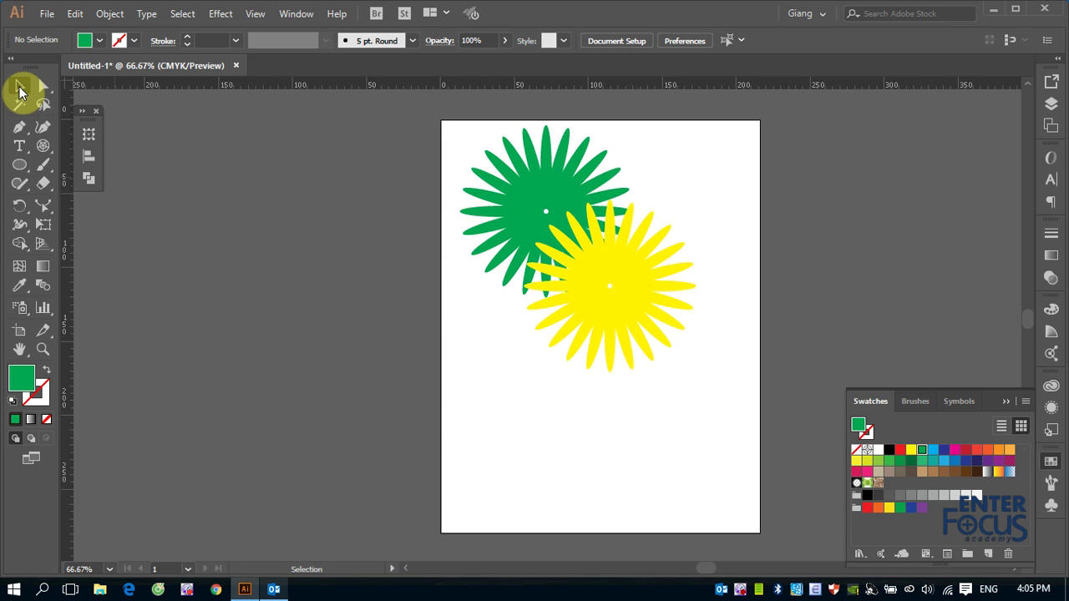
click(502, 164)
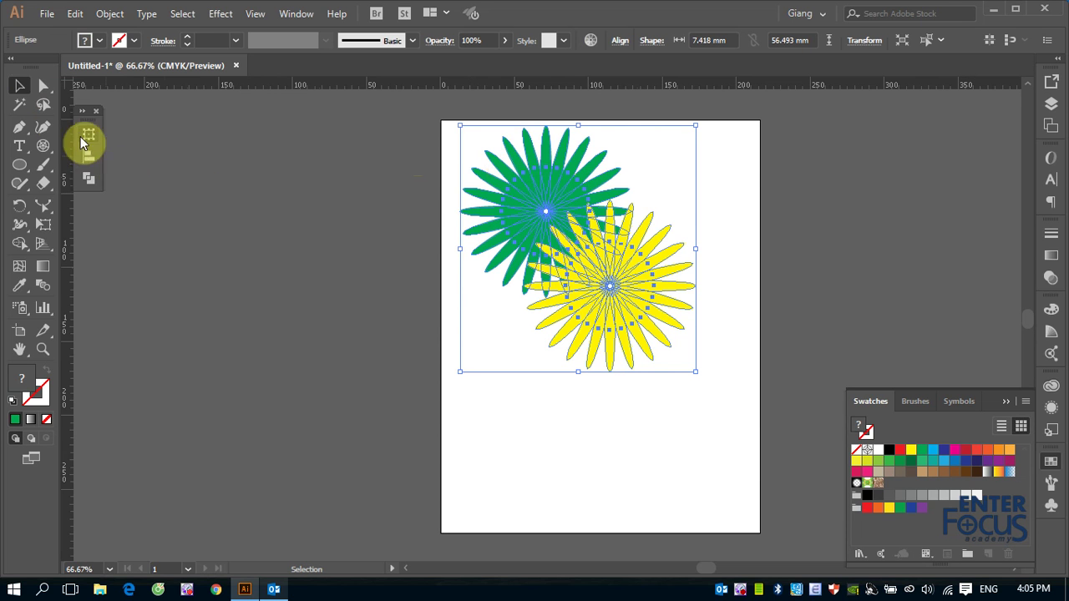
- Drag one green petal's tip toward the yellow flower using Direct Selection
click(45, 87)
click(386, 235)
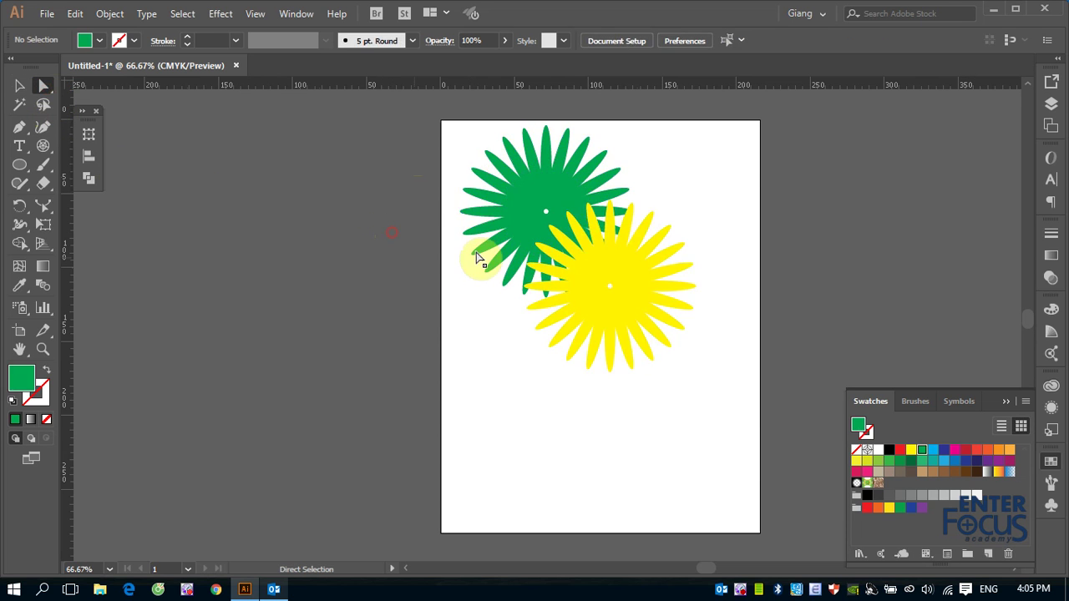
click(509, 175)
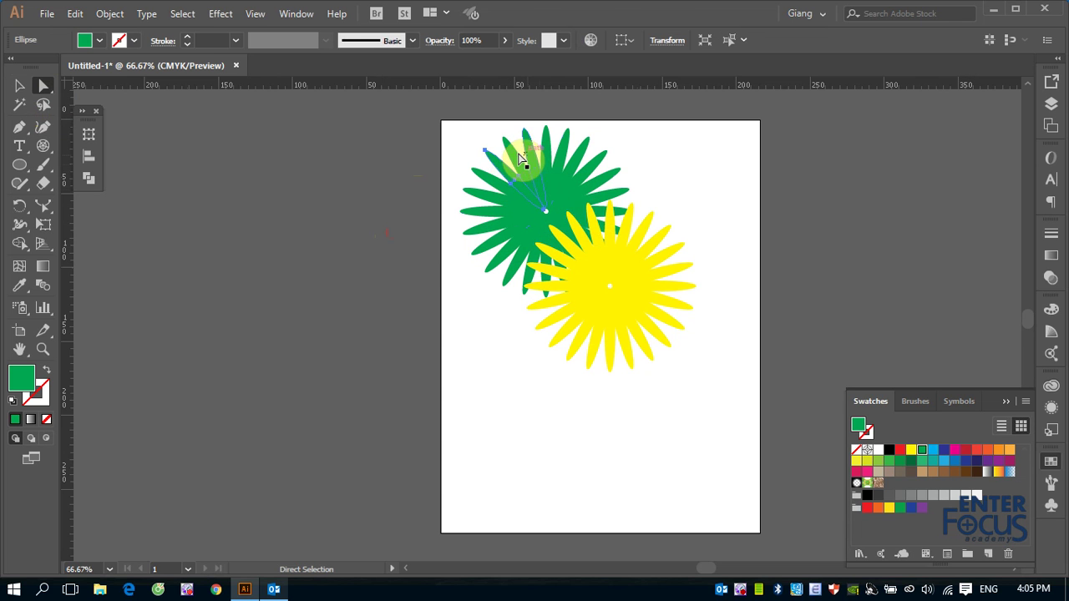
drag(511, 158, 554, 153)
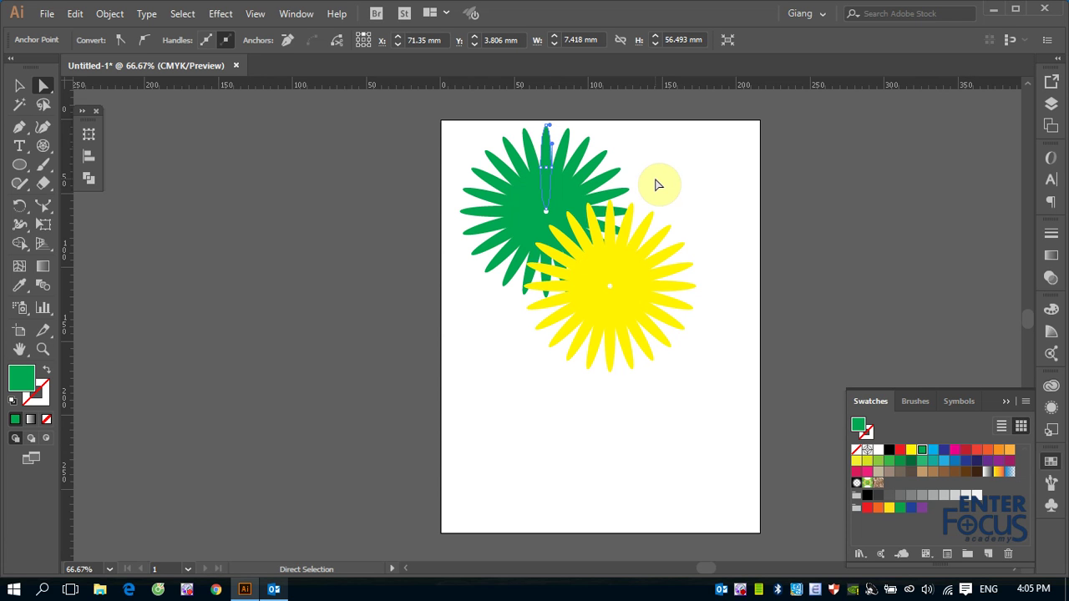
click(19, 86)
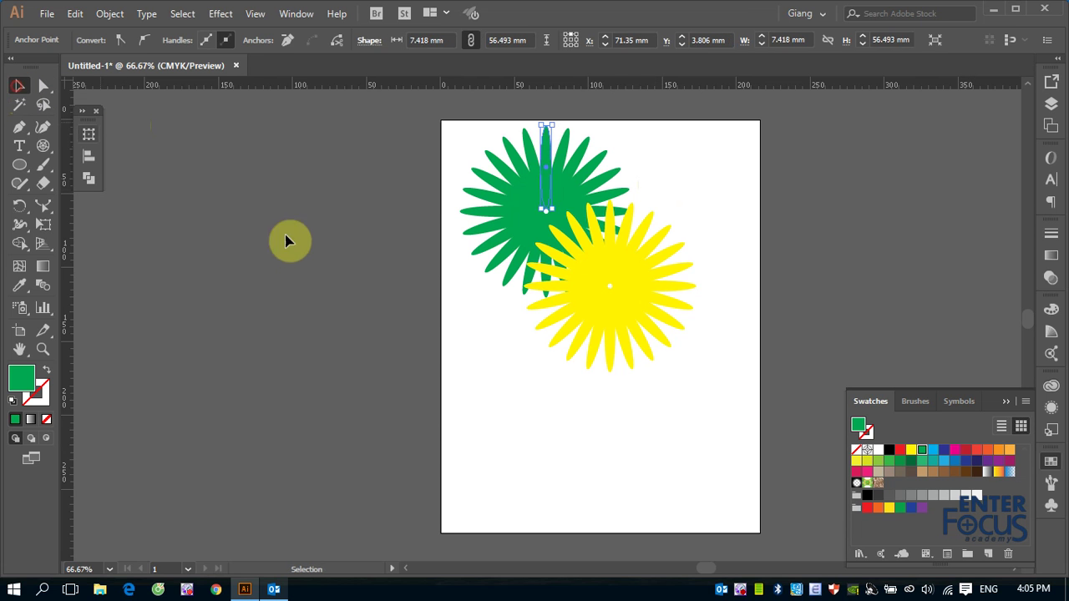
click(297, 258)
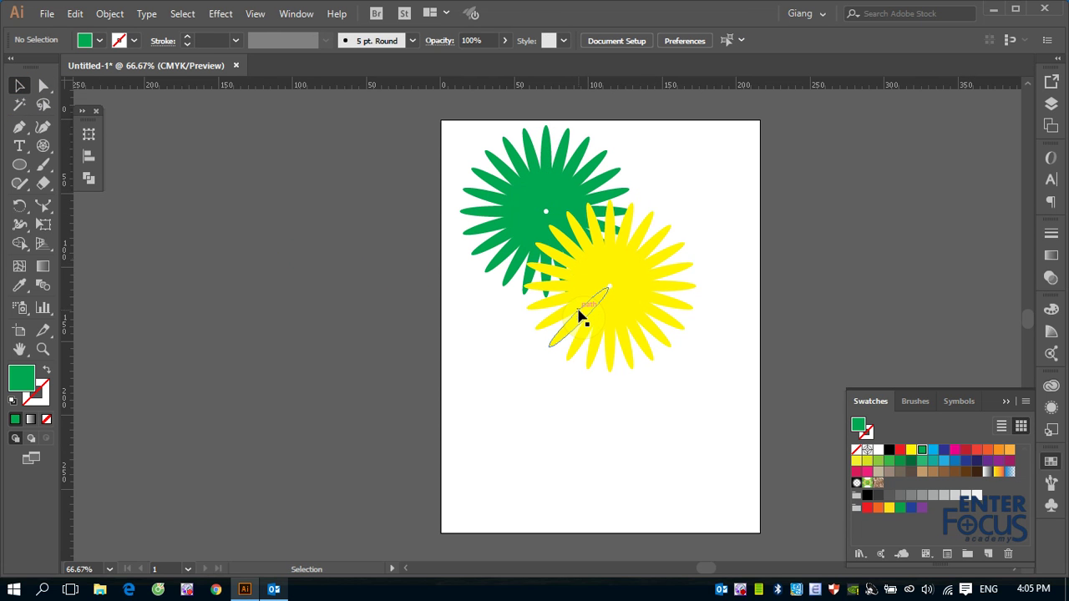
- Open the flower group in isolation mode and select the yellow flower inside it
key(ctrl+a)
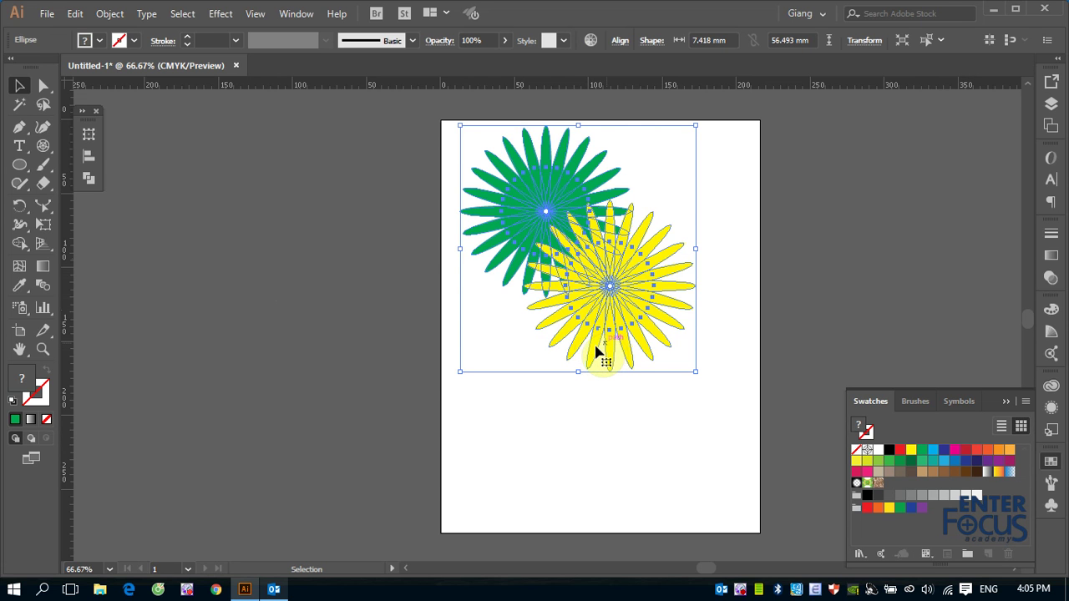
double_click(596, 354)
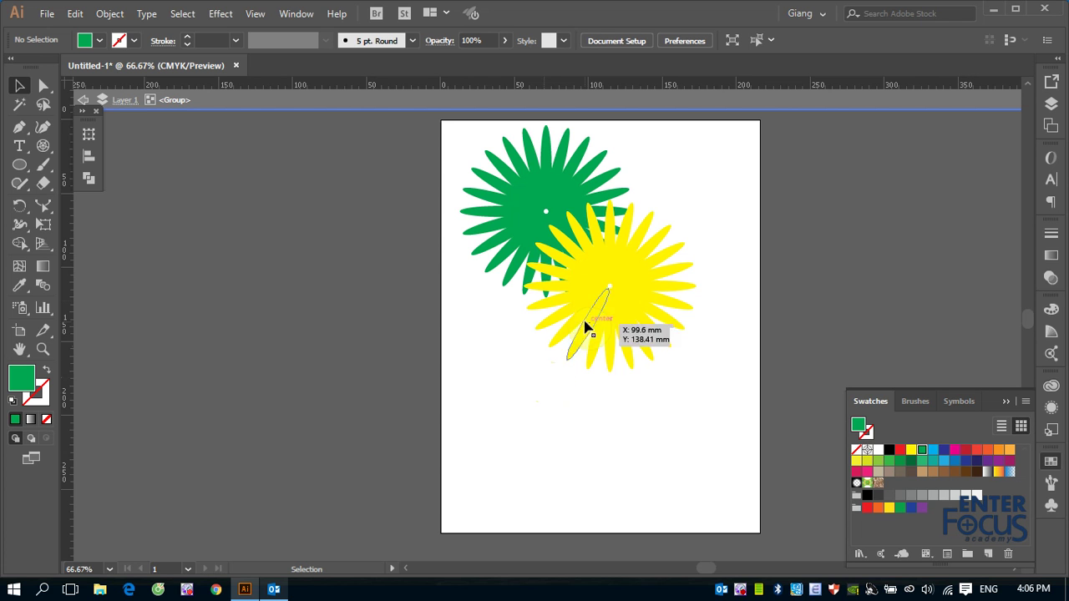
click(615, 304)
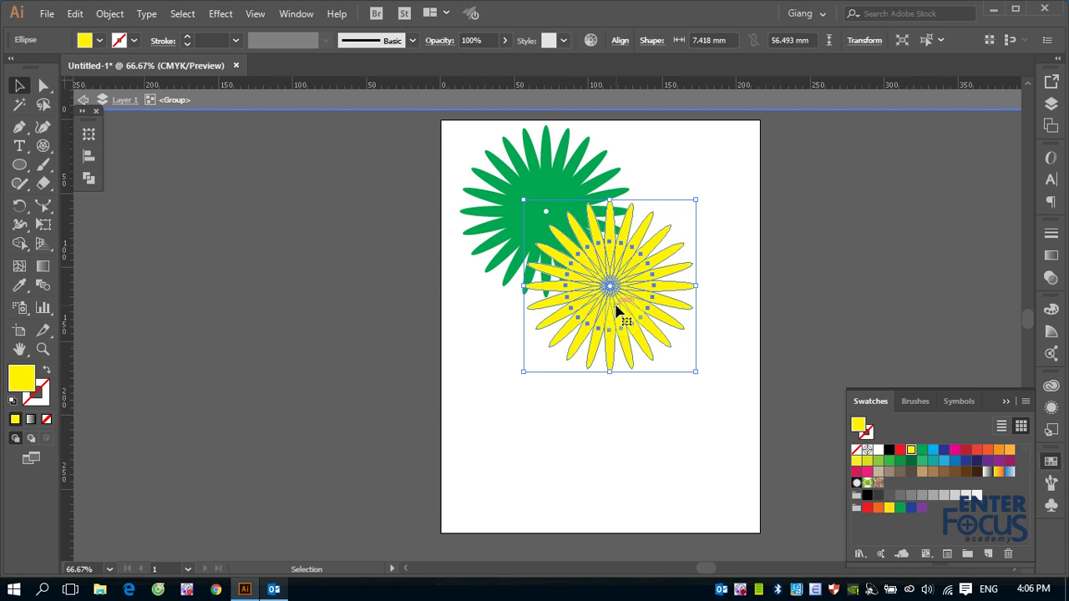
- Recolour the upper green flower magenta and move the floating Align panel lower
click(563, 159)
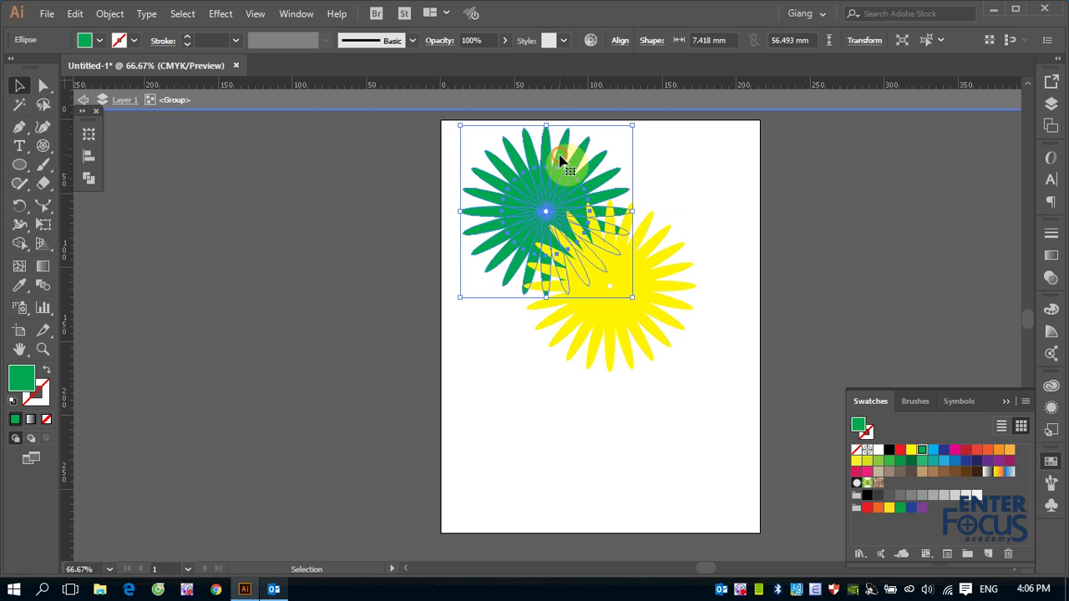
click(650, 246)
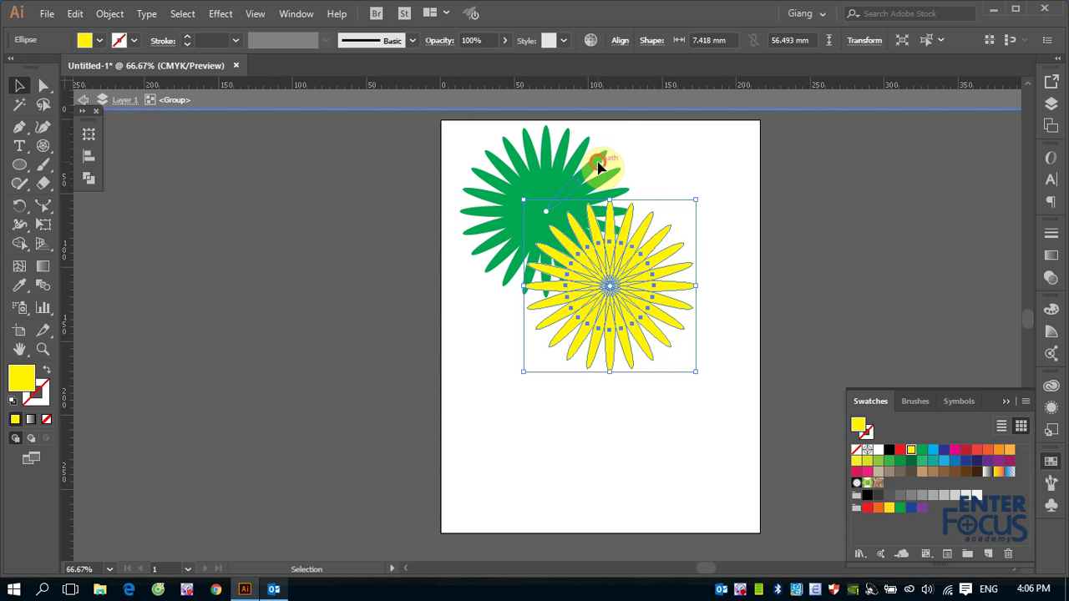
click(598, 168)
click(955, 450)
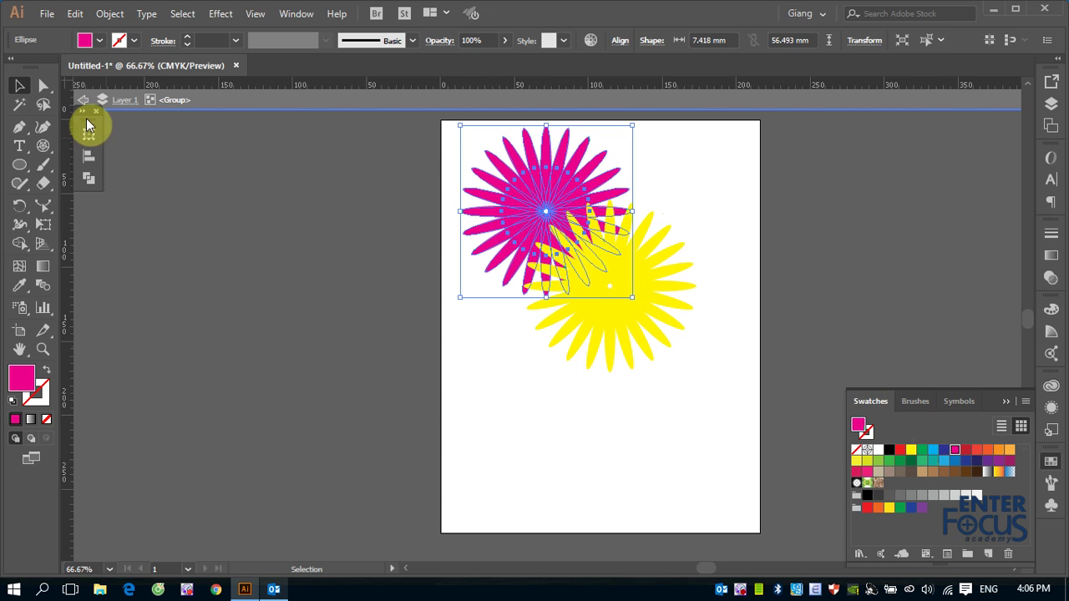
drag(88, 110, 111, 180)
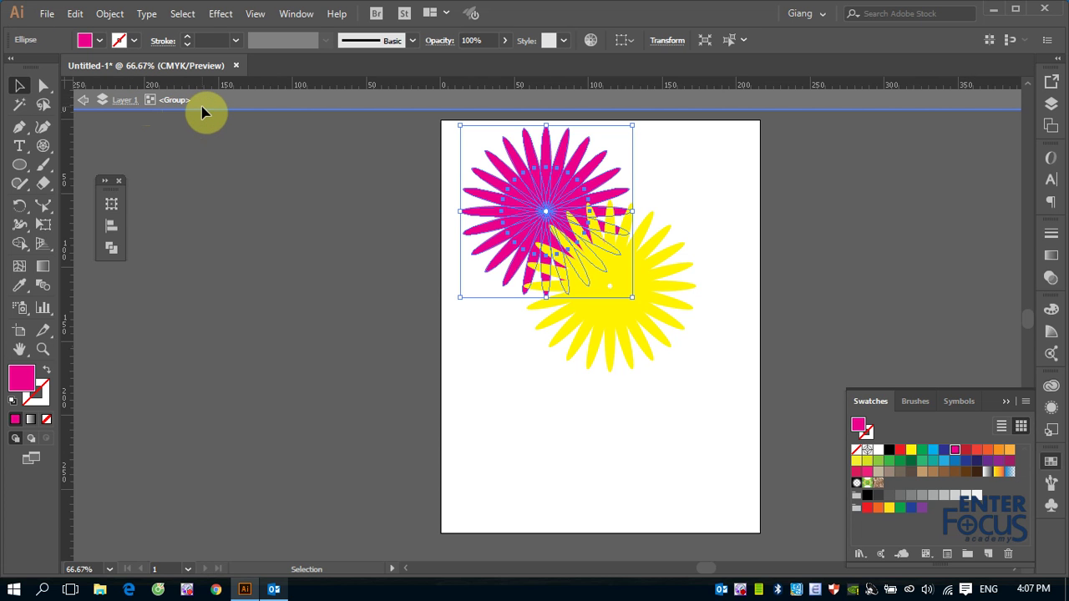
drag(573, 179, 545, 159)
double_click(548, 159)
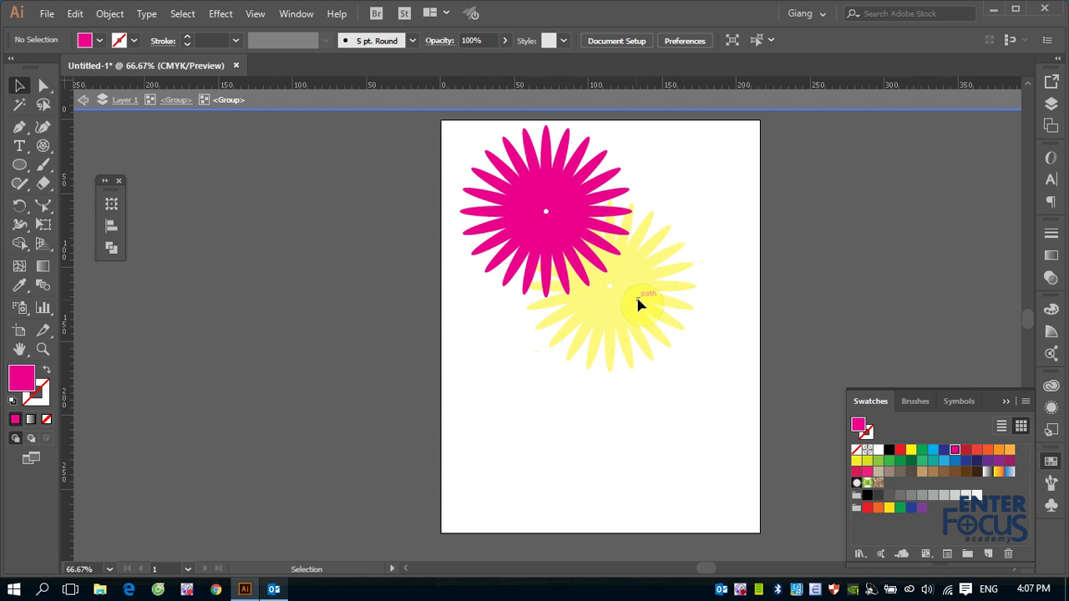
drag(593, 203, 568, 194)
mouse_move(568, 194)
mouse_down()
mouse_move(563, 170)
mouse_move(596, 169)
mouse_move(613, 191)
mouse_move(624, 246)
mouse_up()
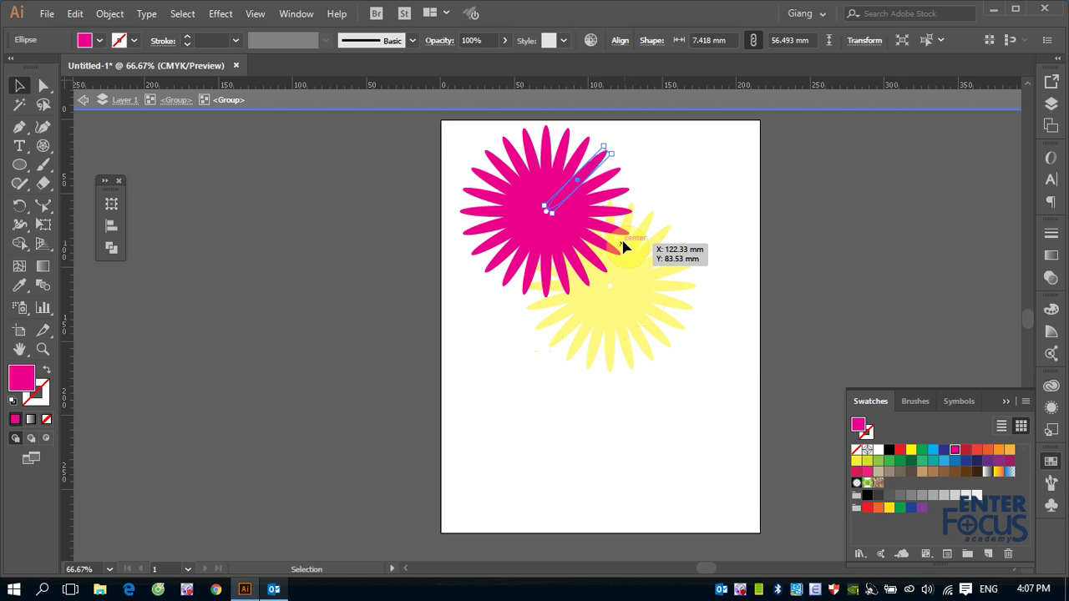
click(83, 99)
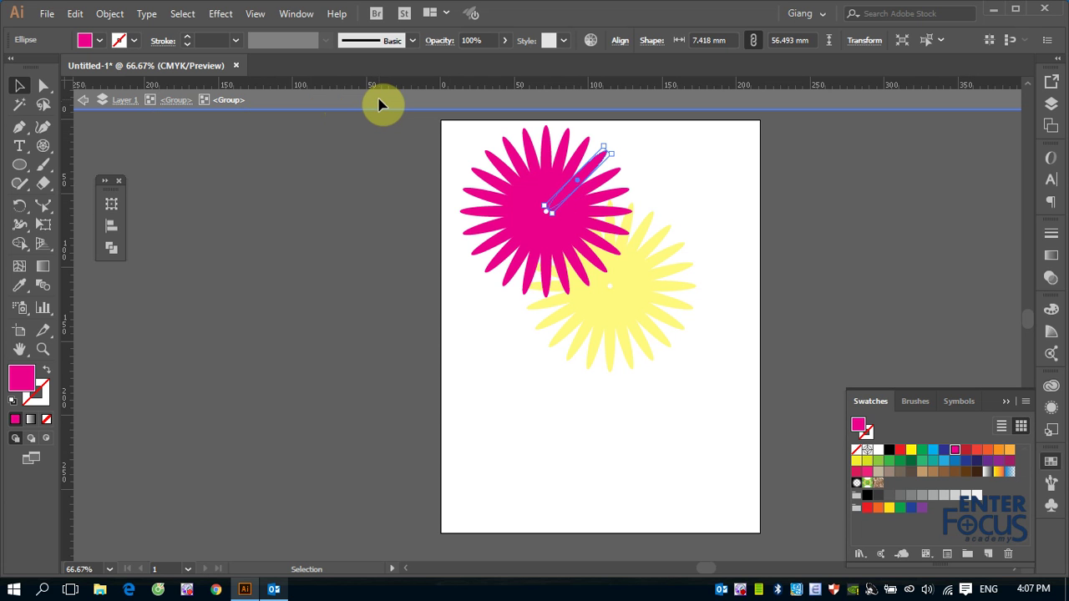
click(173, 100)
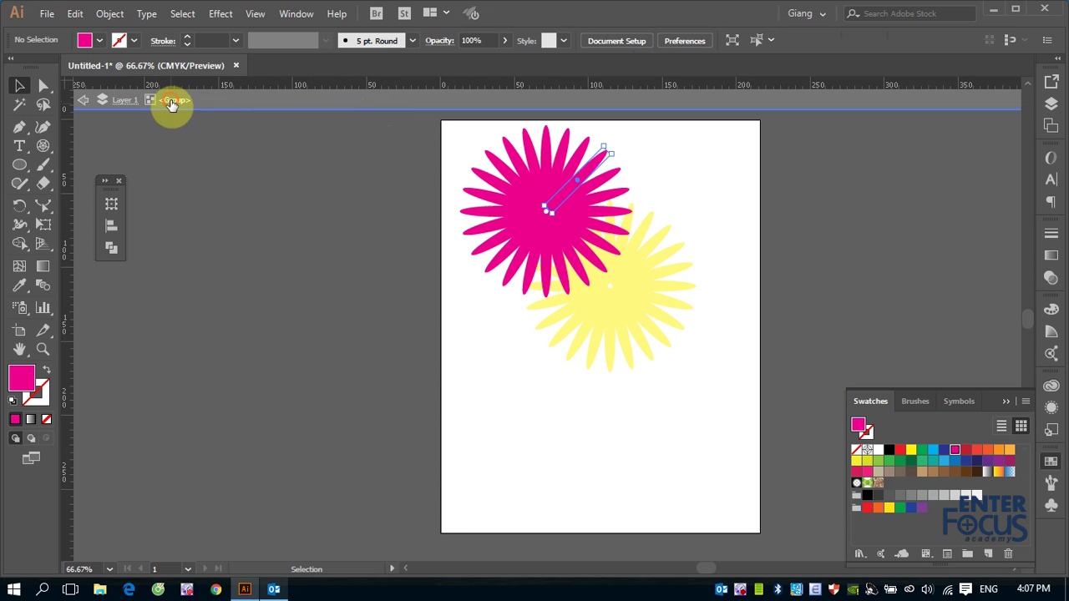
- Exit isolation mode fully back to the layer and deselect the flower artwork
click(123, 100)
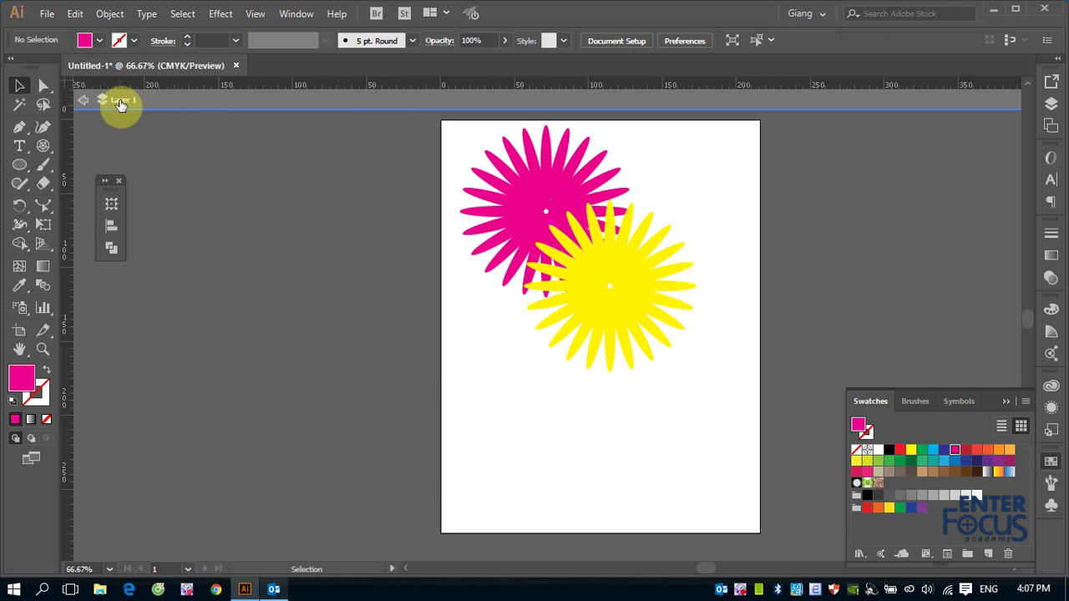
click(76, 101)
click(637, 308)
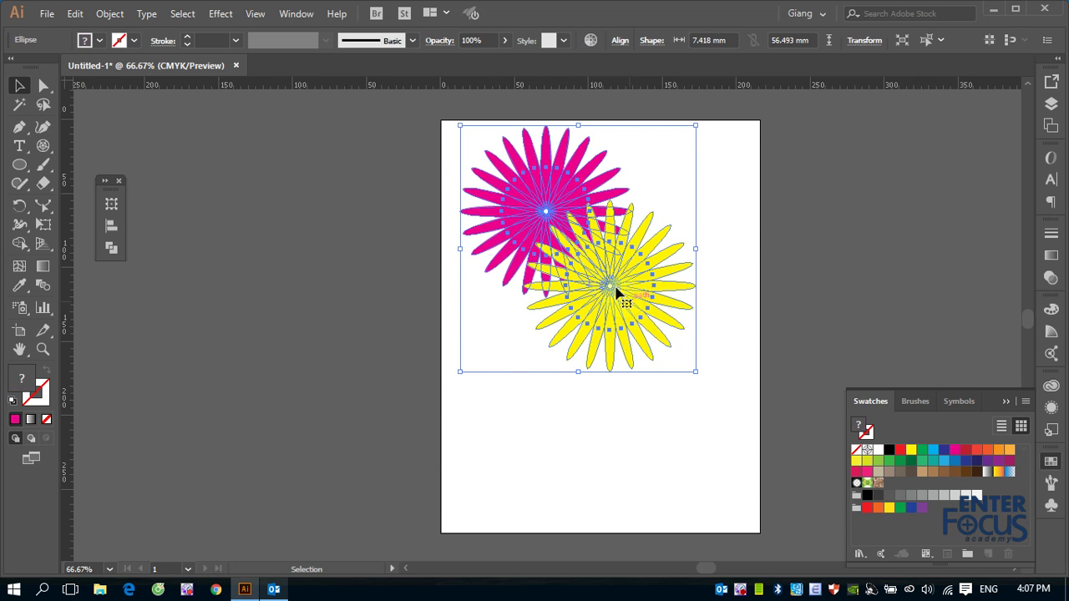
click(532, 193)
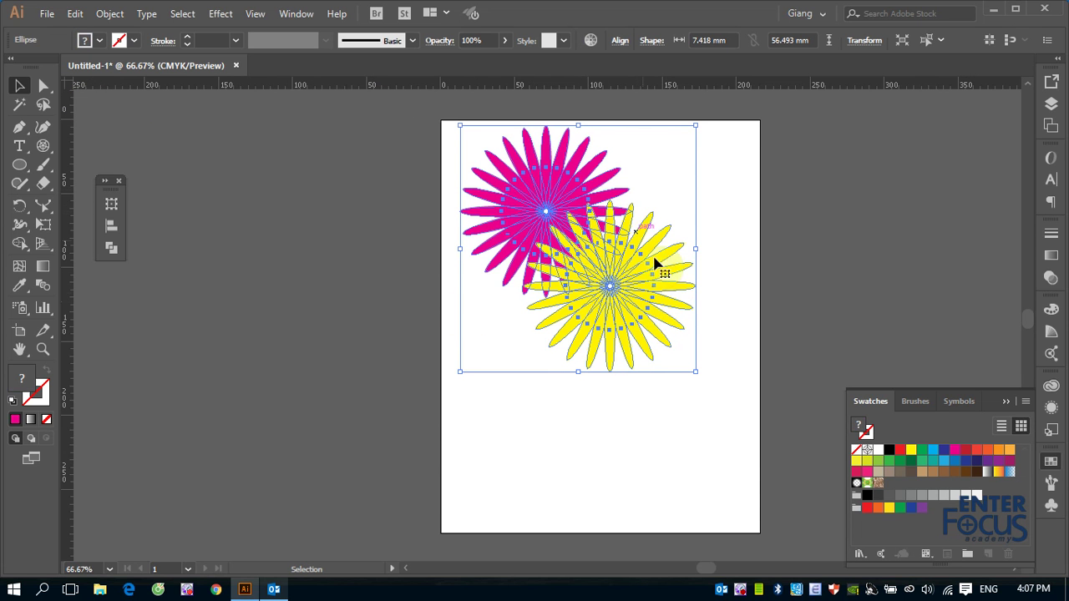
click(569, 202)
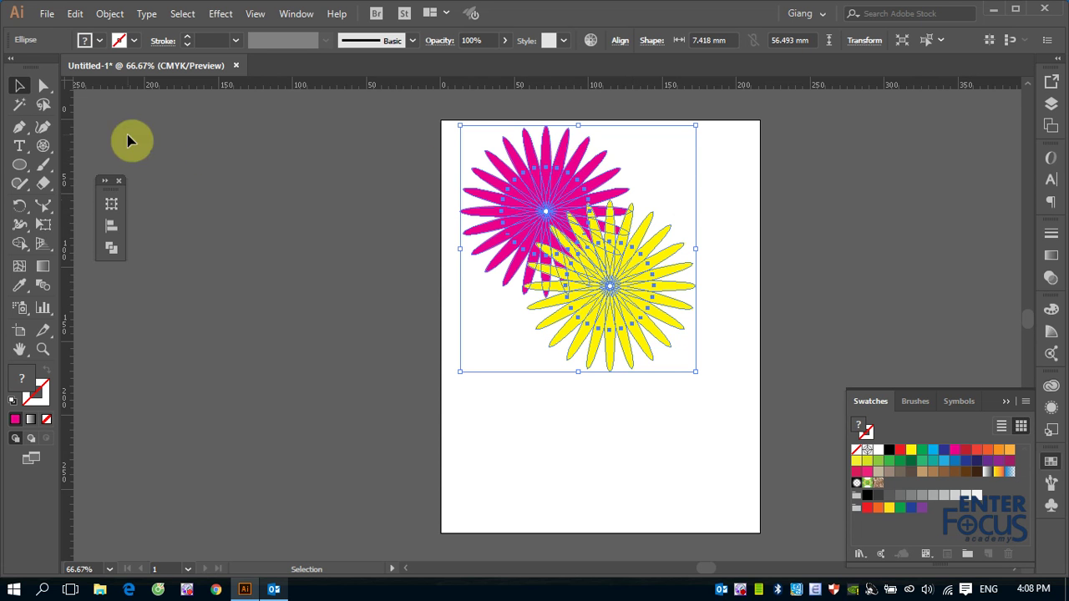
click(777, 204)
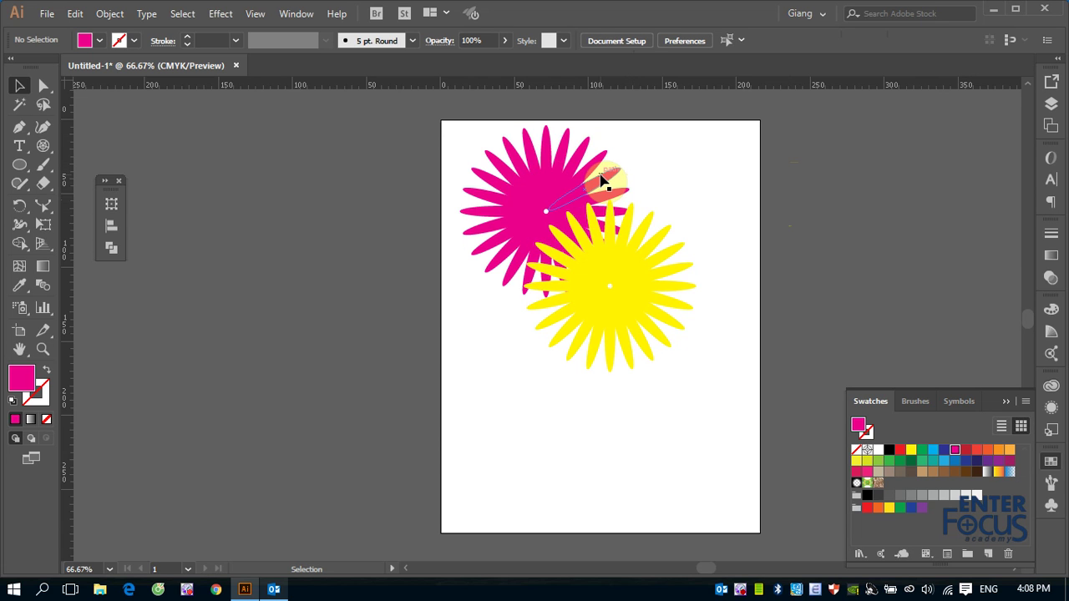
- Draw a cyan ellipse lower left, a navy ellipse lower right, and an orange top-right circle
click(19, 164)
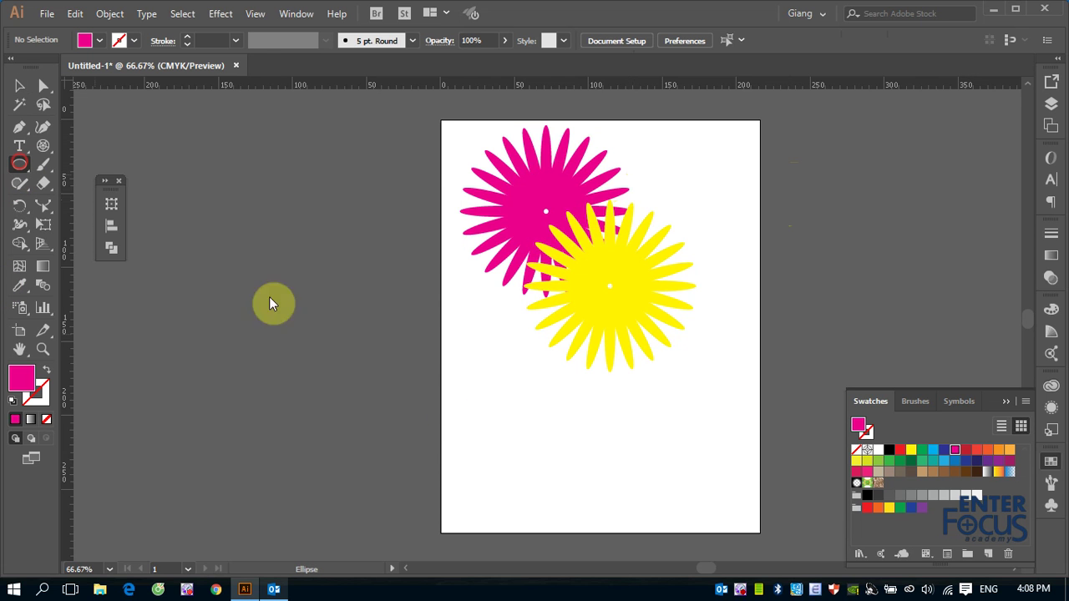
drag(465, 409, 535, 469)
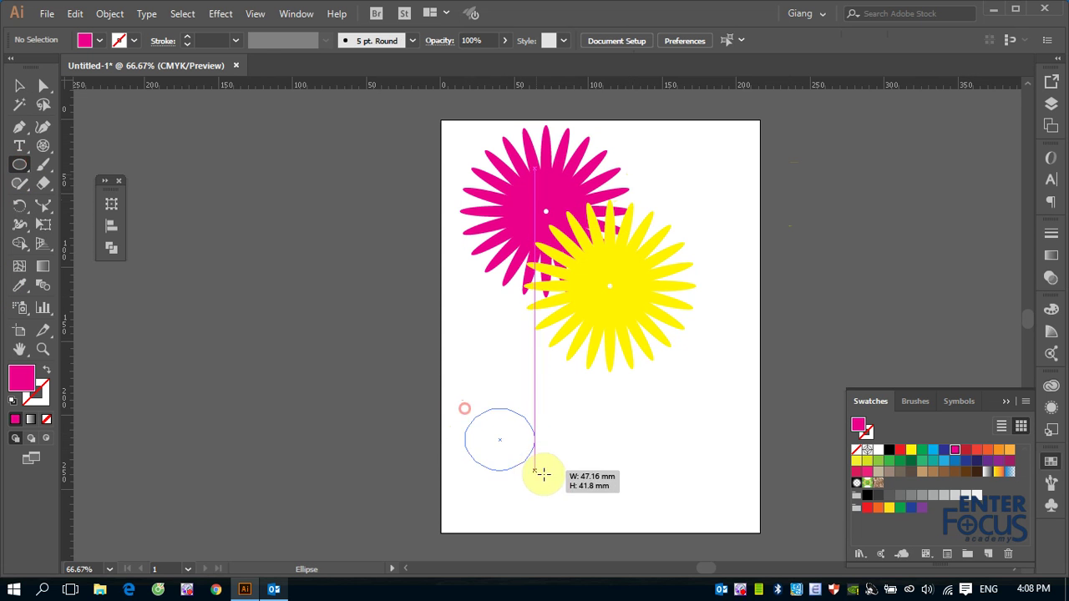
click(934, 451)
drag(659, 428, 740, 493)
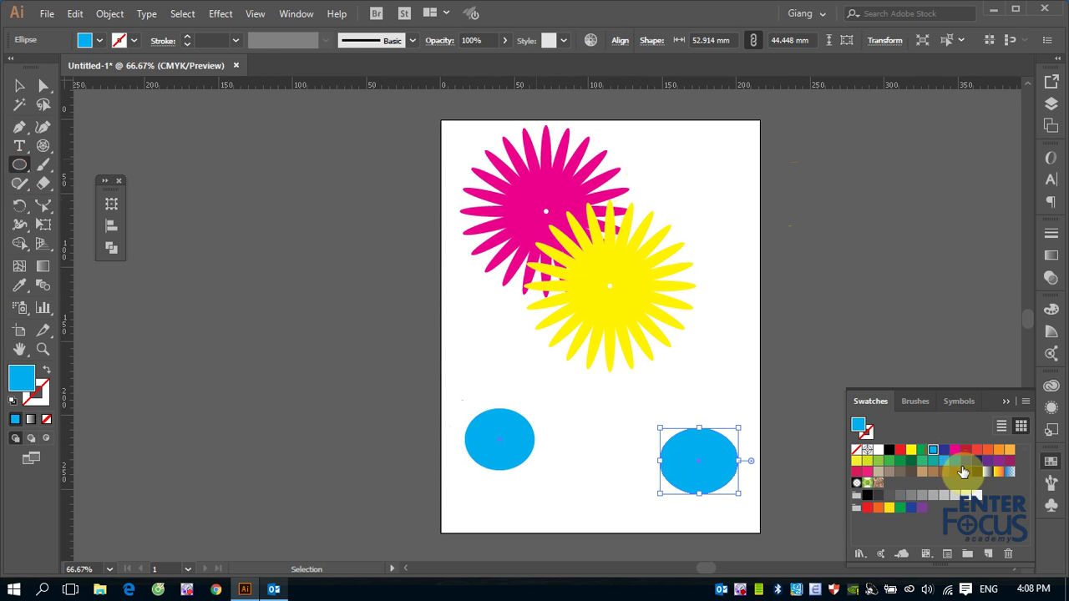
click(977, 460)
drag(699, 147, 796, 251)
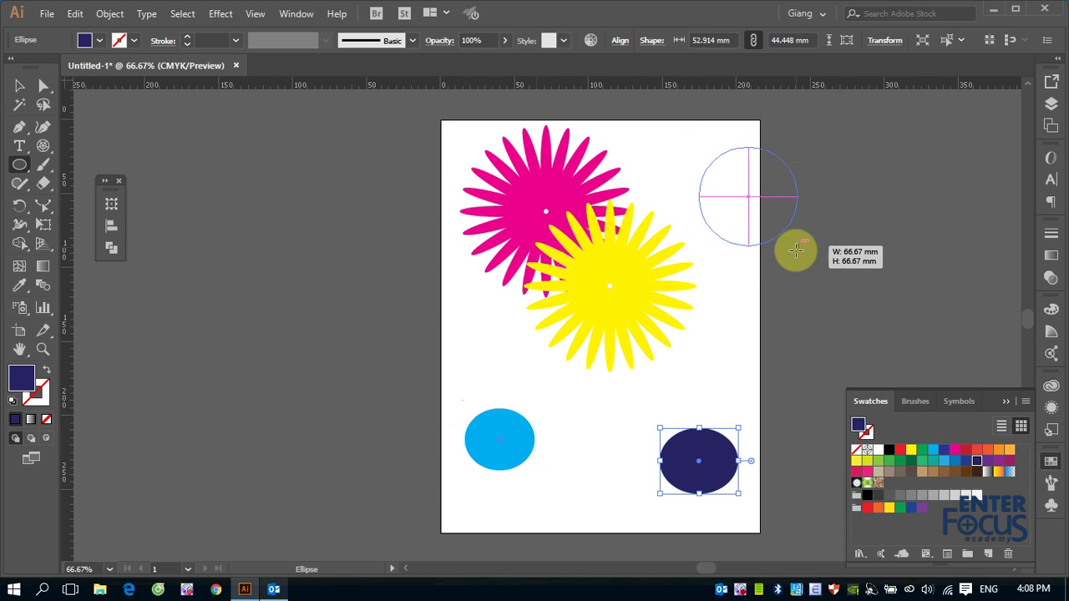
click(988, 450)
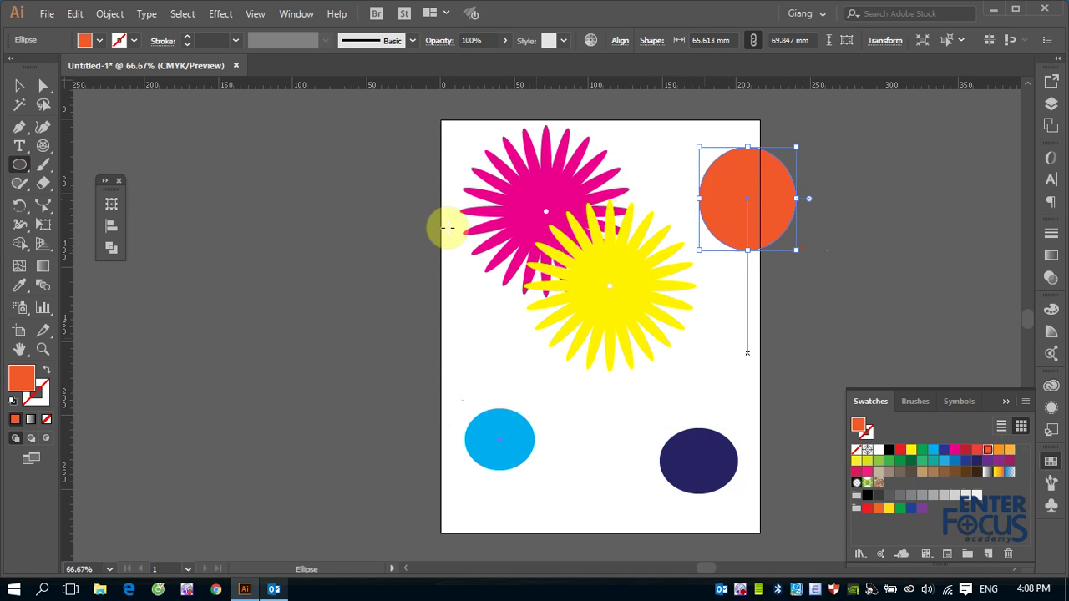
- Select the flowers and orange circle, then enter and exit isolation mode on the flower group
click(19, 86)
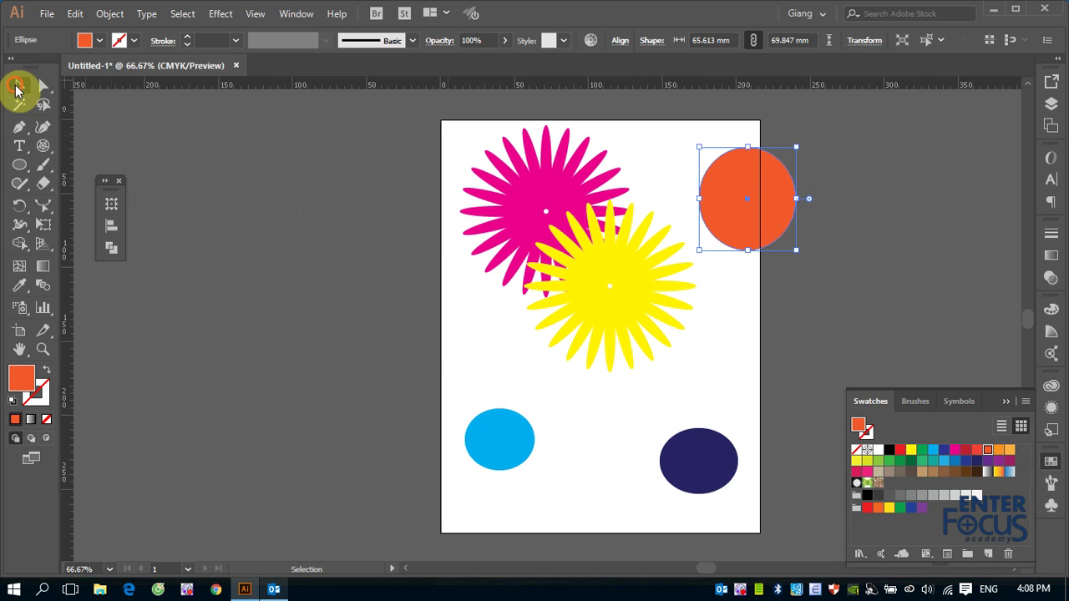
click(235, 263)
click(490, 208)
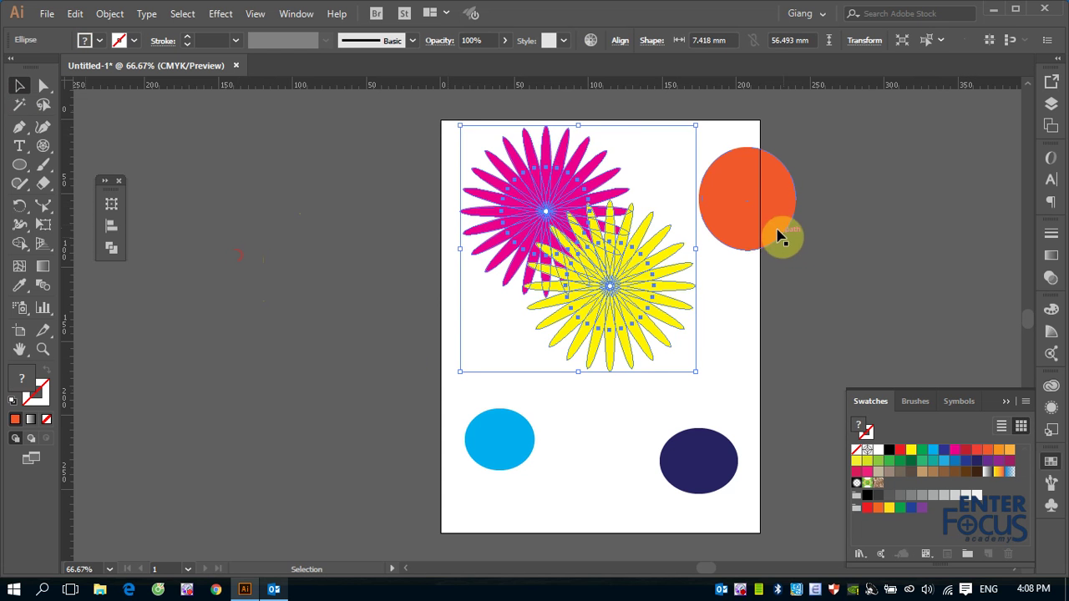
click(777, 237)
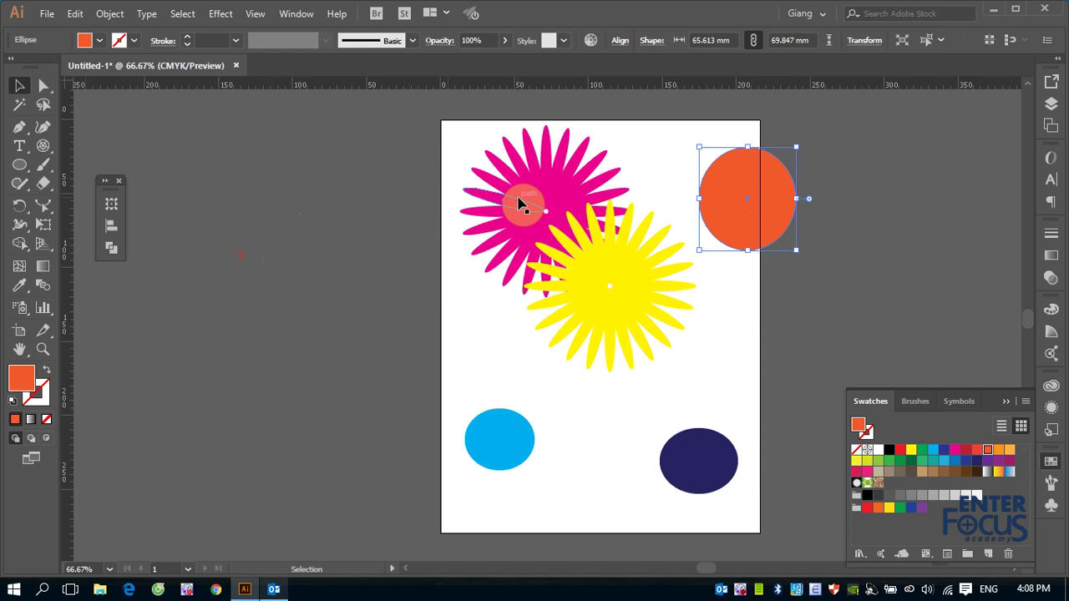
double_click(520, 204)
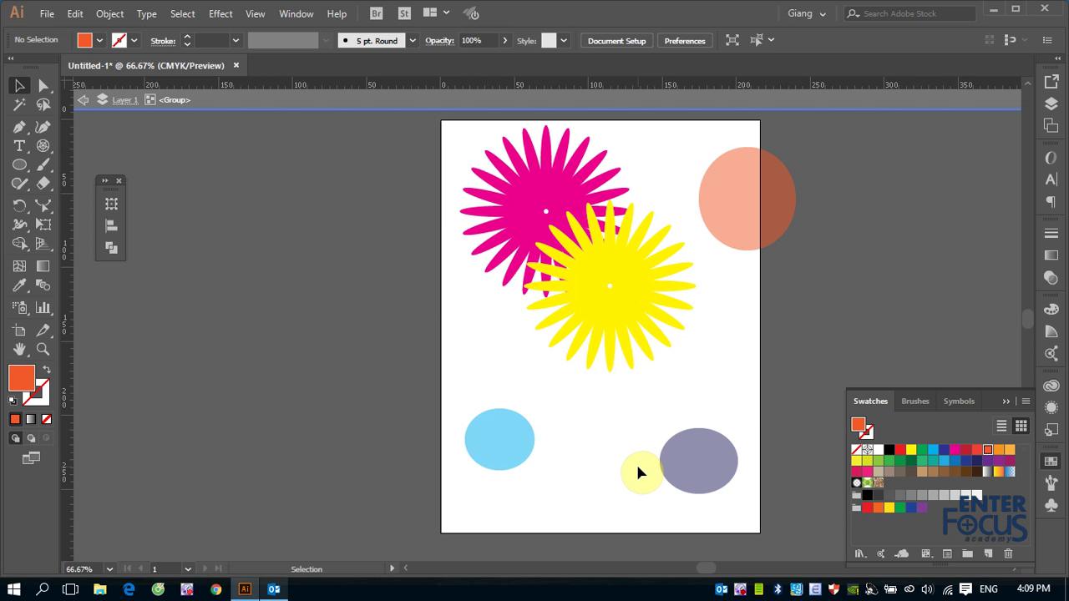
click(513, 230)
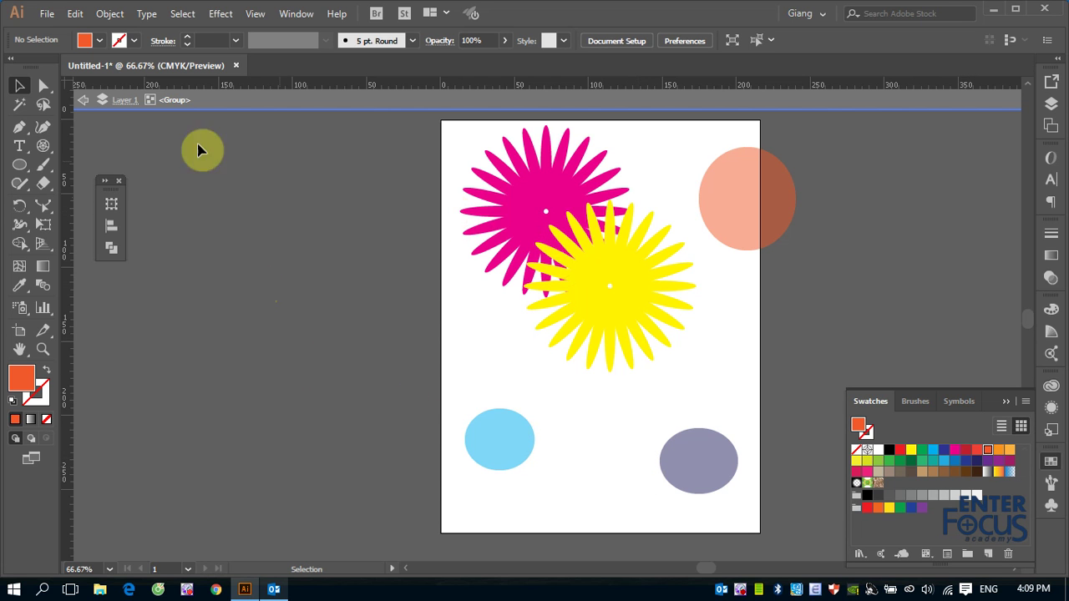
click(81, 101)
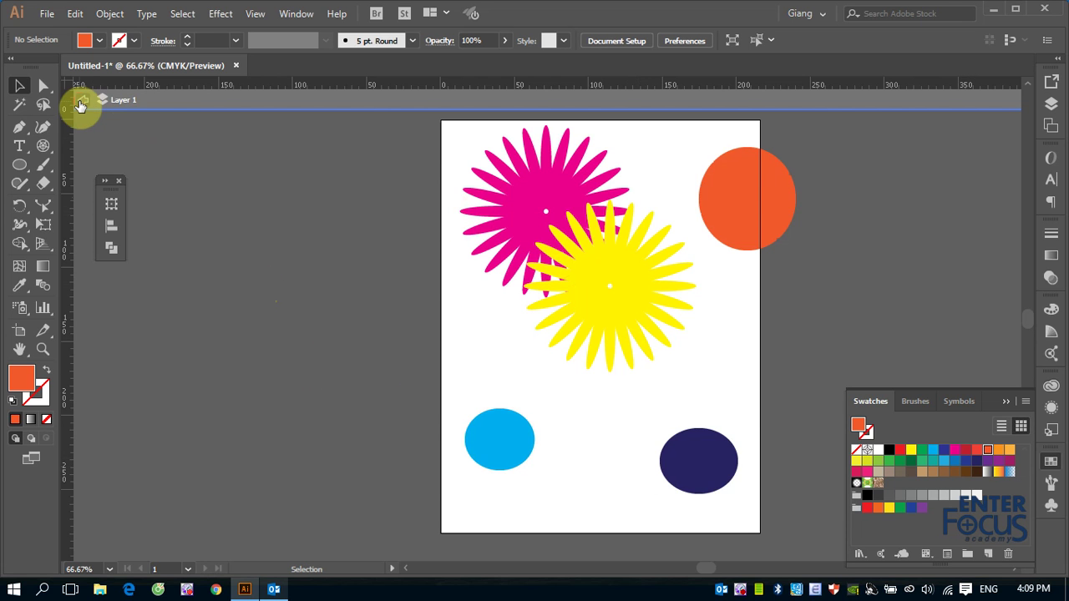
- Exit isolation and fill one yellow petal green with the Direct Selection tool
click(81, 101)
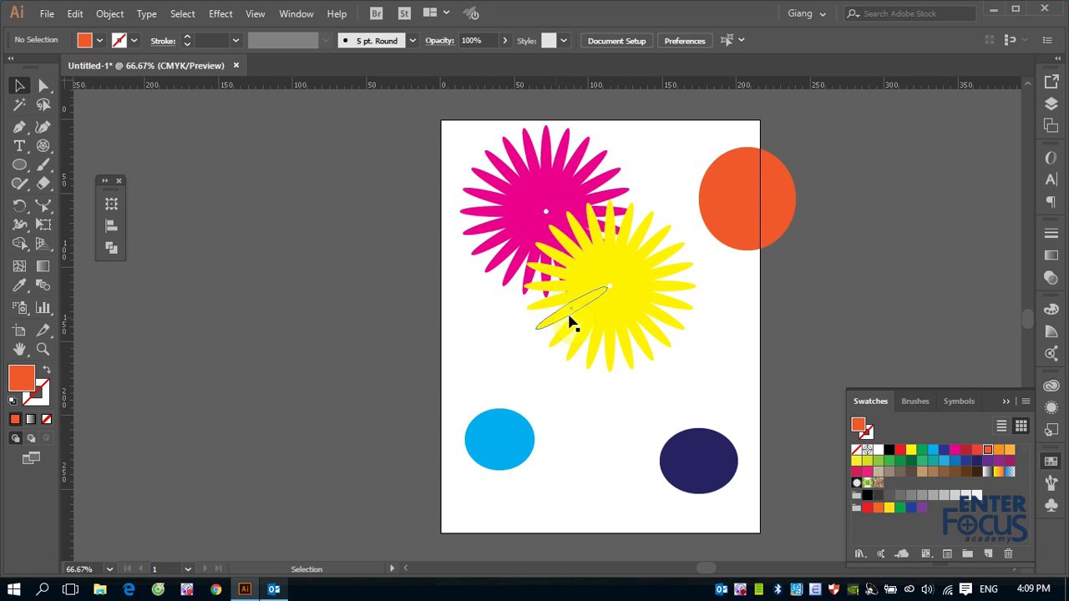
click(44, 88)
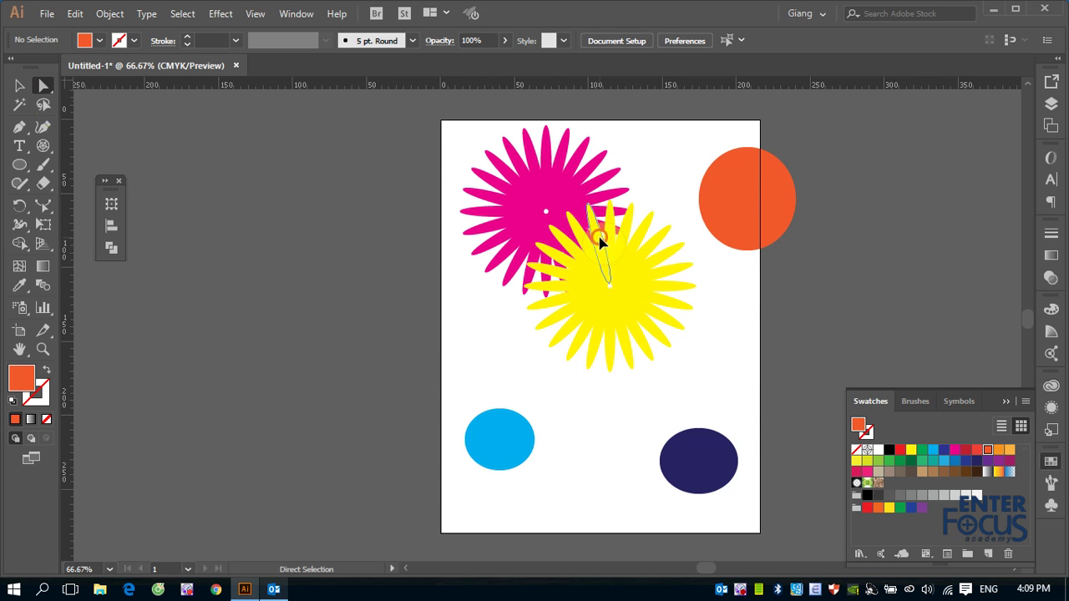
click(601, 242)
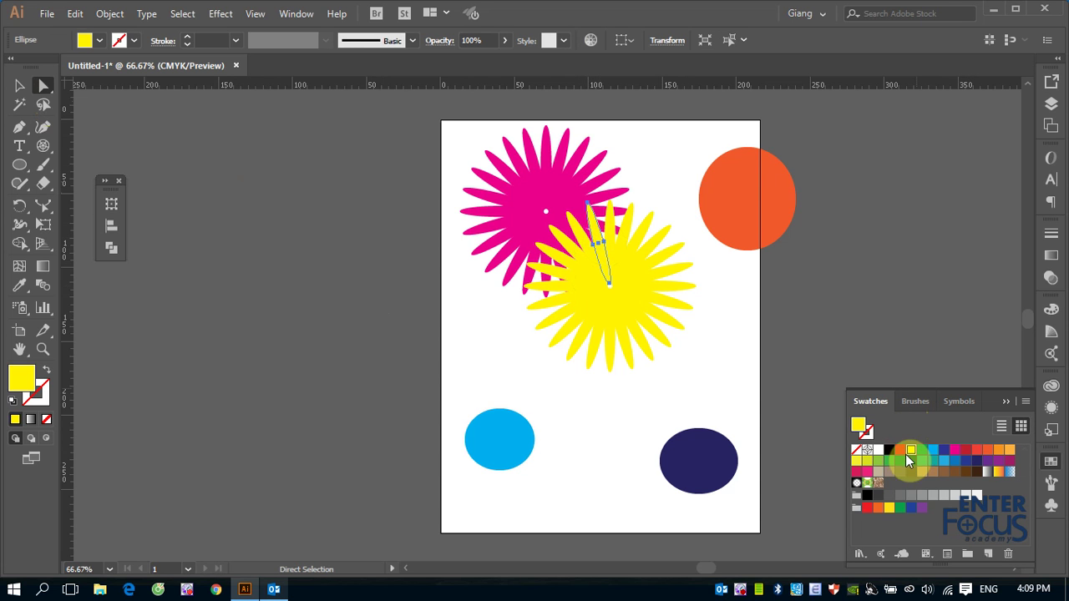
click(923, 451)
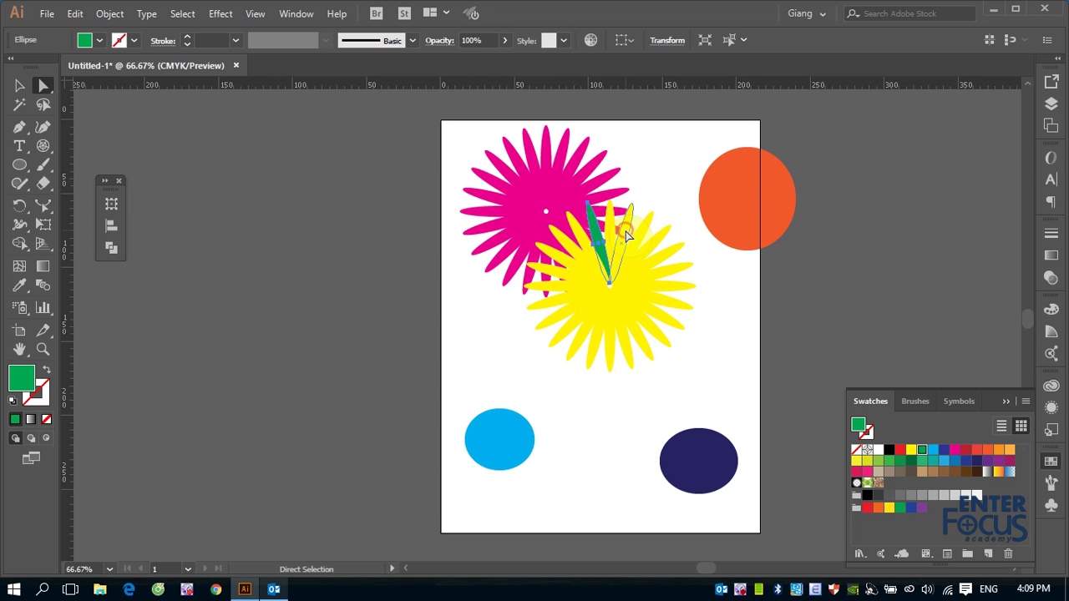
- Shift-select the remaining alternate yellow petals around the flower and fill them green
click(623, 232)
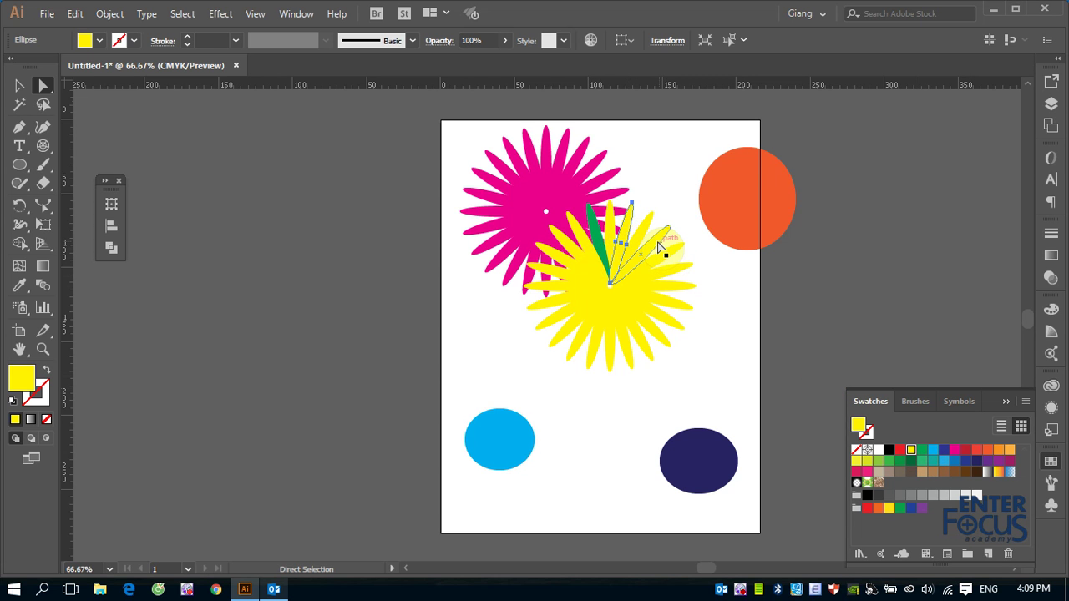
shift+click(659, 248)
shift+click(680, 267)
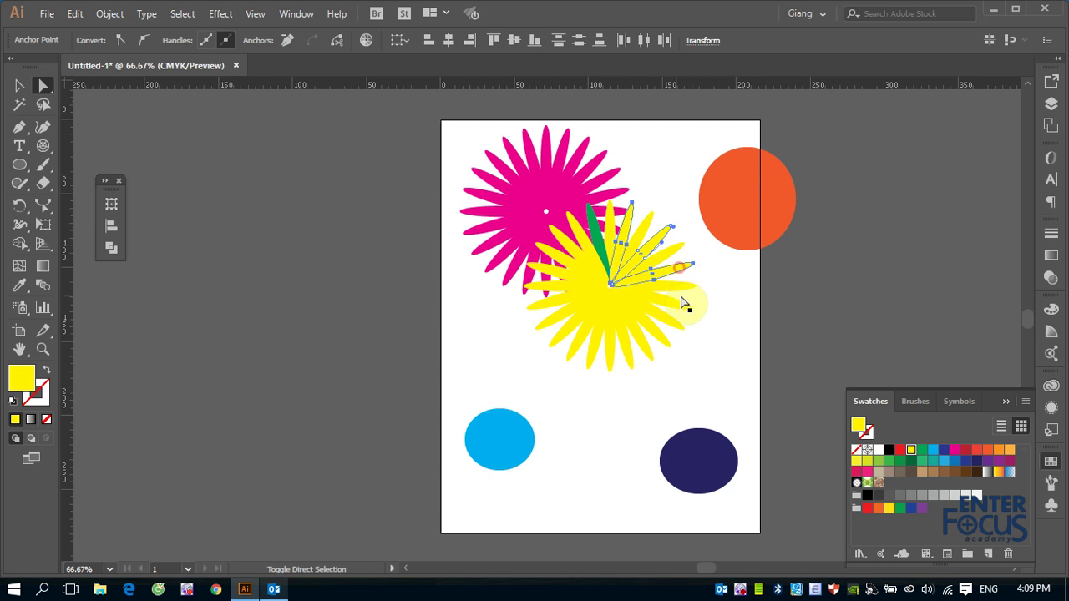
shift+click(680, 302)
shift+click(665, 334)
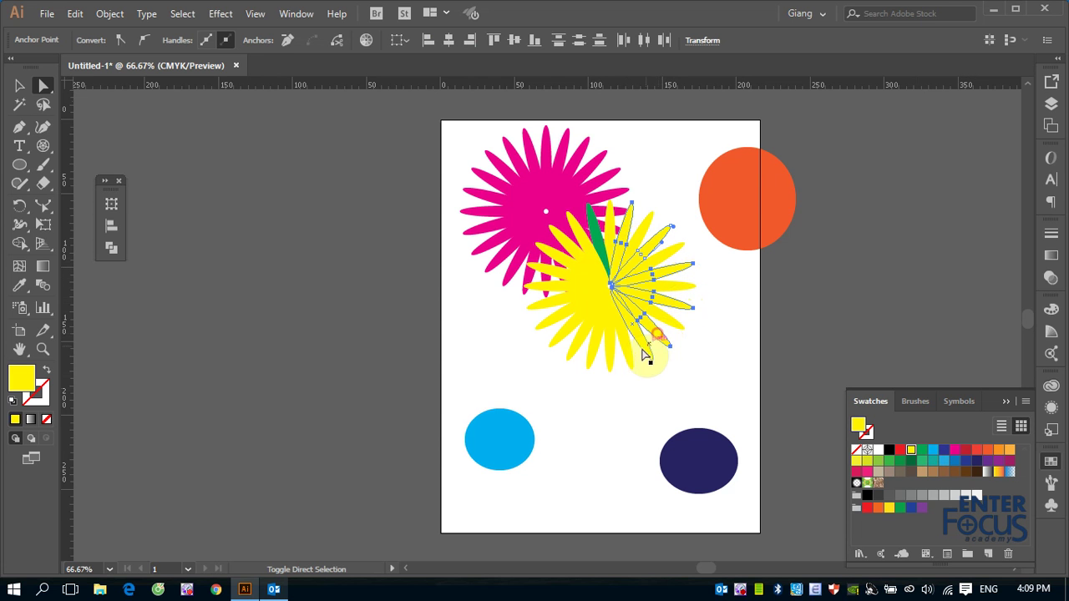
shift+click(633, 359)
shift+click(595, 357)
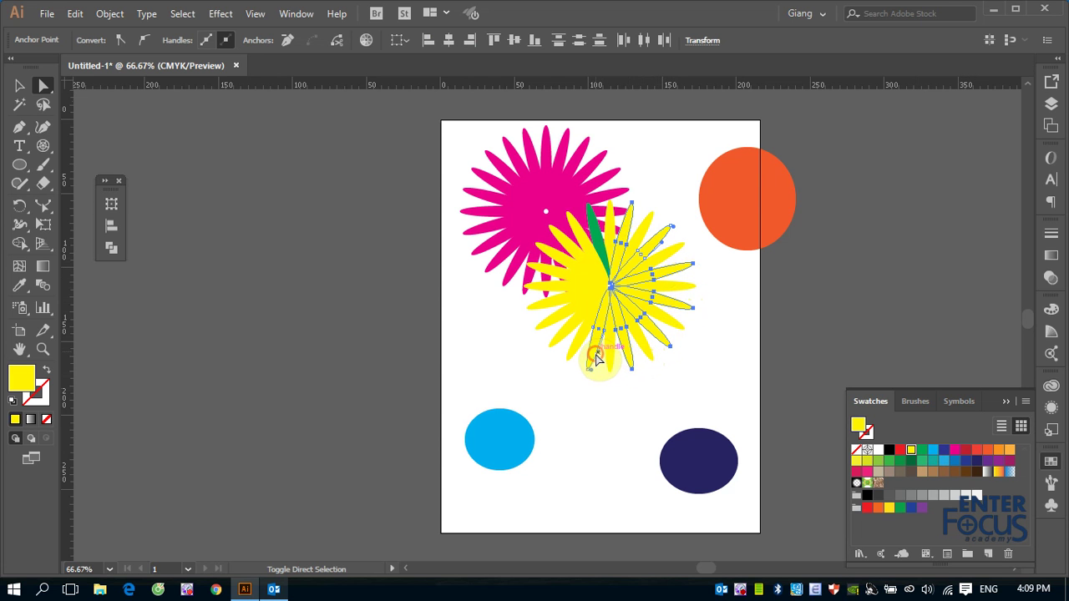
shift+click(560, 343)
shift+click(539, 311)
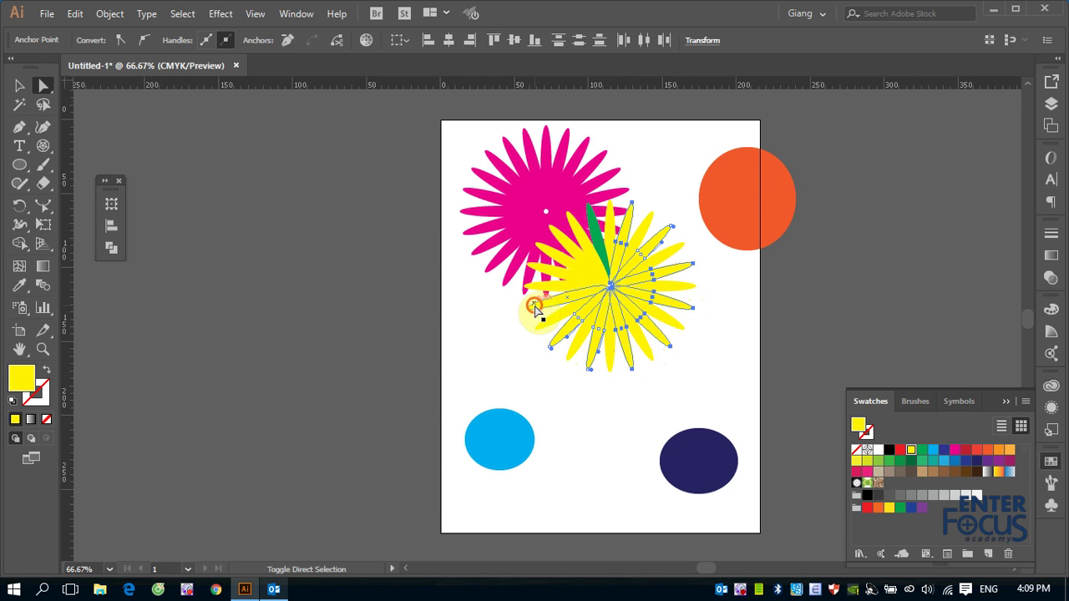
shift+click(533, 267)
shift+click(560, 238)
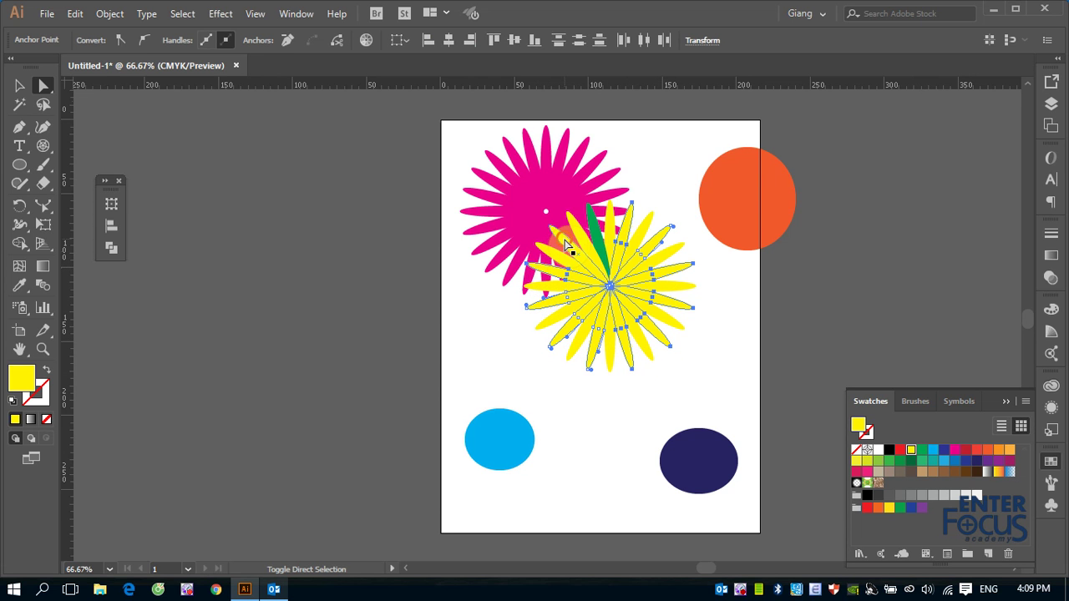
click(922, 450)
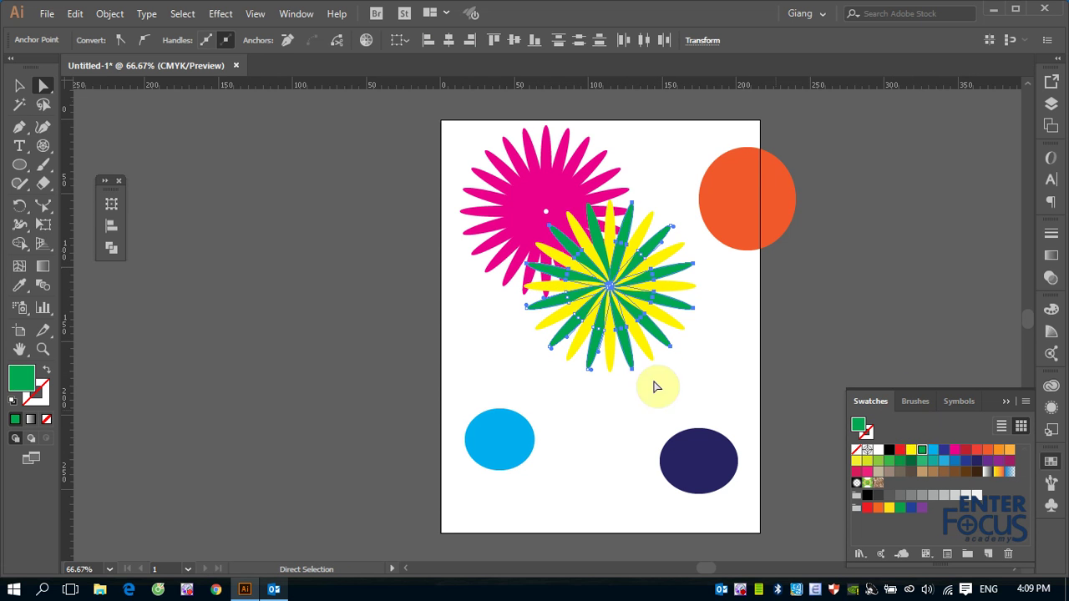
- Clear the selection, select the two flowers, and return to the Direct Selection tool
click(19, 85)
click(218, 199)
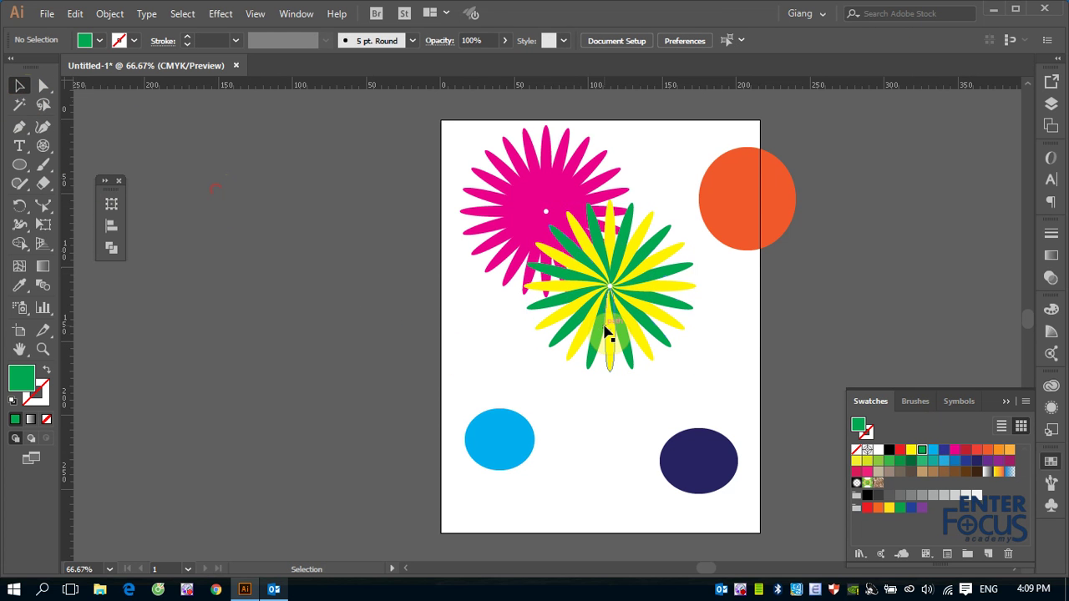
click(606, 333)
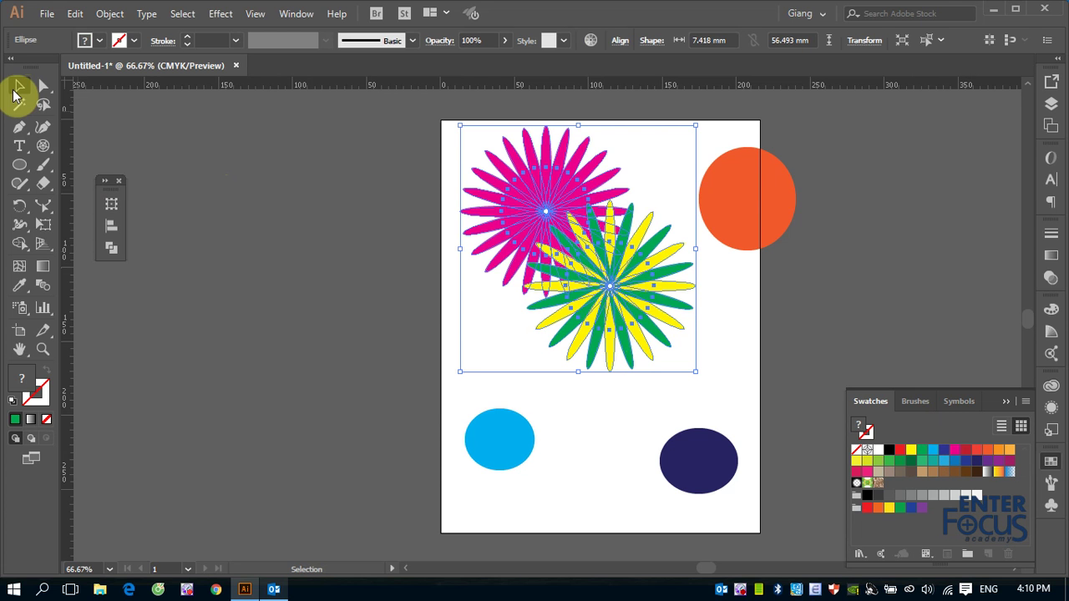
click(44, 86)
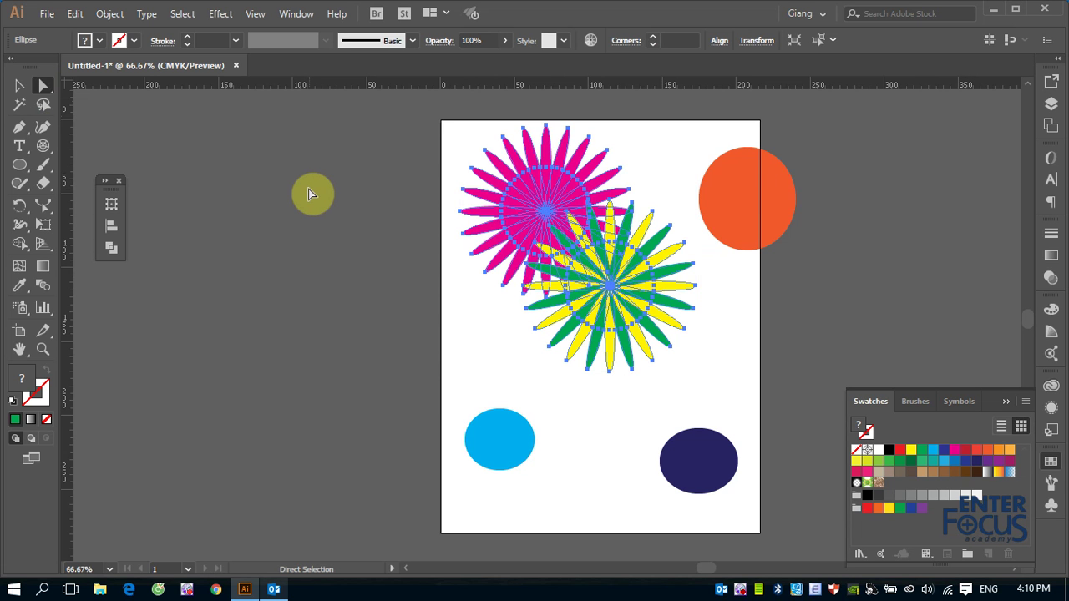
drag(41, 84, 93, 111)
- Fill seven upper petals across the pink and yellow flowers dark blue, then select two left pink petals
click(100, 106)
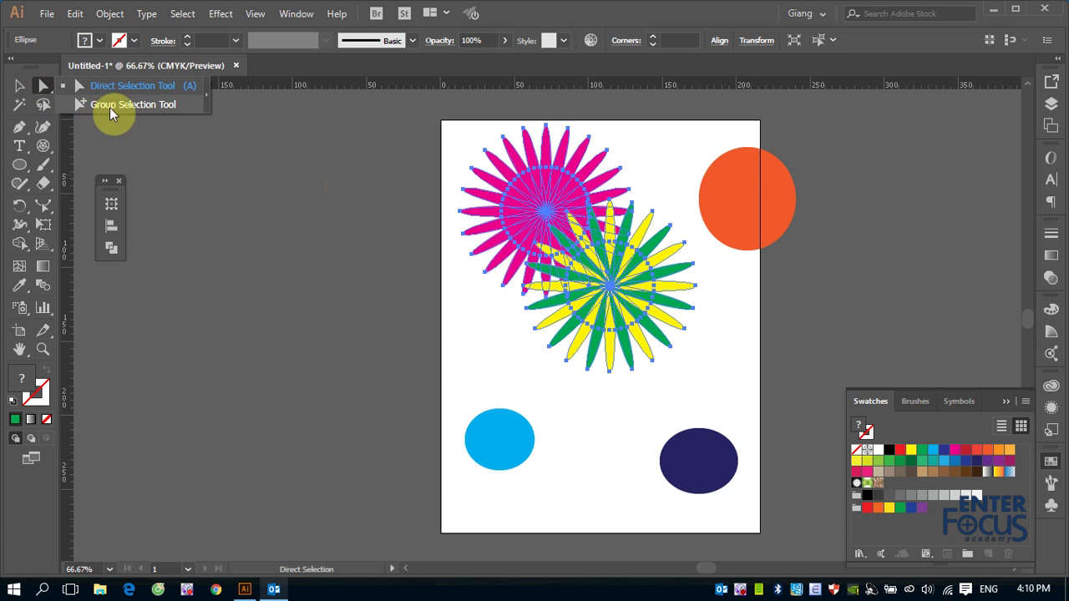
click(808, 304)
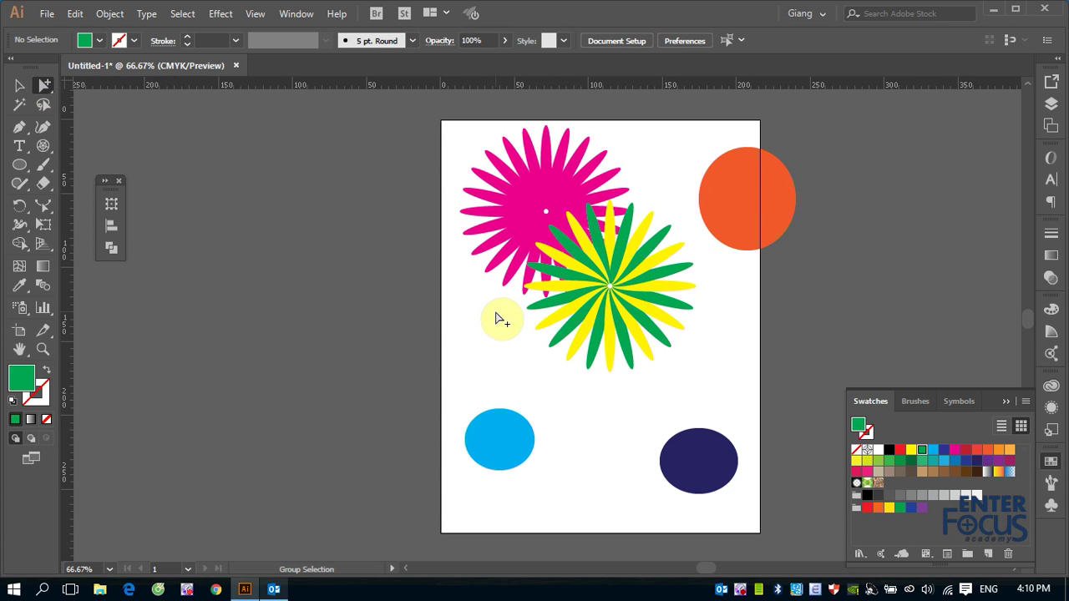
click(575, 269)
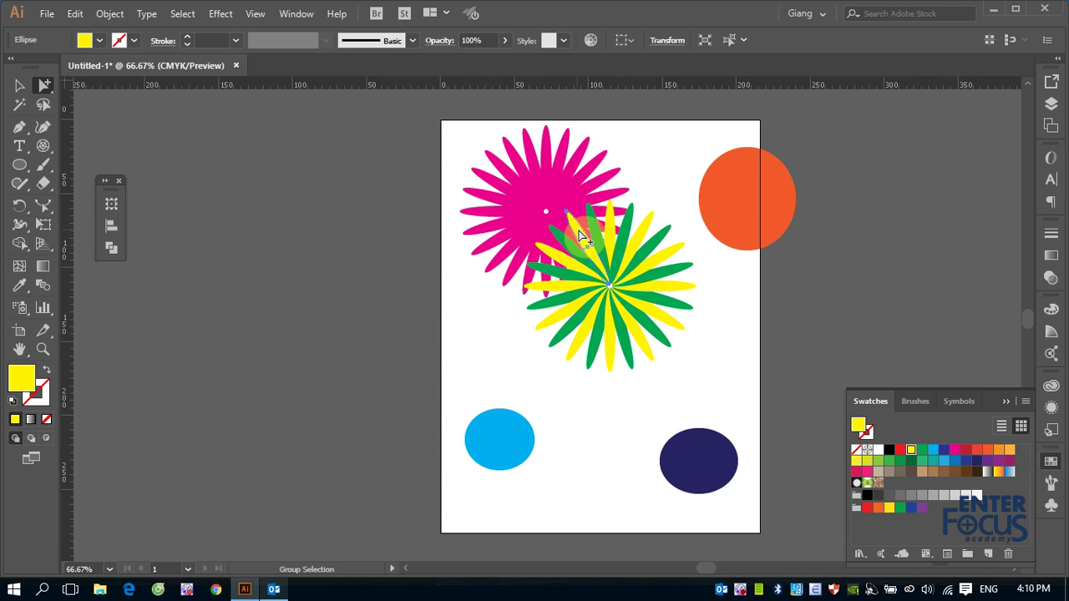
shift+click(556, 252)
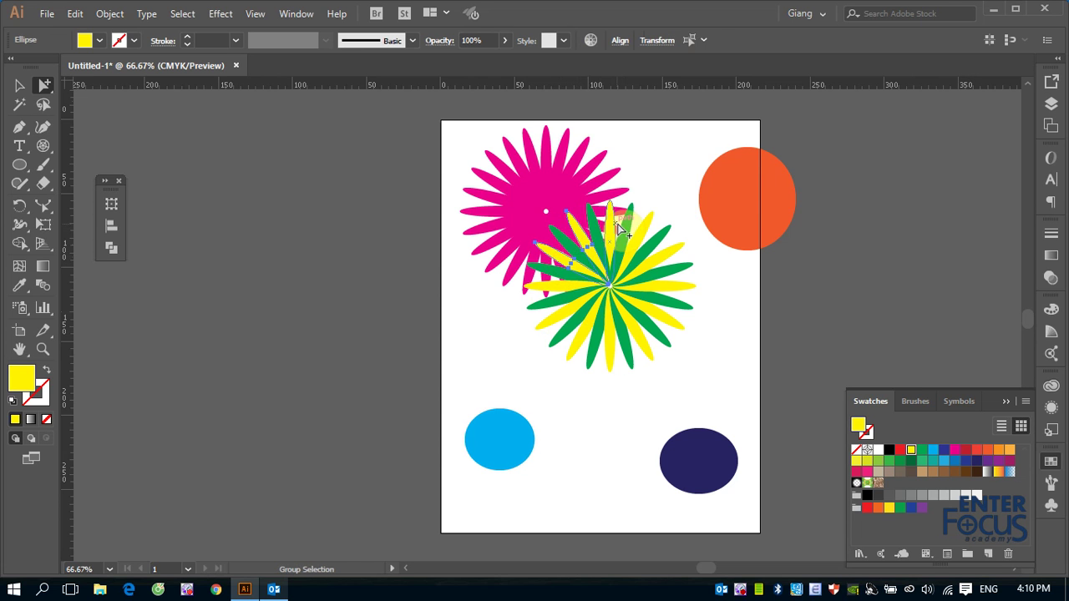
shift+click(597, 192)
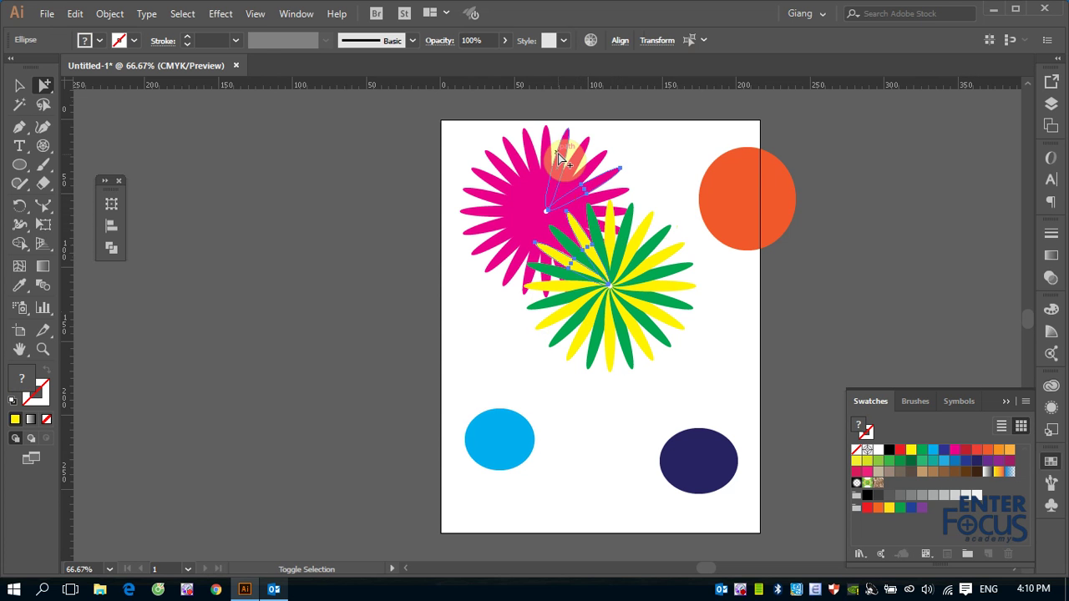
shift+click(558, 153)
shift+click(531, 149)
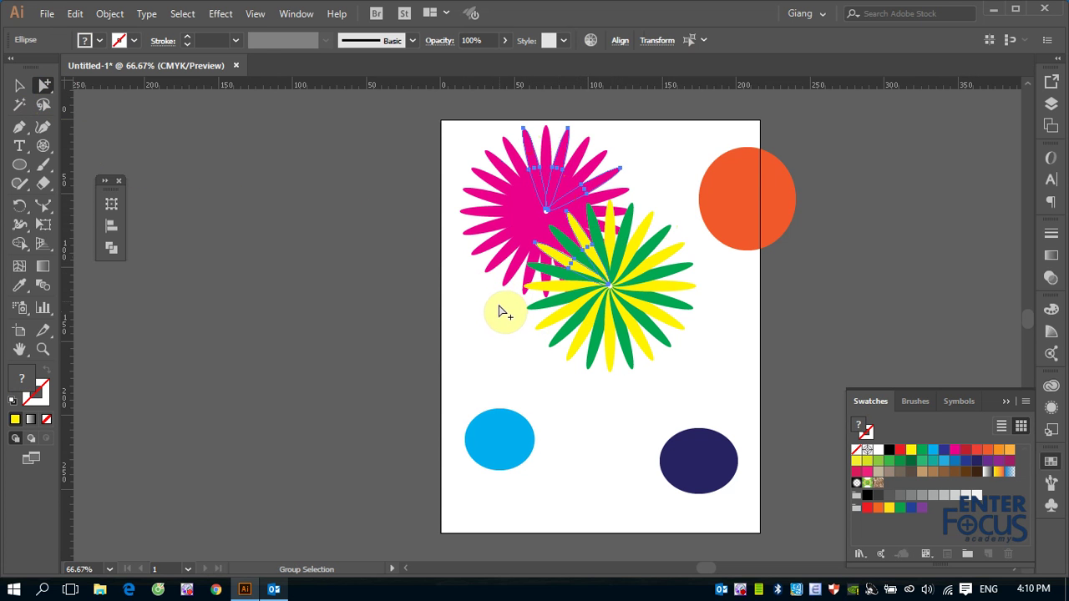
shift+click(635, 238)
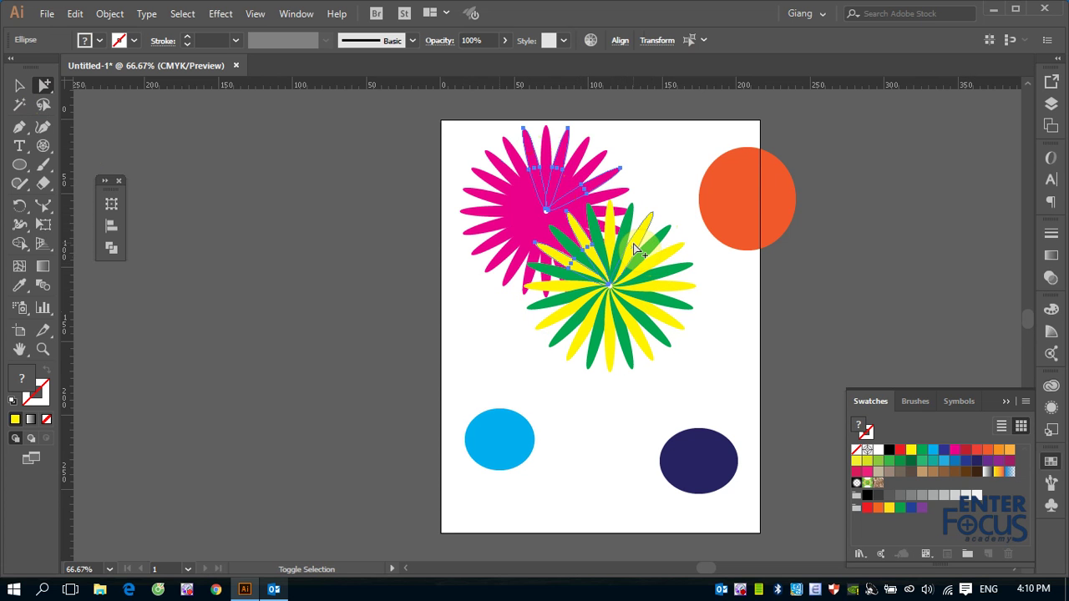
shift+click(660, 257)
click(911, 508)
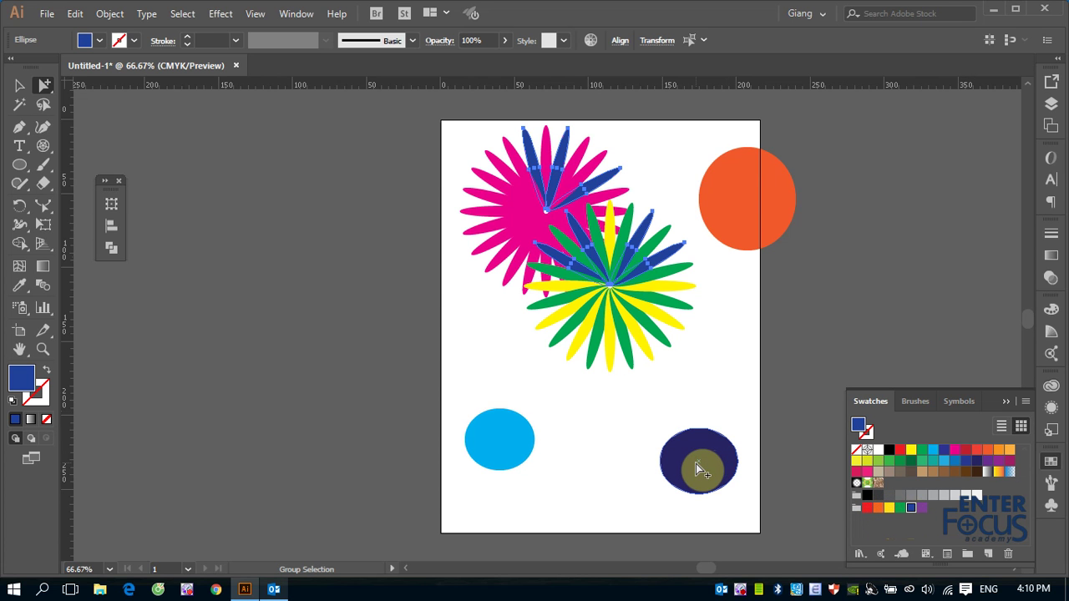
click(491, 232)
click(478, 199)
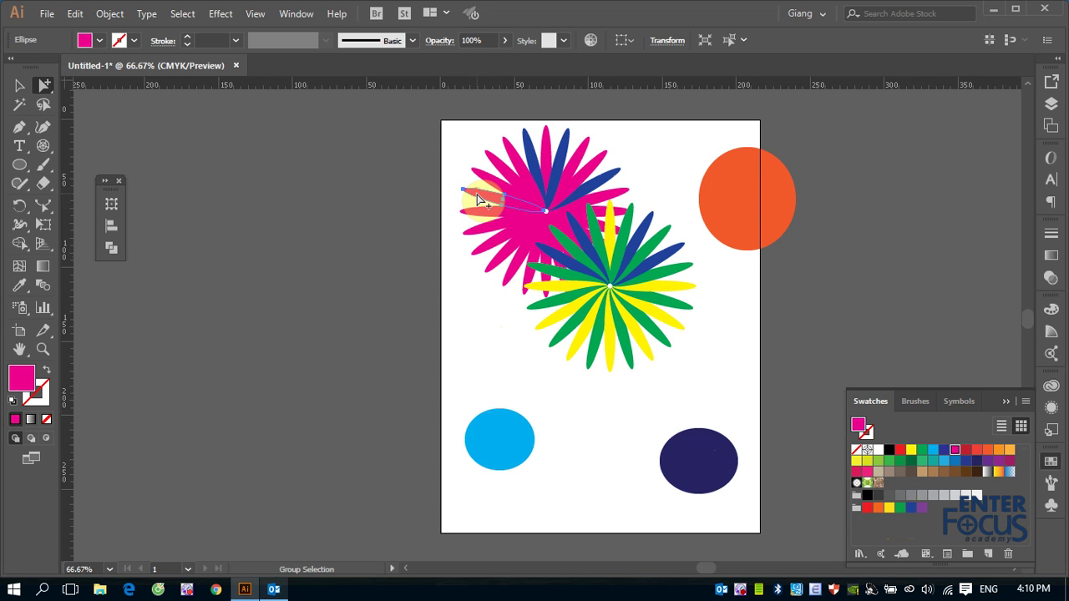
- Select the left pink petal's tip anchor and drag it up and to the left
click(741, 200)
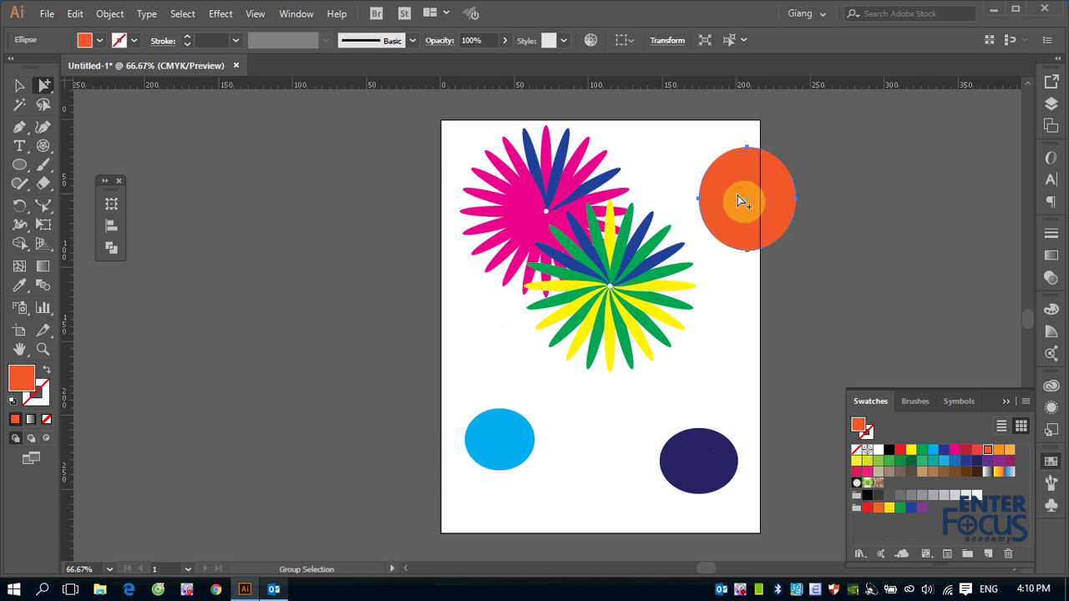
click(503, 170)
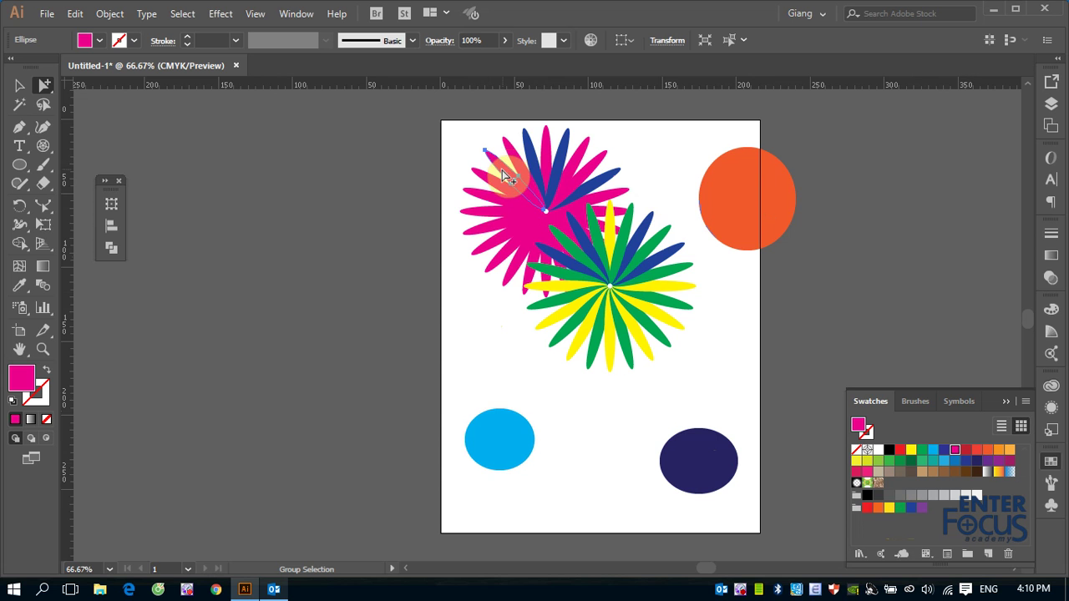
click(486, 209)
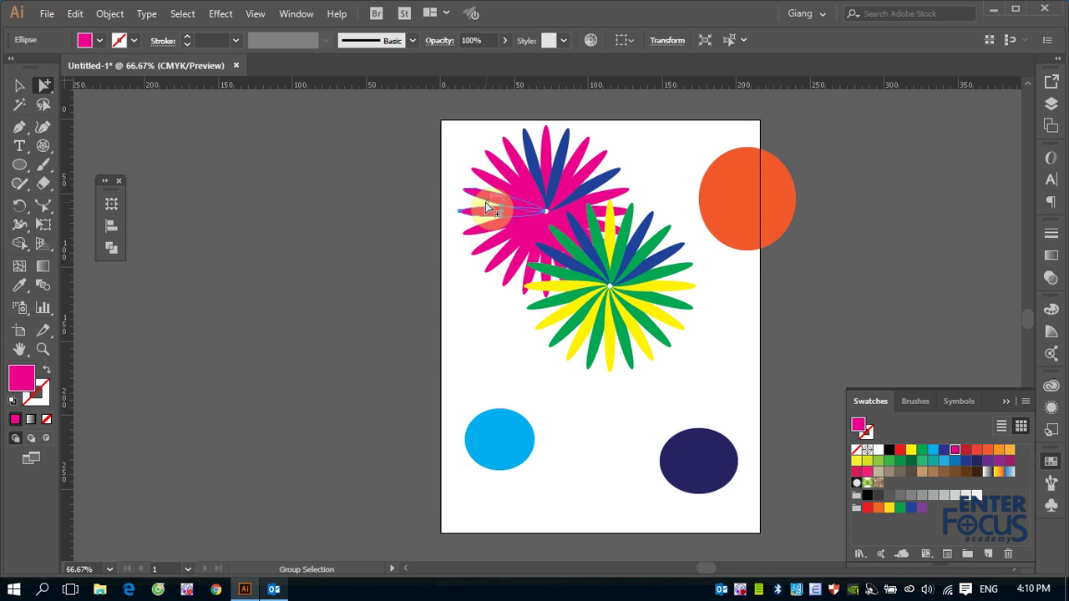
drag(452, 155, 481, 221)
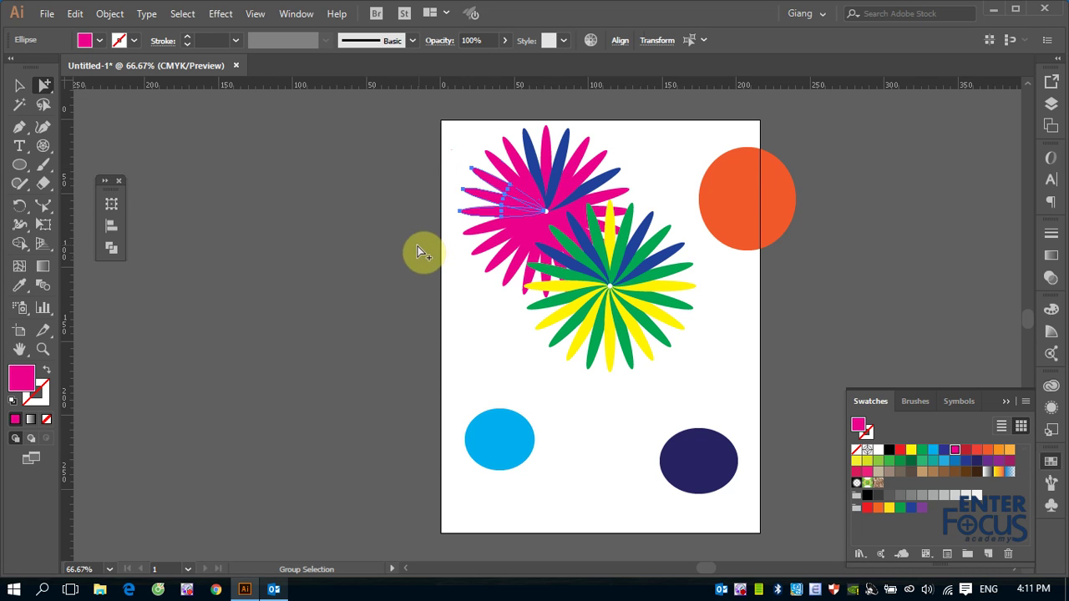
drag(450, 153, 493, 264)
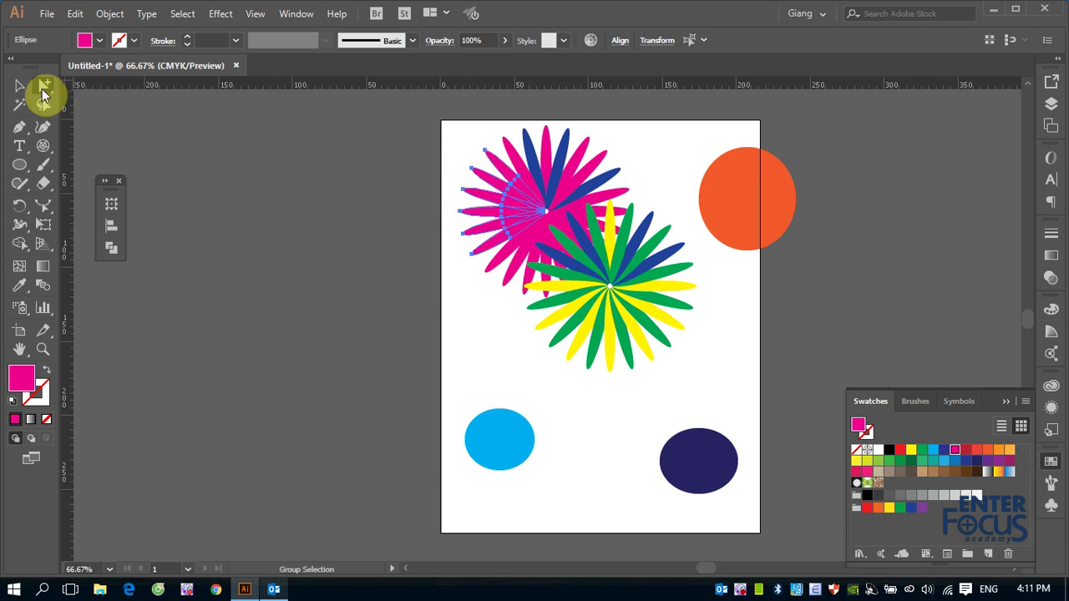
drag(42, 88, 80, 87)
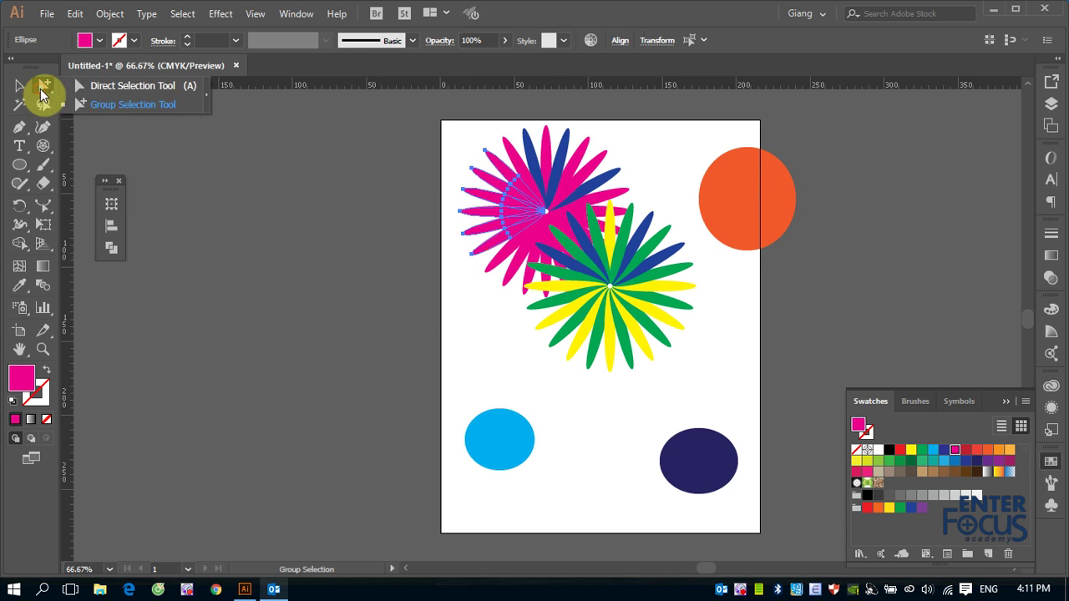
click(347, 194)
click(459, 210)
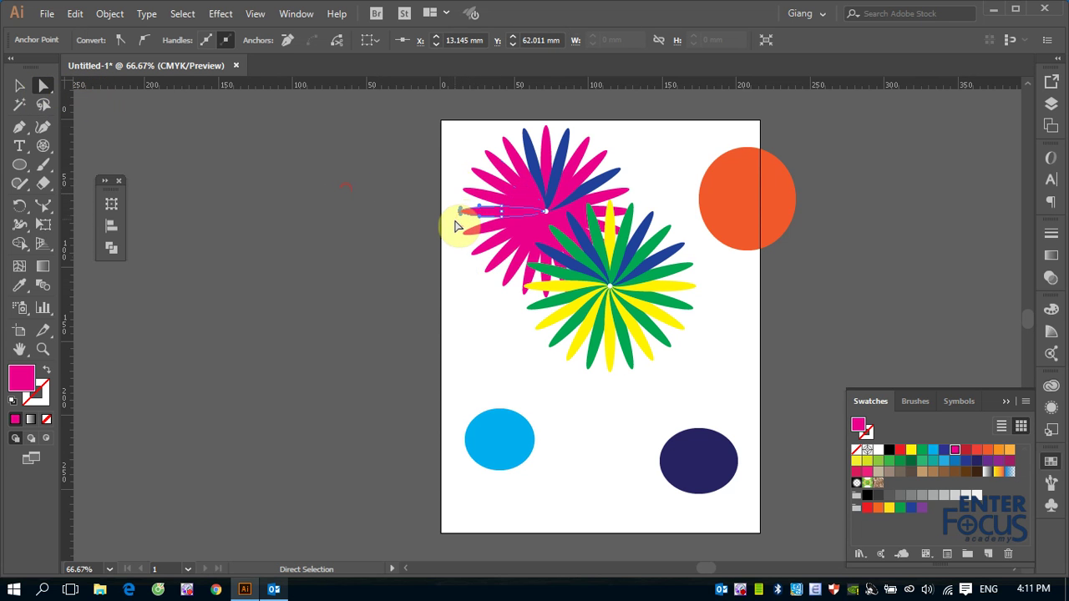
drag(457, 226, 461, 164)
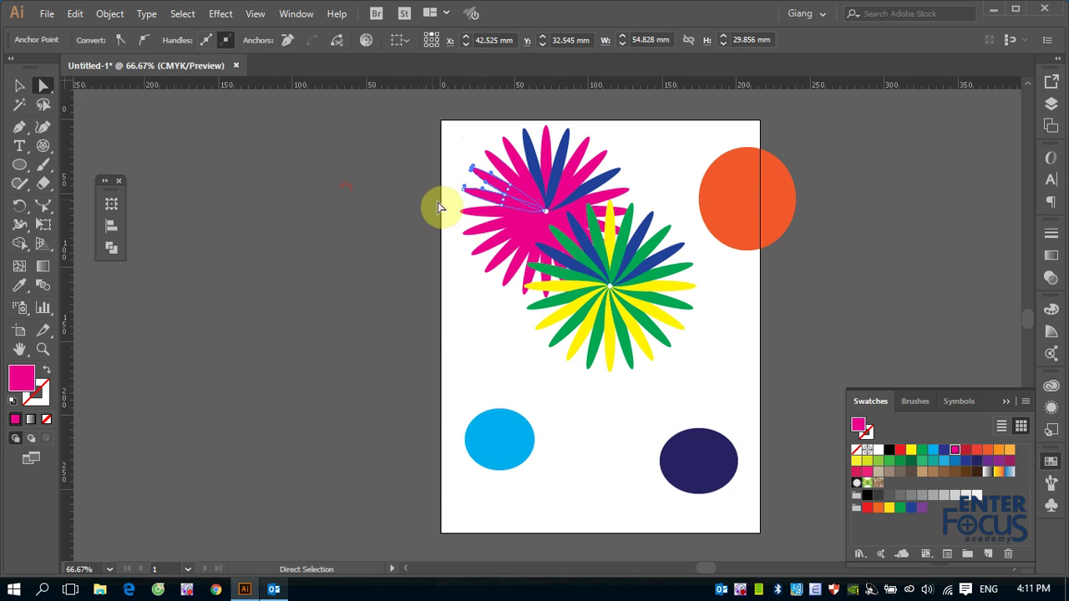
click(415, 190)
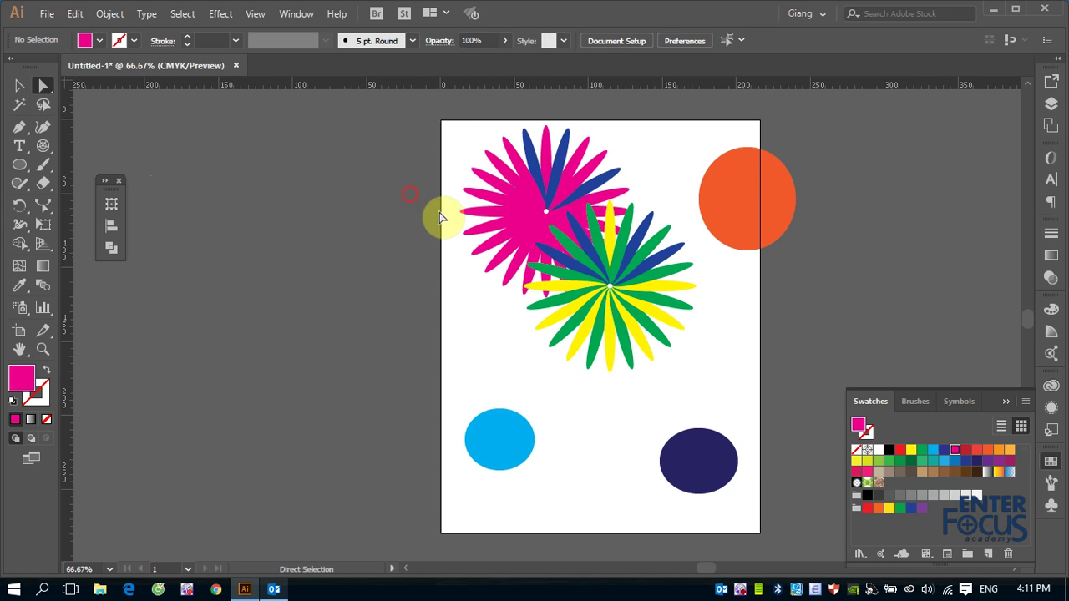
key(z)
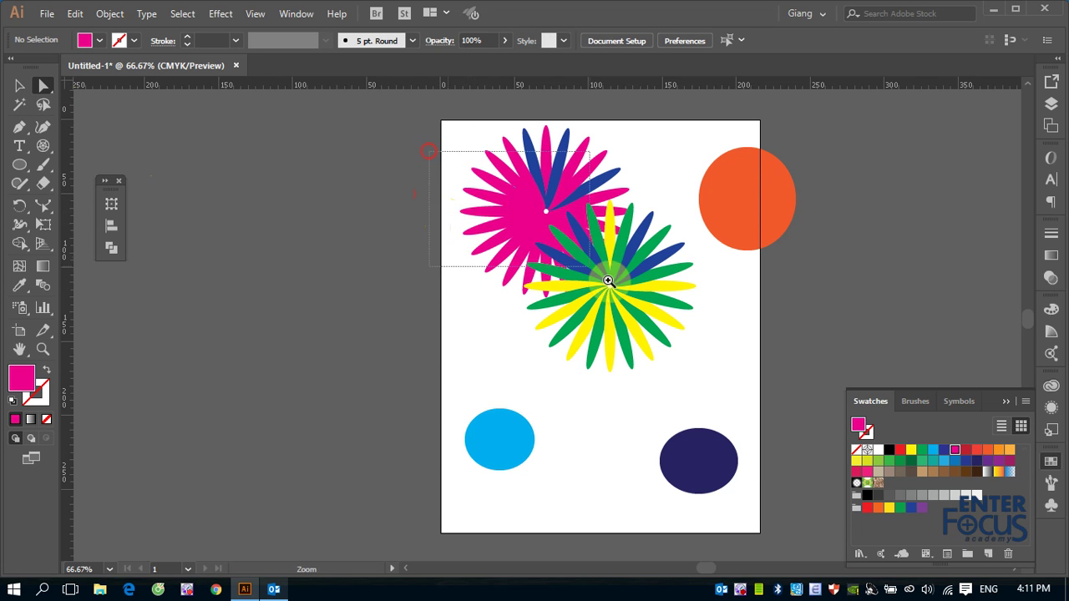
drag(451, 148, 607, 281)
key(a)
click(418, 263)
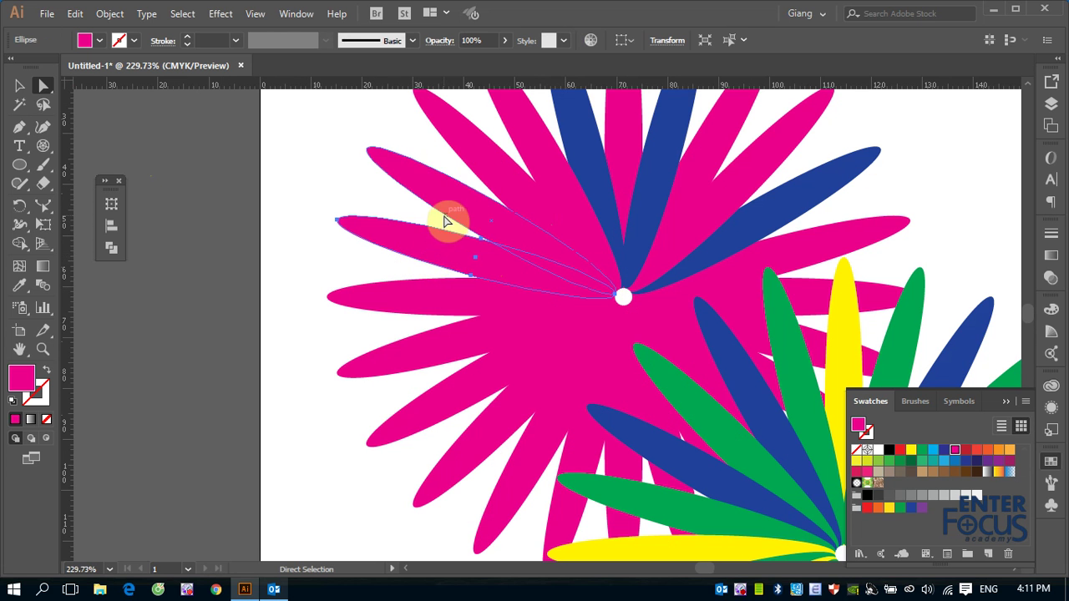
shift+click(430, 180)
shift+click(428, 192)
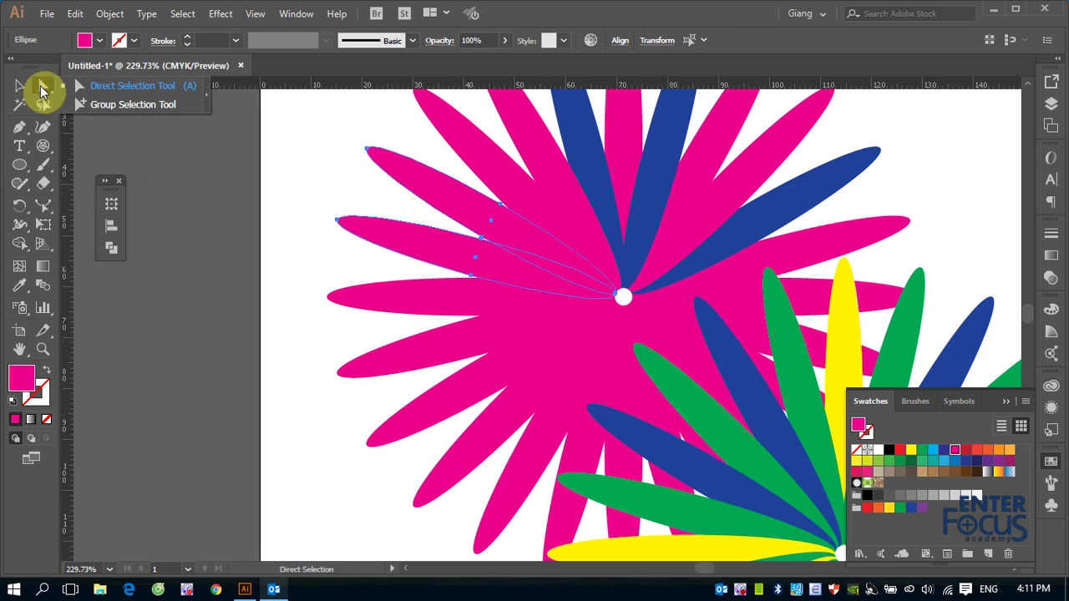
drag(42, 90, 106, 105)
click(298, 243)
click(401, 307)
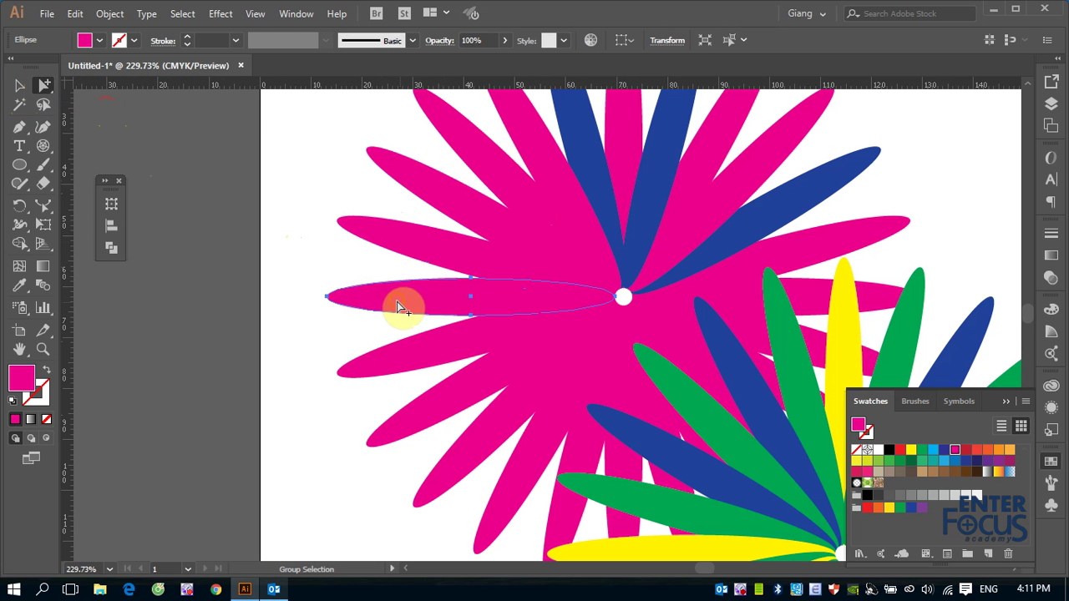
click(402, 233)
click(471, 152)
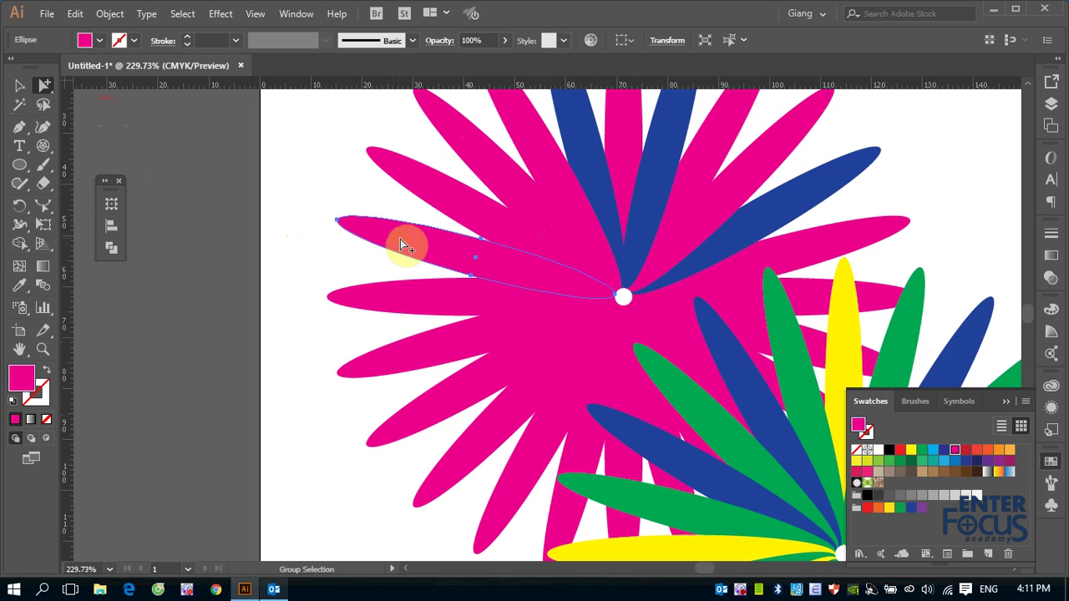
click(370, 298)
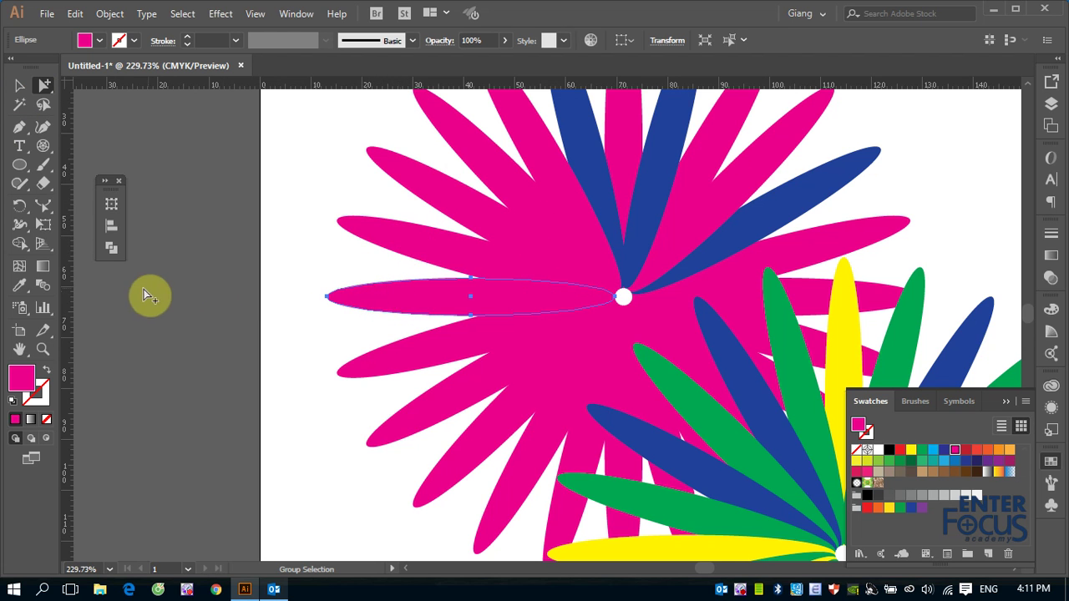
click(19, 85)
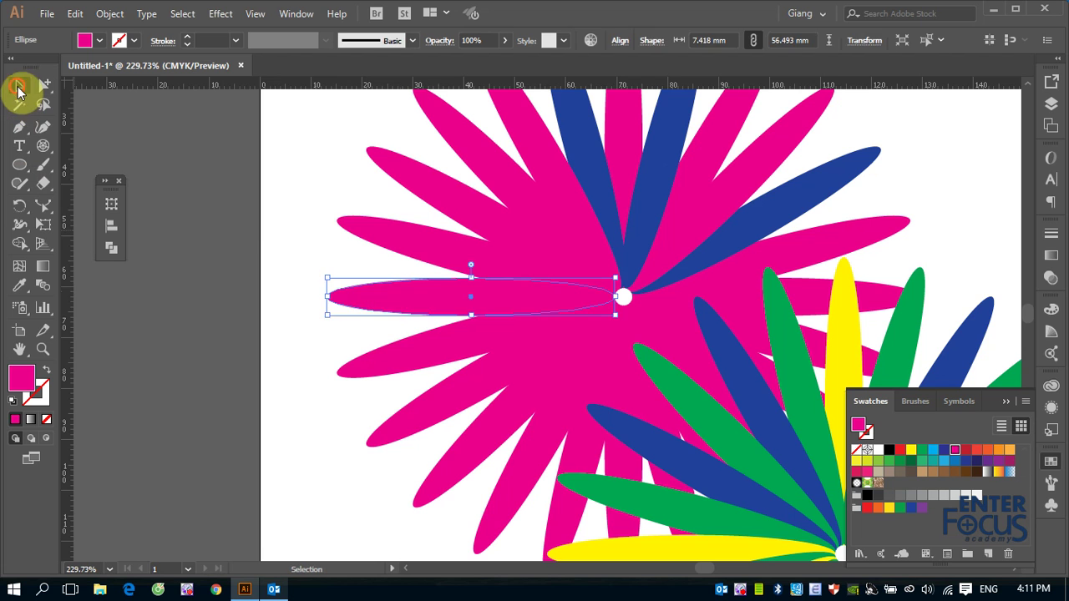
click(187, 207)
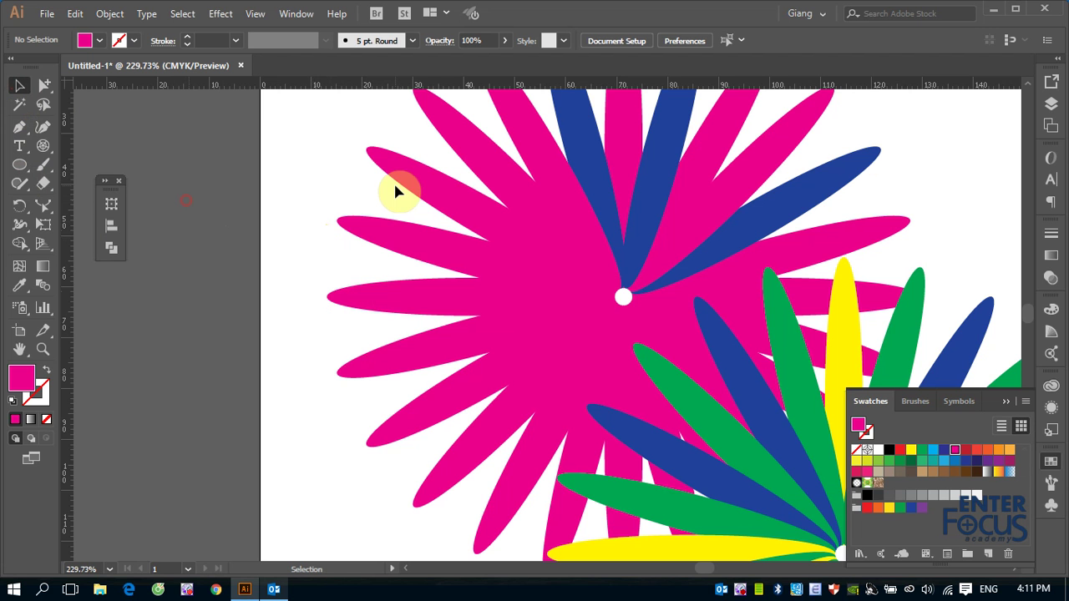
key(ctrl+minus)
key(ctrl+minus)
key(ctrl+minus)
key(ctrl+minus)
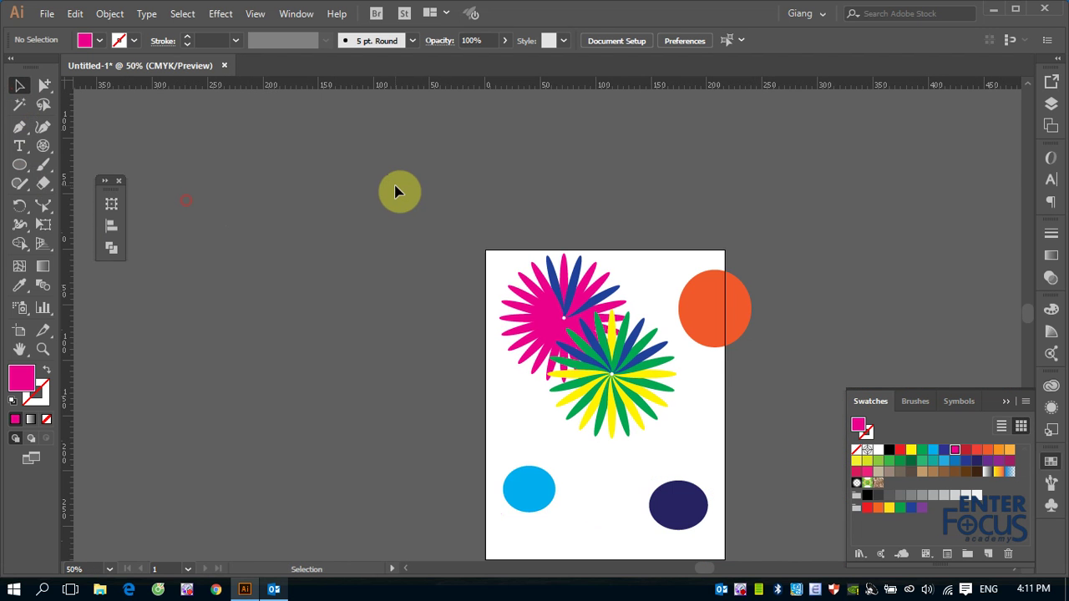
- Create a new blank Letter document, Untitled-2, at 612 × 792 pt
click(47, 14)
mouse_move(74, 13)
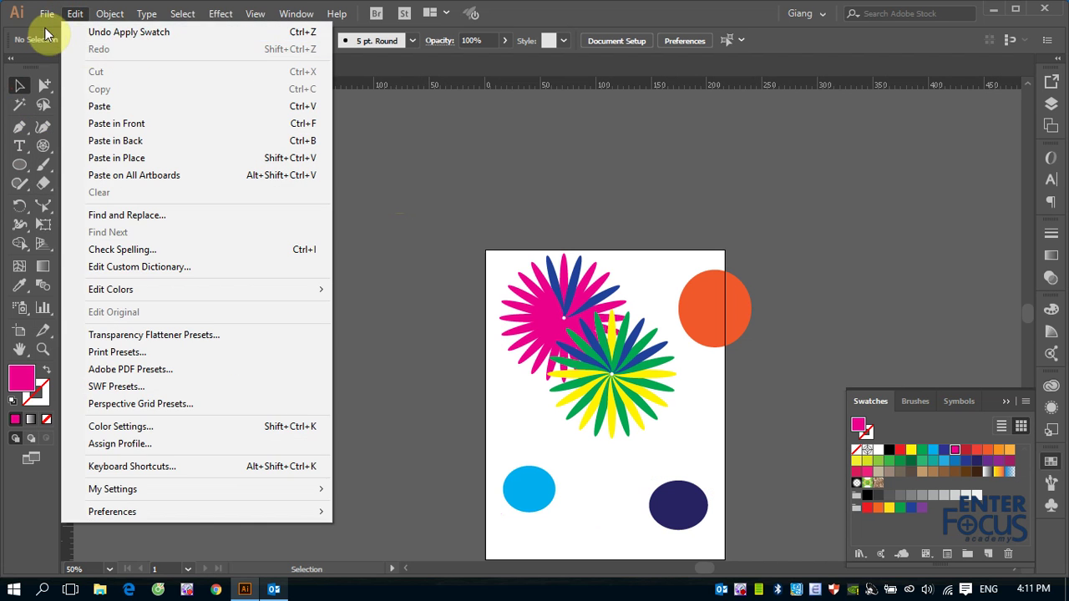
click(43, 29)
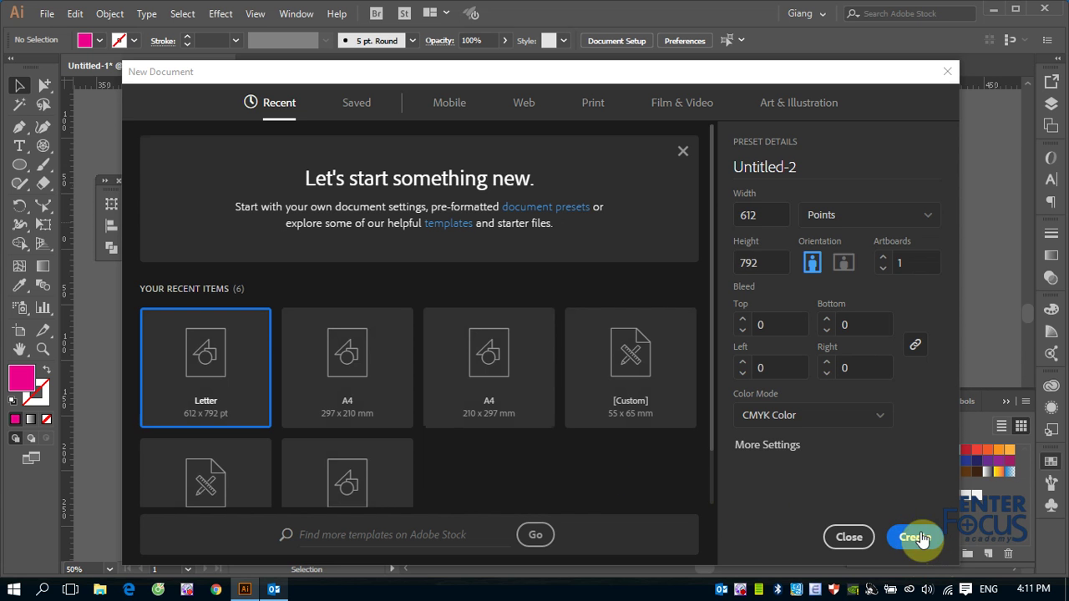
click(916, 539)
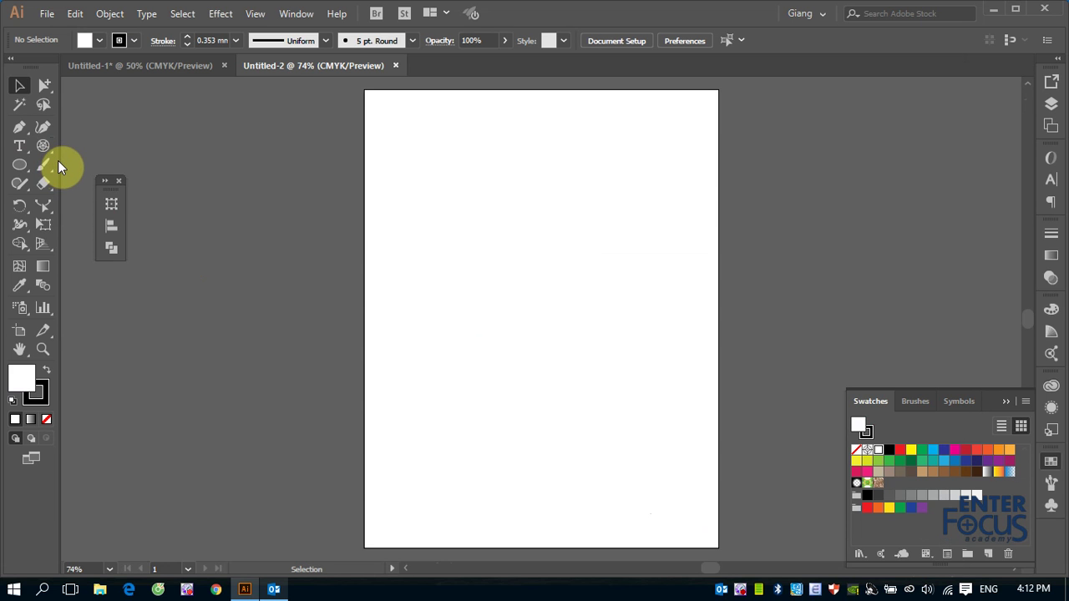
- Draw a tall, narrow rectangle in the page's upper middle, filled red with no stroke
click(24, 166)
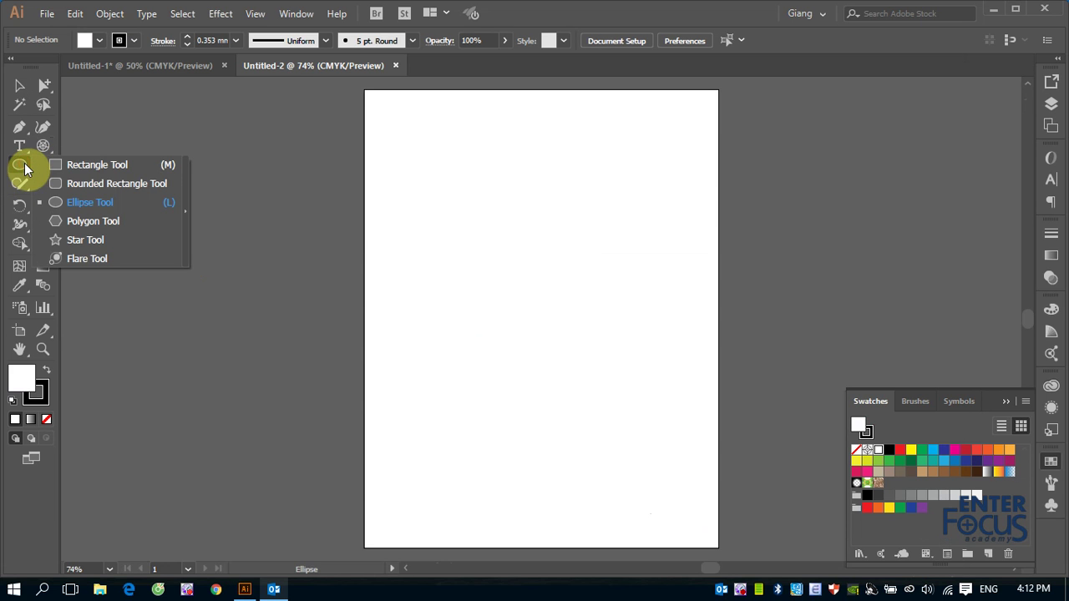
click(82, 167)
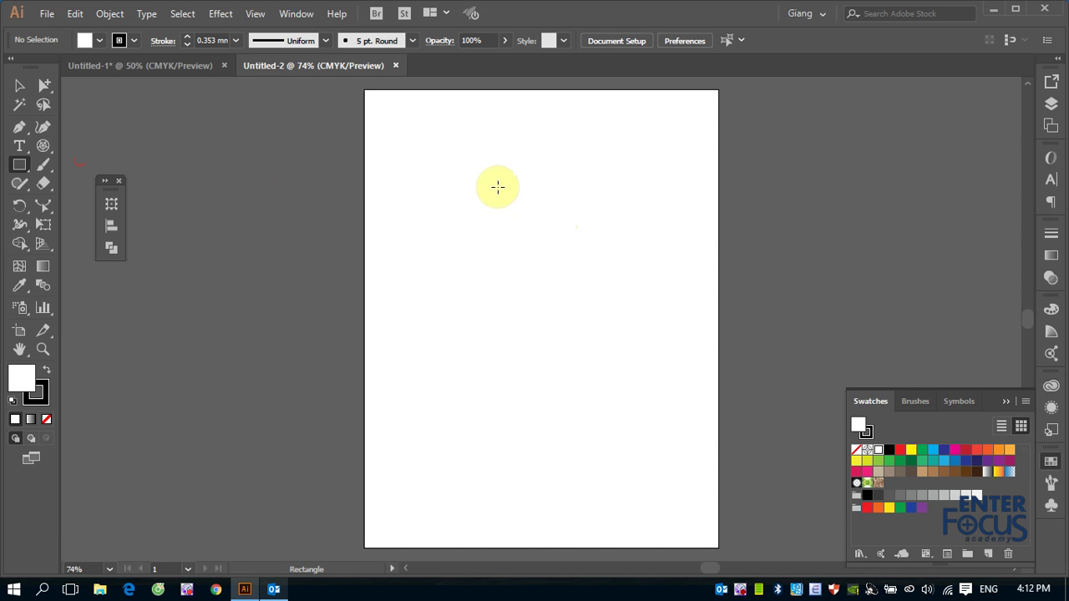
mouse_move(490, 178)
mouse_down()
mouse_move(572, 319)
mouse_move(572, 373)
mouse_up()
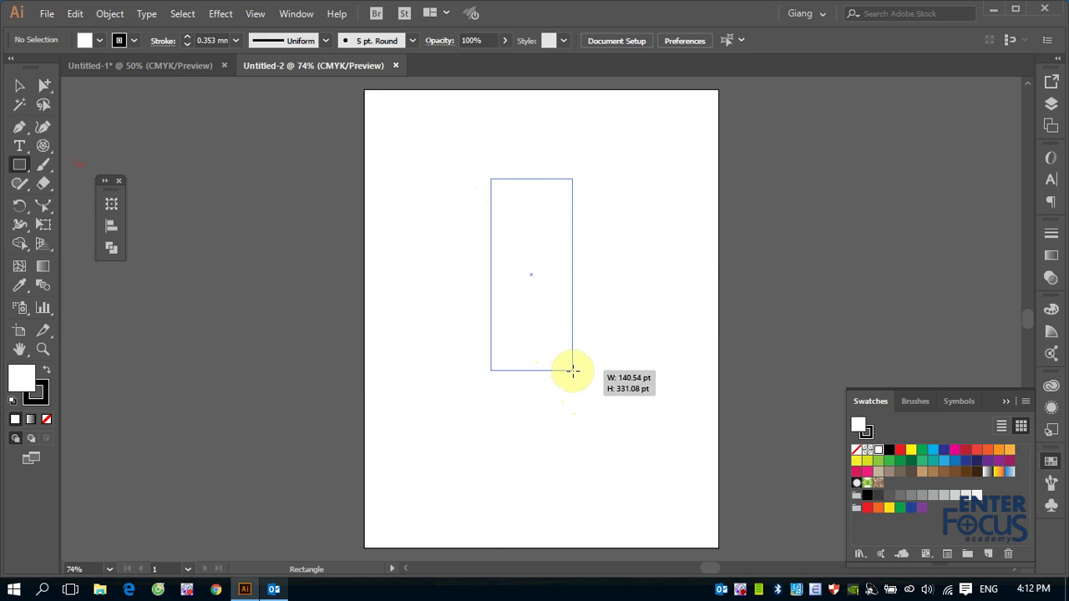
mouse_move(572, 373)
mouse_down()
mouse_move(554, 368)
mouse_move(558, 339)
mouse_up()
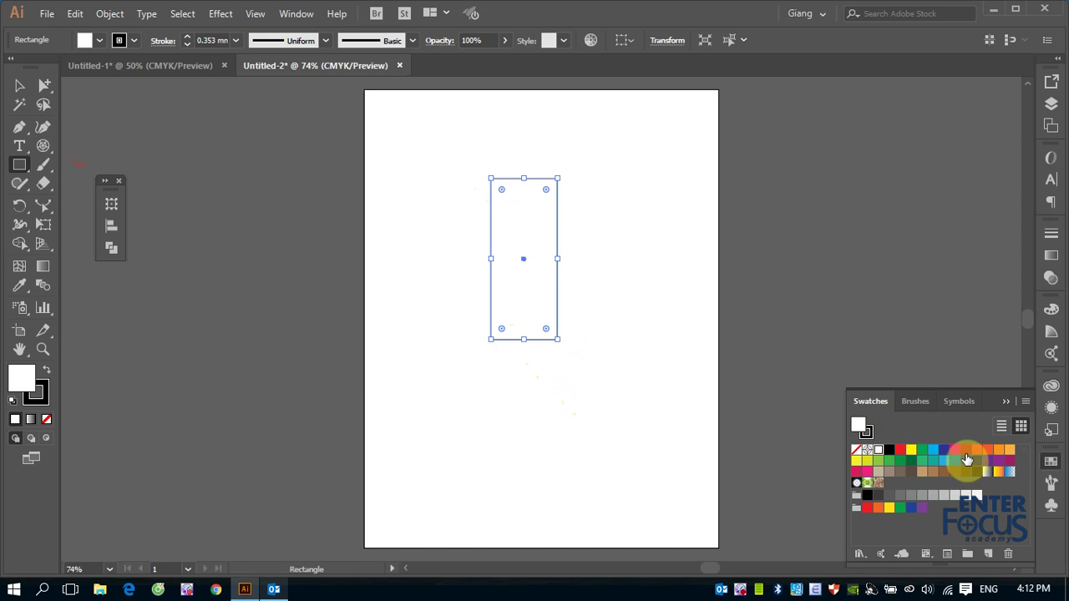
click(967, 451)
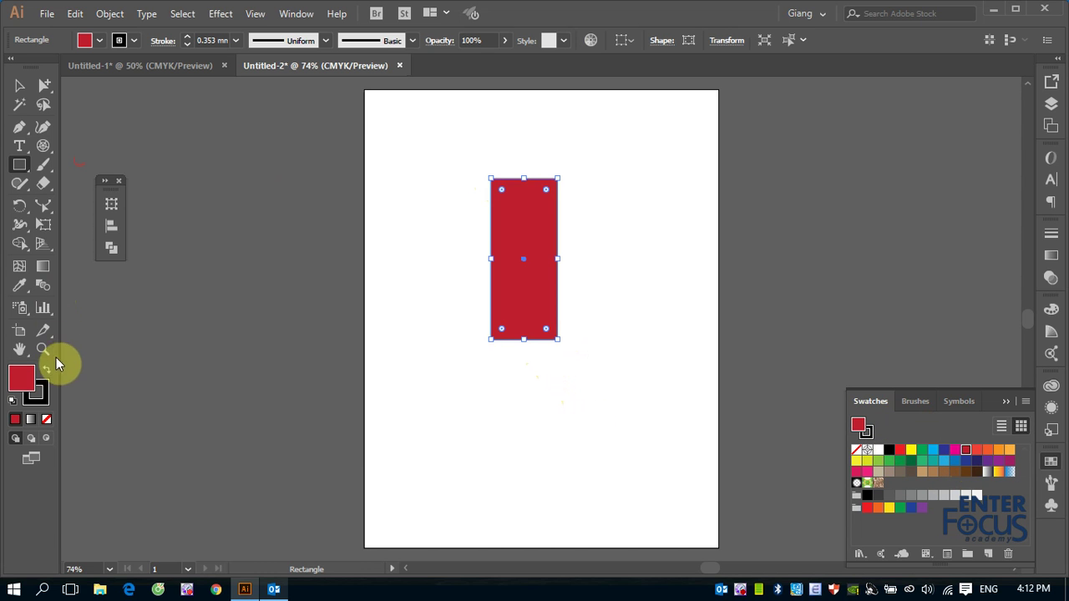
click(42, 394)
click(46, 419)
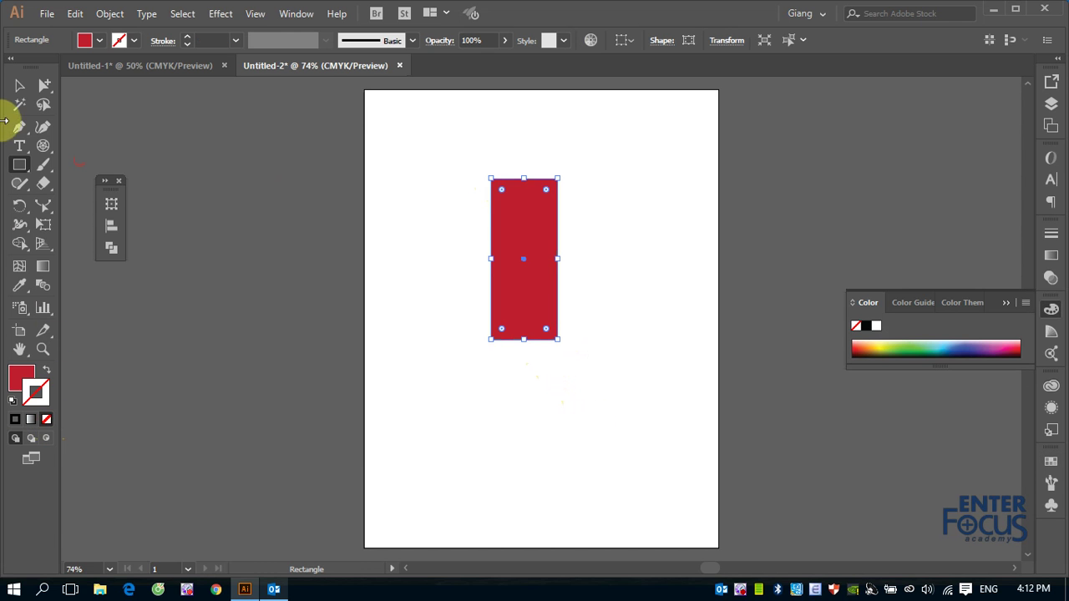
- Select the red rectangle and bring up the scale, shear and reshape tool options
click(20, 85)
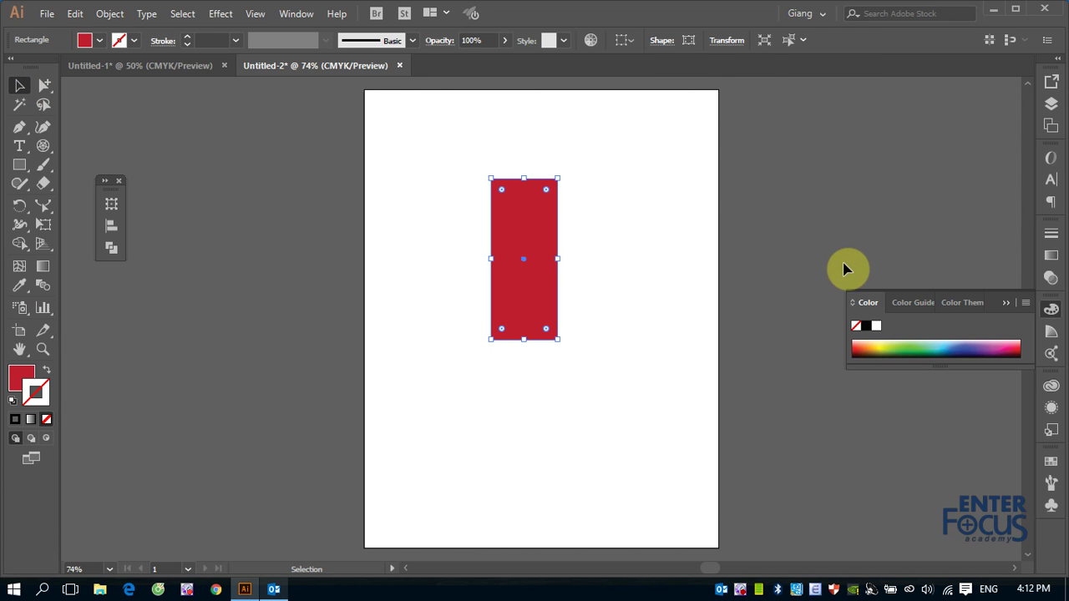
click(530, 240)
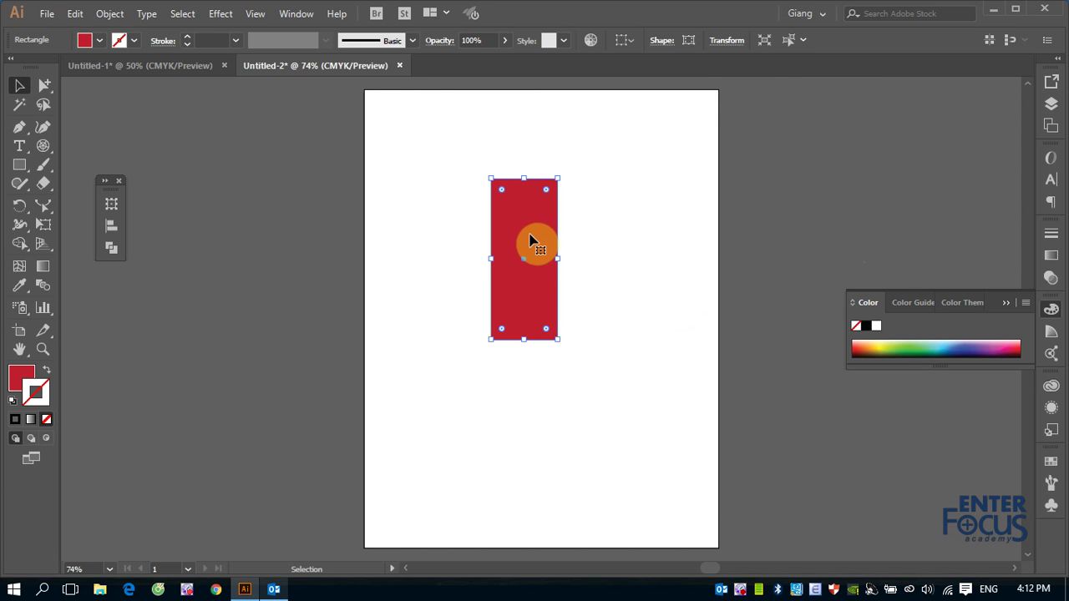
click(43, 226)
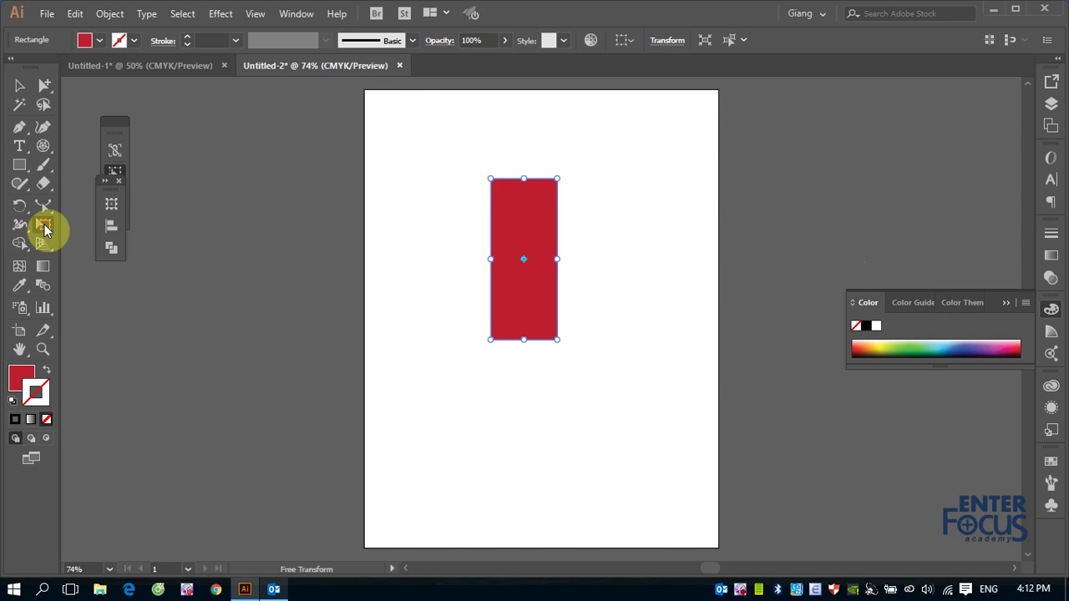
drag(44, 209, 94, 215)
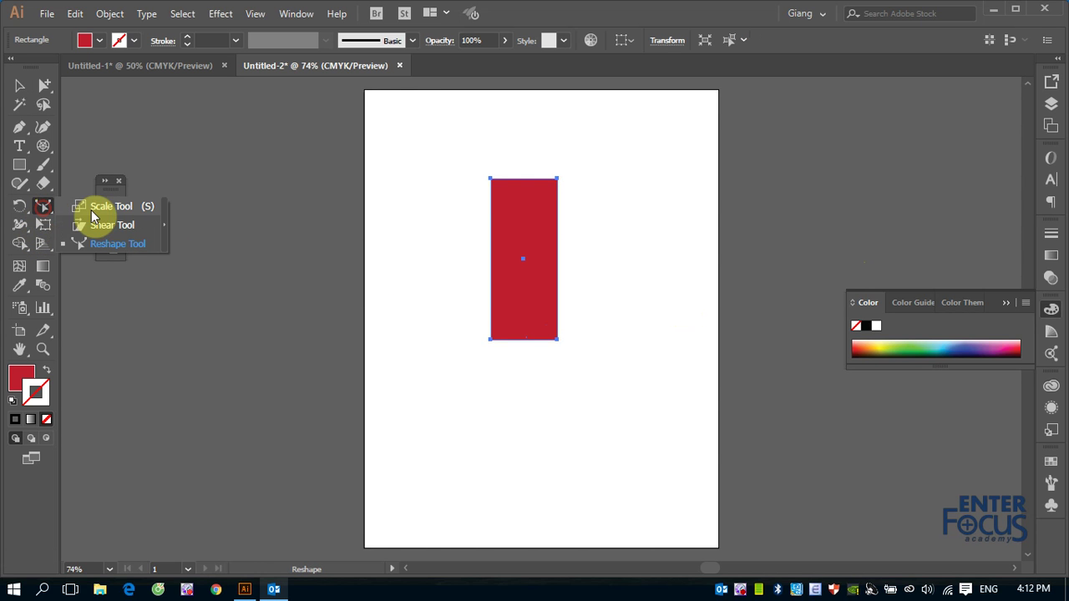
- Make a non-uniform scaled copy of the rectangle at 50% horizontal and 100% vertical
click(94, 210)
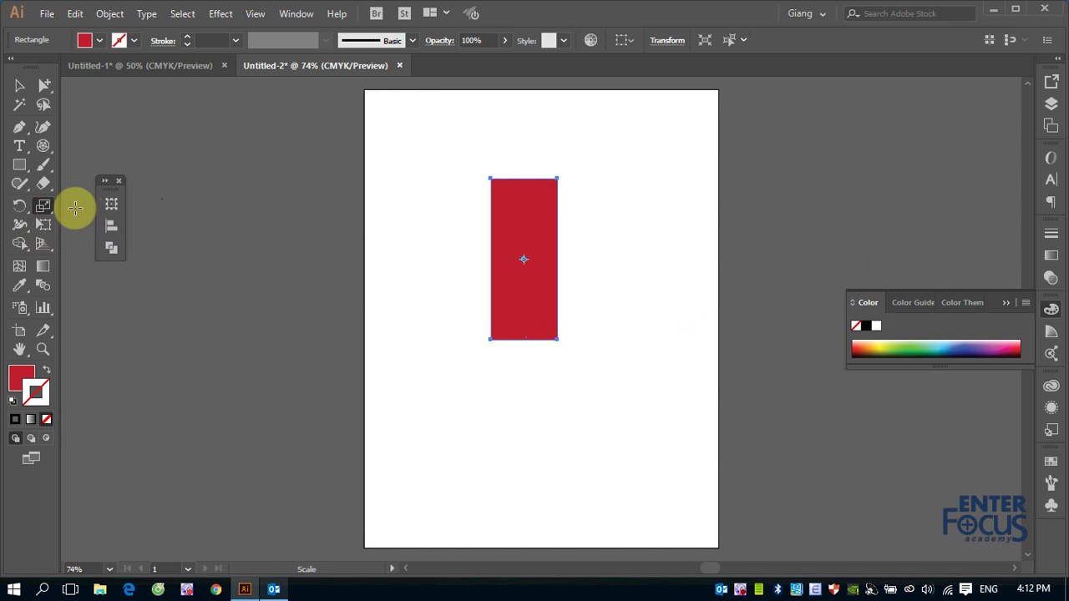
double_click(44, 206)
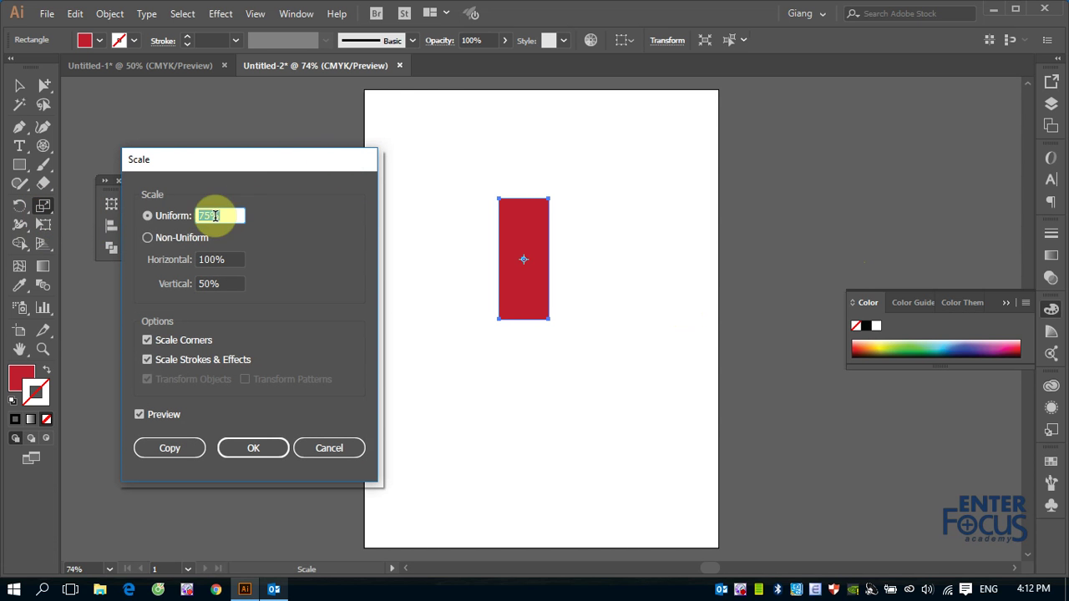
click(148, 238)
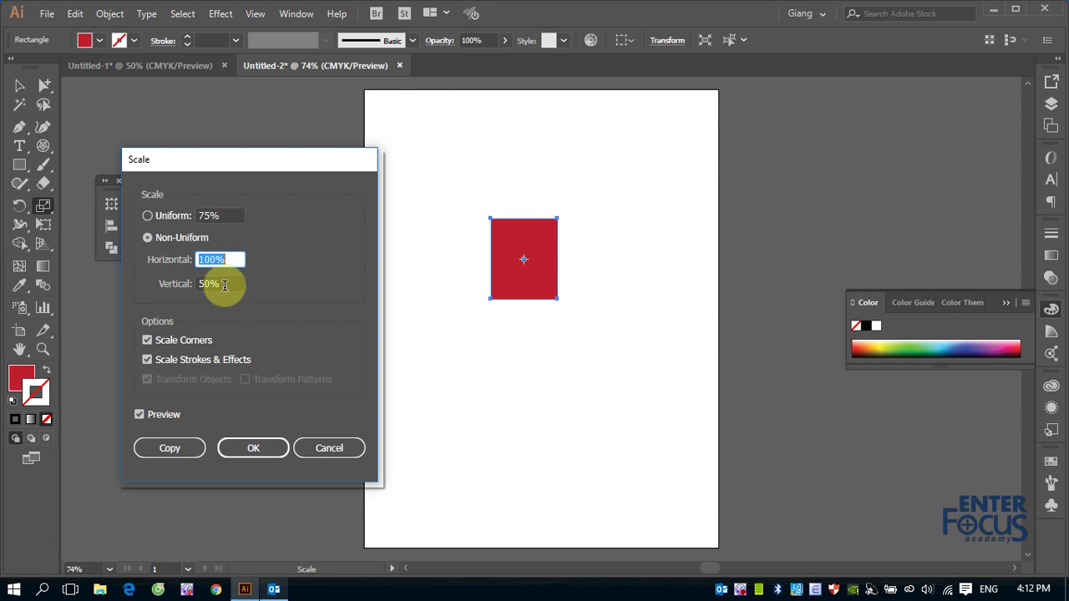
key(Tab)
text(100)
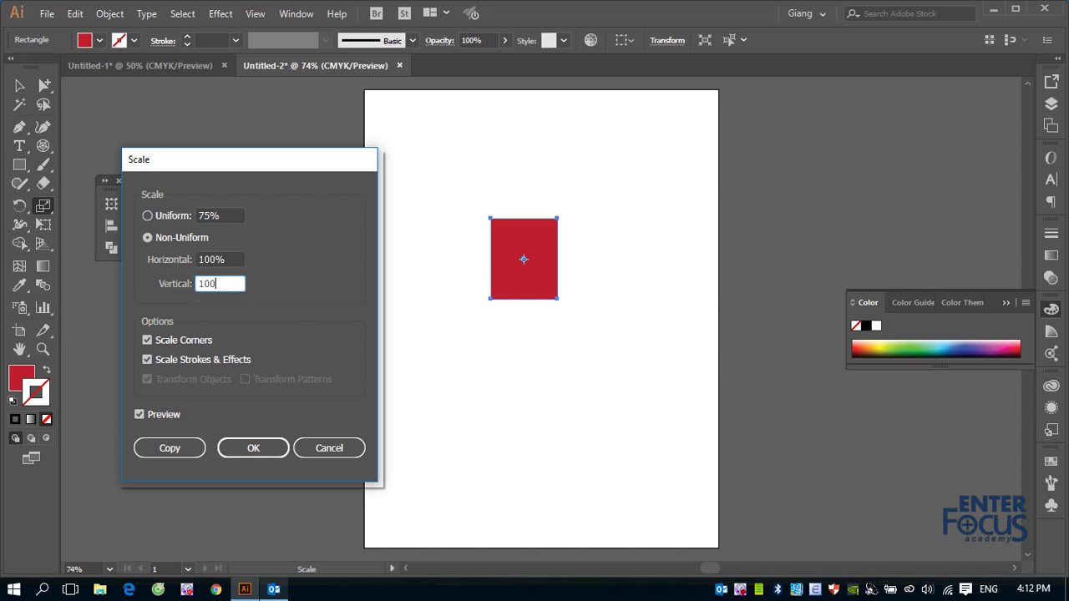
drag(226, 259, 157, 261)
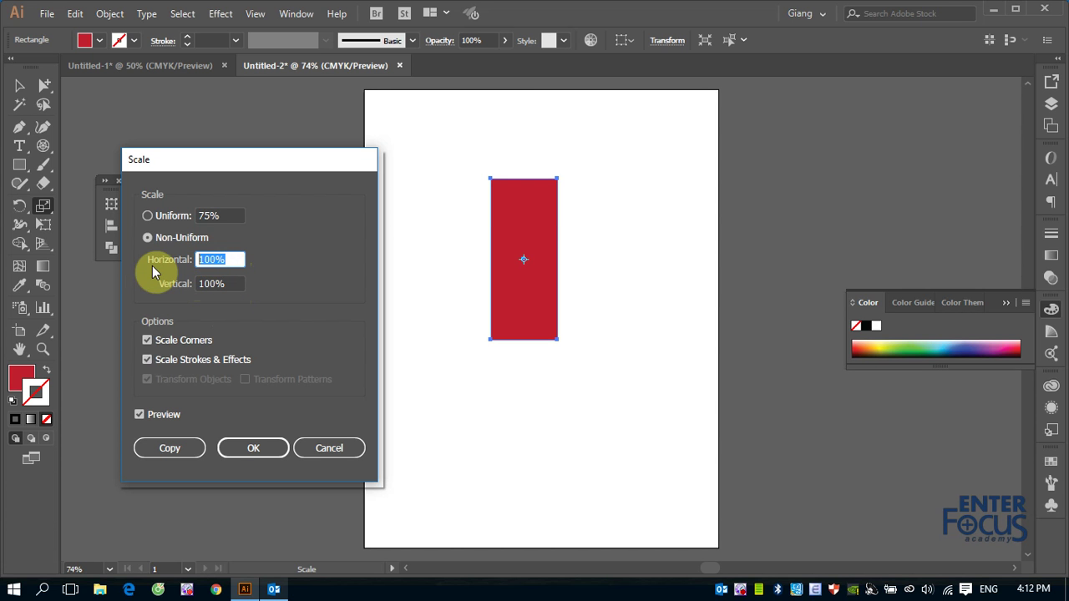
text(50)
click(228, 284)
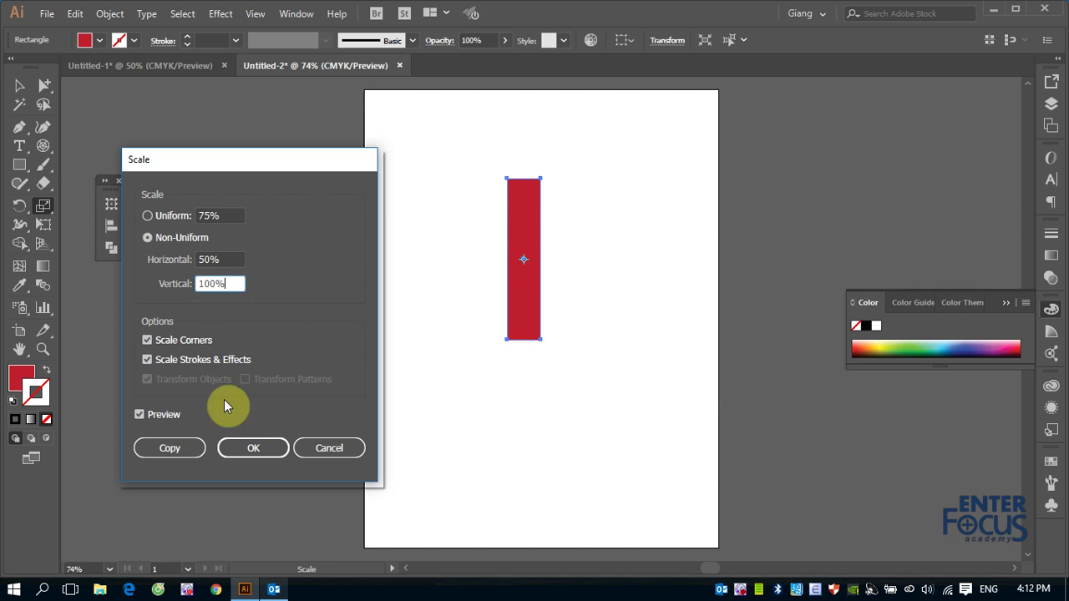
click(171, 448)
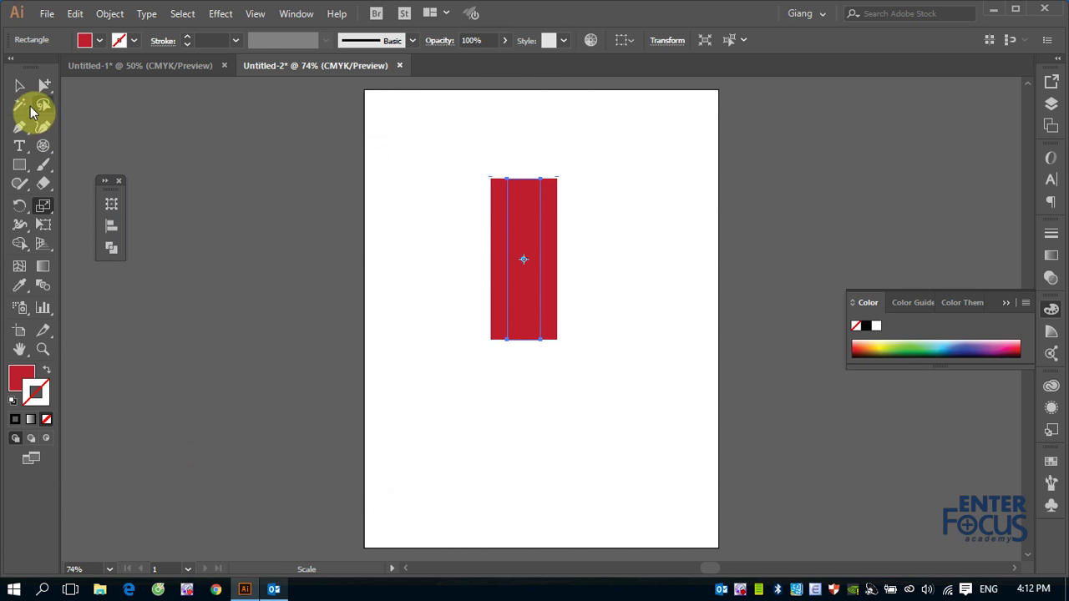
- Give the inner half-width rectangle a bright red fill with no stroke, then deselect
click(20, 86)
click(530, 255)
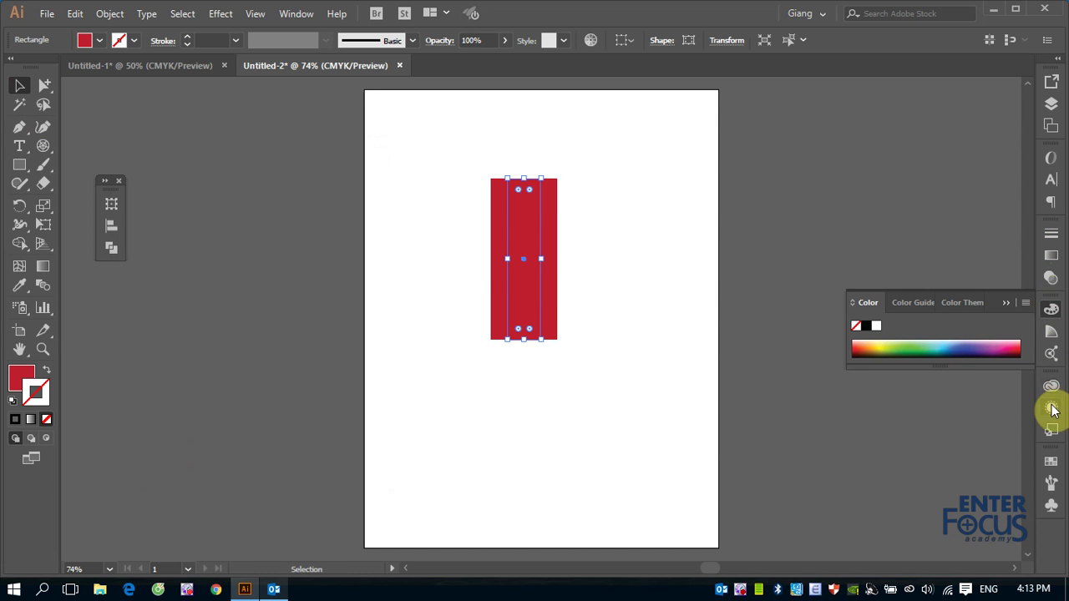
click(1052, 462)
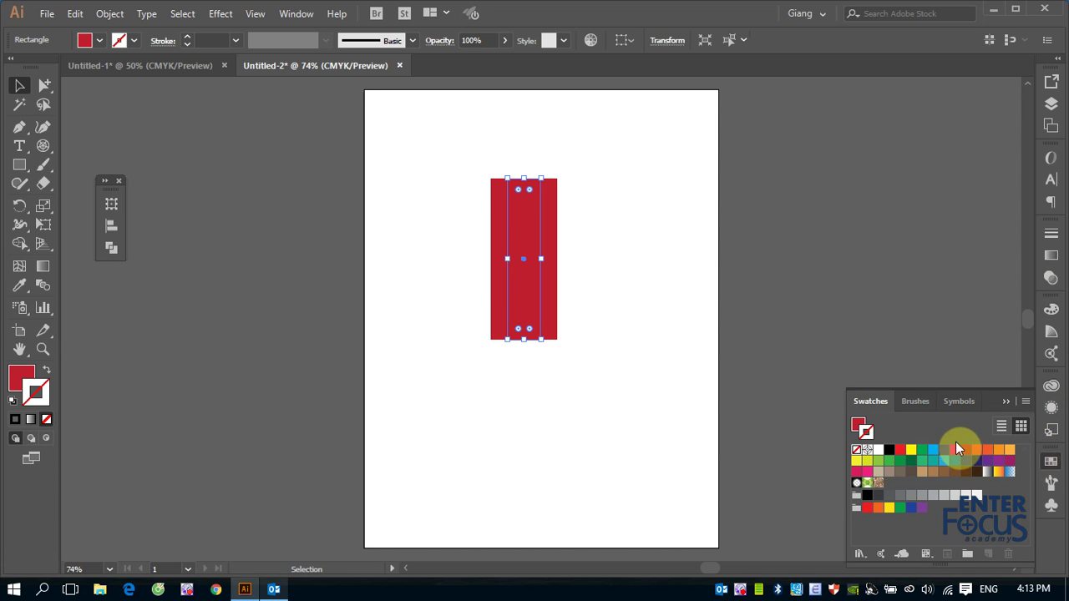
click(900, 452)
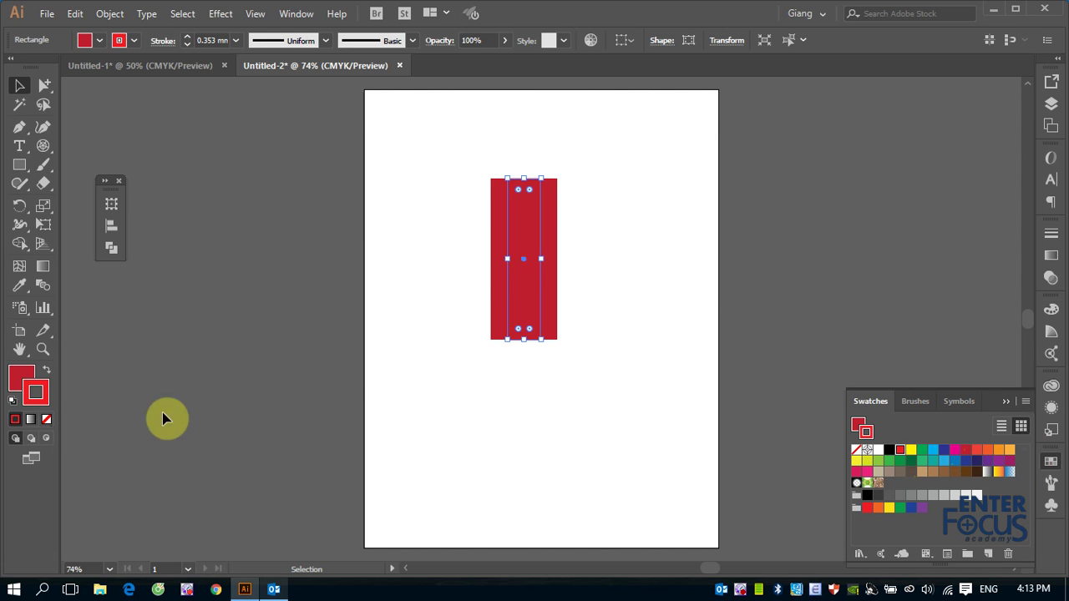
click(45, 416)
click(19, 375)
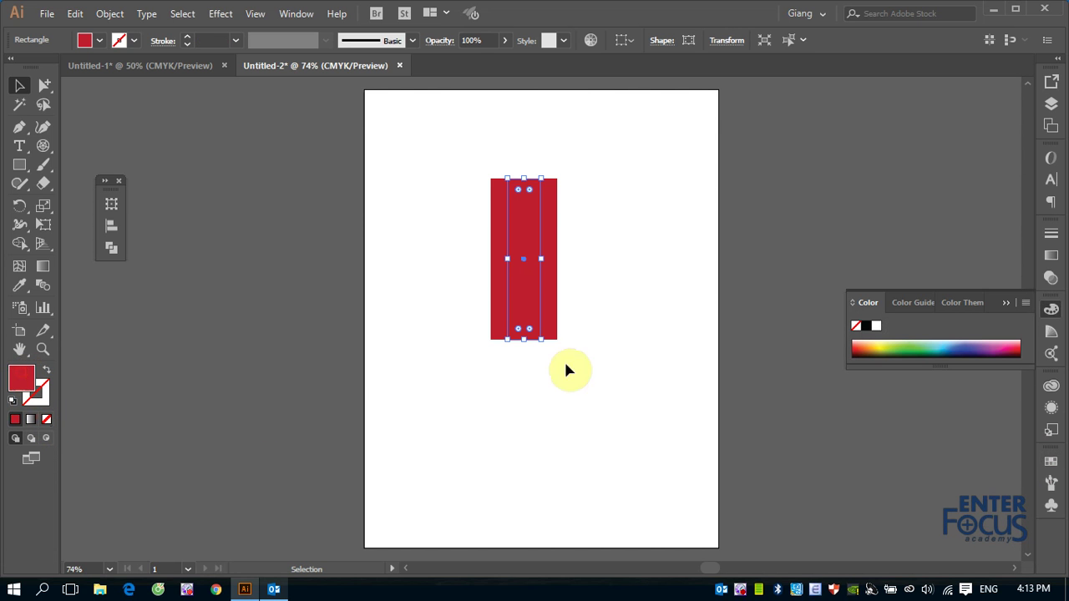
click(1052, 462)
click(900, 450)
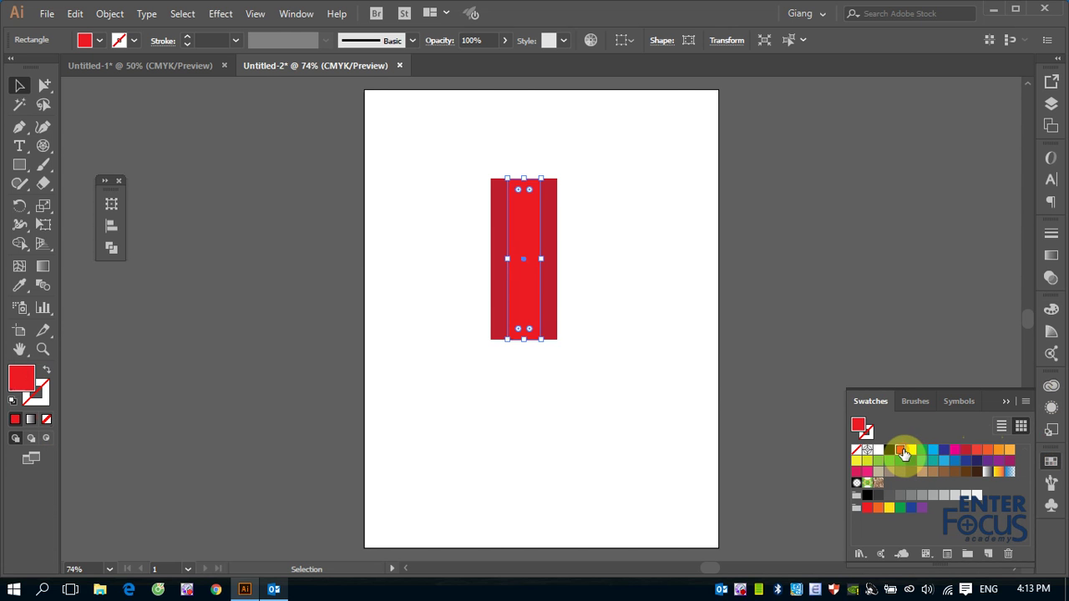
click(20, 86)
click(232, 159)
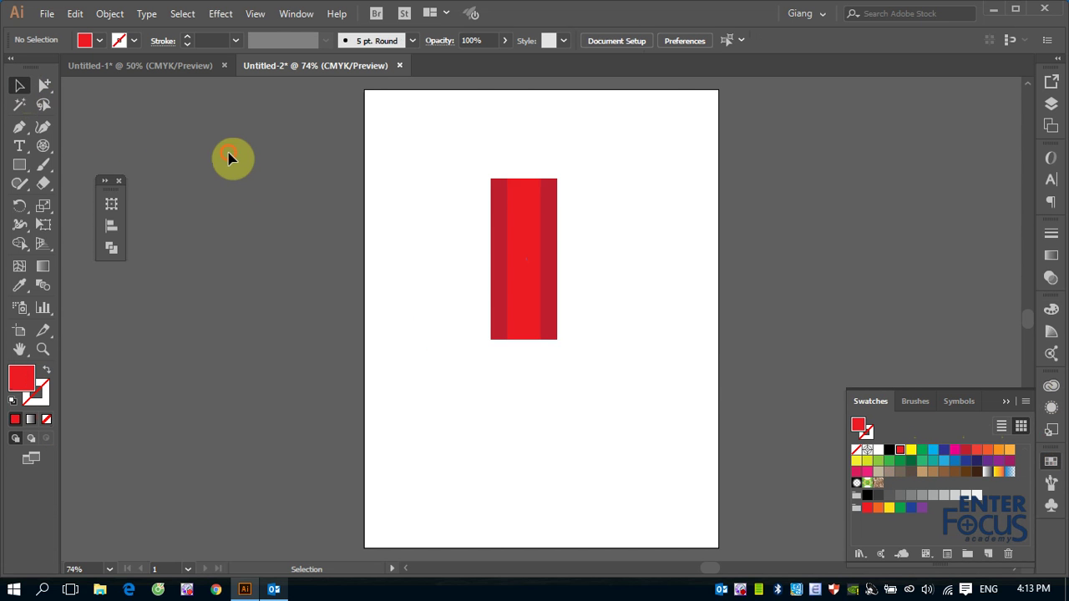
click(18, 170)
- Draw a red three-sided polygon about 131 × 114 pt and centre it below the striped bar
drag(18, 173, 56, 222)
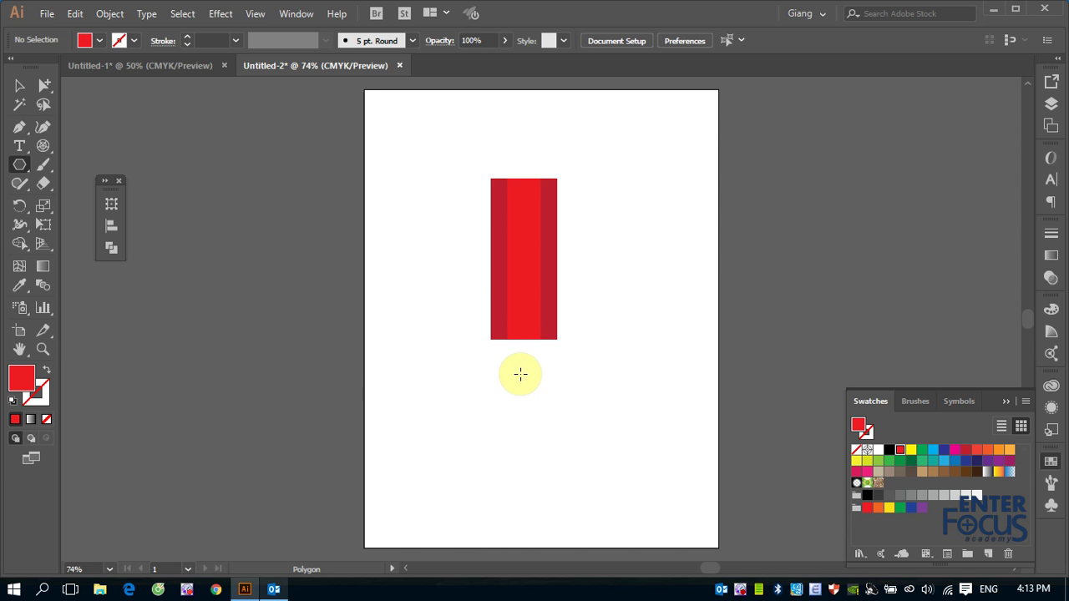
mouse_move(506, 360)
mouse_down()
mouse_move(526, 391)
mouse_move(506, 385)
mouse_up()
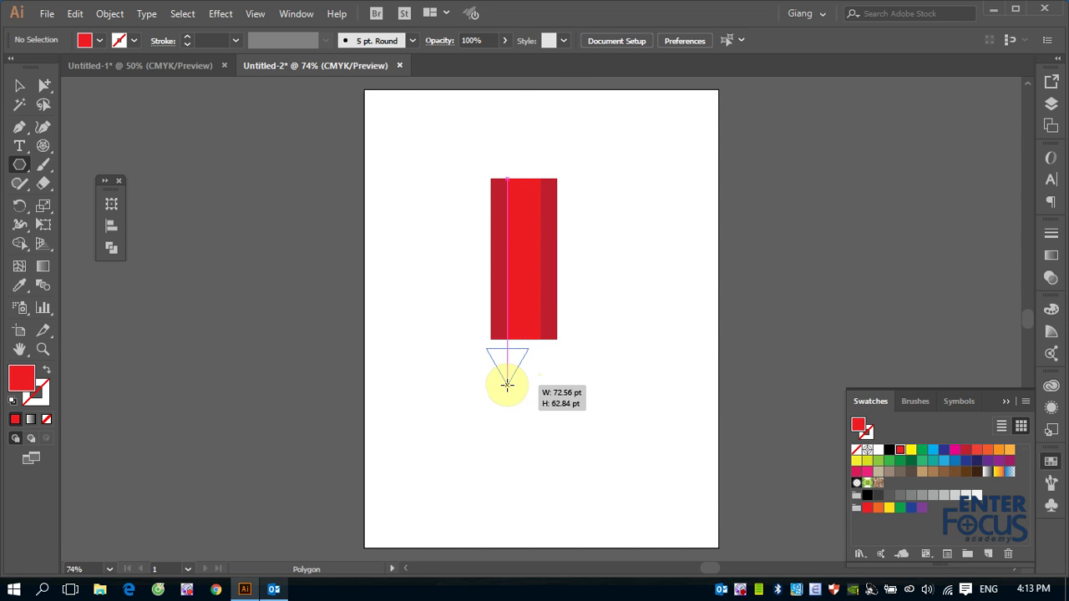
drag(506, 386, 507, 381)
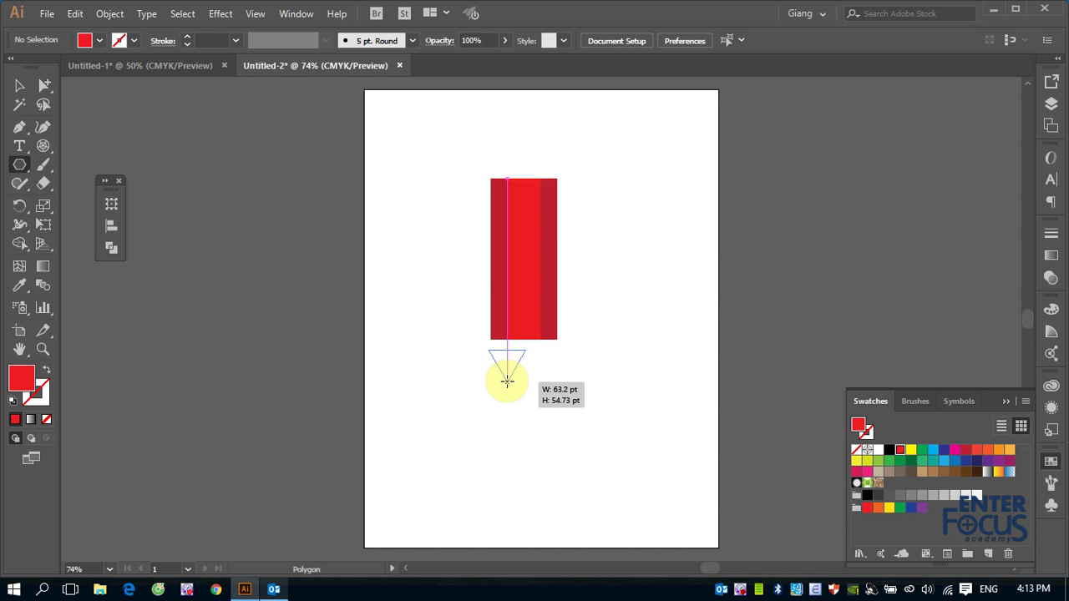
mouse_move(508, 381)
mouse_down()
mouse_move(513, 164)
mouse_move(620, 210)
mouse_move(609, 382)
mouse_move(509, 369)
mouse_move(520, 389)
mouse_move(510, 389)
mouse_up()
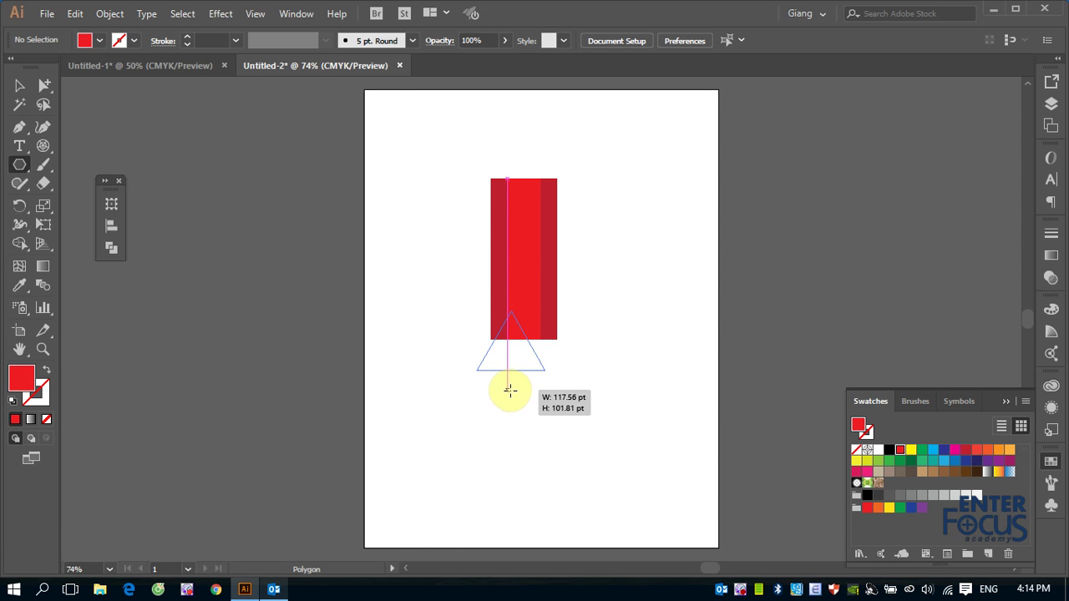
drag(509, 390, 511, 394)
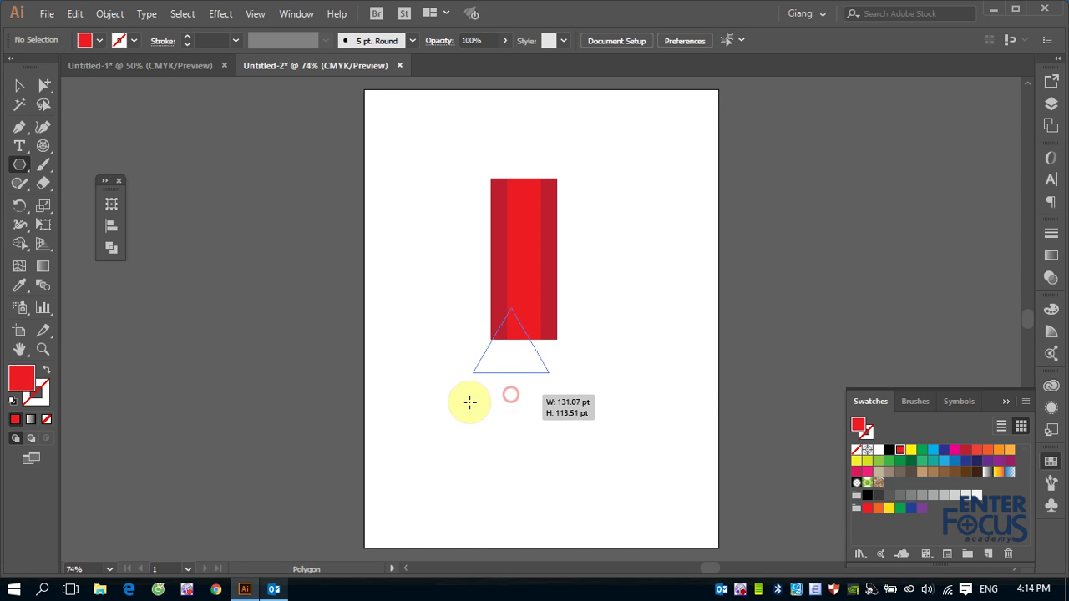
click(20, 86)
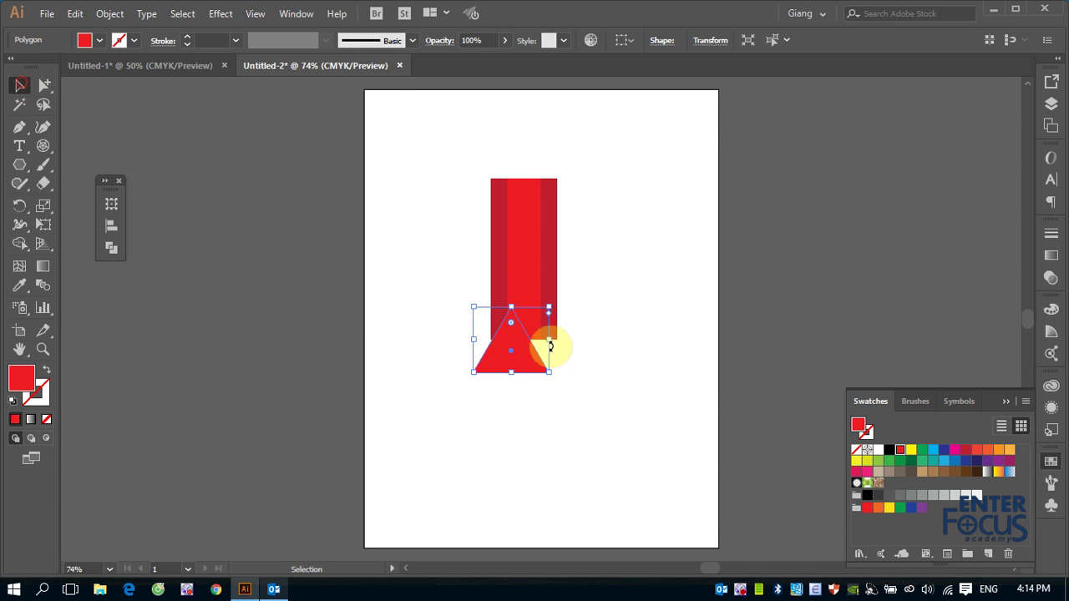
drag(532, 361, 564, 405)
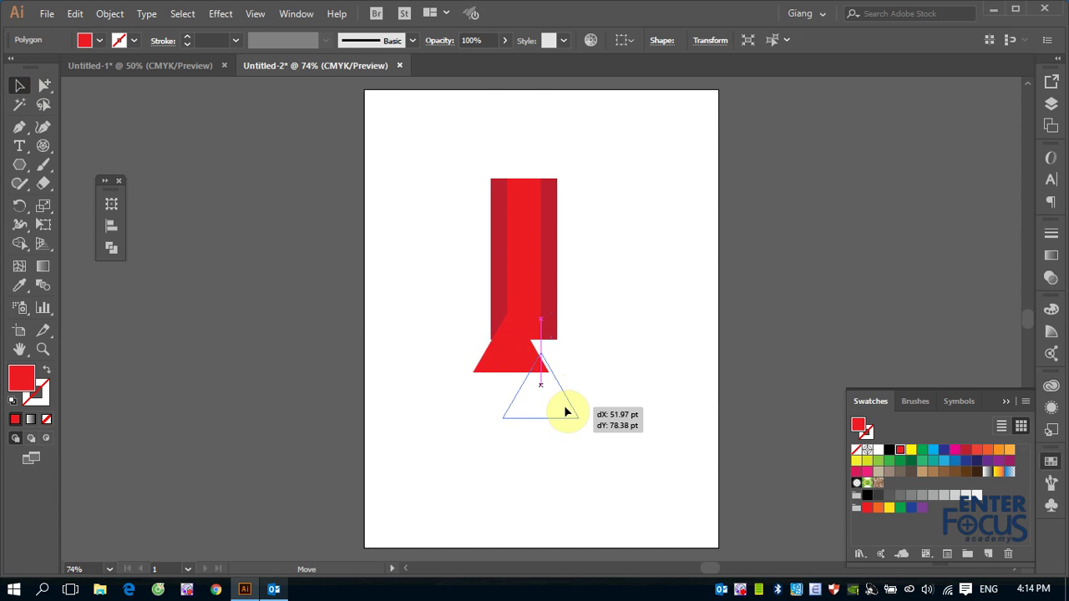
click(500, 305)
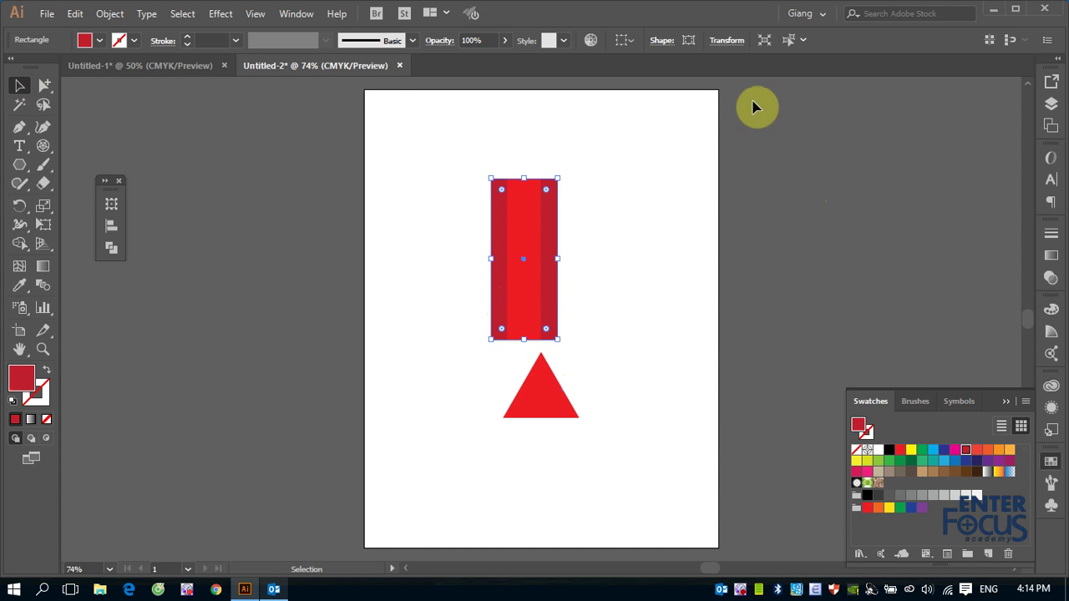
click(734, 43)
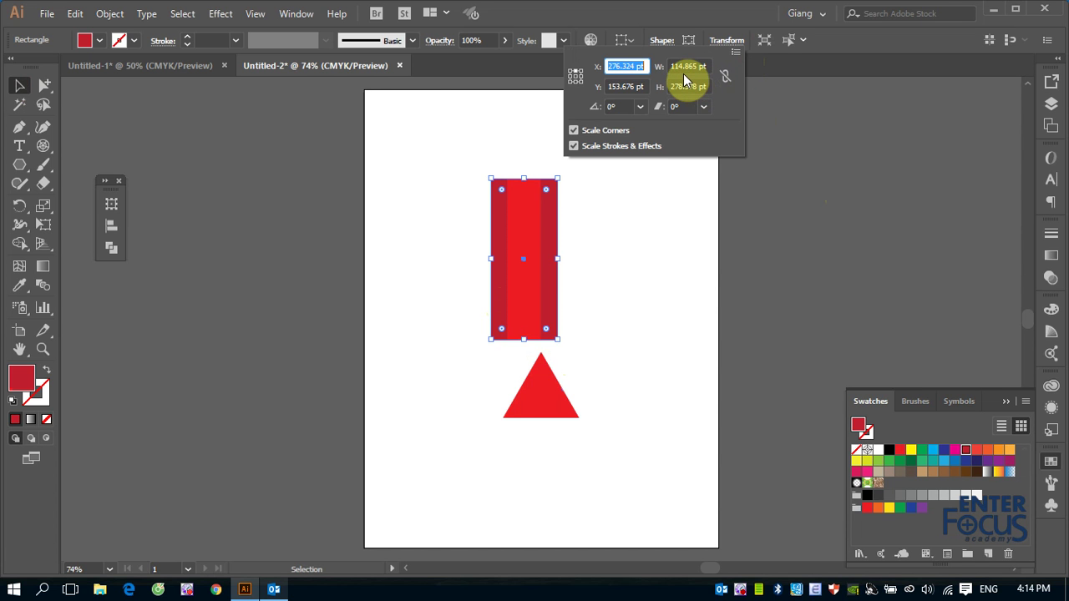
click(544, 396)
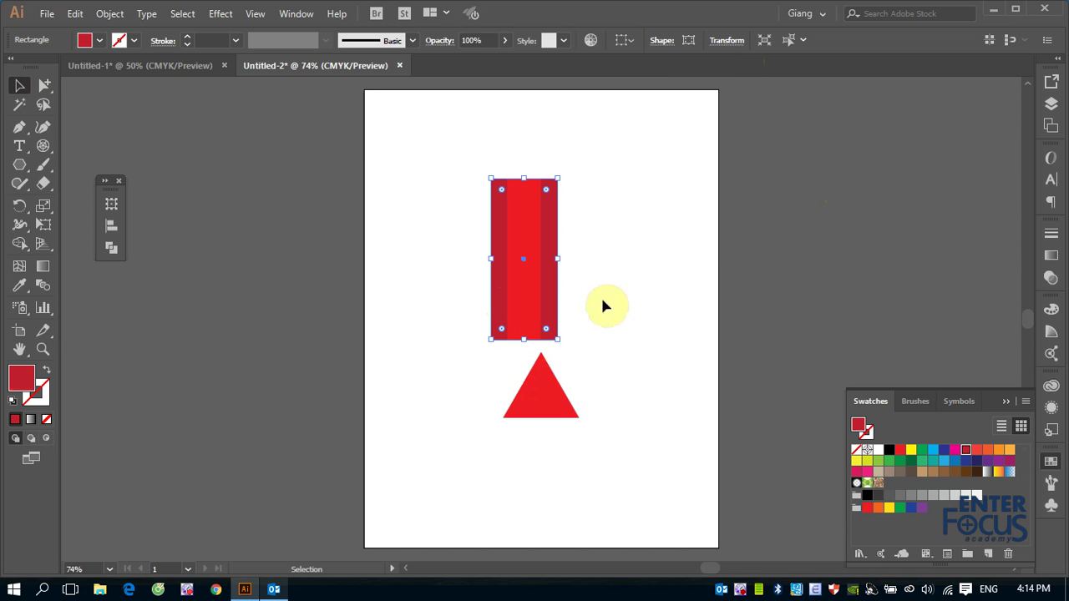
click(711, 41)
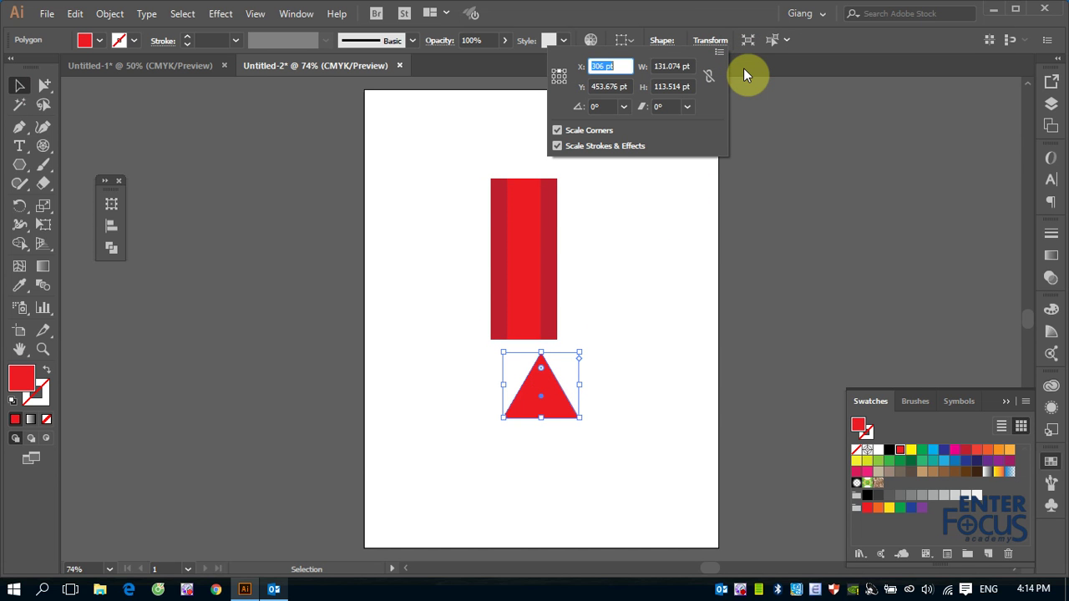
click(553, 224)
click(553, 223)
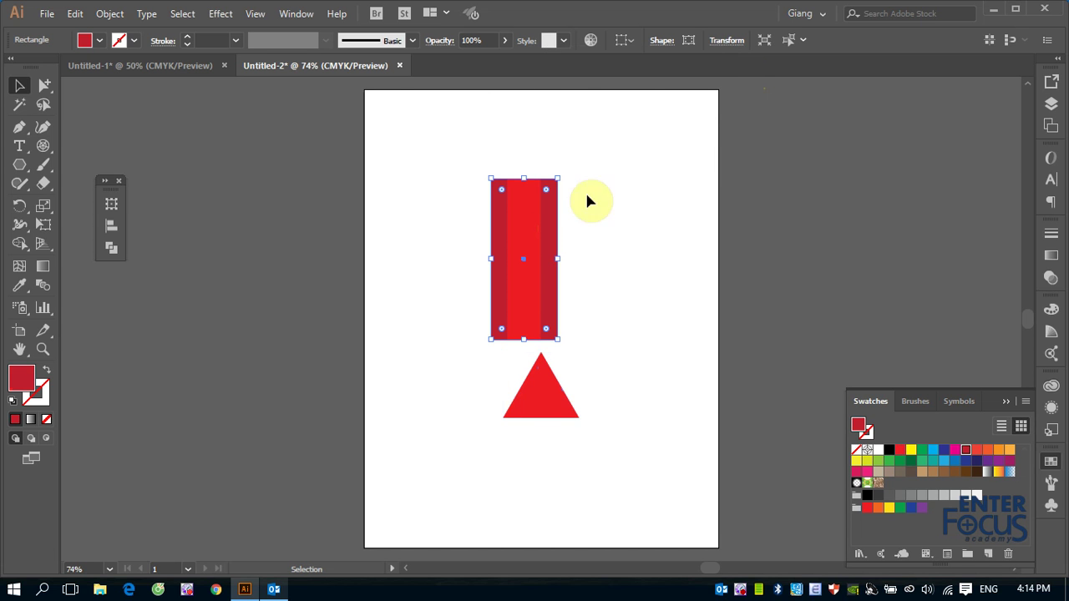
click(725, 43)
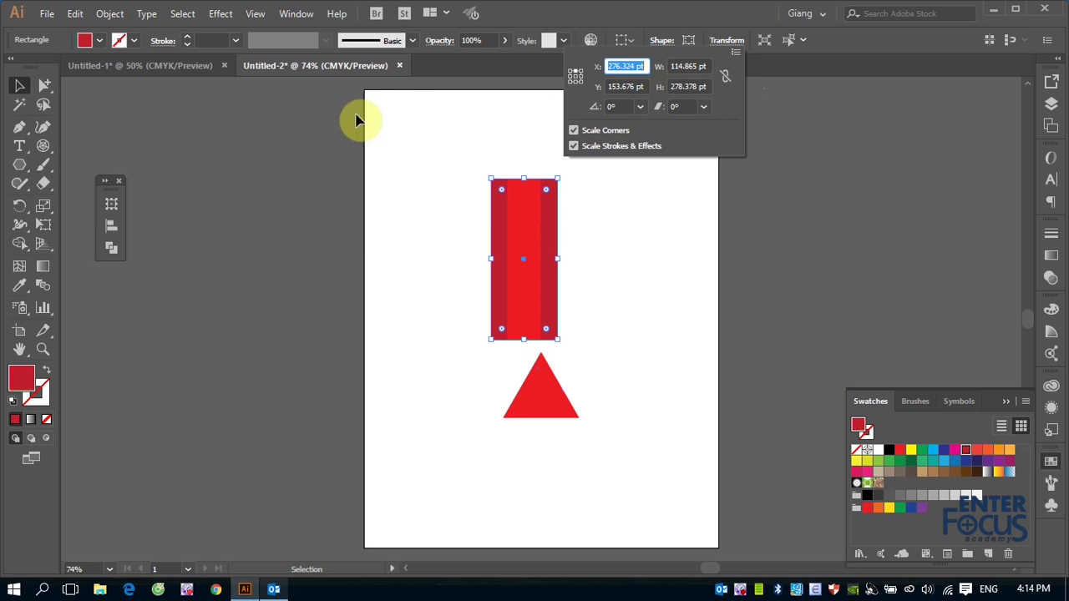
click(694, 17)
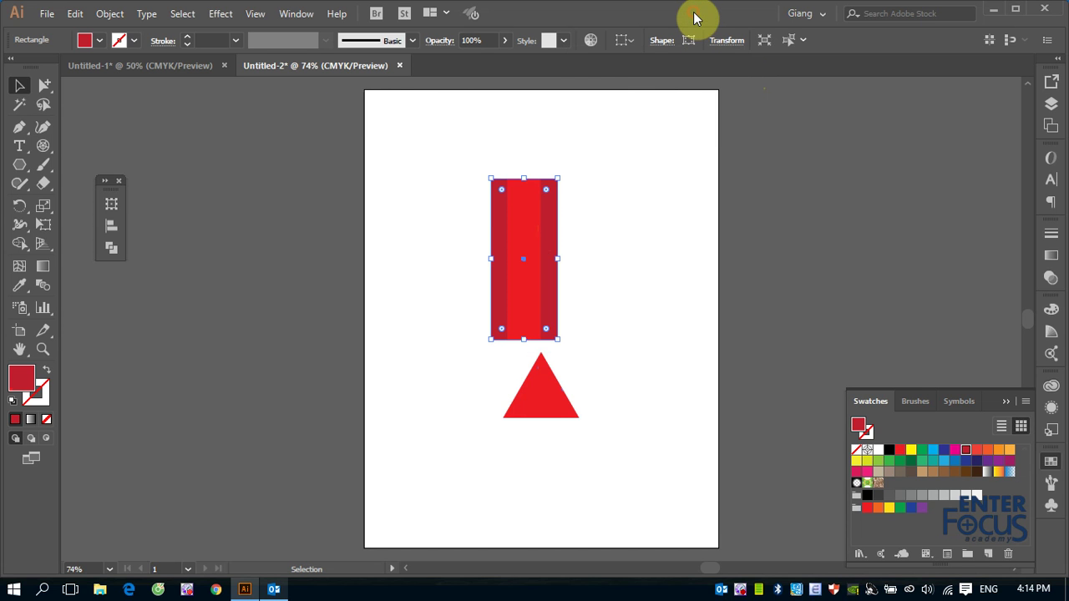
- Show rulers and switch the measurement units to millimetres
key(ctrl+r)
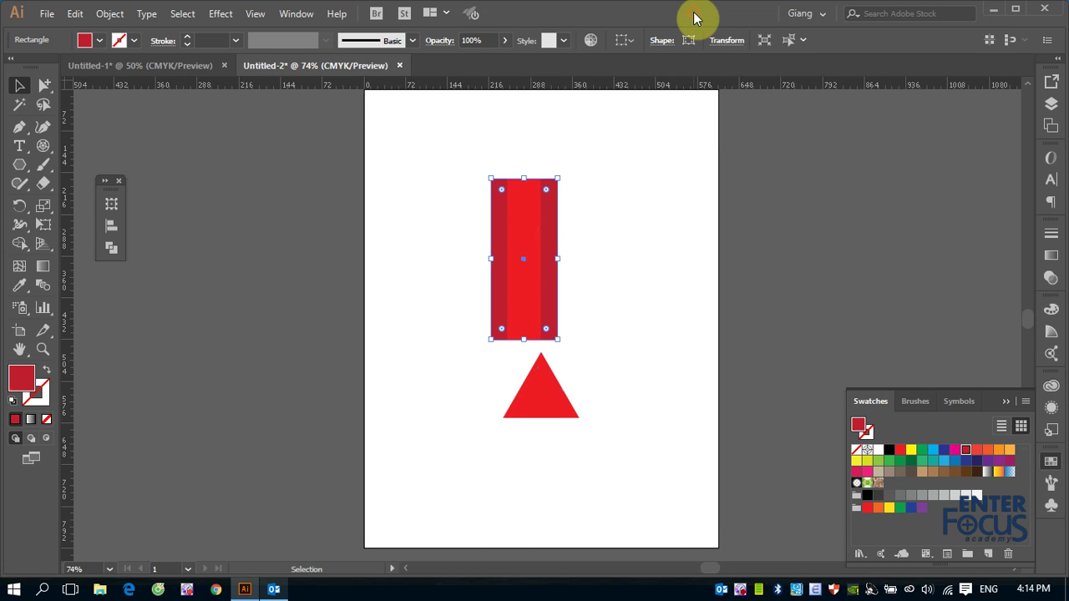
right_click(67, 91)
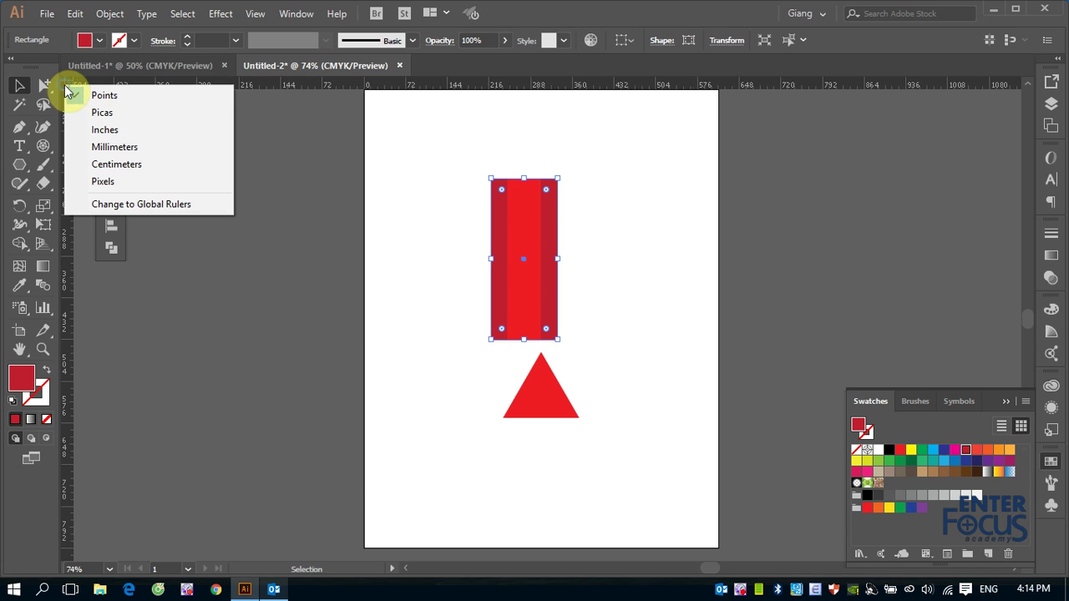
click(112, 147)
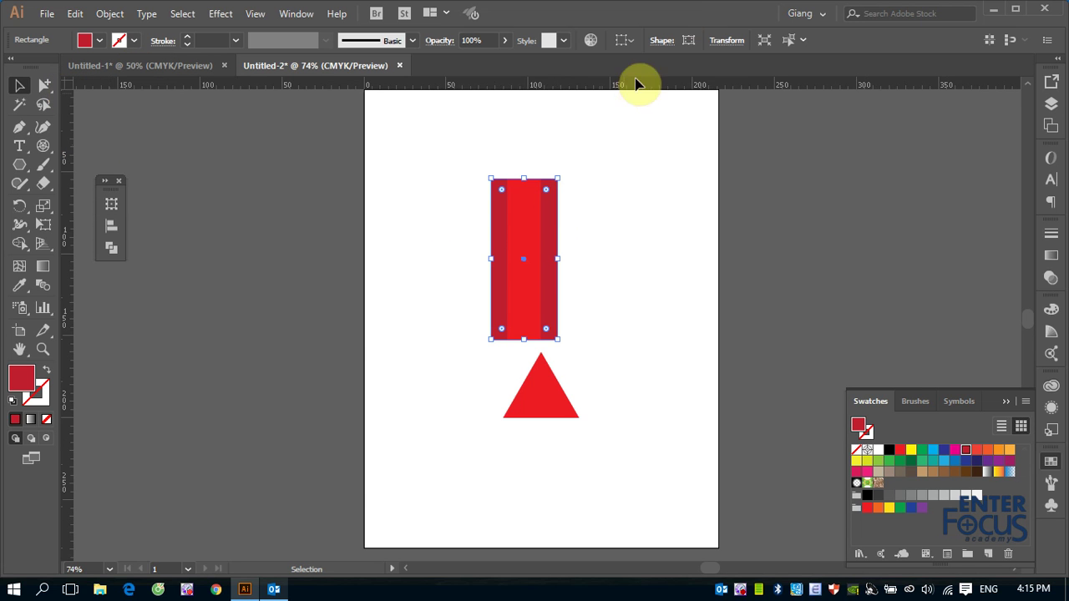
click(723, 43)
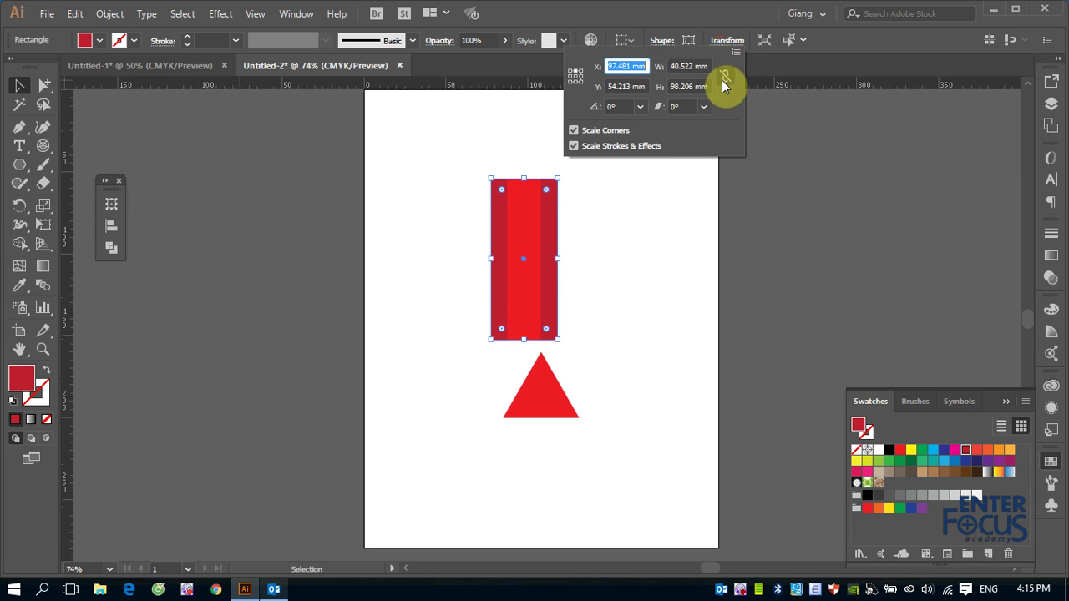
double_click(682, 66)
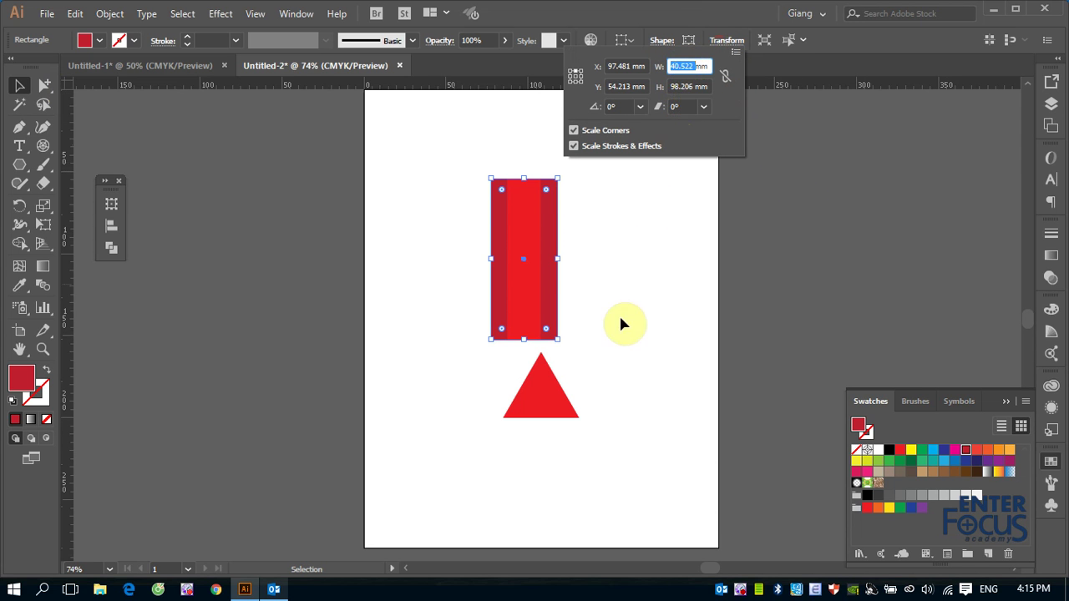
click(549, 387)
- Exit isolation mode and set the red triangle's width to 40.522 mm
double_click(549, 386)
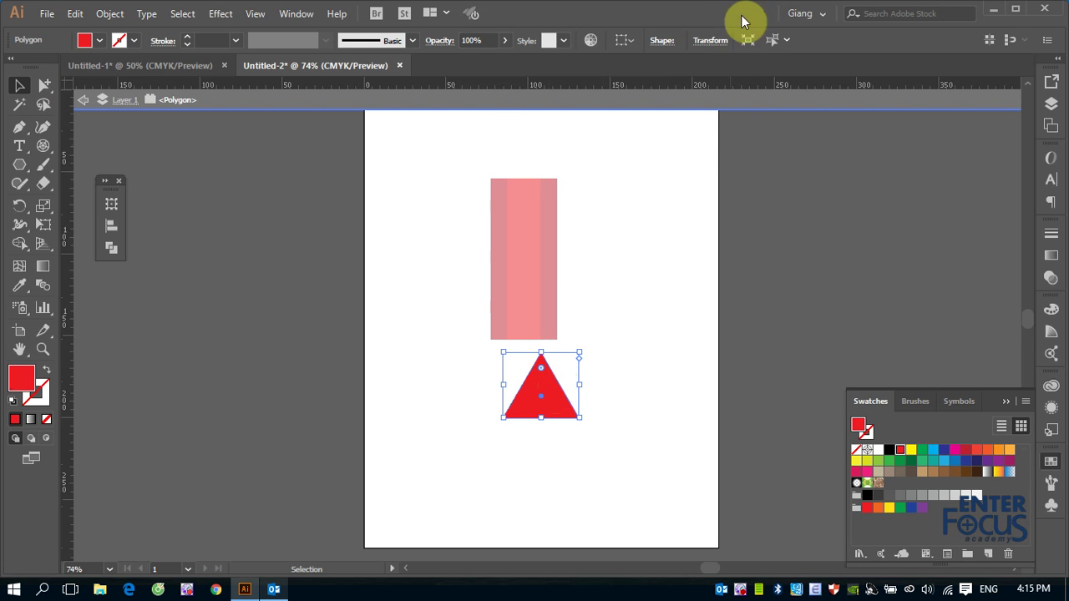
click(82, 100)
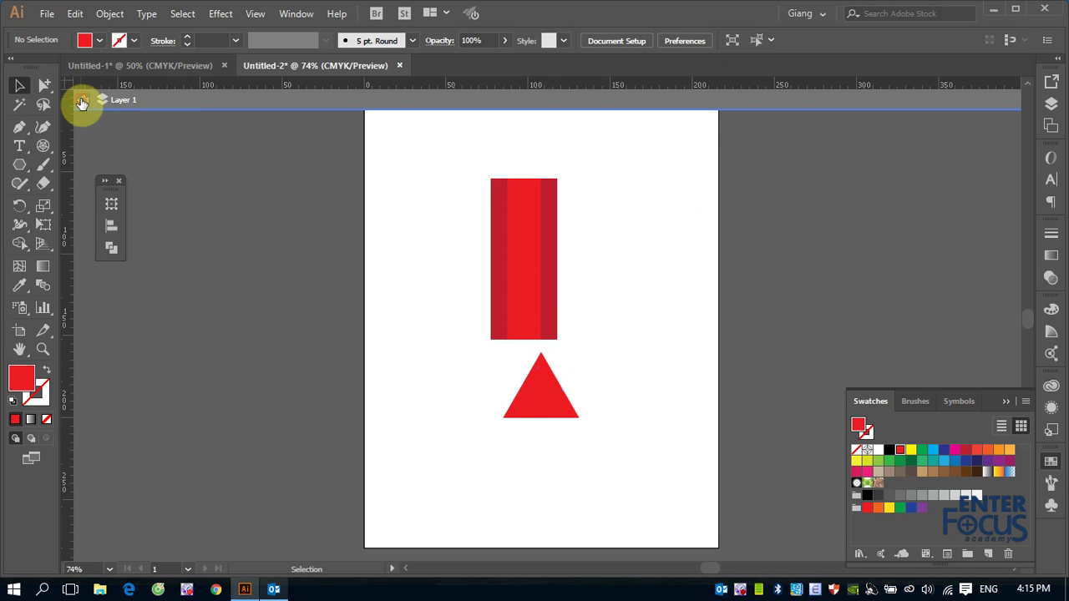
click(547, 399)
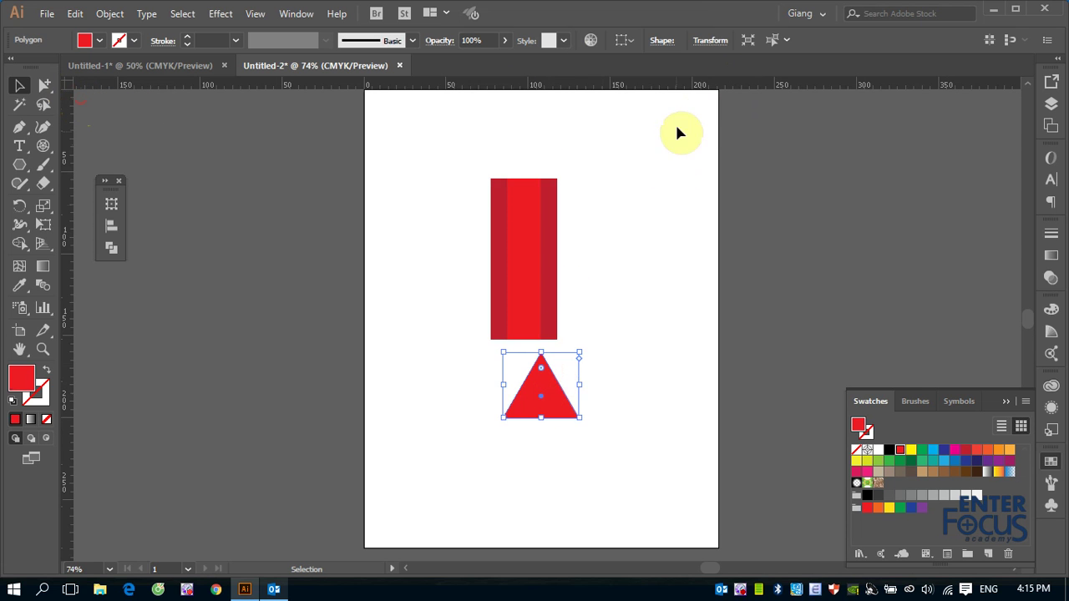
click(710, 41)
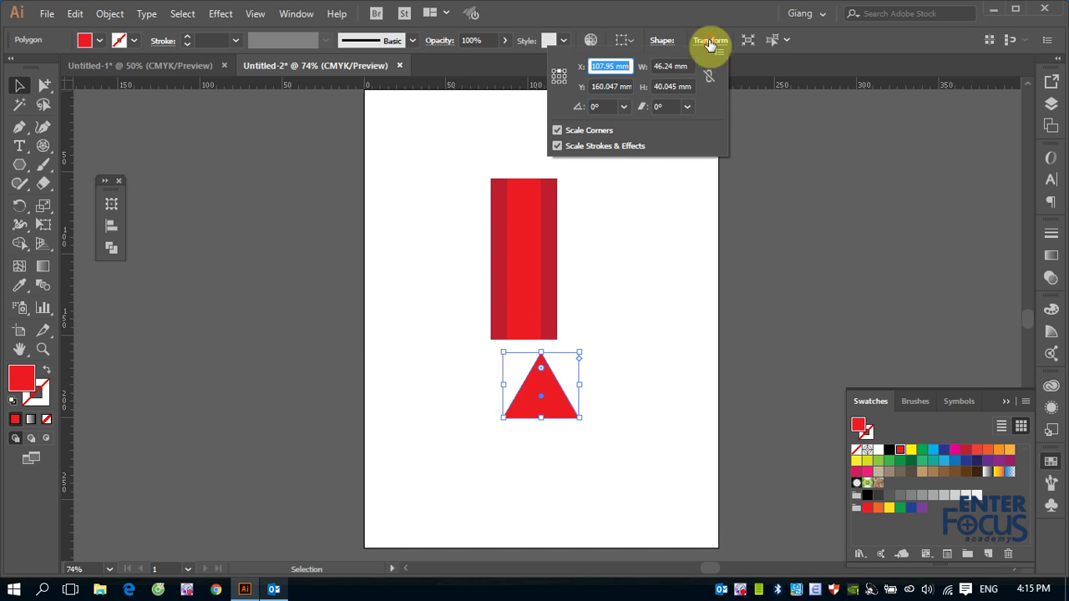
click(661, 66)
text(40.522)
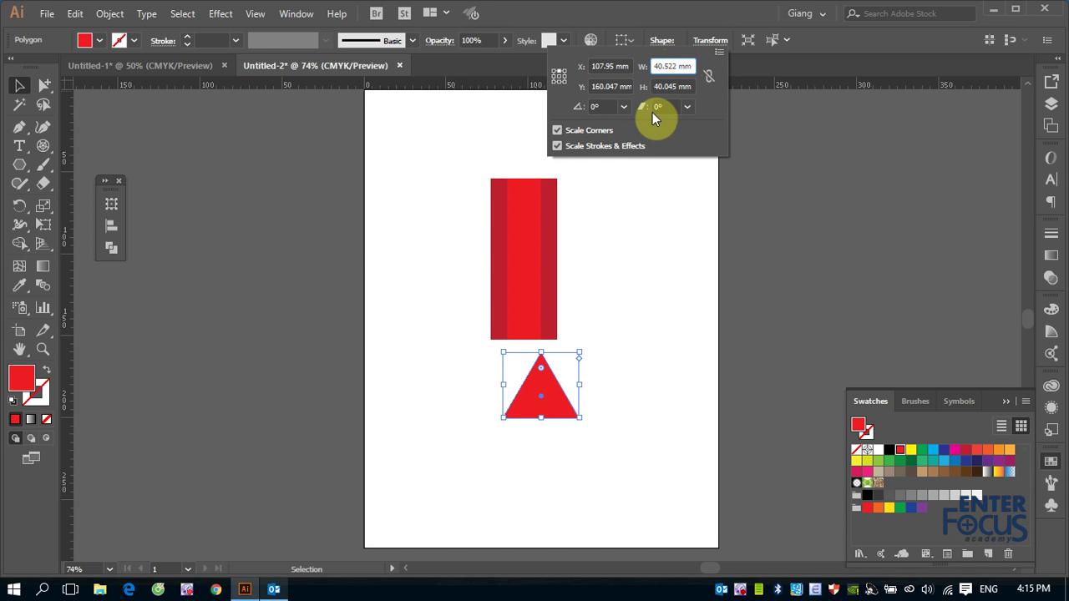
key(Return)
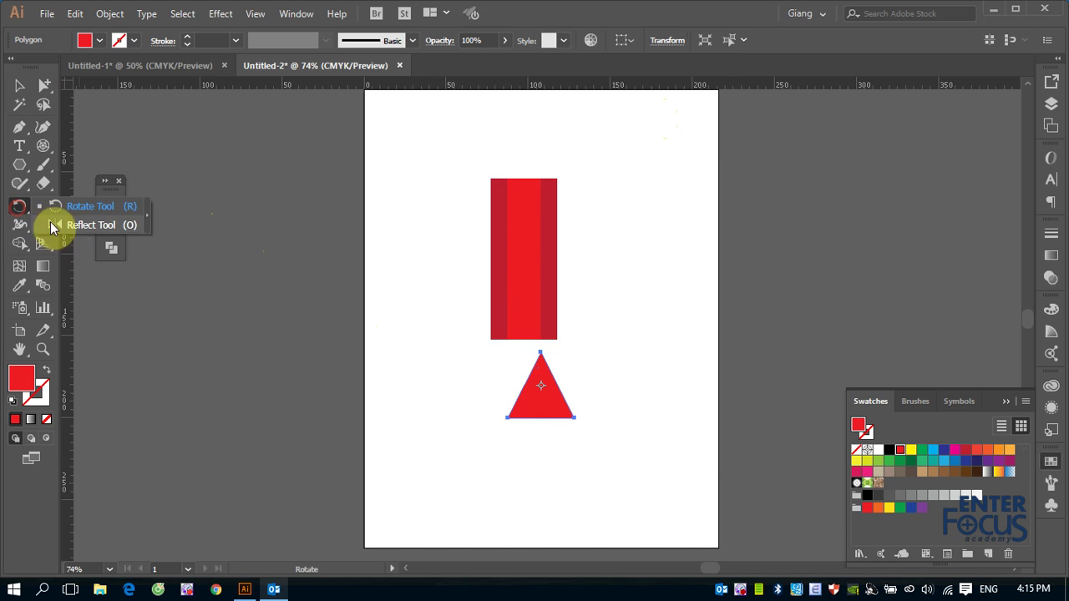
- Reflect the triangle horizontally and move it flush under the striped bar as the tip
drag(19, 215, 50, 221)
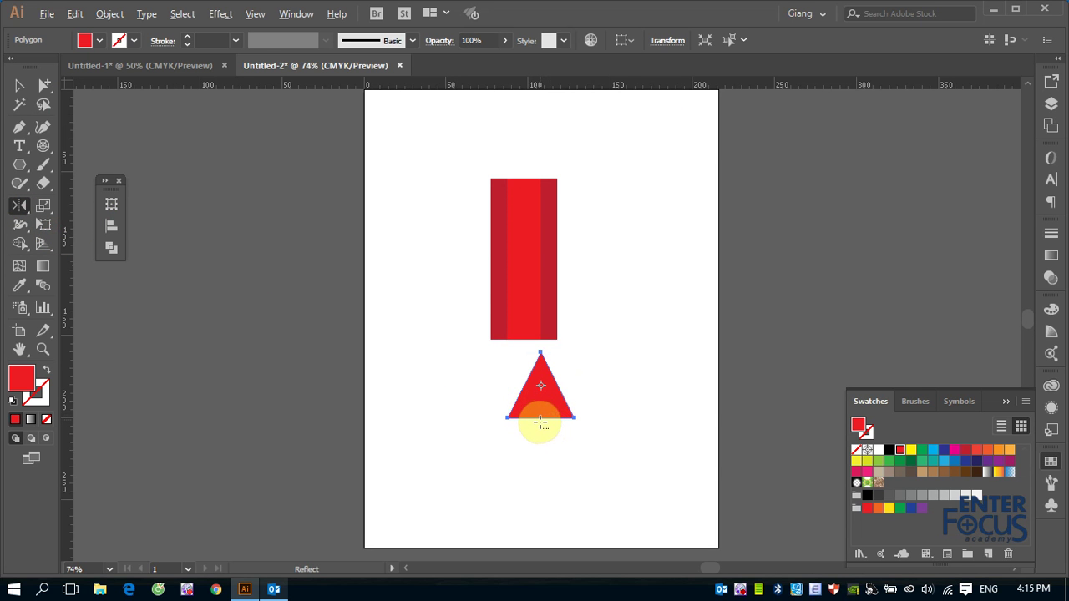
alt+click(541, 418)
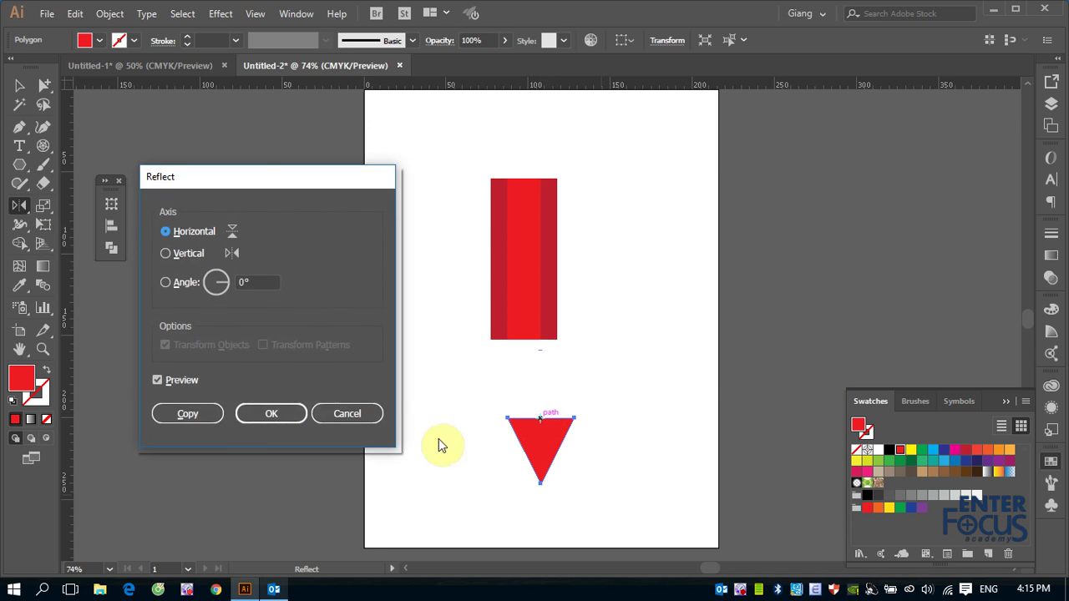
click(267, 413)
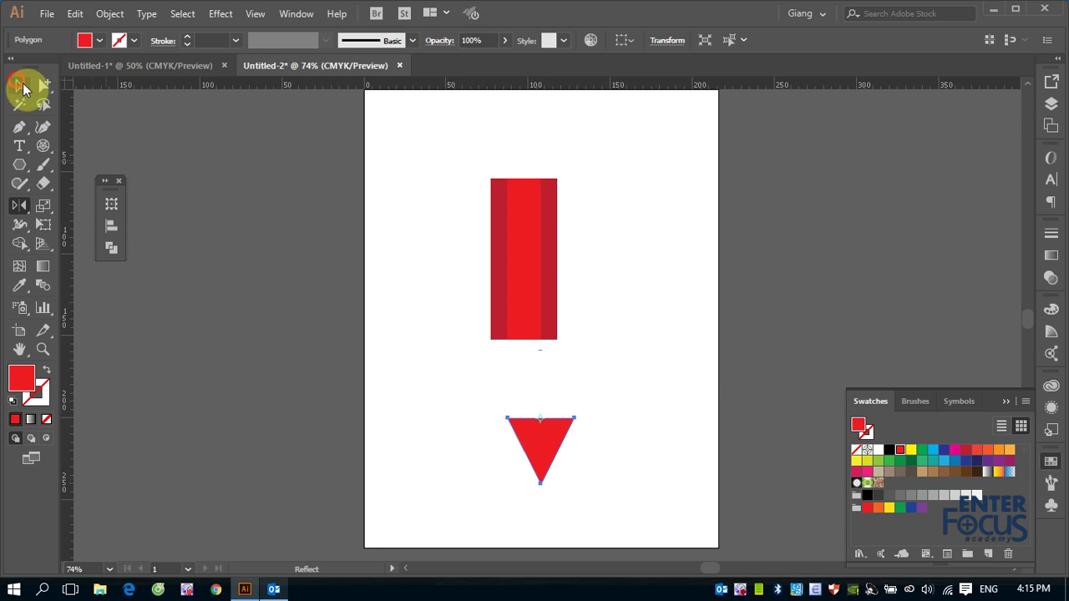
click(19, 85)
drag(547, 436, 528, 353)
click(621, 351)
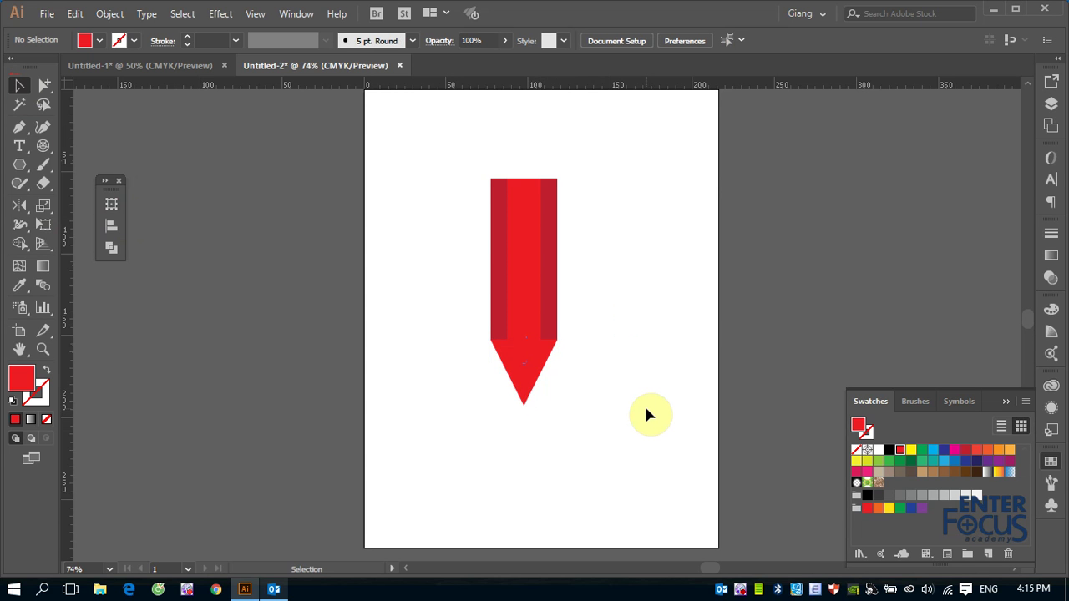
- Fill the tip triangle with a dark brown swatch instead of red
click(543, 369)
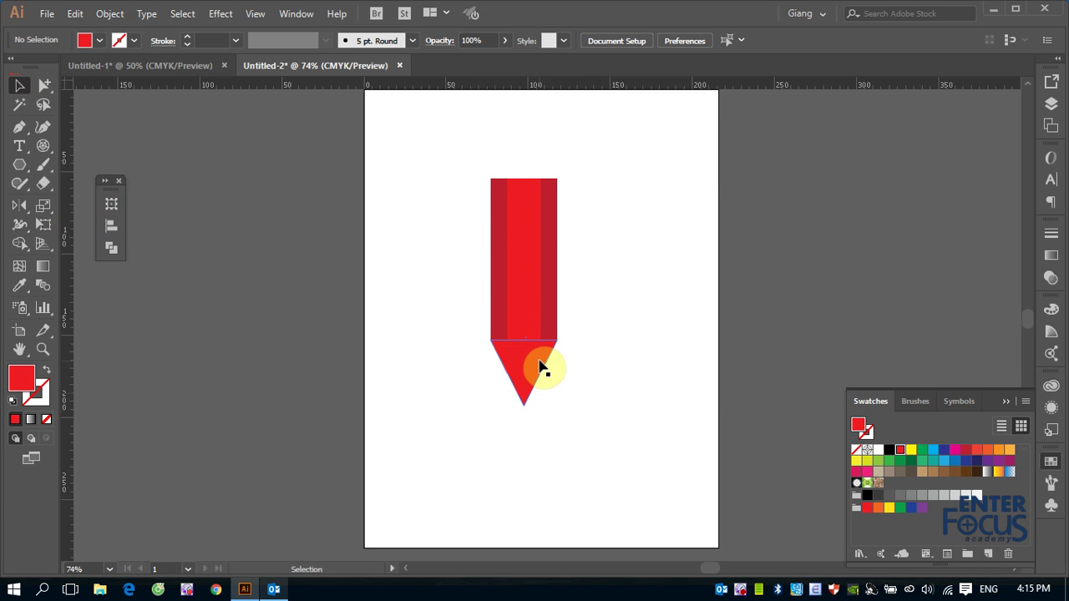
click(537, 371)
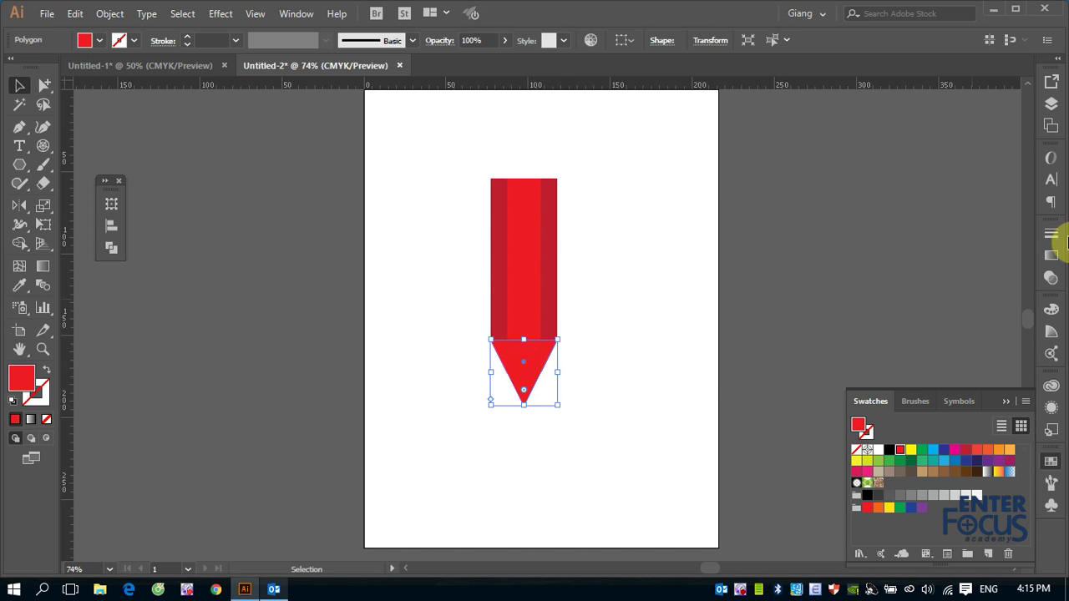
click(931, 473)
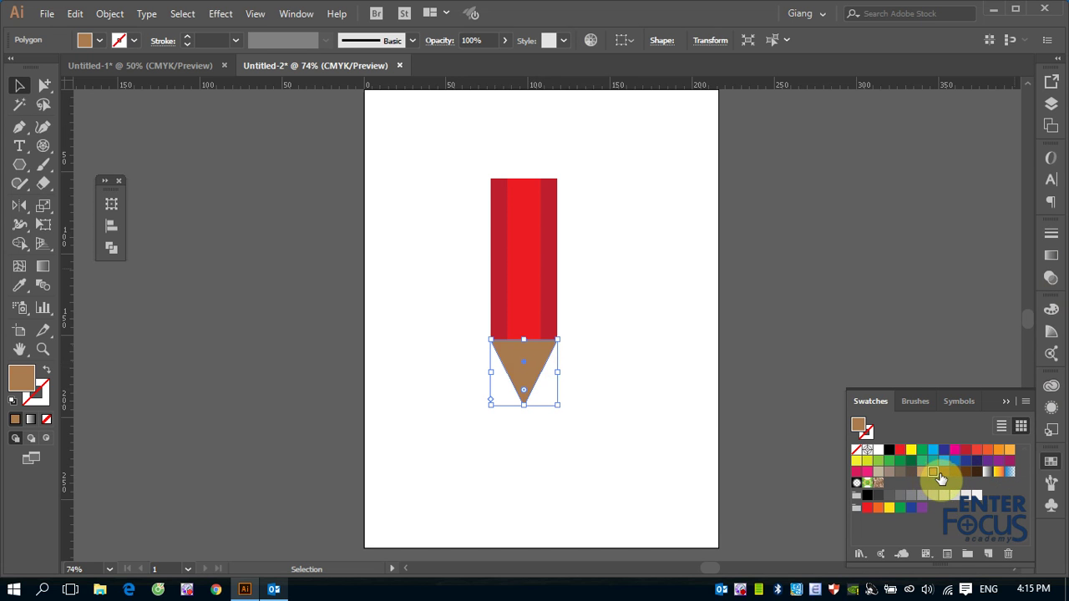
click(944, 473)
click(668, 282)
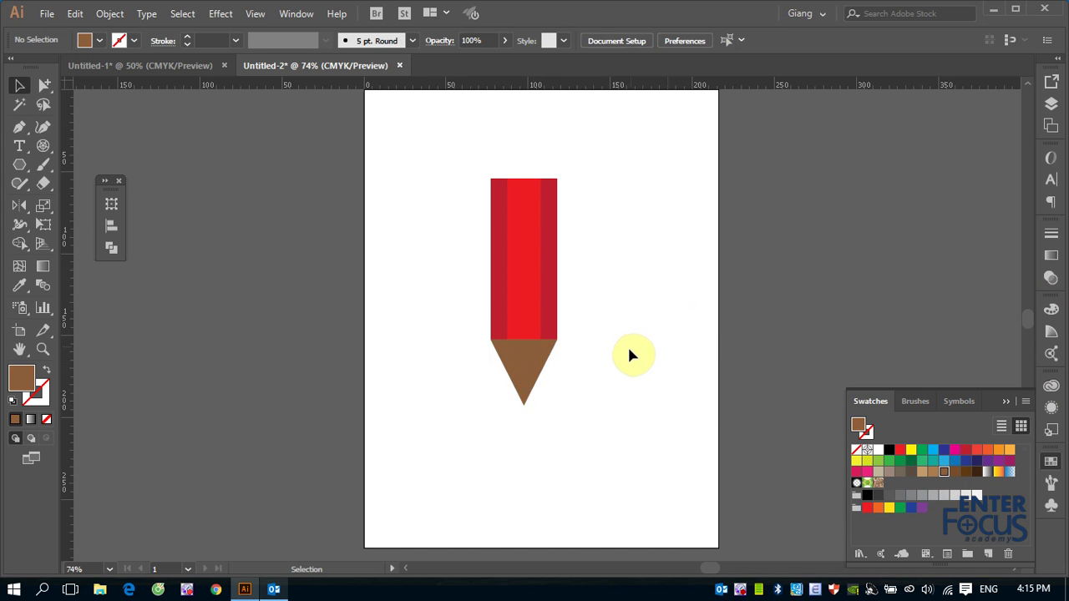
- Try scaling the brown tip uniformly to 35%, then undo it
click(518, 367)
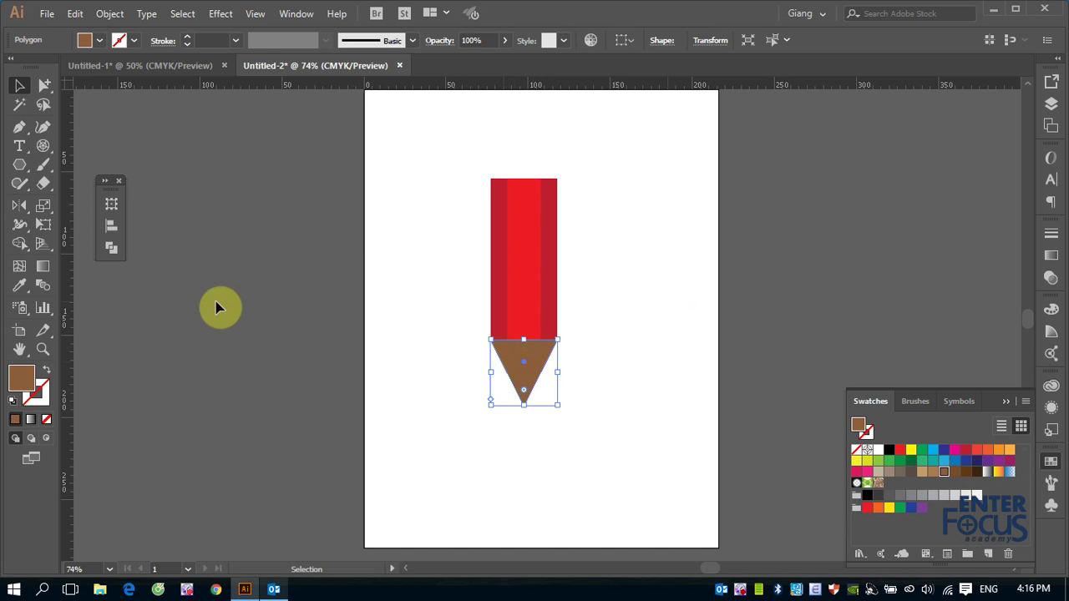
double_click(47, 206)
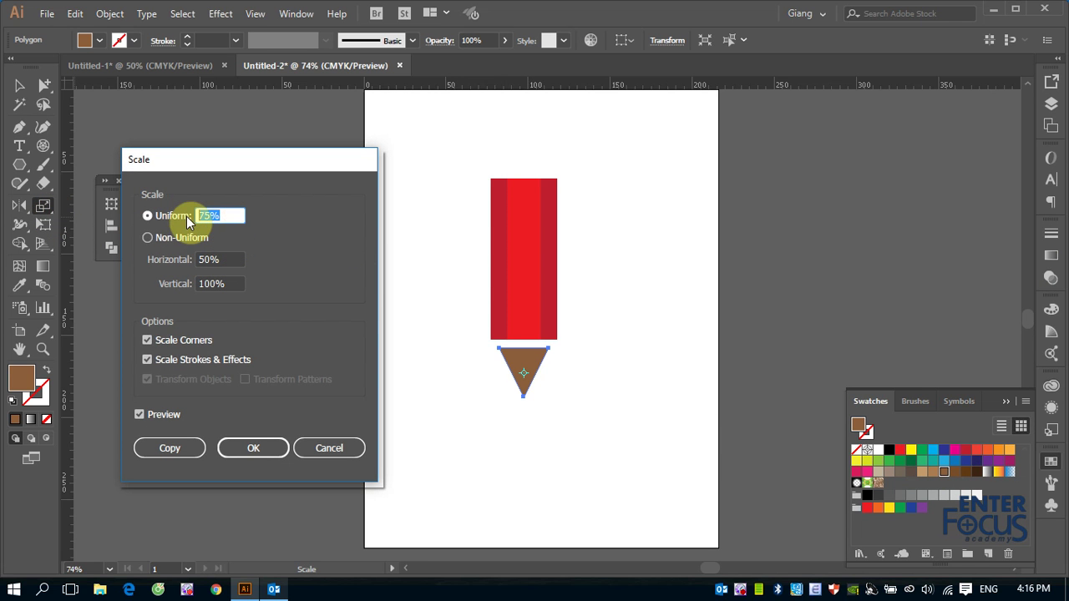
text(35)
click(135, 415)
click(137, 416)
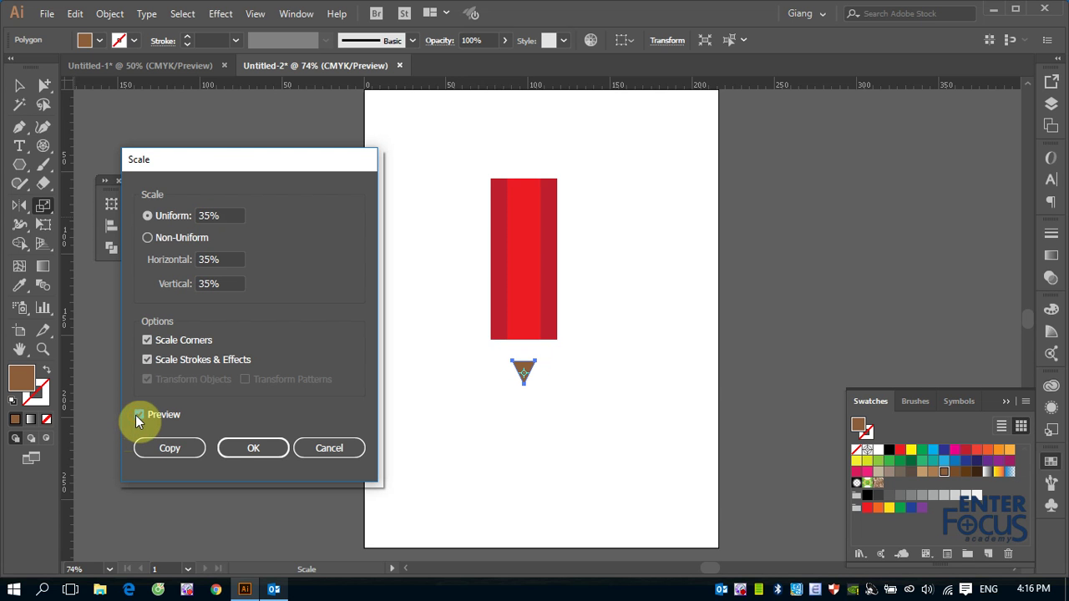
click(255, 450)
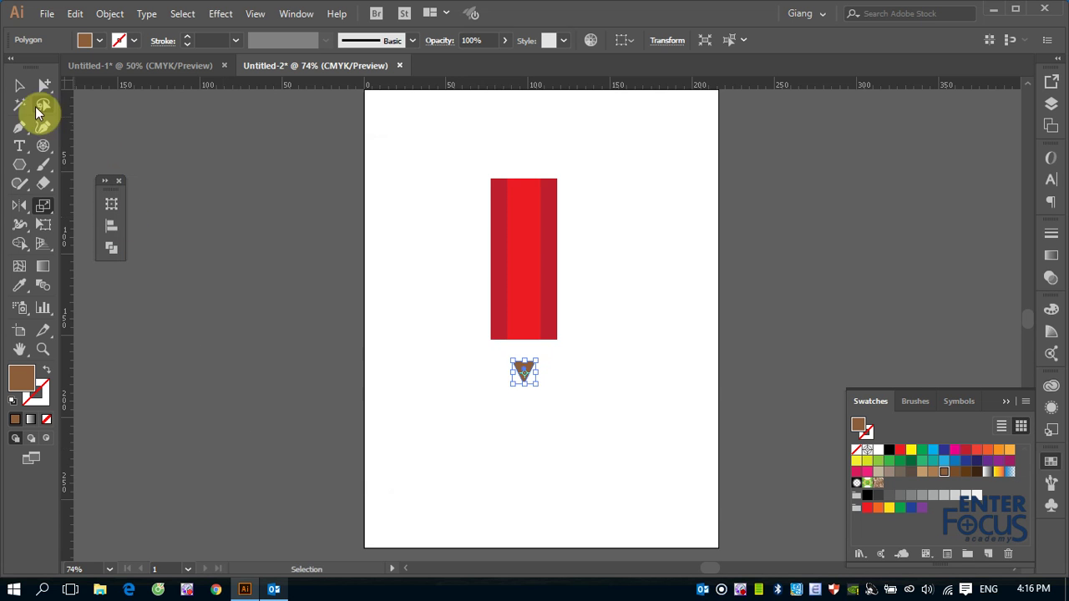
key(ctrl+z)
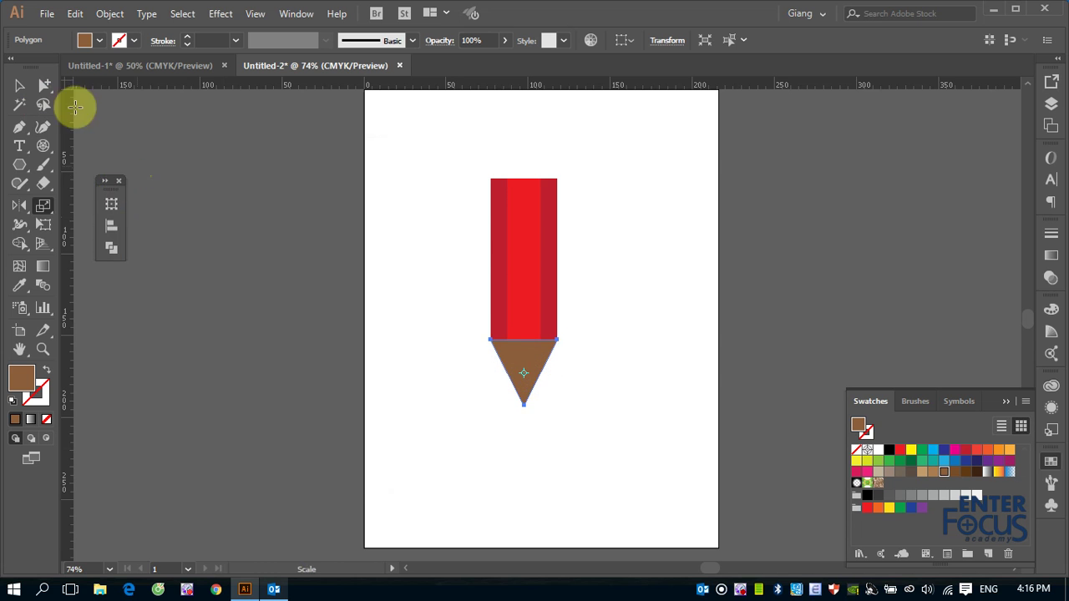
- Make a 35% uniformly scaled copy of the tip and fill it black
click(42, 208)
double_click(41, 209)
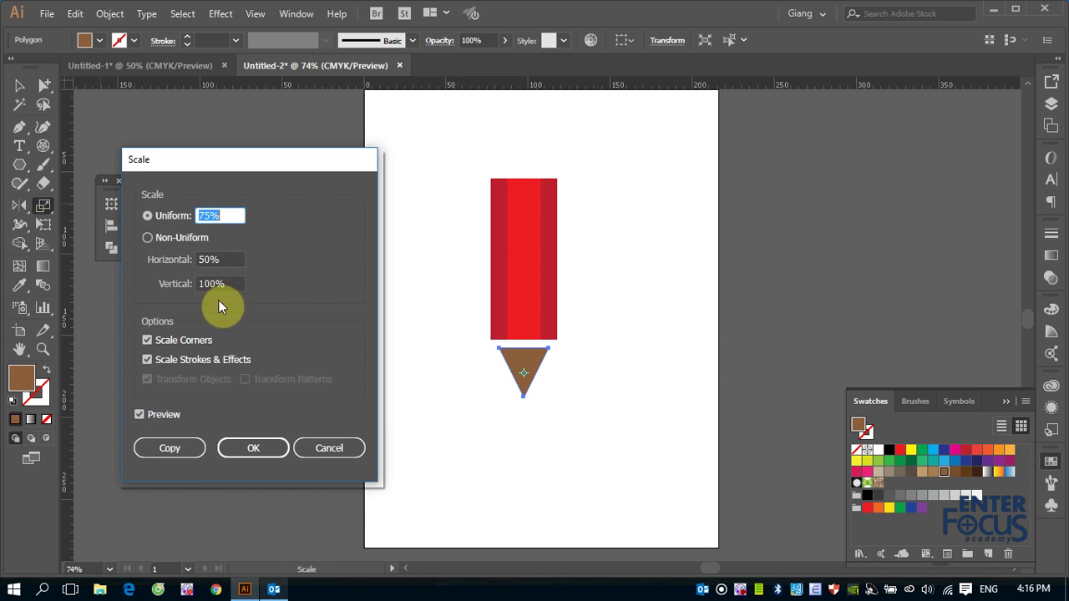
click(225, 217)
drag(225, 217, 209, 215)
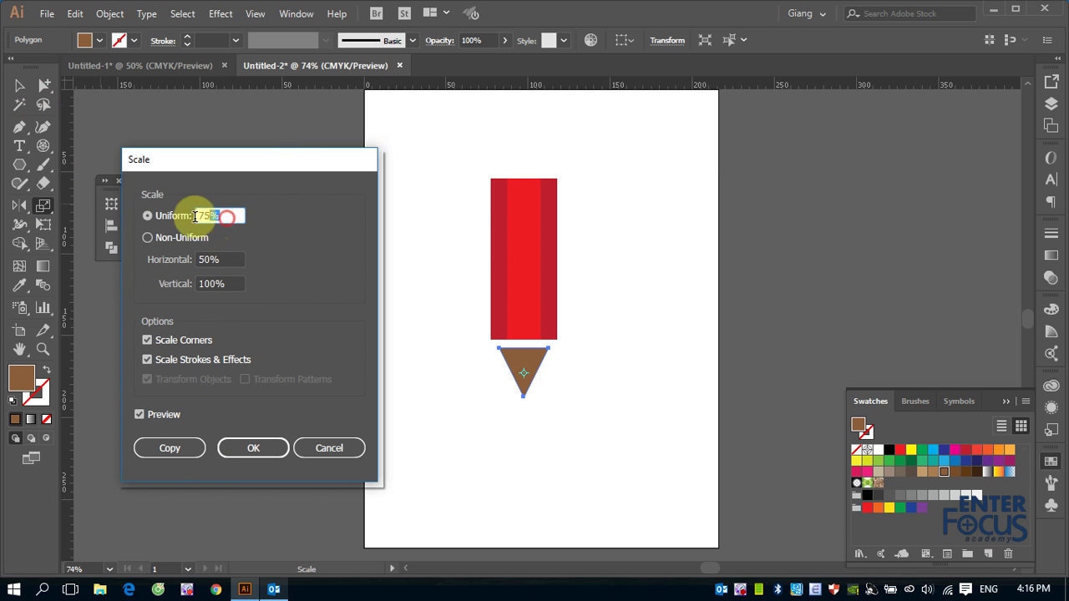
text(35)
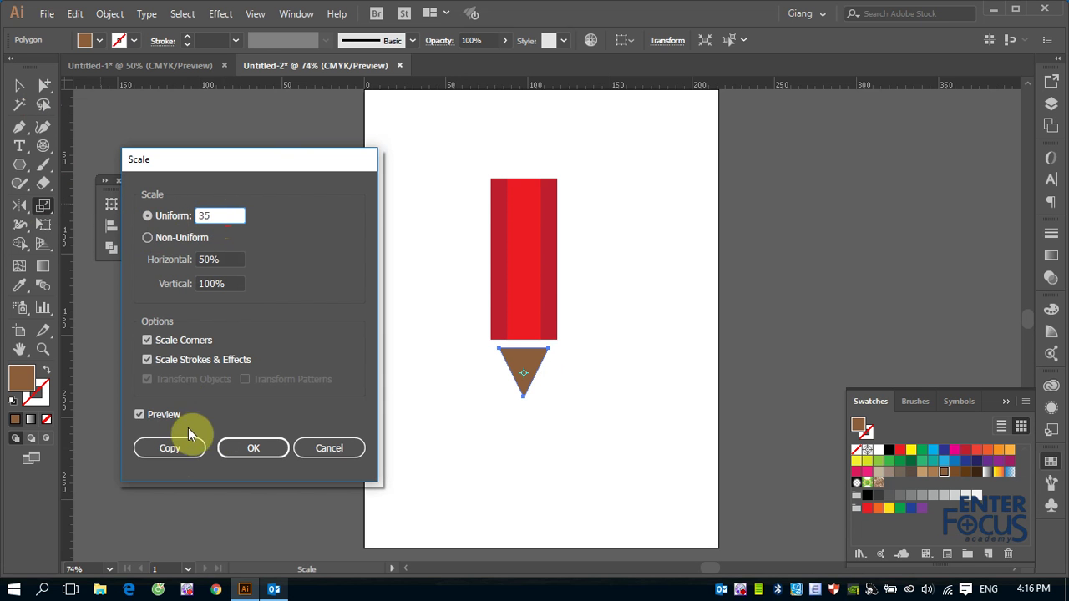
click(163, 449)
click(17, 88)
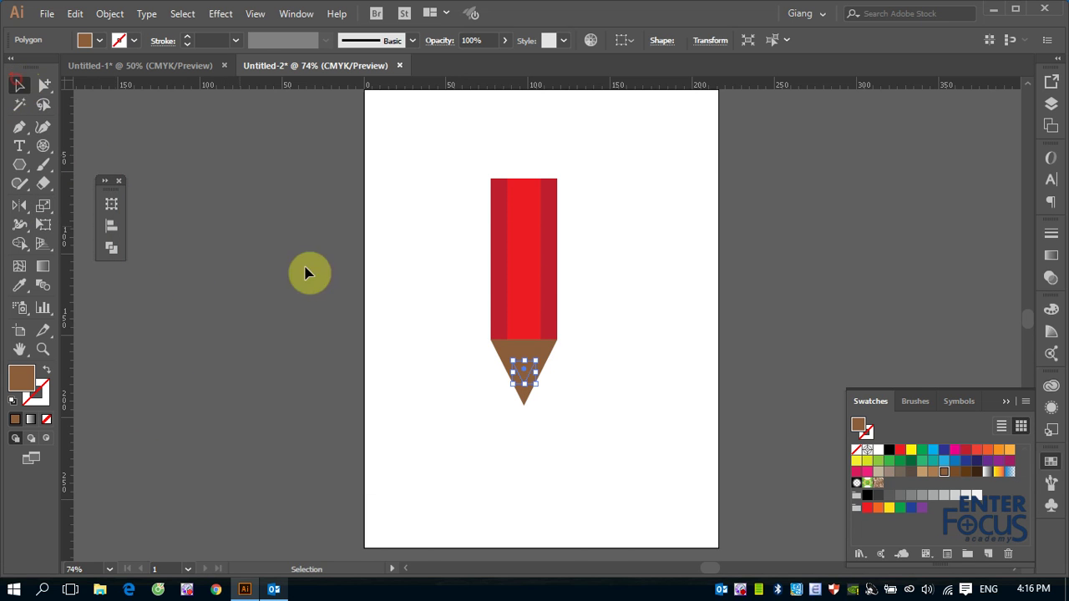
click(868, 496)
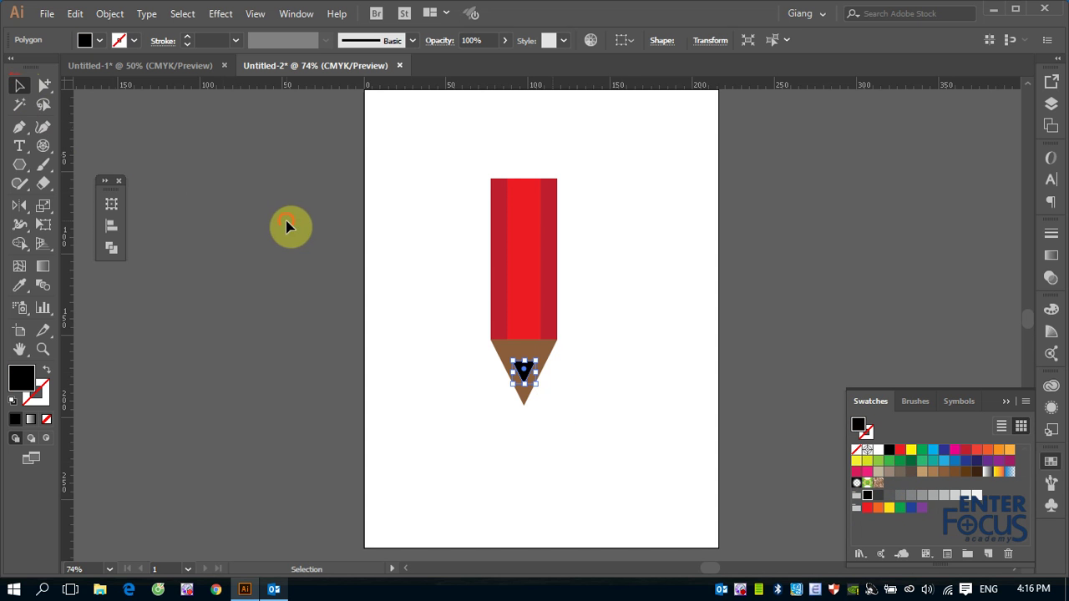
- Move the black lead triangle down 13.01 mm to the tip's point, then fit the artboard
click(461, 346)
key(ctrl+space)
drag(473, 316, 595, 415)
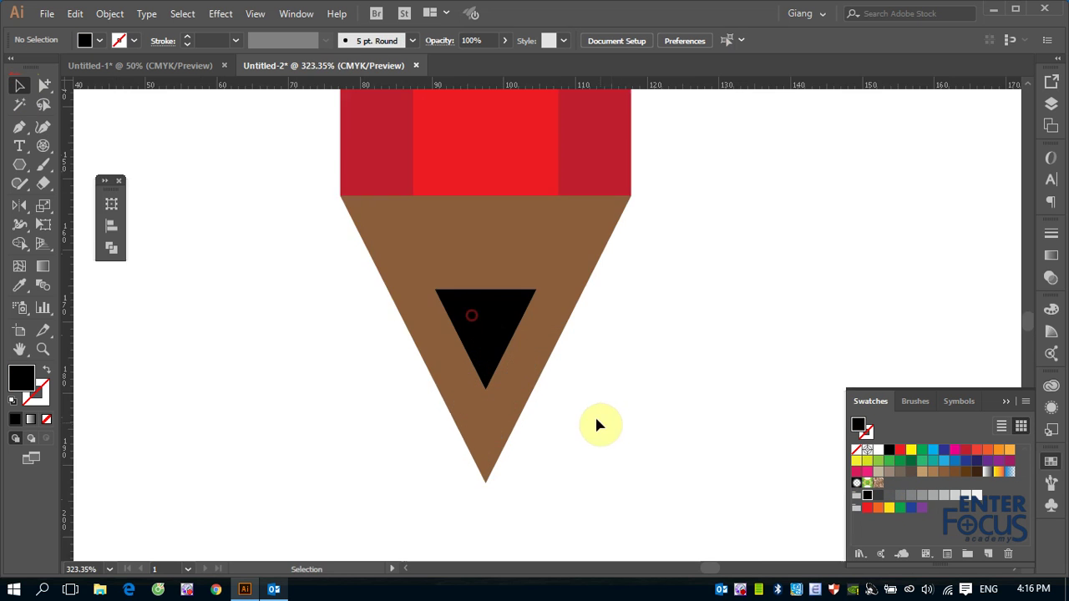
mouse_move(489, 334)
mouse_down()
mouse_move(490, 422)
mouse_move(512, 428)
mouse_up()
click(636, 382)
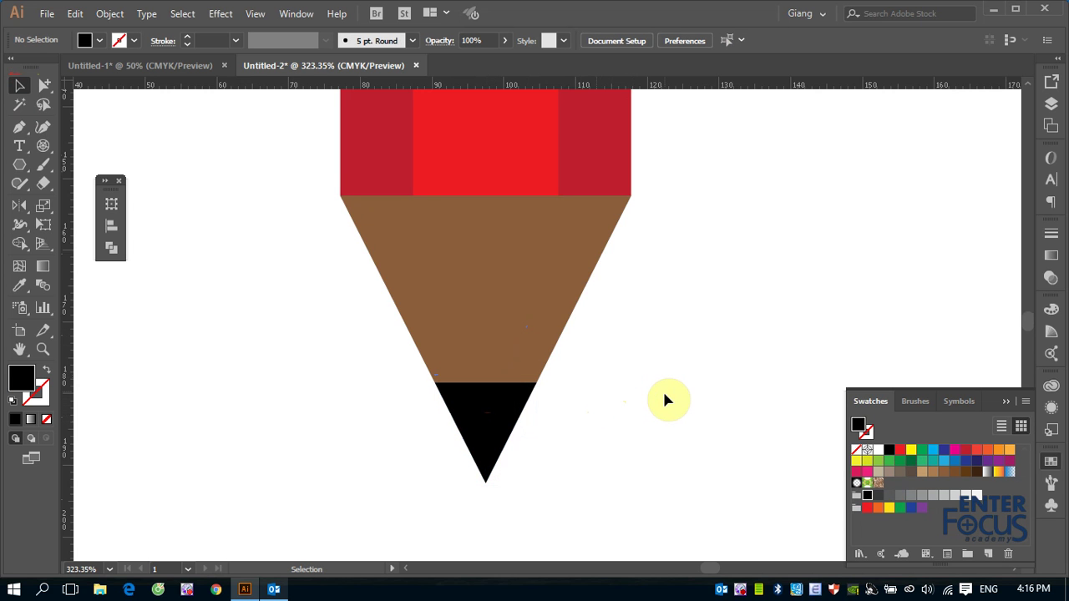
key(ctrl+0)
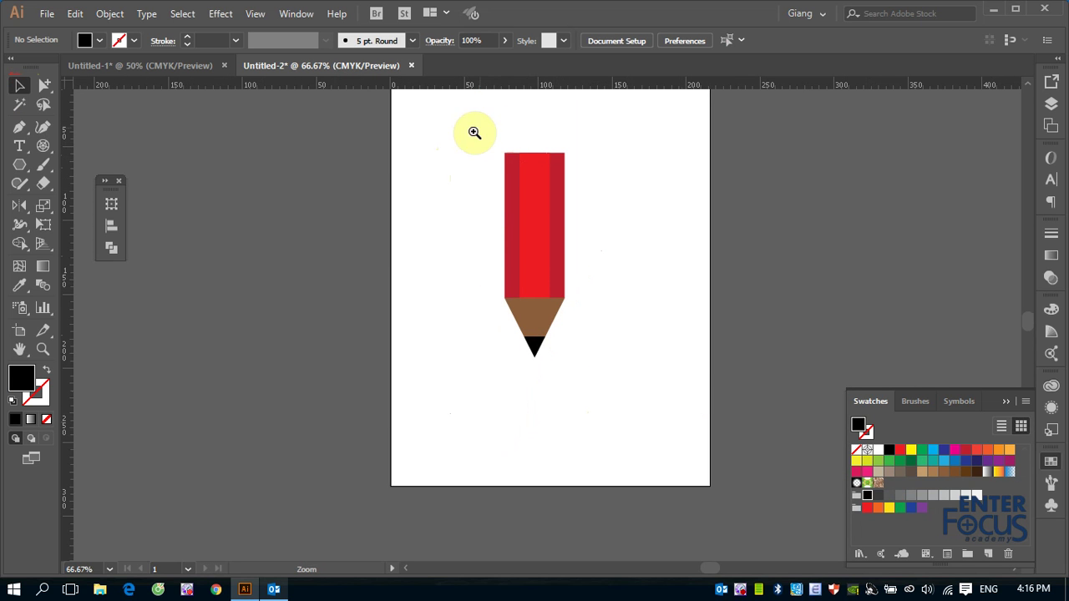
- Lower the red body's top edge to shorten it to about 40.52 × 64.25 mm
drag(473, 134, 628, 387)
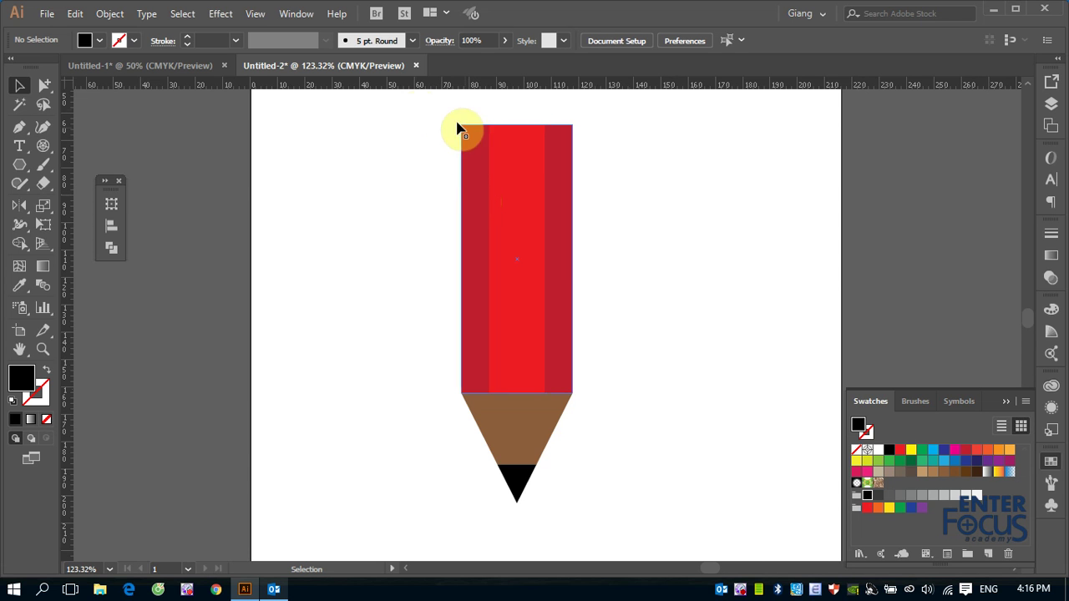
drag(421, 103, 610, 207)
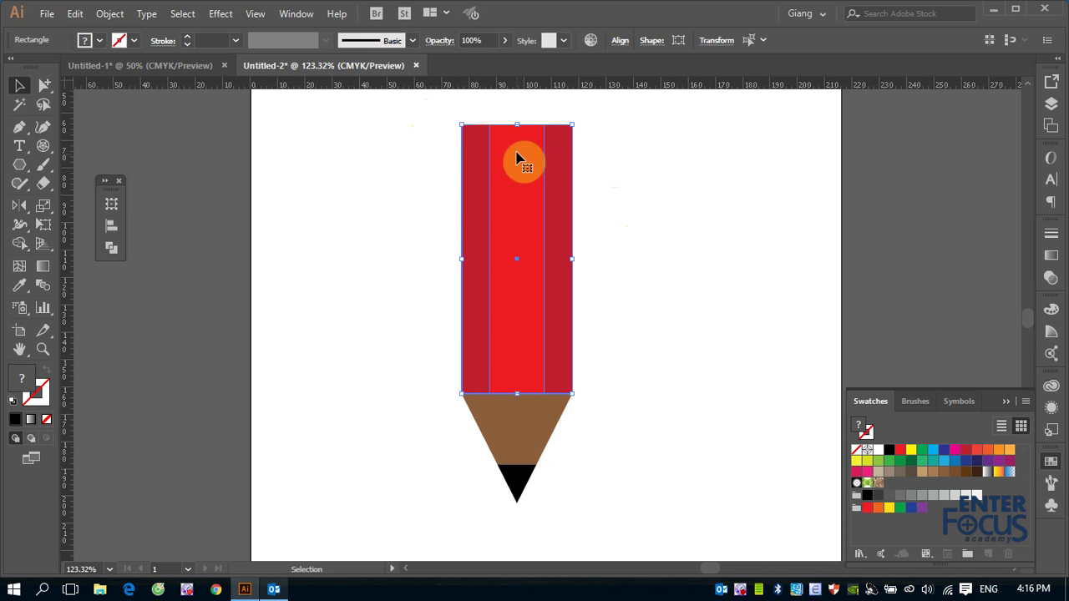
drag(516, 125, 517, 220)
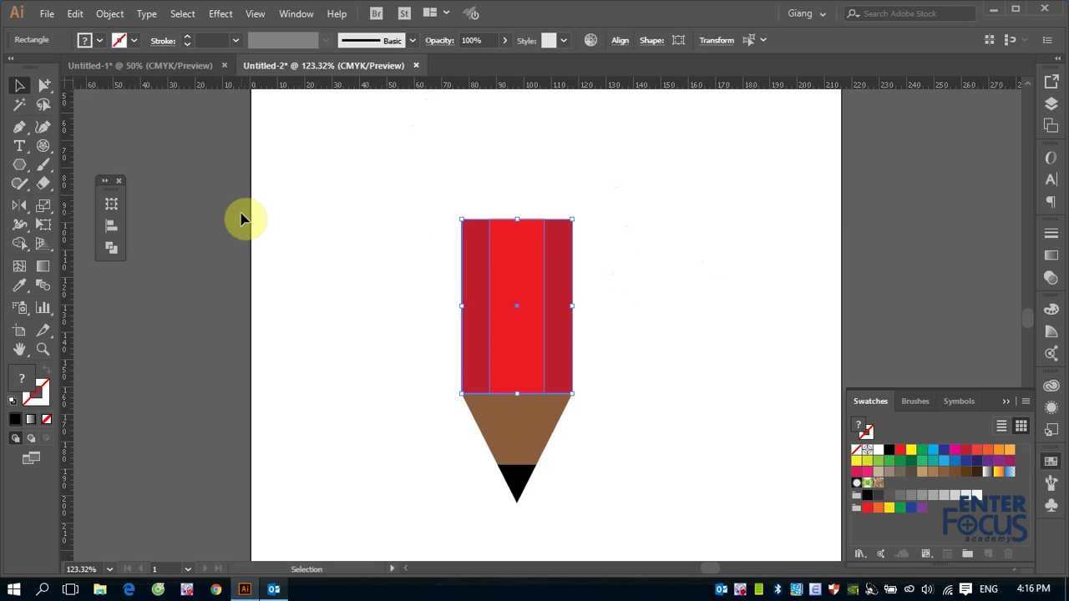
click(19, 164)
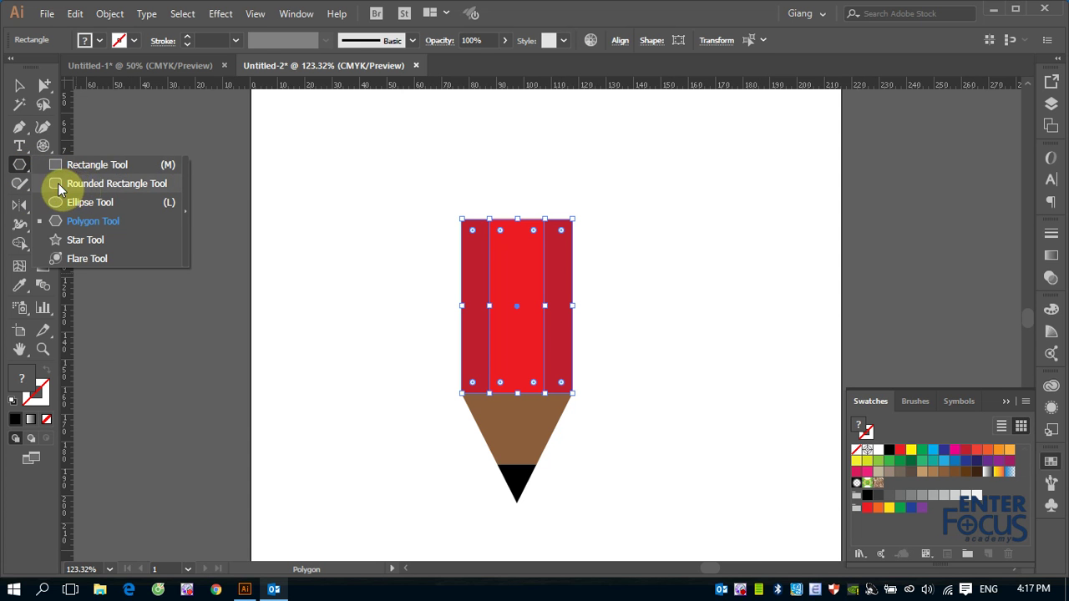
- Switch to the Rounded Rectangle tool and deselect the pencil body
click(59, 185)
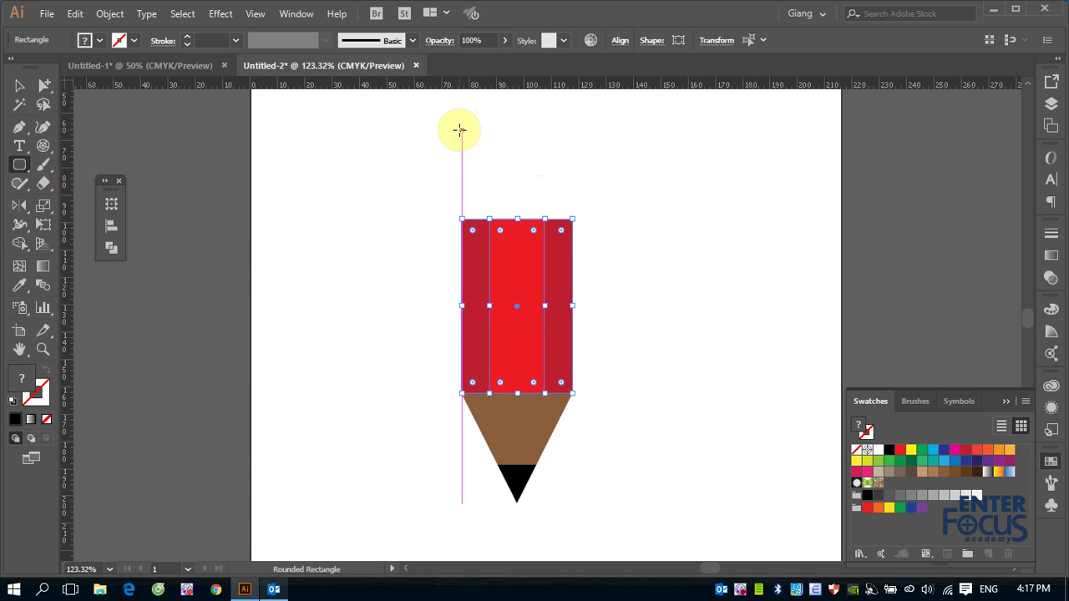
click(459, 129)
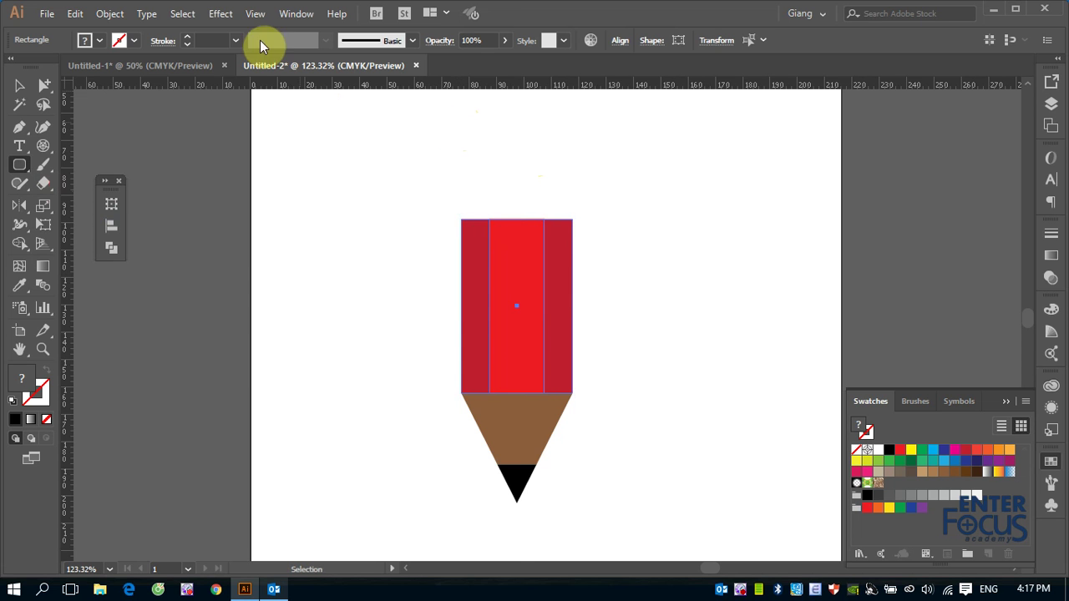
click(256, 15)
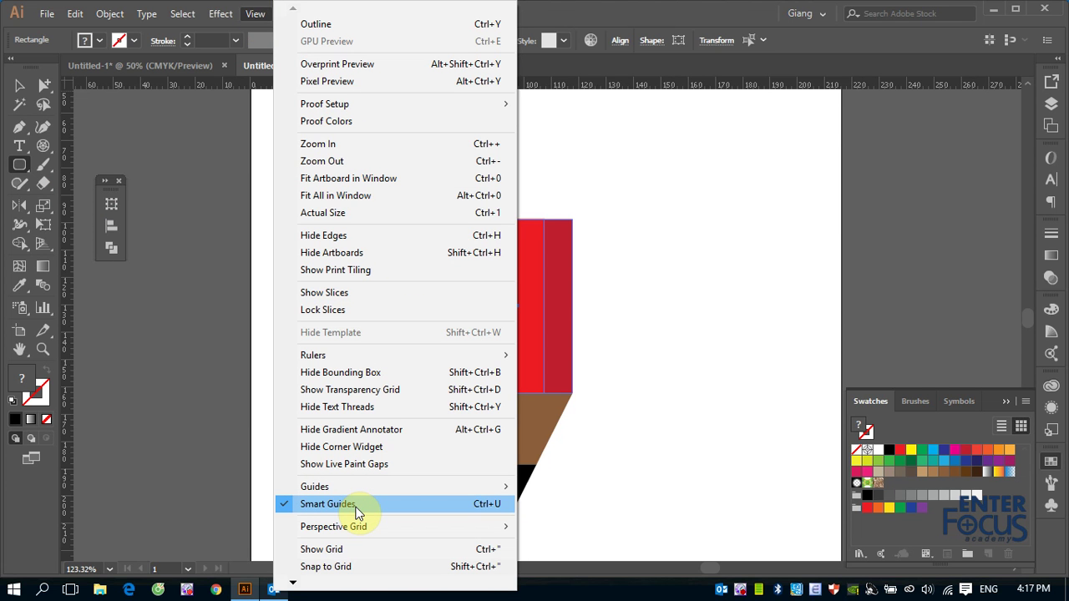
click(668, 25)
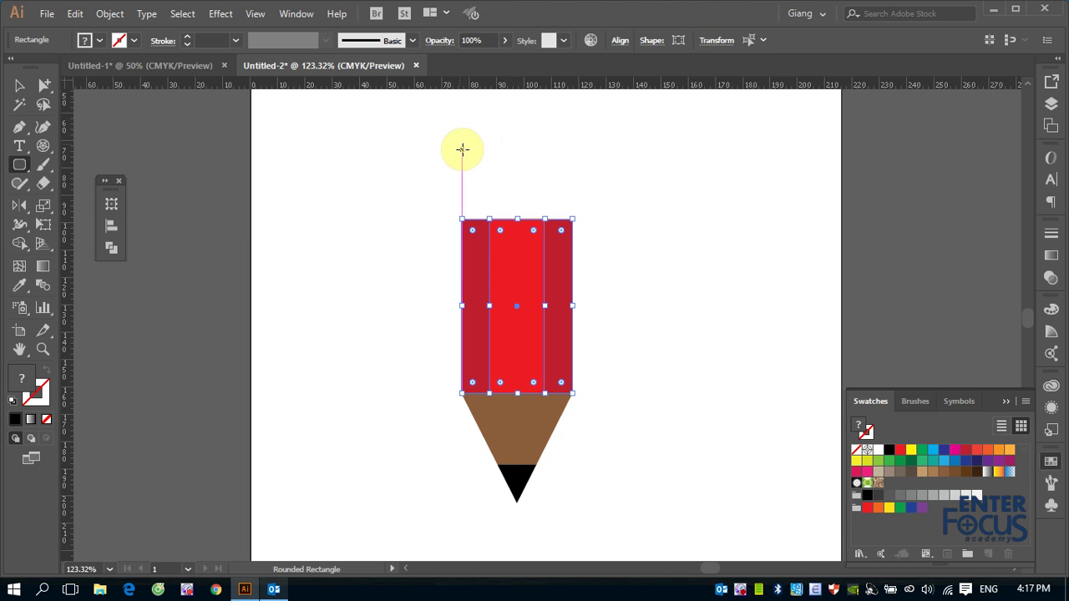
- Draw a black 40.52 mm-wide rounded rectangle with 8.47 mm corners above the body, stretched upward
mouse_move(463, 149)
mouse_down()
mouse_move(556, 216)
mouse_move(572, 247)
mouse_up()
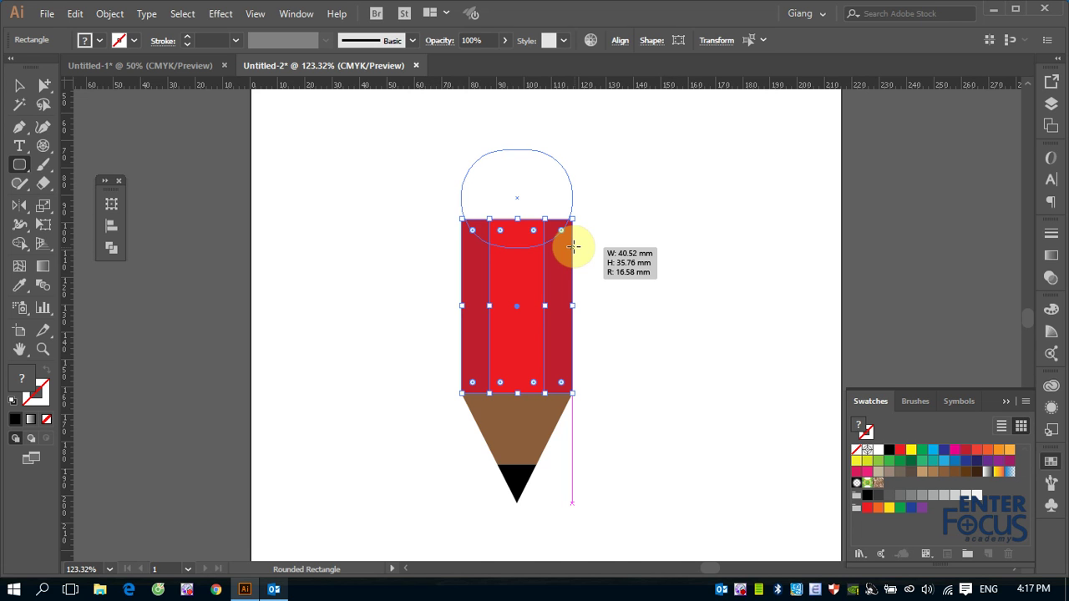
key(Up)
key(Up)
key(Up)
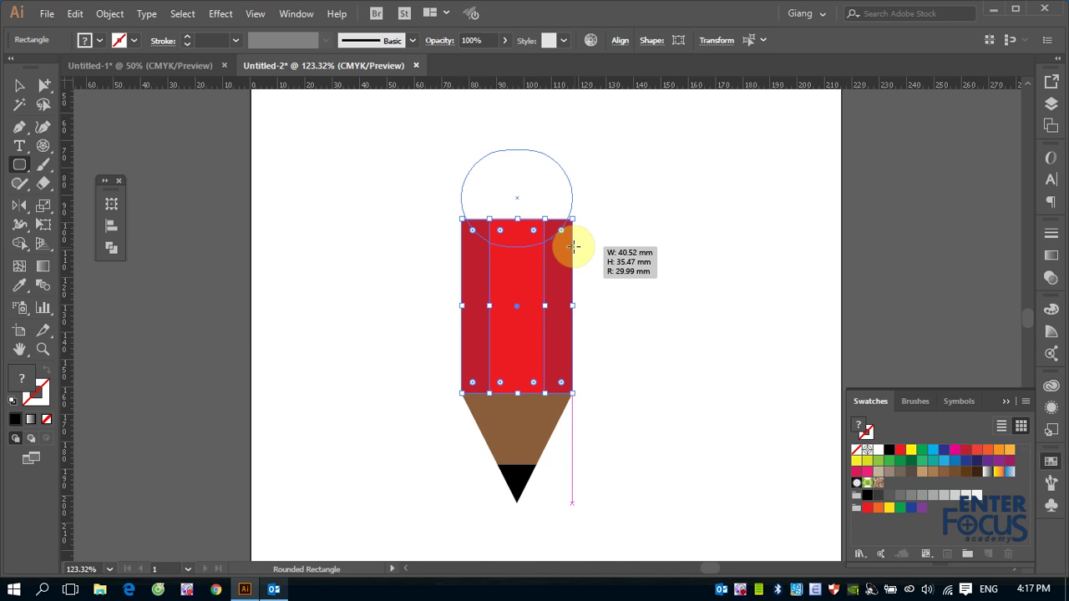
key(Up)
key(Up)
key(Up)
key(Up)
key(Up)
key(Down)
key(Down)
key(Down)
key(Down)
key(Down)
key(Down)
key(Down)
key(Down)
key(Down)
key(Down)
key(Down)
key(Down)
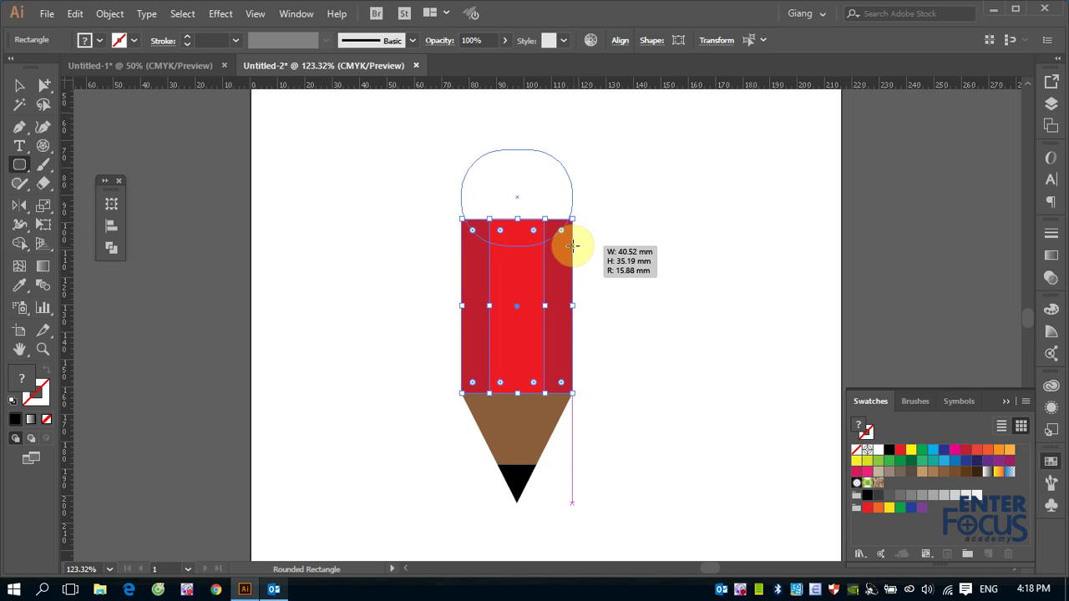
key(Down)
key(Down)
key(Down)
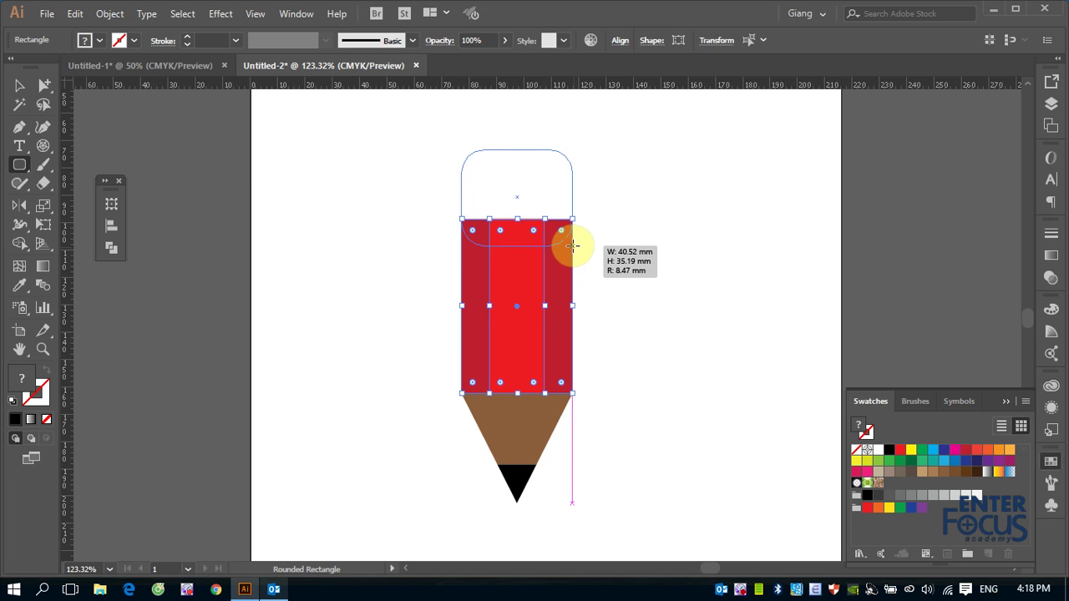
drag(573, 246, 573, 245)
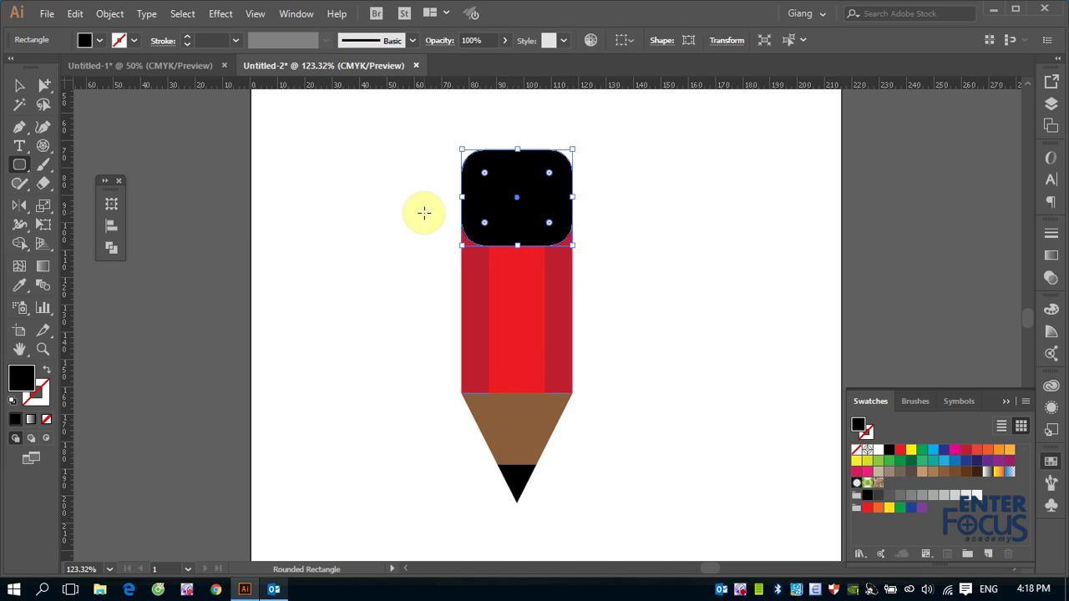
click(19, 86)
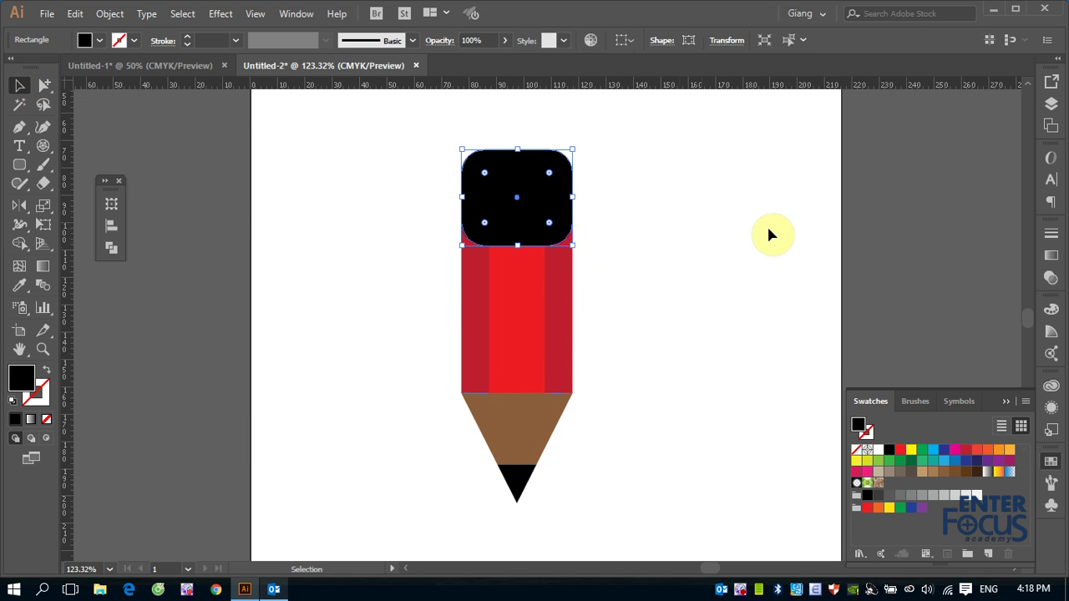
drag(517, 149, 518, 118)
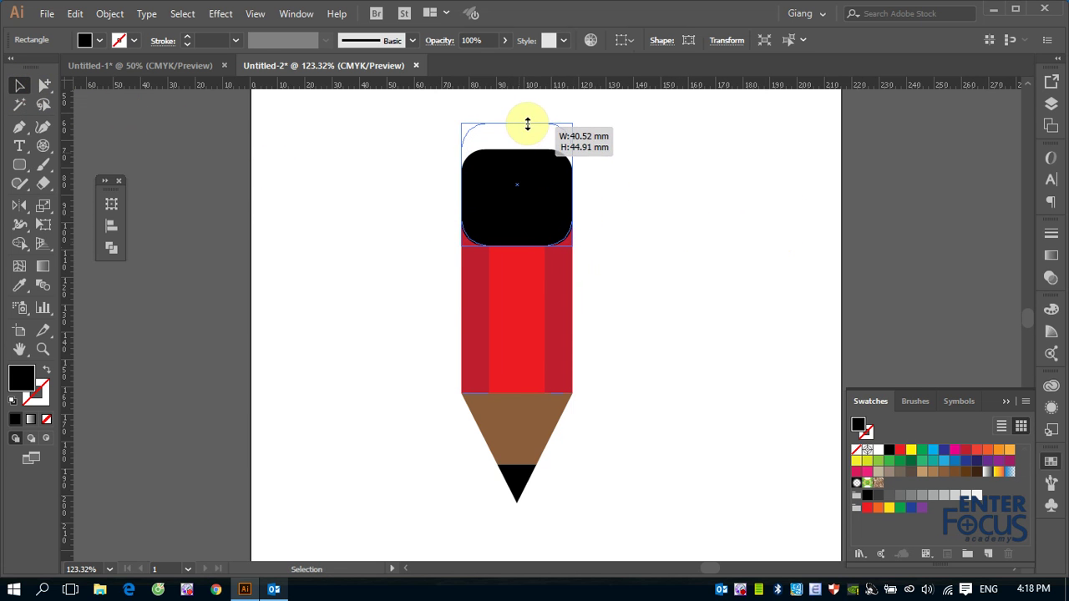
click(685, 202)
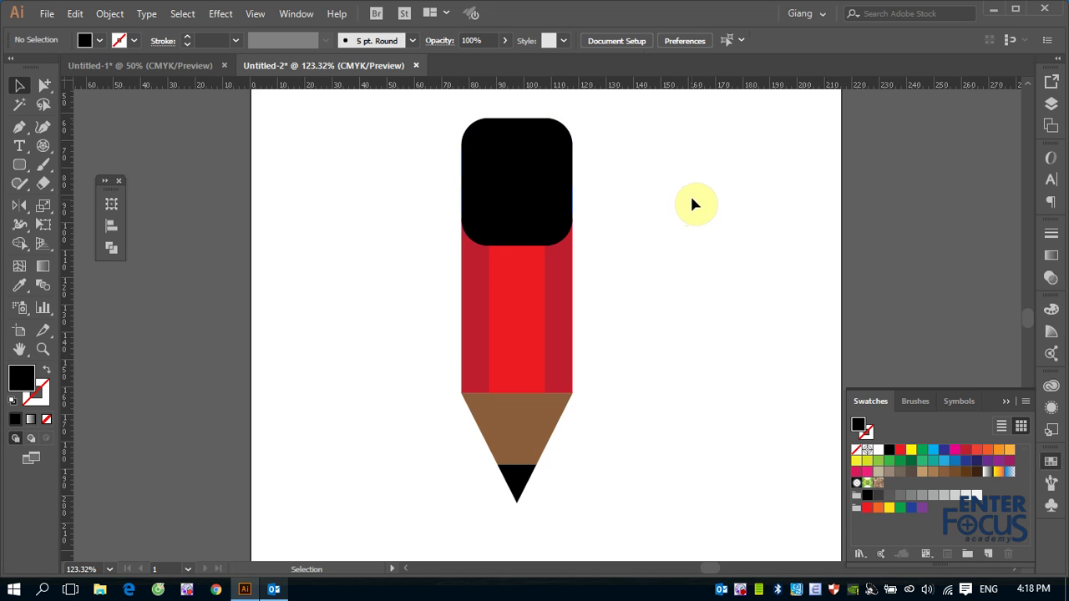
- Draw a thin 45.48 × 7.44 mm rounded band across the eraser cap and zoom in
click(20, 169)
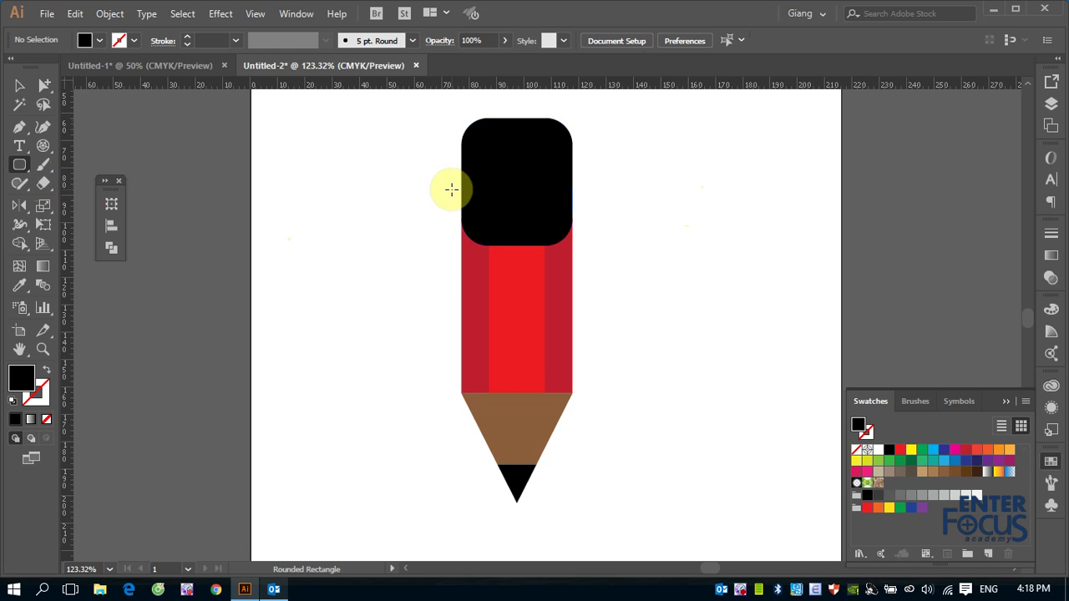
drag(455, 178, 580, 197)
click(20, 87)
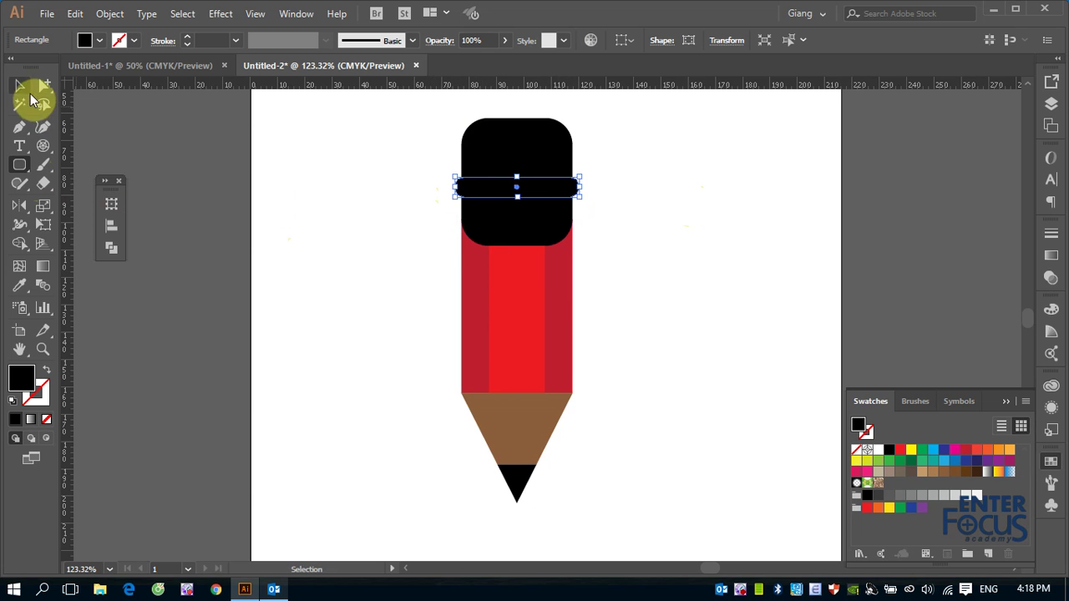
key(ctrl+space)
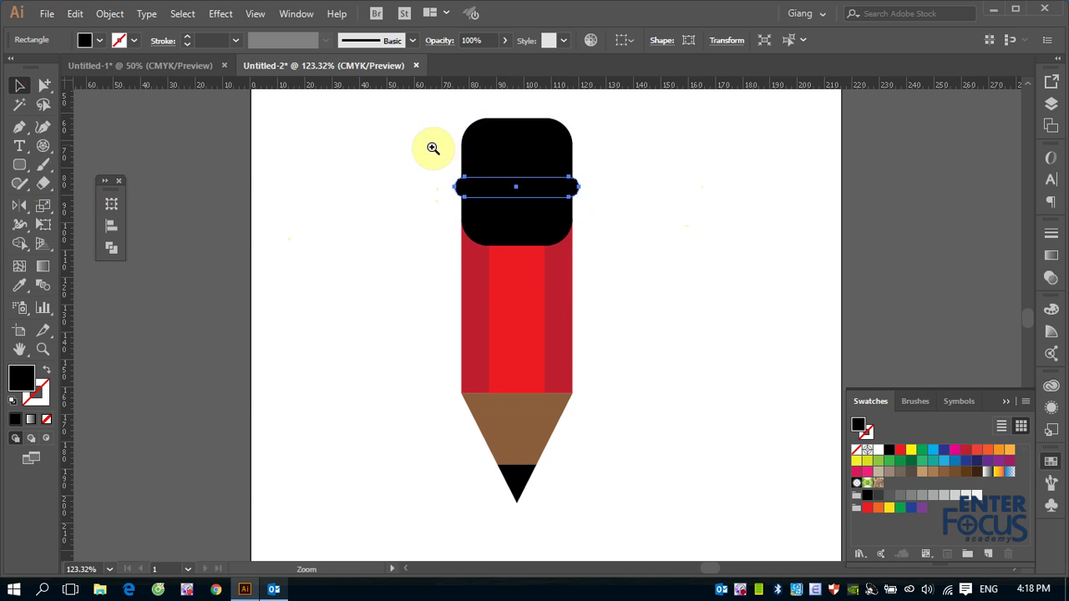
drag(433, 148, 589, 286)
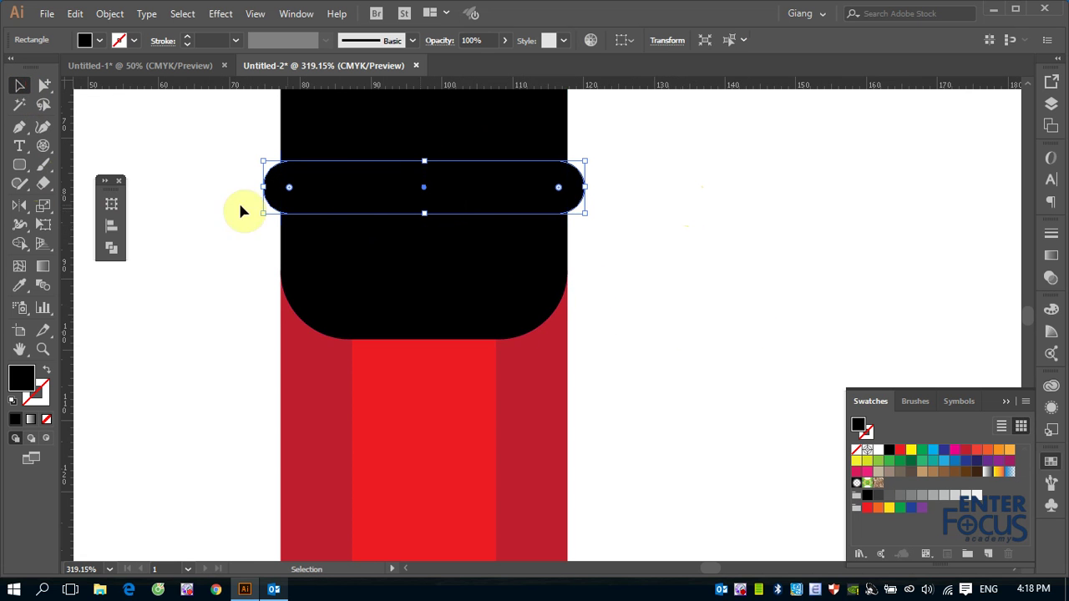
drag(20, 206, 64, 230)
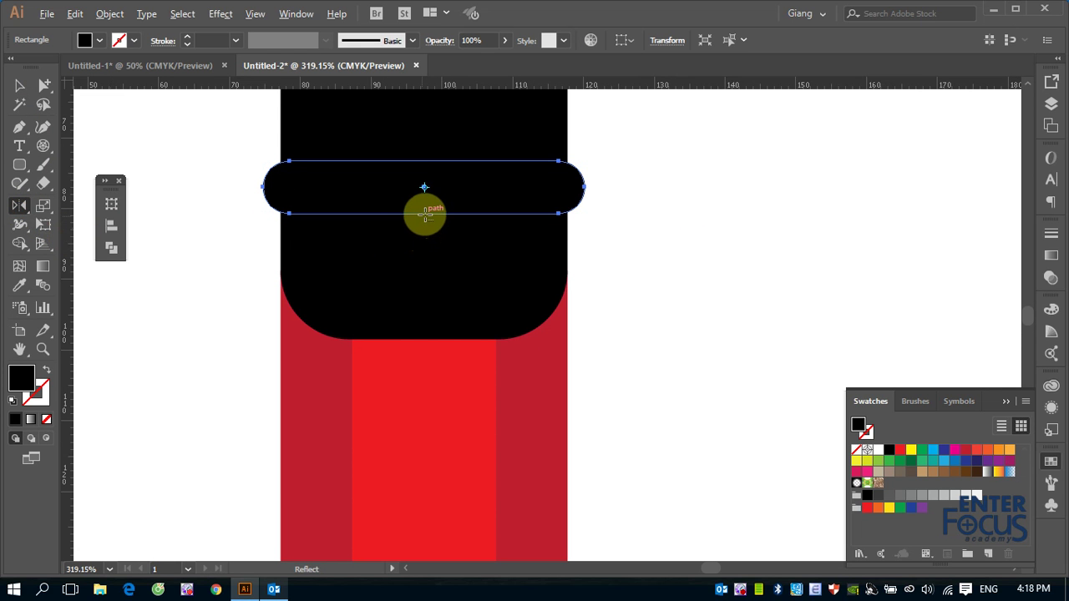
- Mirror a horizontal copy of the band across its bottom edge
alt+click(425, 215)
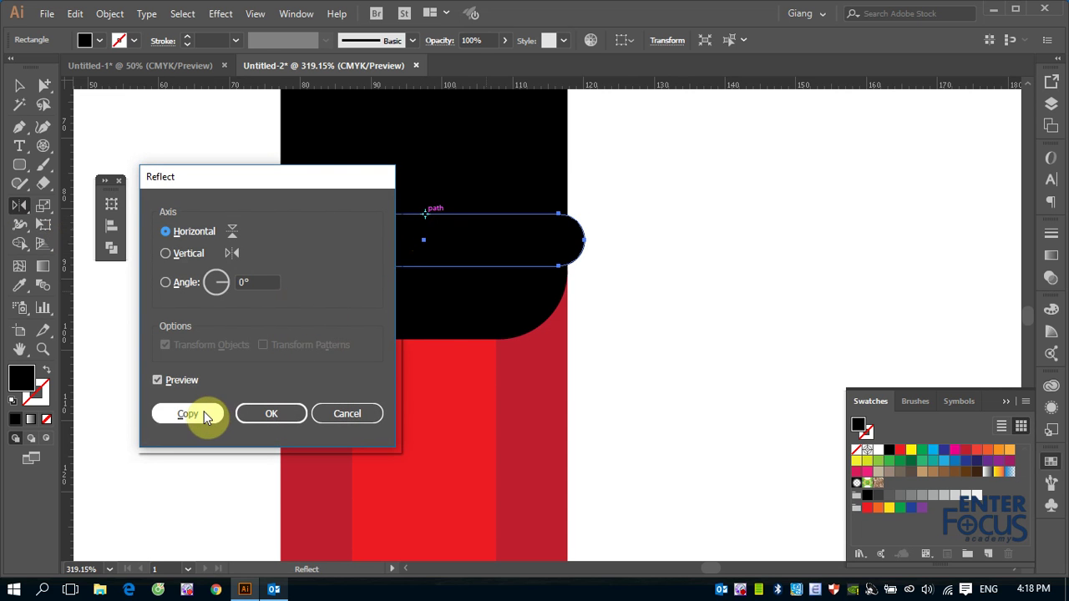
click(192, 415)
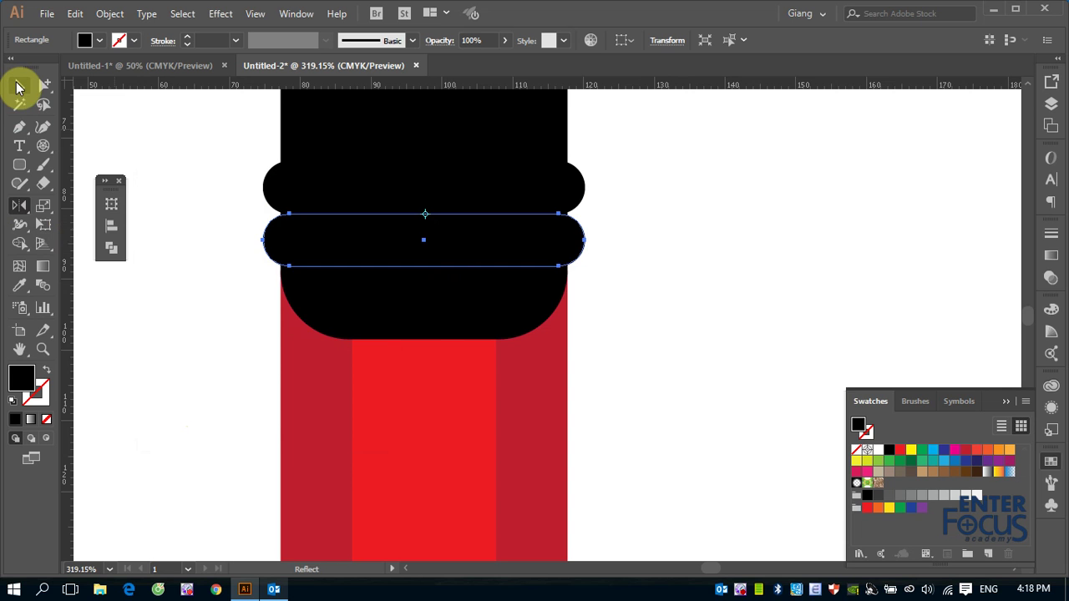
click(19, 86)
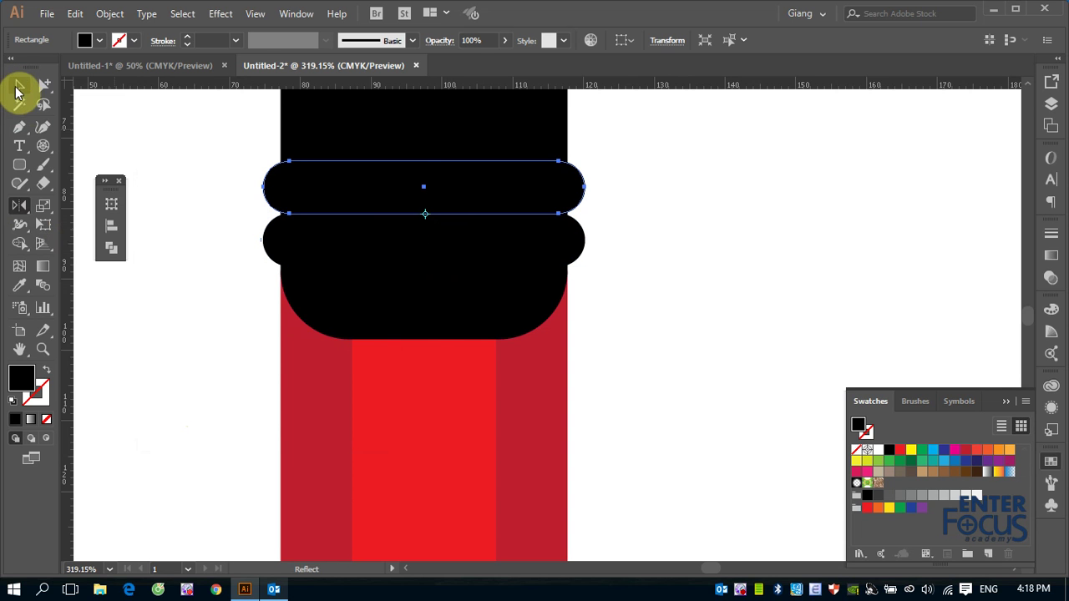
- Mirror the lower band again for a third stacked band, then zoom out
click(452, 242)
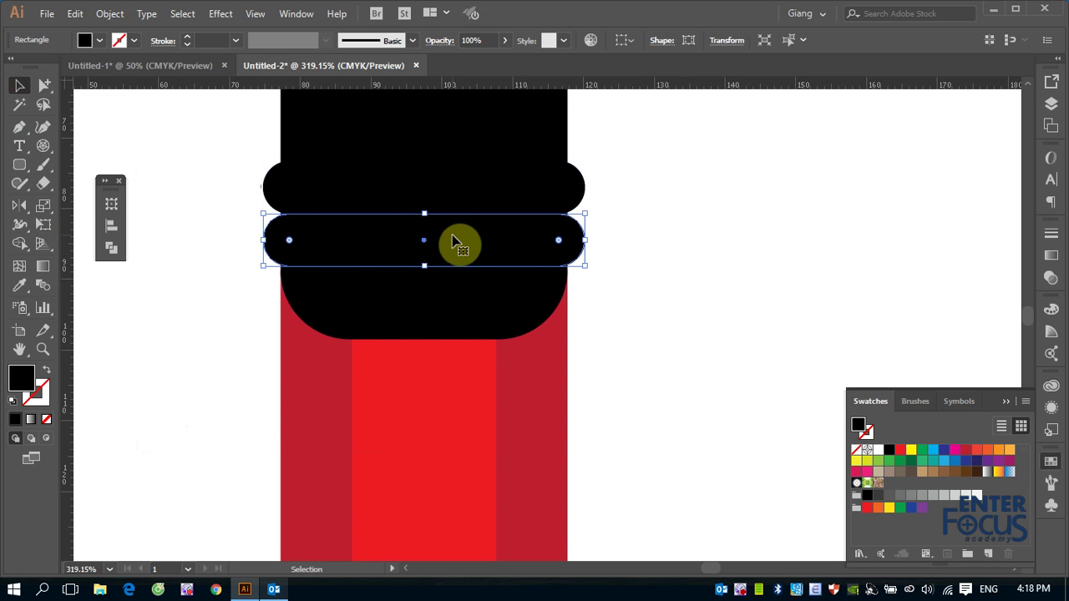
click(20, 205)
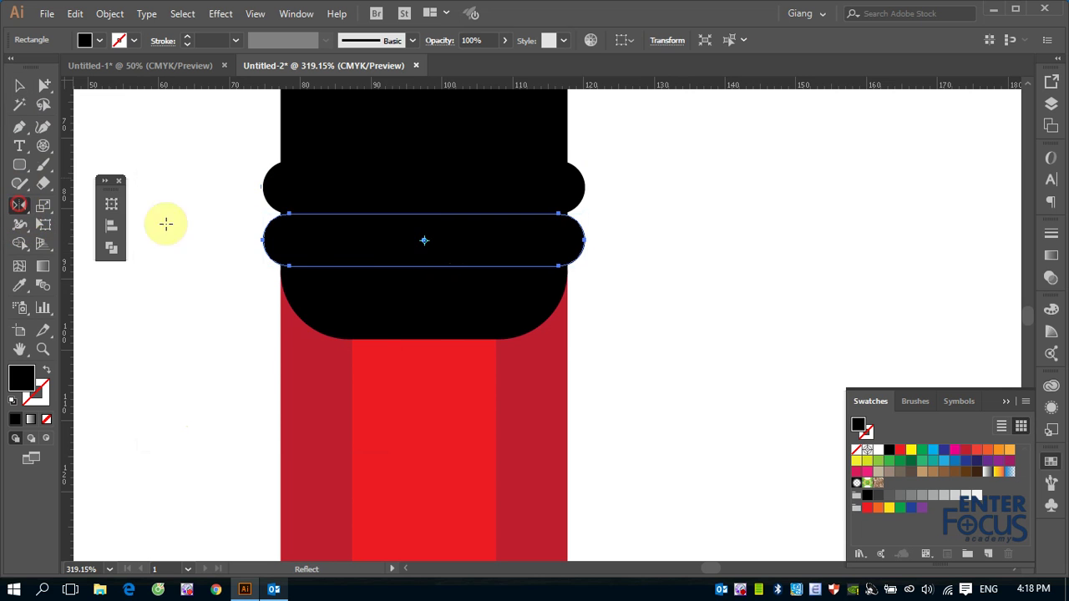
alt+click(426, 266)
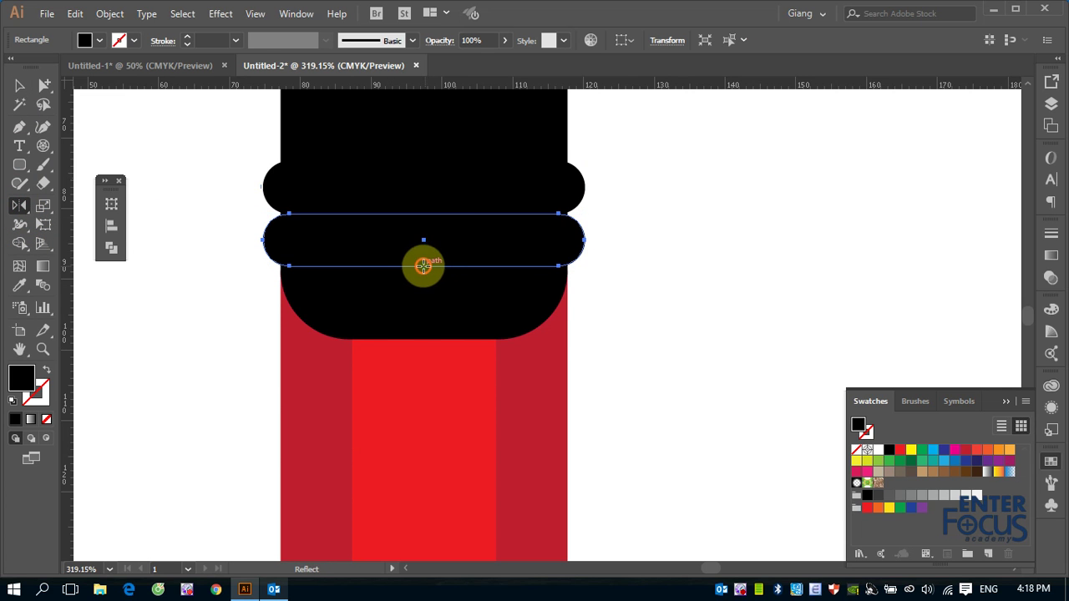
click(194, 413)
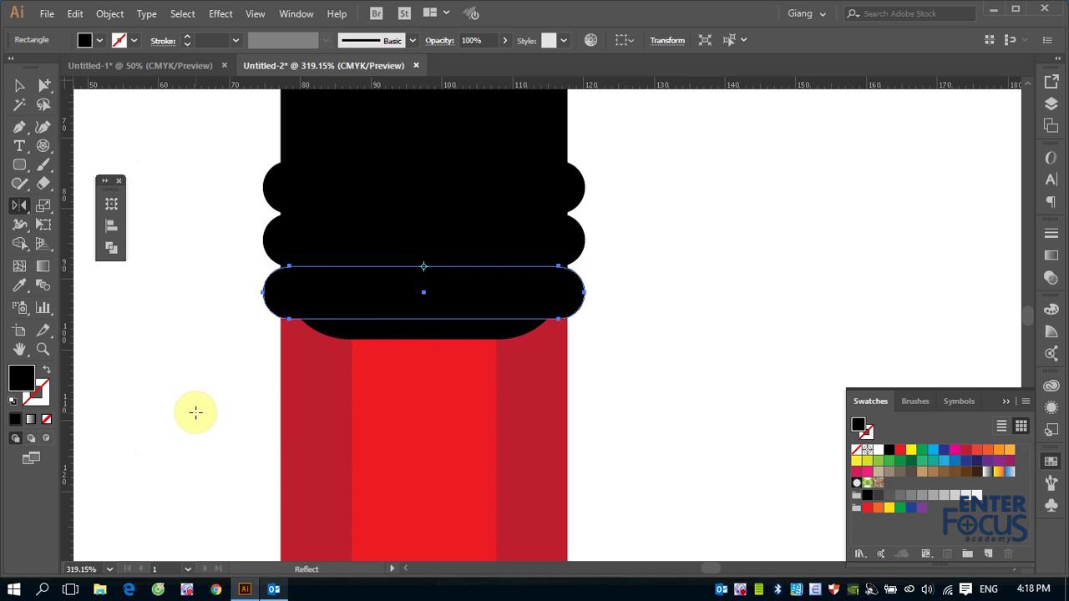
click(32, 95)
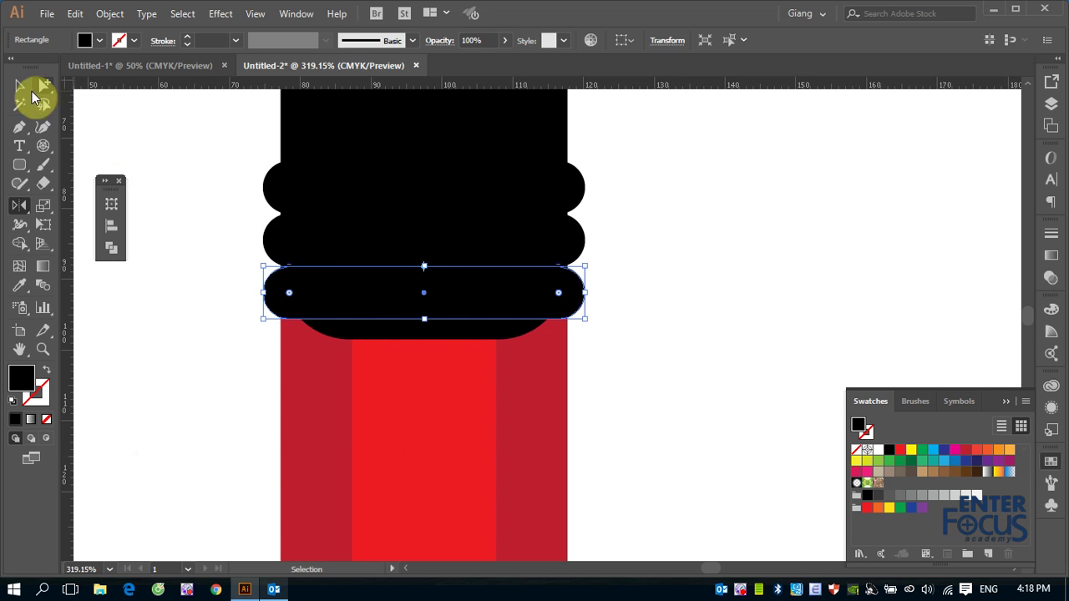
click(838, 301)
key(ctrl+minus)
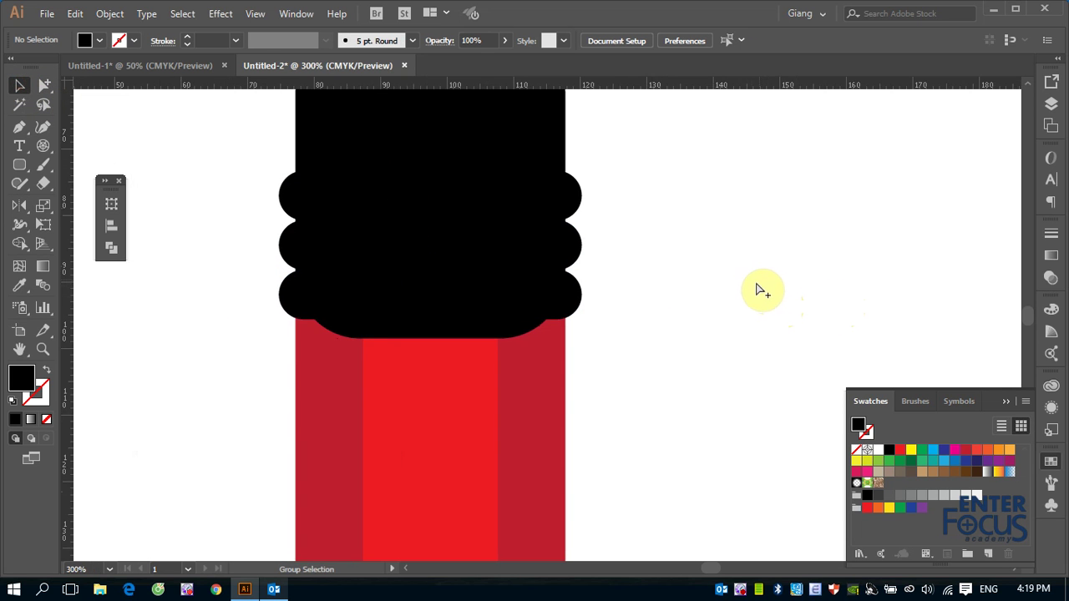
key(ctrl+minus)
key(ctrl+minus)
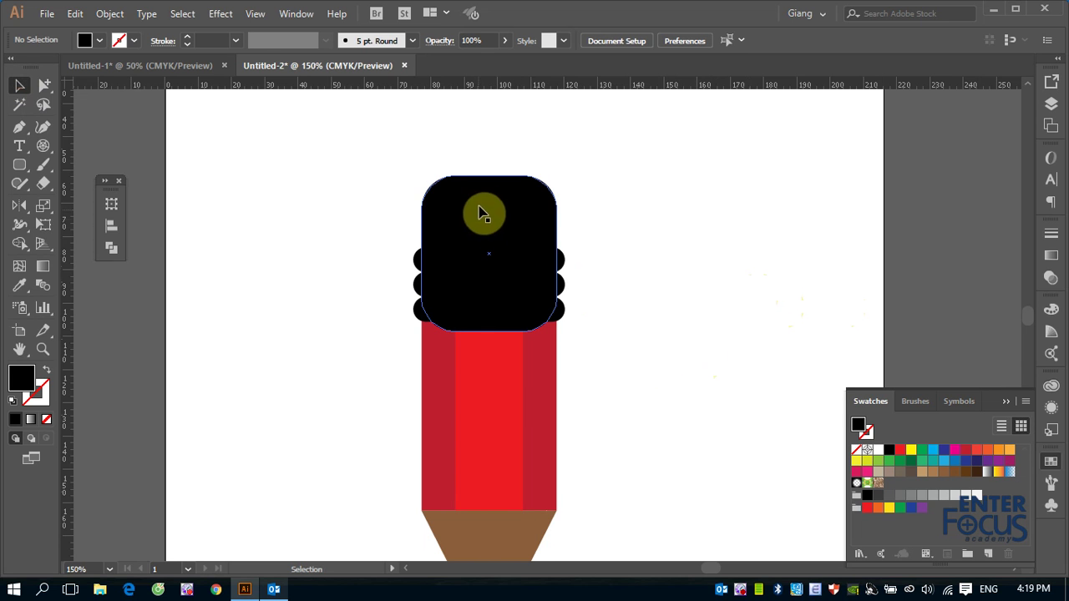
- Shorten the black eraser cap by pulling its bottom edge up behind the bands
click(482, 209)
drag(491, 331, 492, 331)
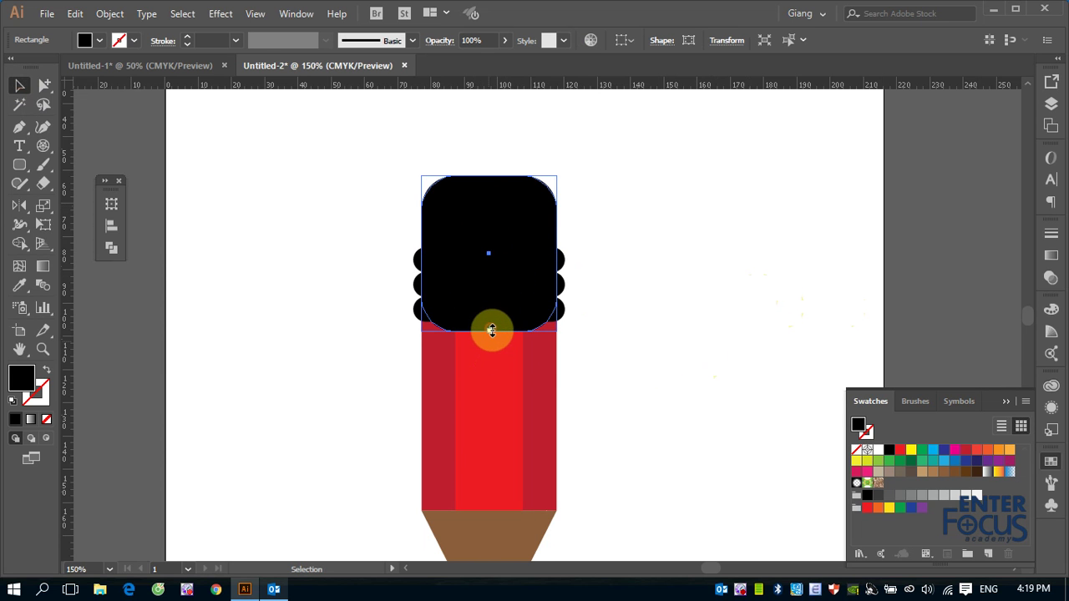
click(490, 333)
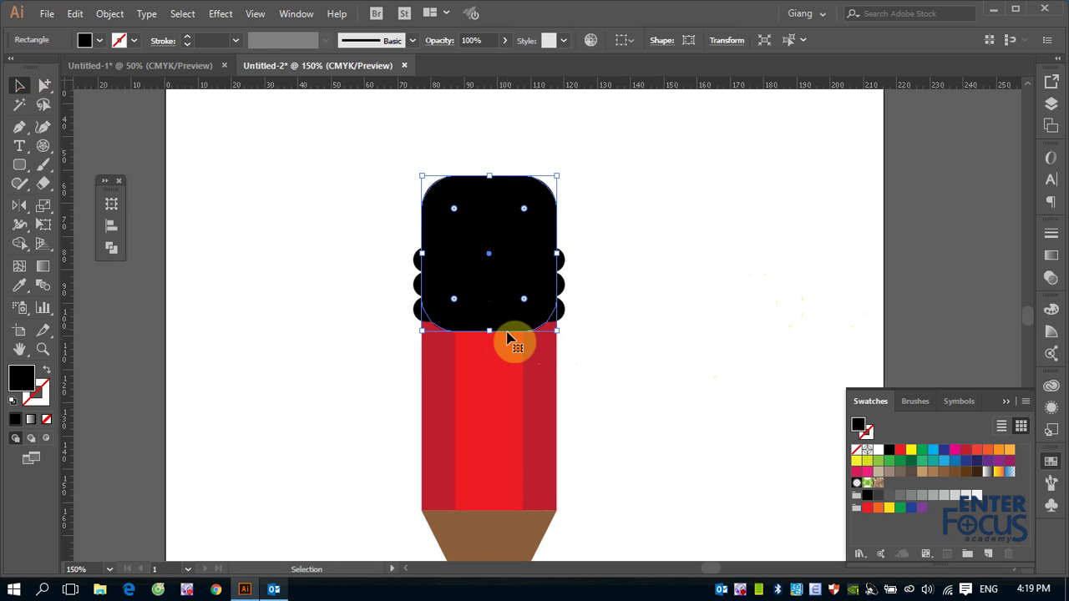
click(494, 332)
drag(493, 331, 490, 320)
click(668, 327)
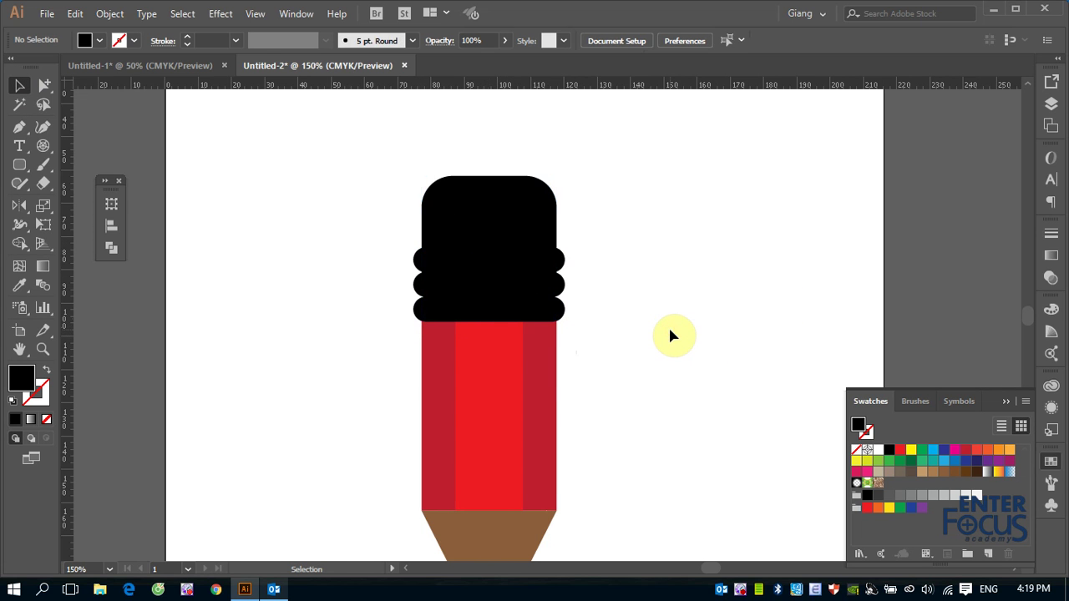
- Fill the three bands under the eraser with yellow
click(557, 316)
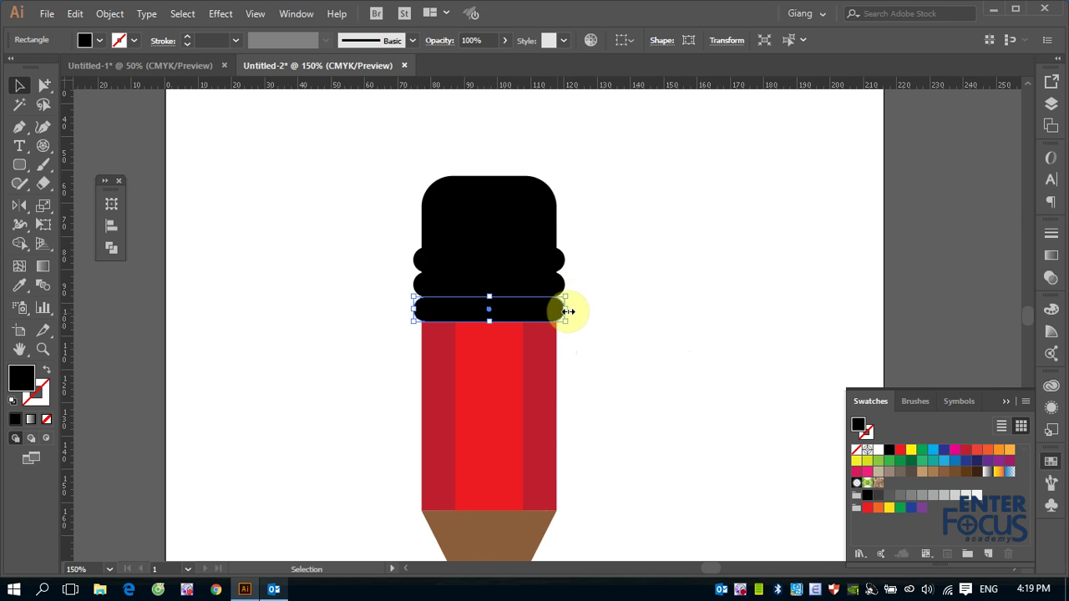
shift+click(557, 284)
shift+click(557, 255)
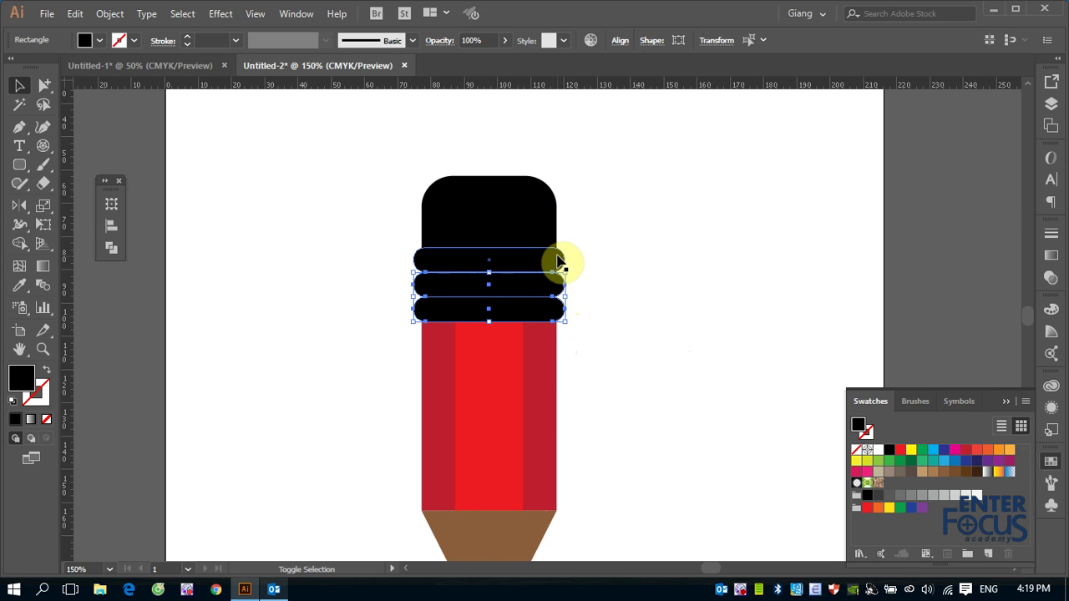
click(911, 453)
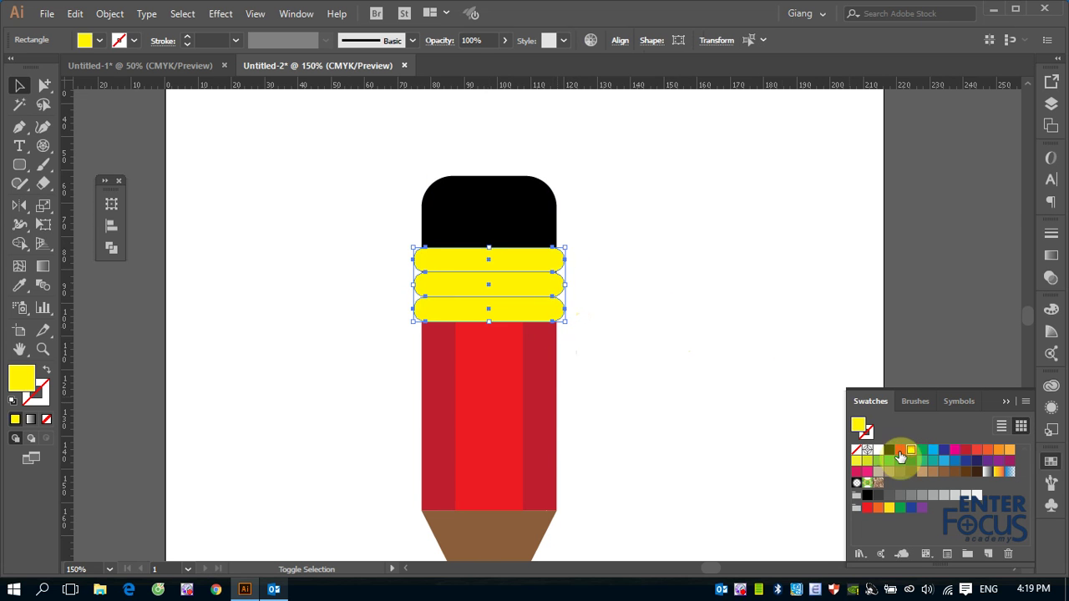
click(748, 351)
- Widen the three yellow bands evenly on both sides and recolour them light gray
key(ctrl+minus)
key(ctrl+minus)
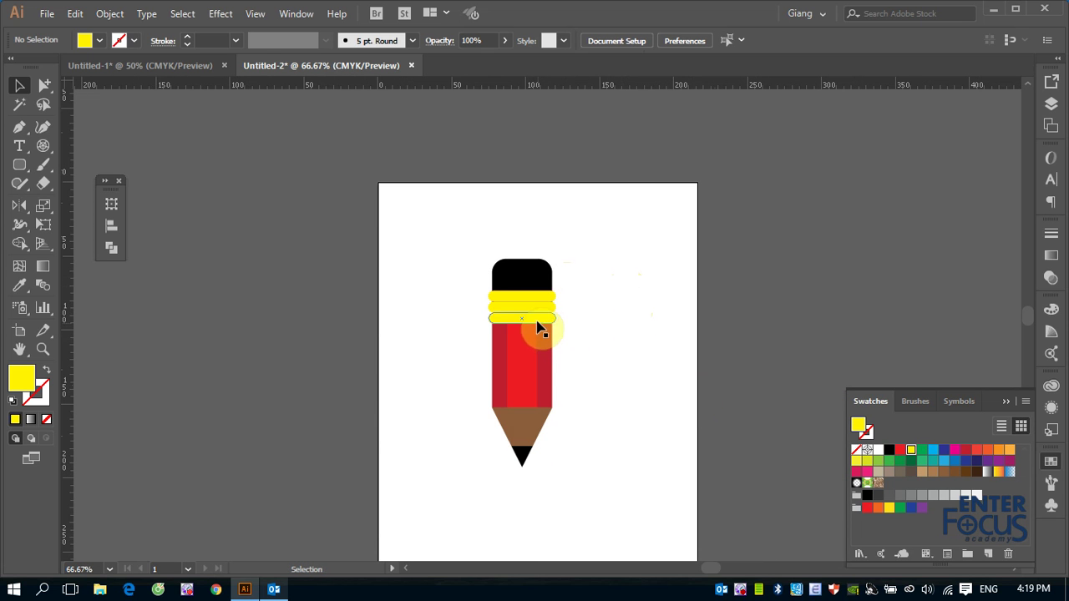
drag(473, 274, 618, 345)
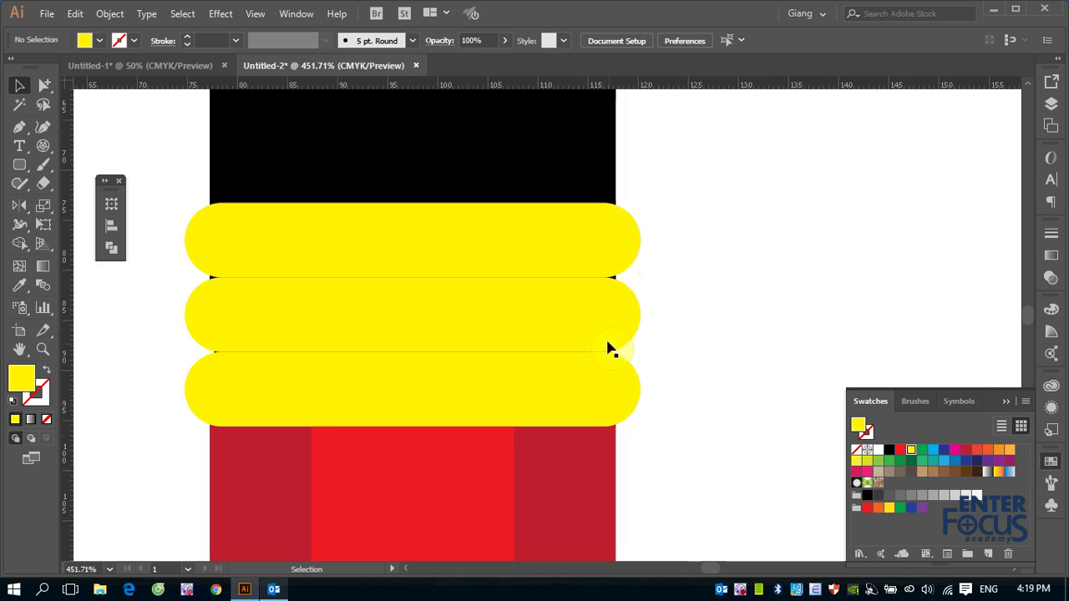
click(610, 253)
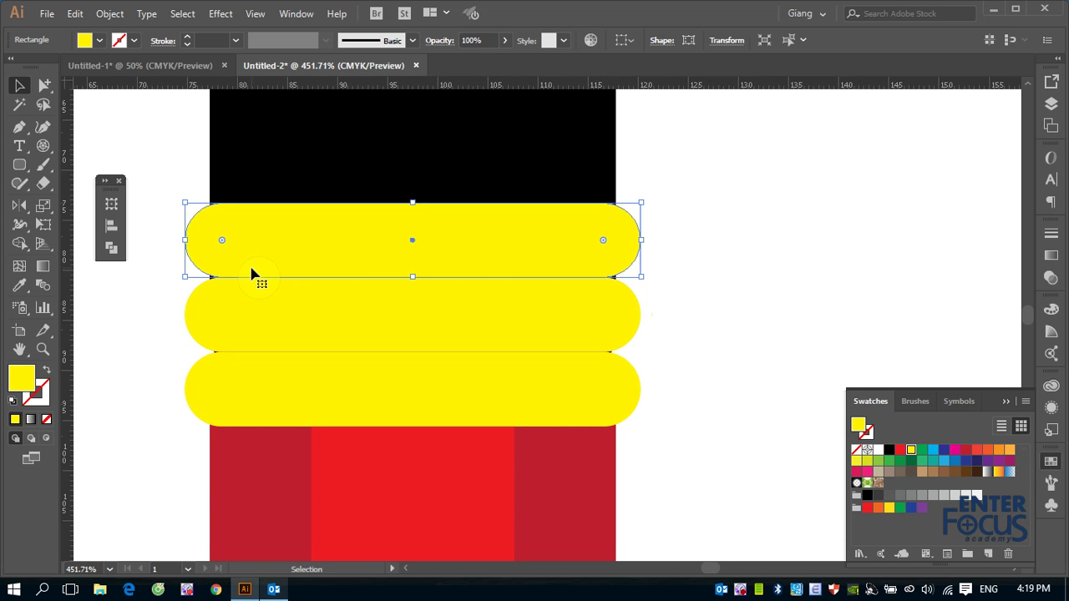
shift+click(224, 321)
shift+click(247, 398)
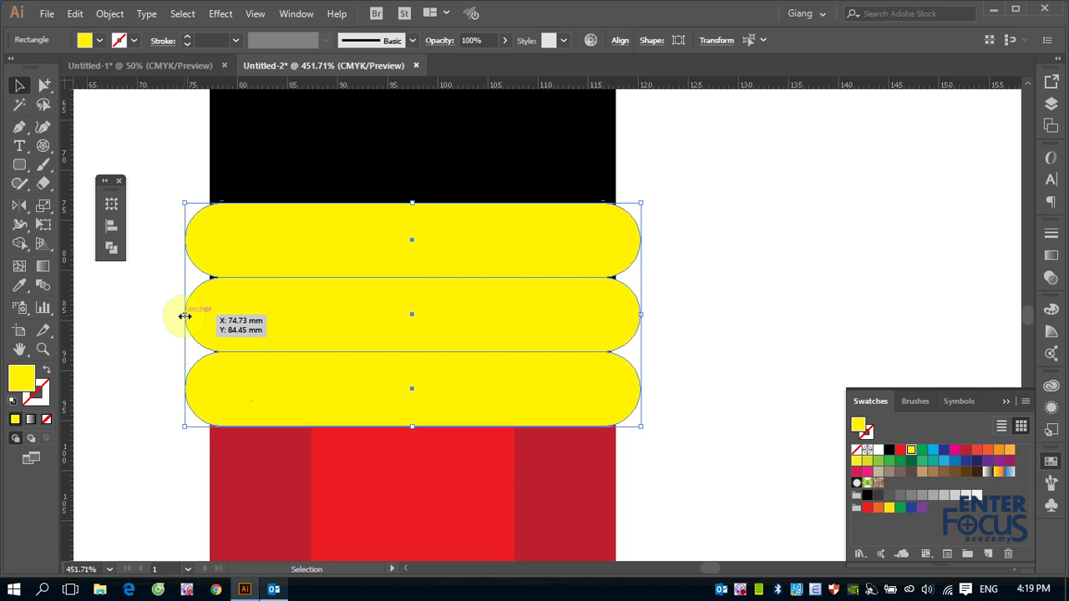
drag(184, 316, 176, 316)
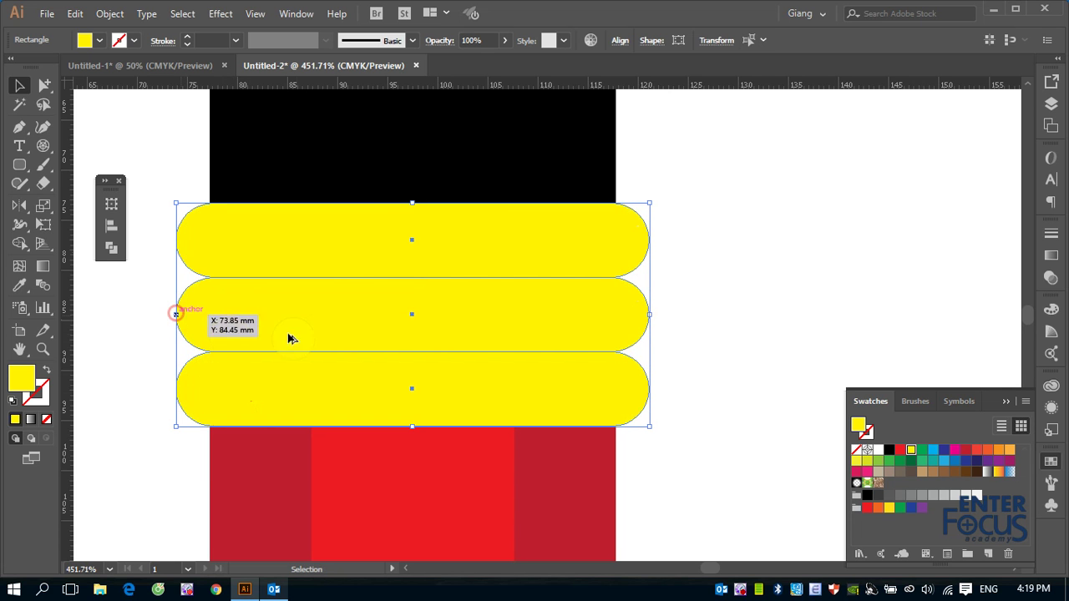
click(933, 496)
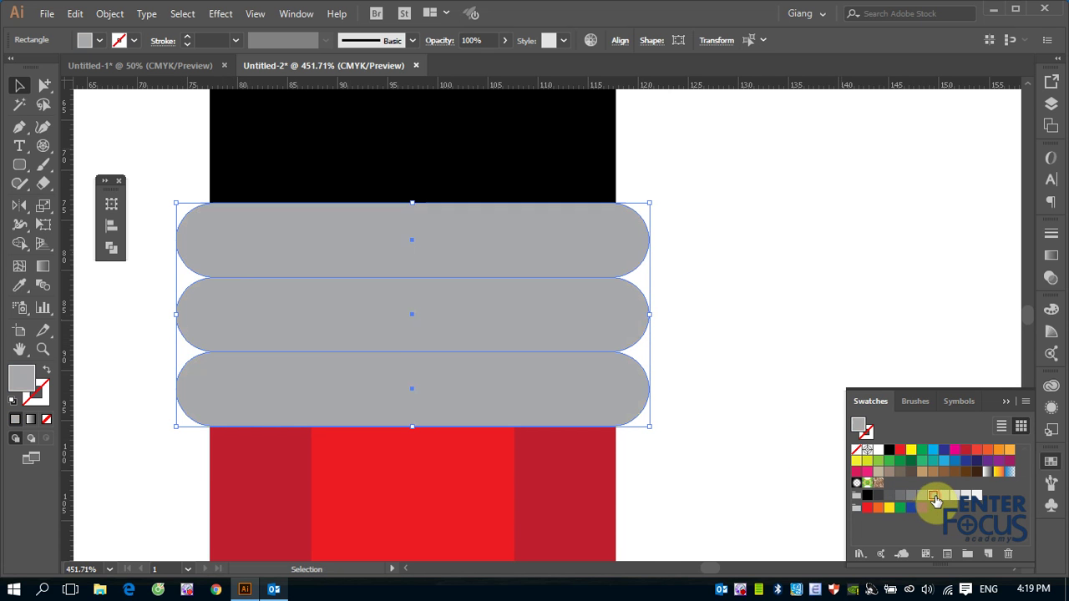
click(817, 310)
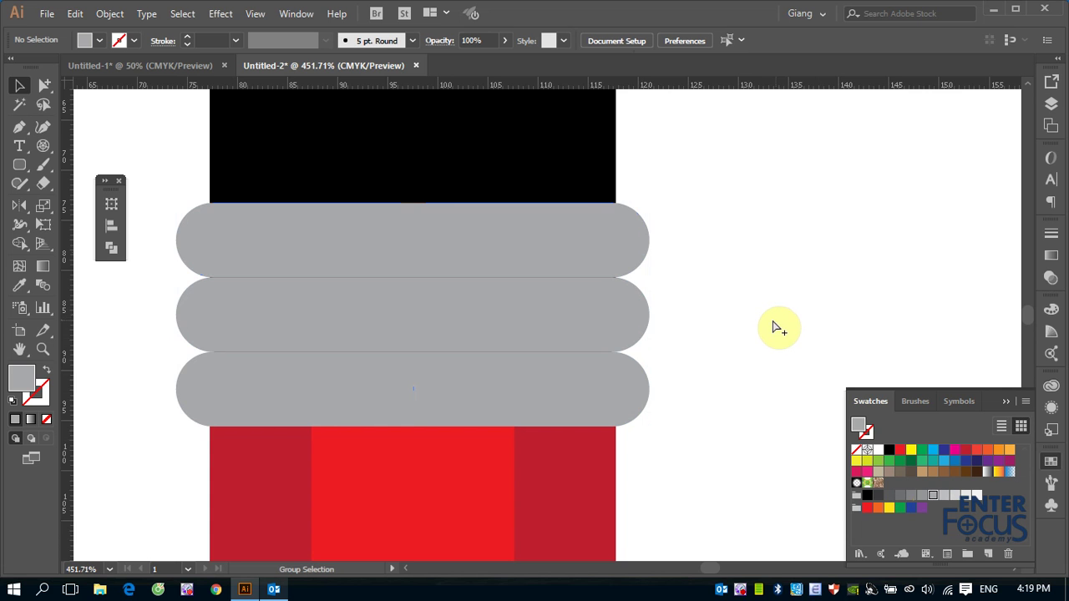
key(ctrl+1)
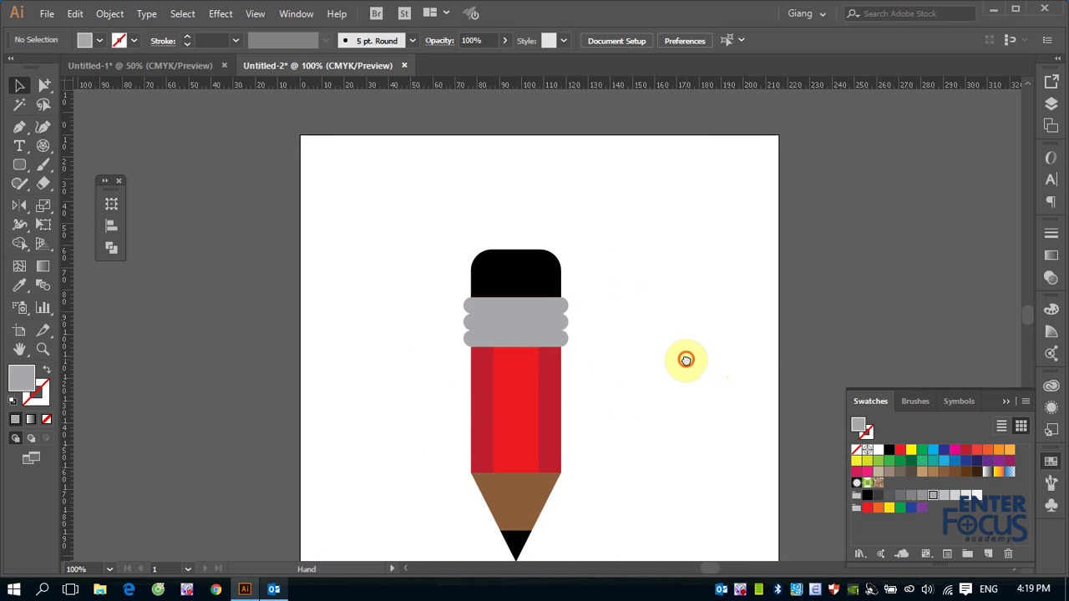
- Marquee-select every pencil part and group them with Ctrl+G
drag(686, 360, 651, 253)
drag(392, 122, 602, 453)
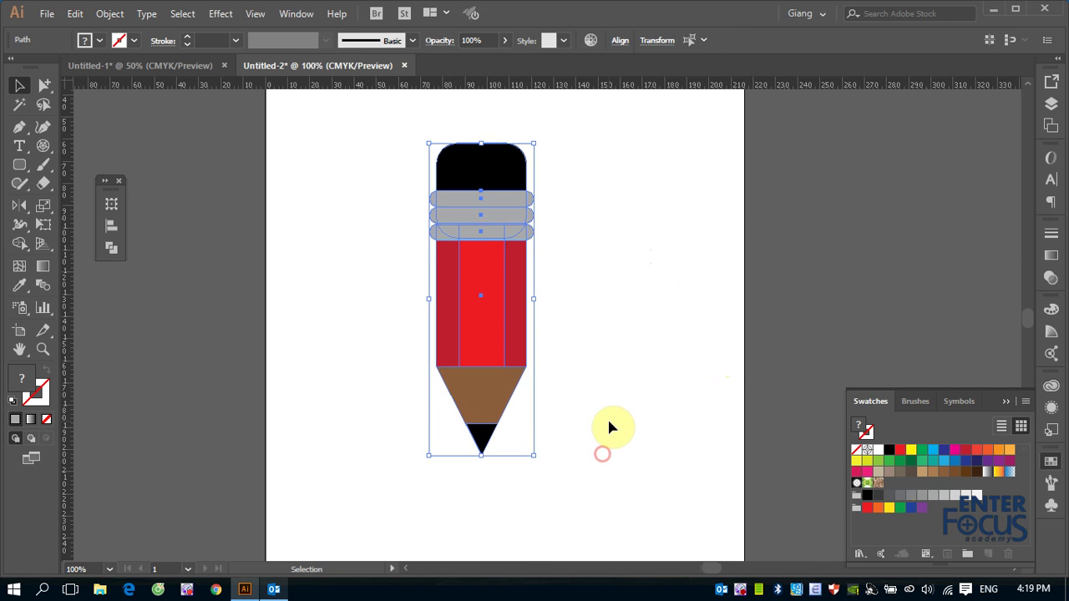
key(ctrl+g)
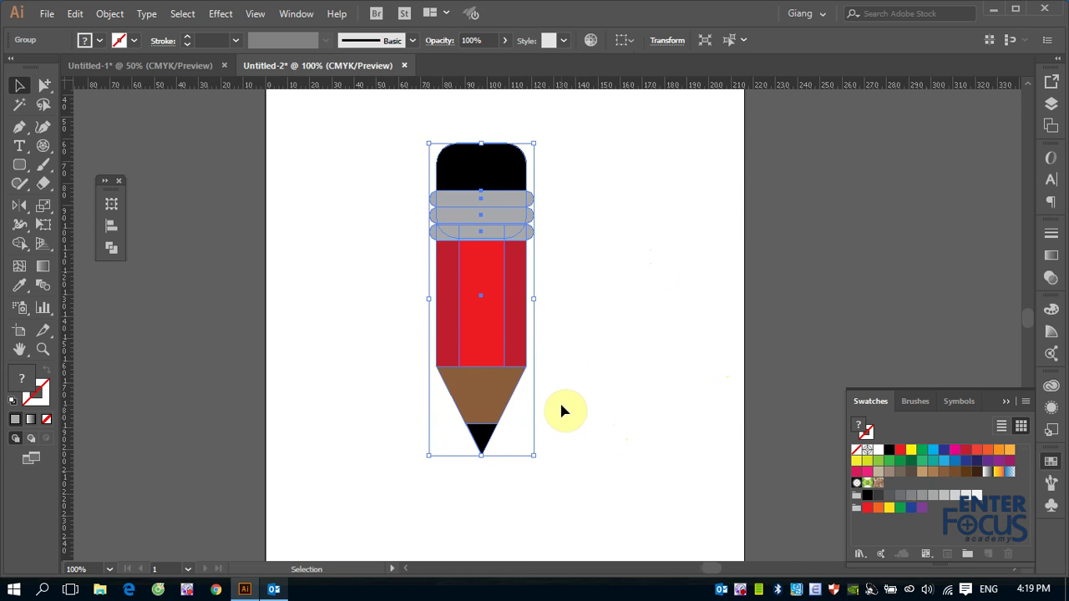
key(ctrl+minus)
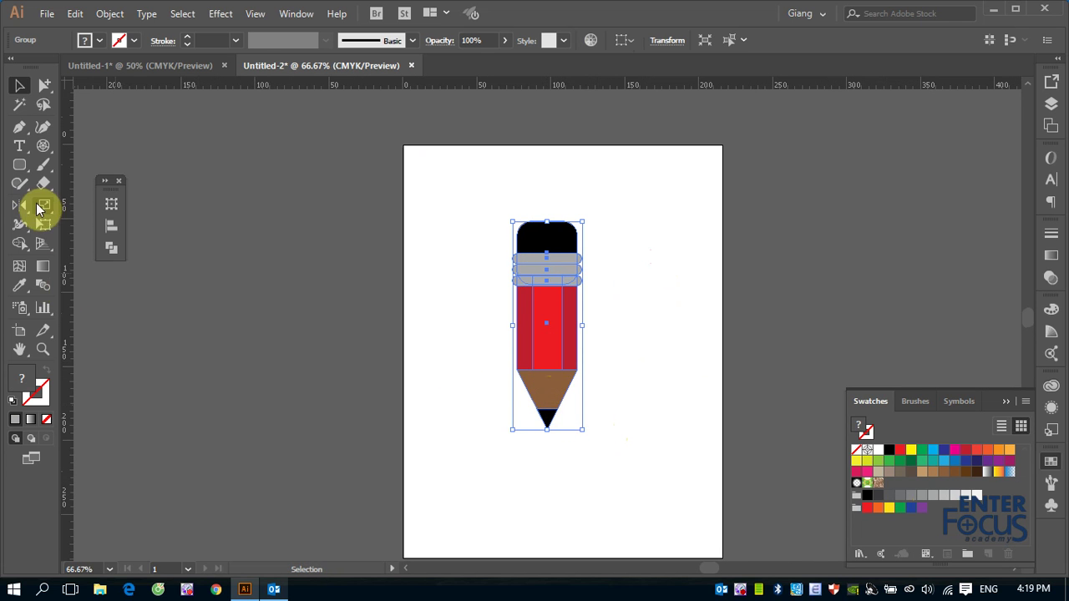
- Draw a large square covering the pencil with the Rectangle Tool
drag(19, 164, 77, 171)
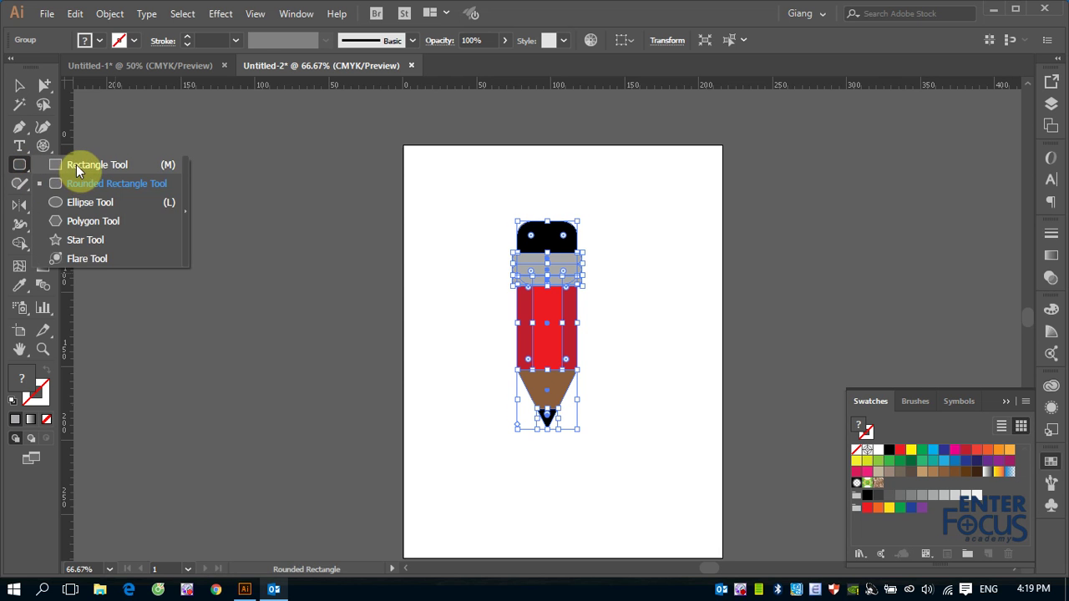
click(78, 172)
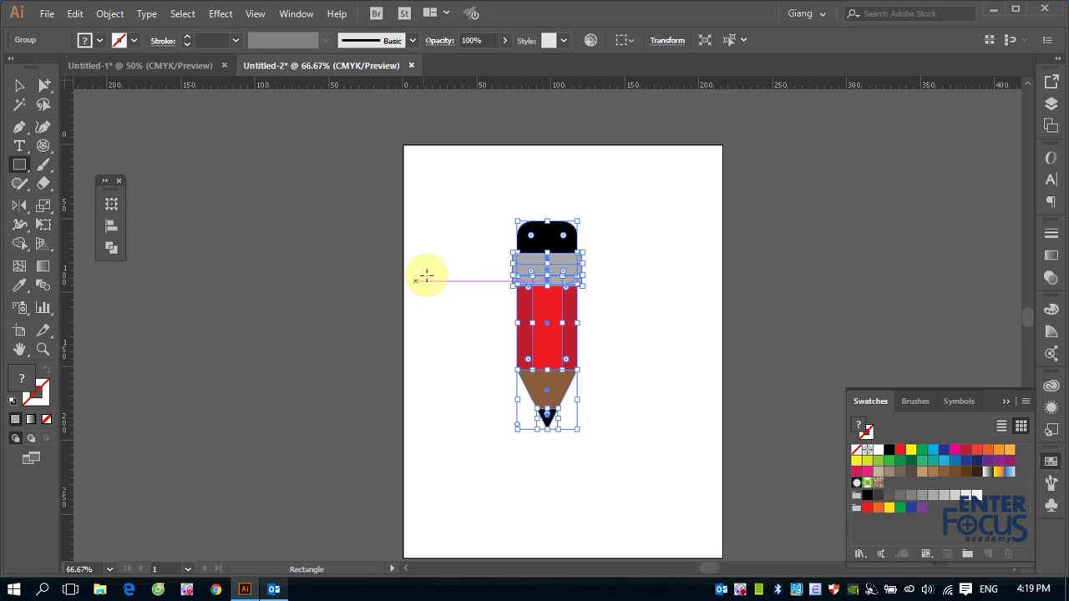
drag(435, 235, 635, 485)
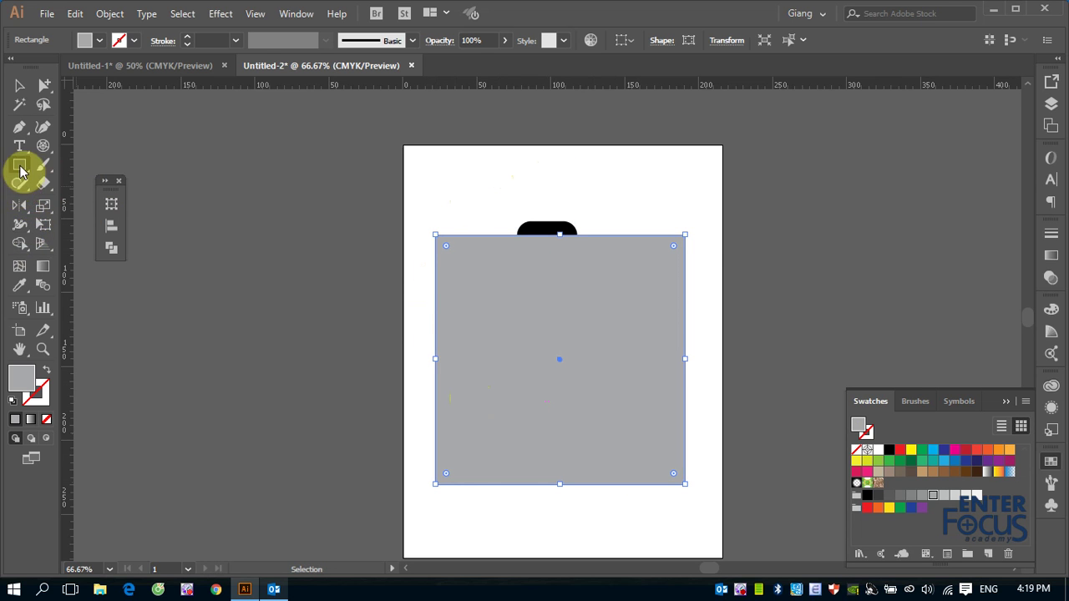
- Rotate the square 45° into a diamond
drag(19, 206, 64, 206)
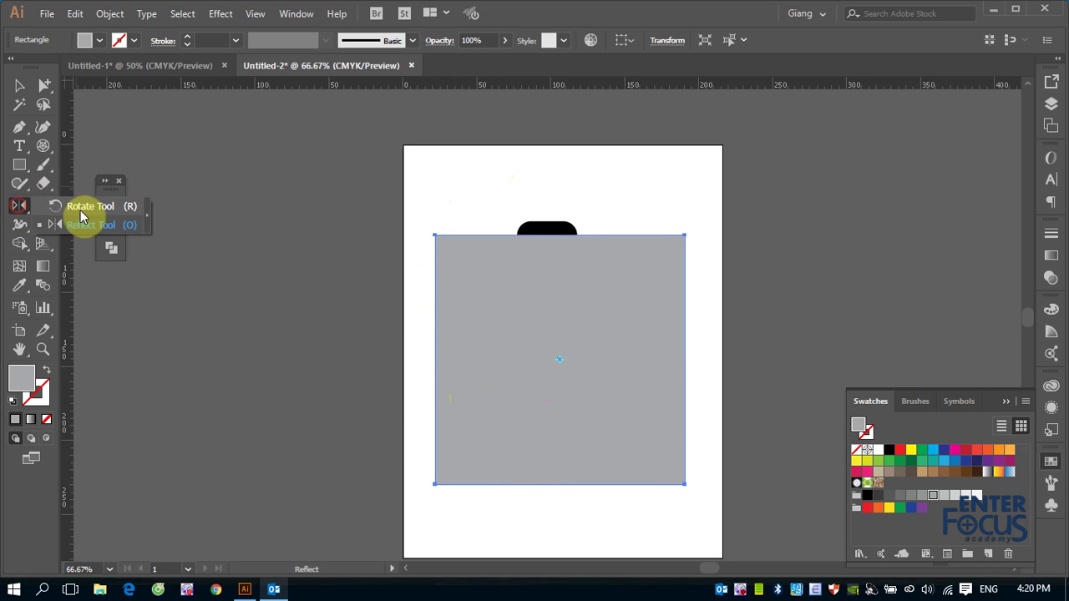
double_click(19, 206)
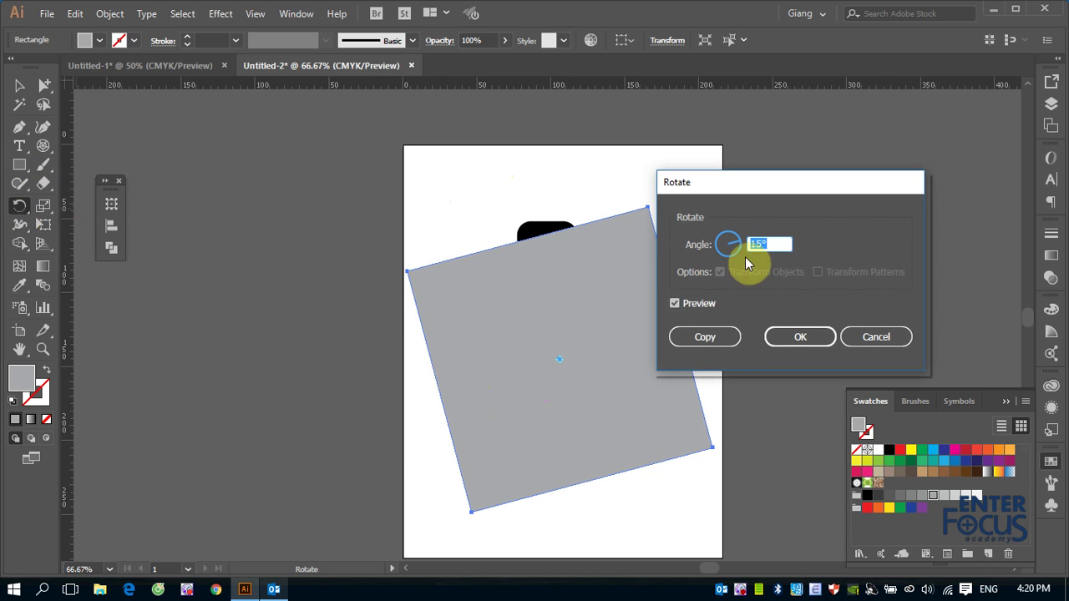
text(45)
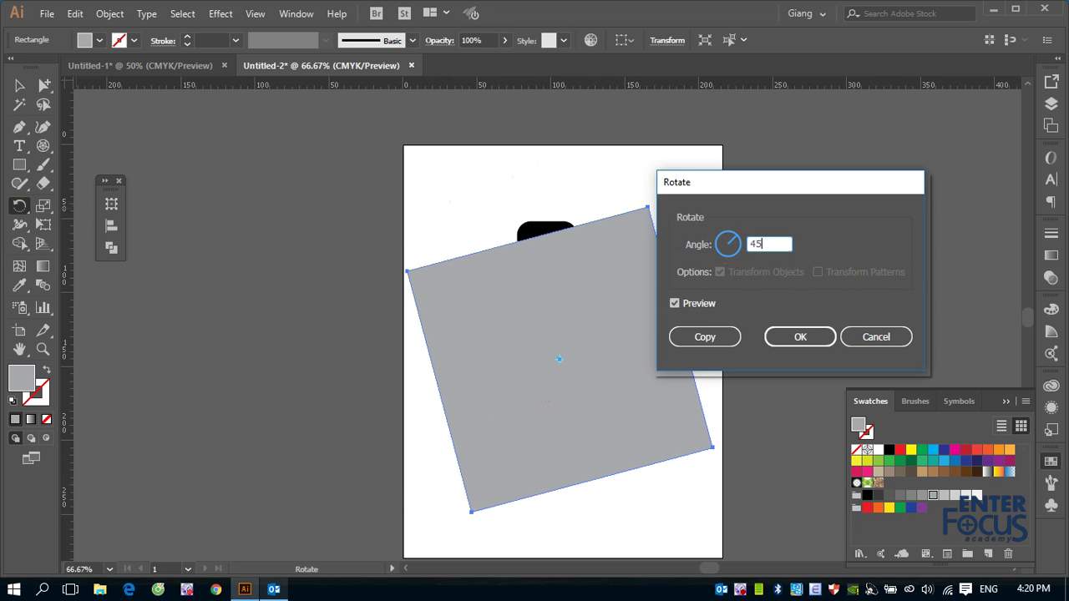
key(Return)
click(18, 87)
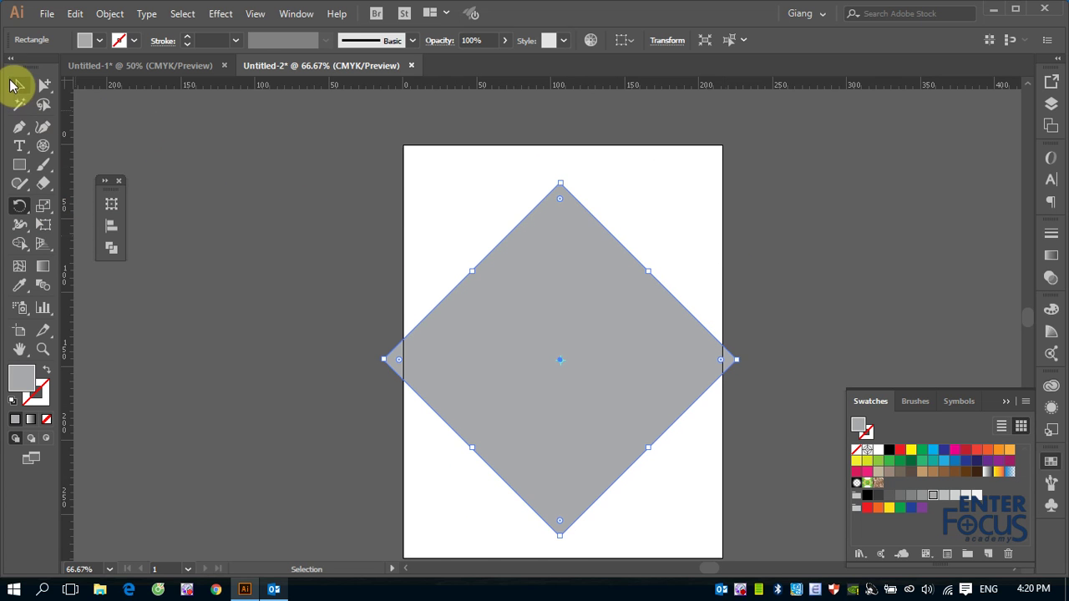
click(638, 199)
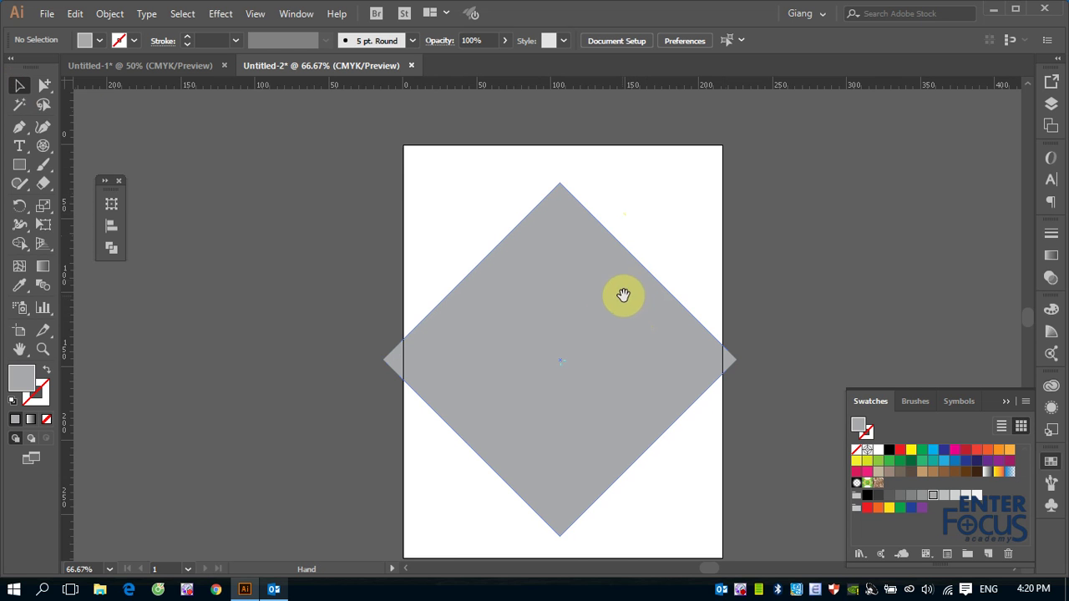
- Drag the diamond right and slightly down so it sits beside the pencil
drag(623, 296, 516, 282)
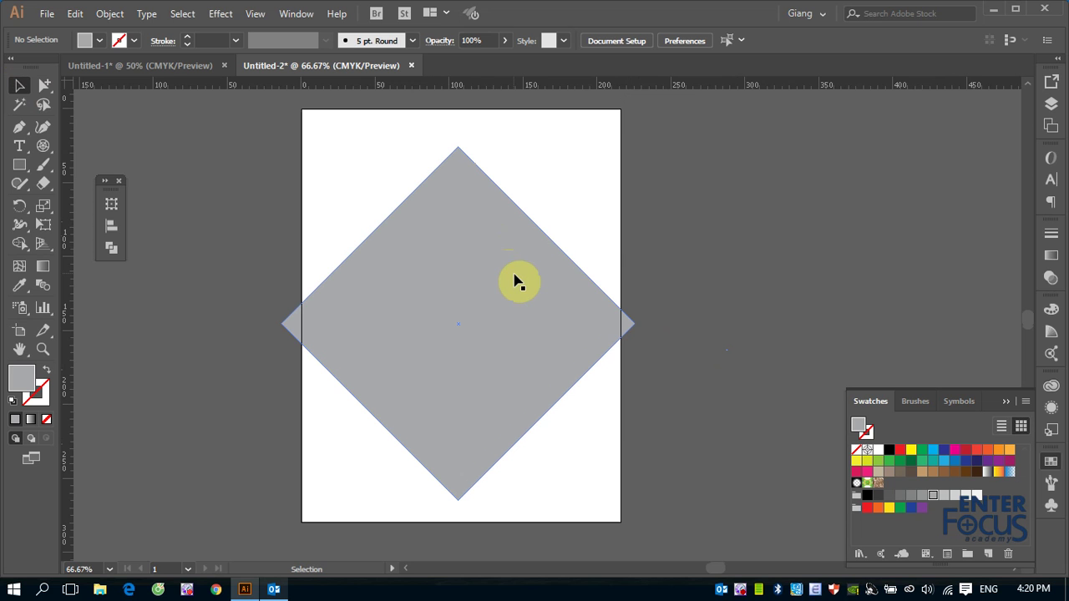
drag(516, 282, 705, 256)
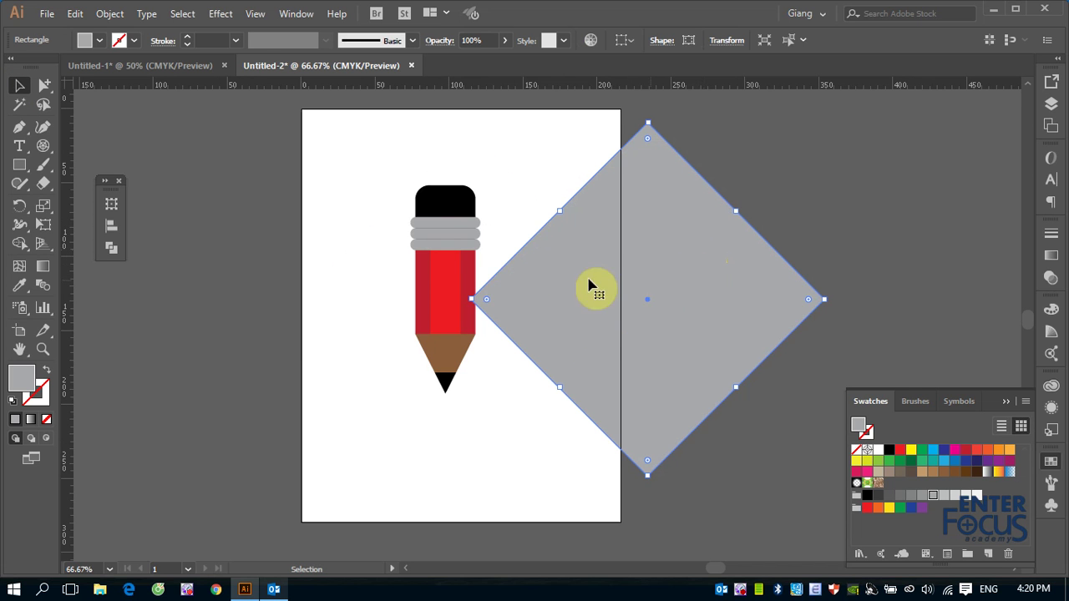
drag(560, 286, 592, 317)
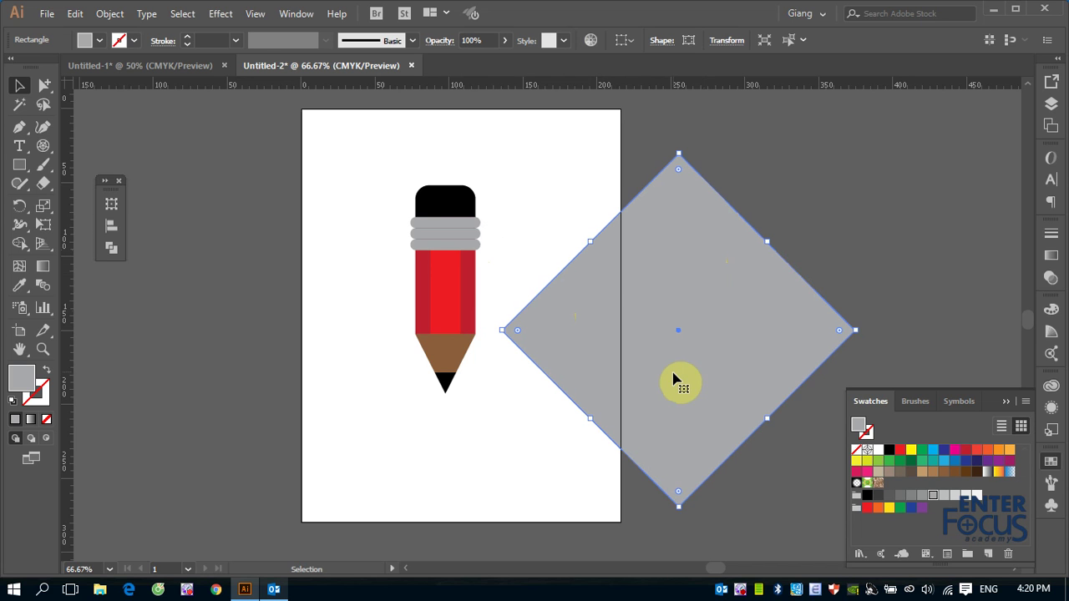
click(19, 166)
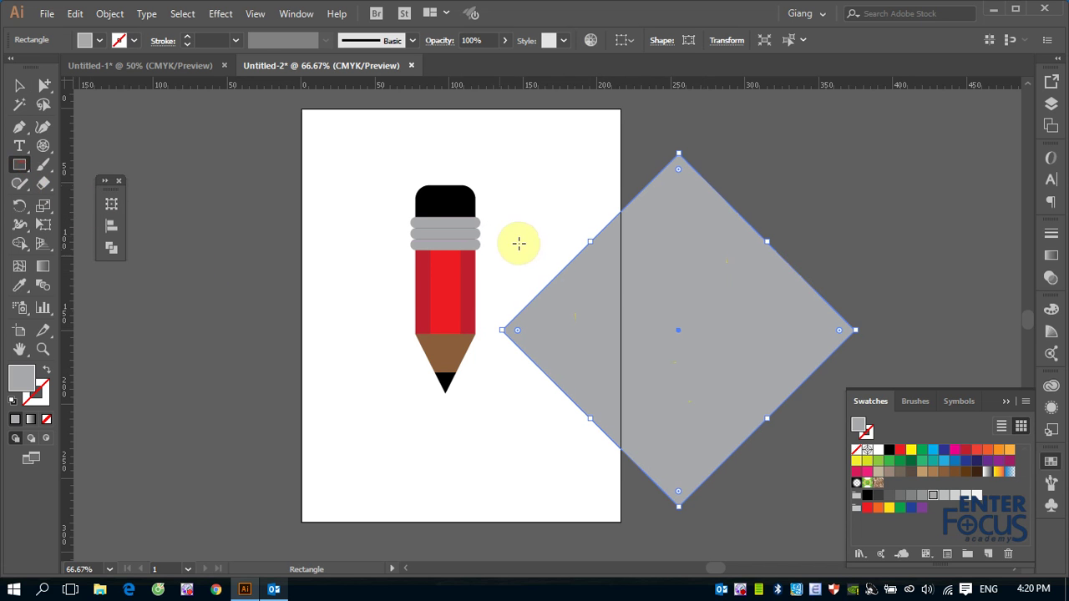
- Draw a small yellow rectangle between the pencil and diamond, then open the Object menu
drag(533, 216, 639, 299)
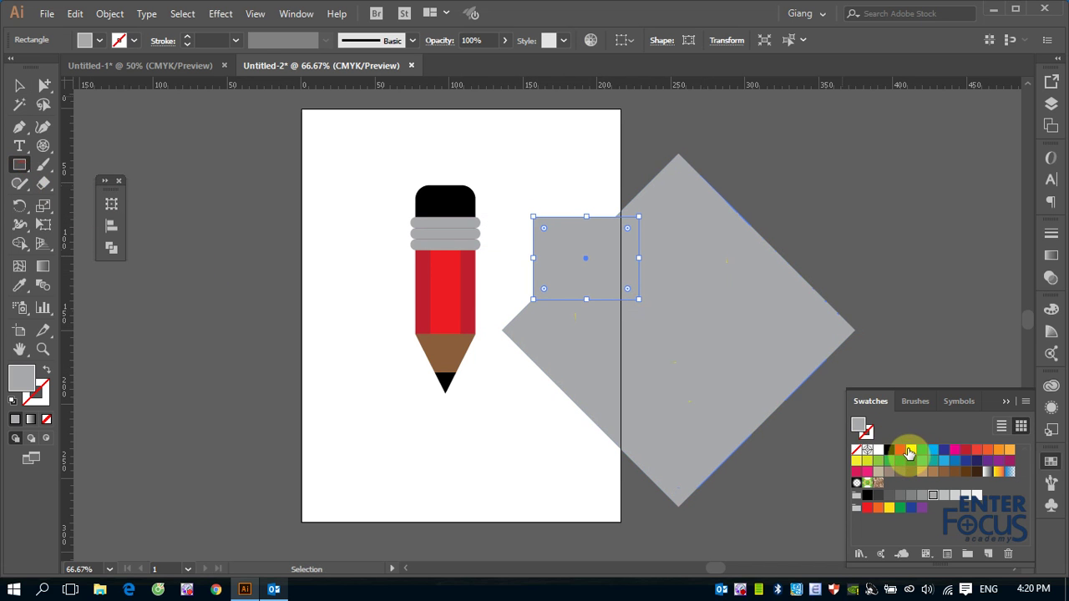
click(909, 452)
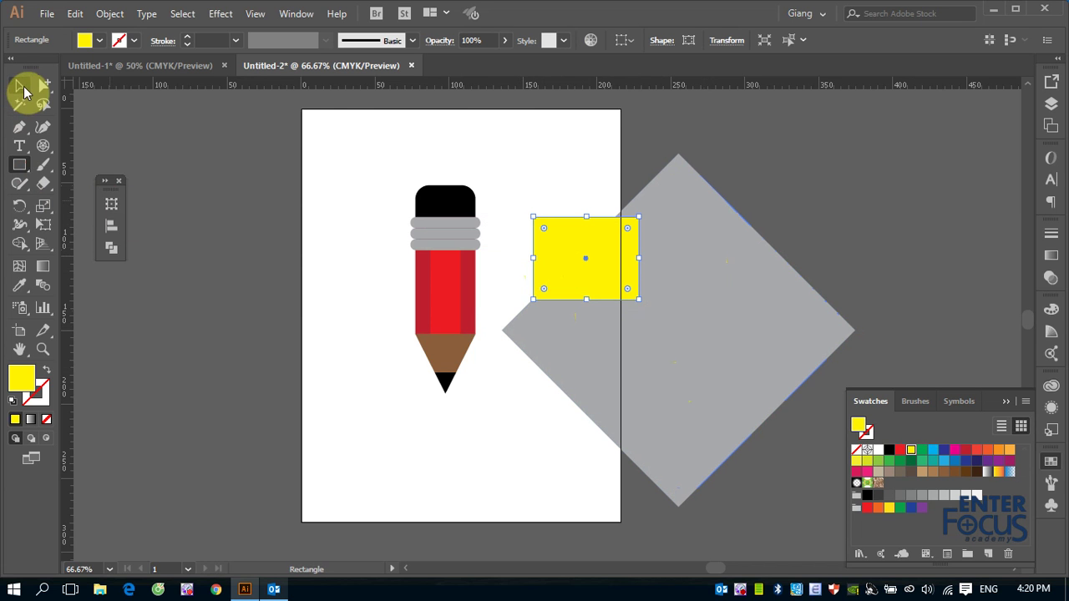
click(21, 87)
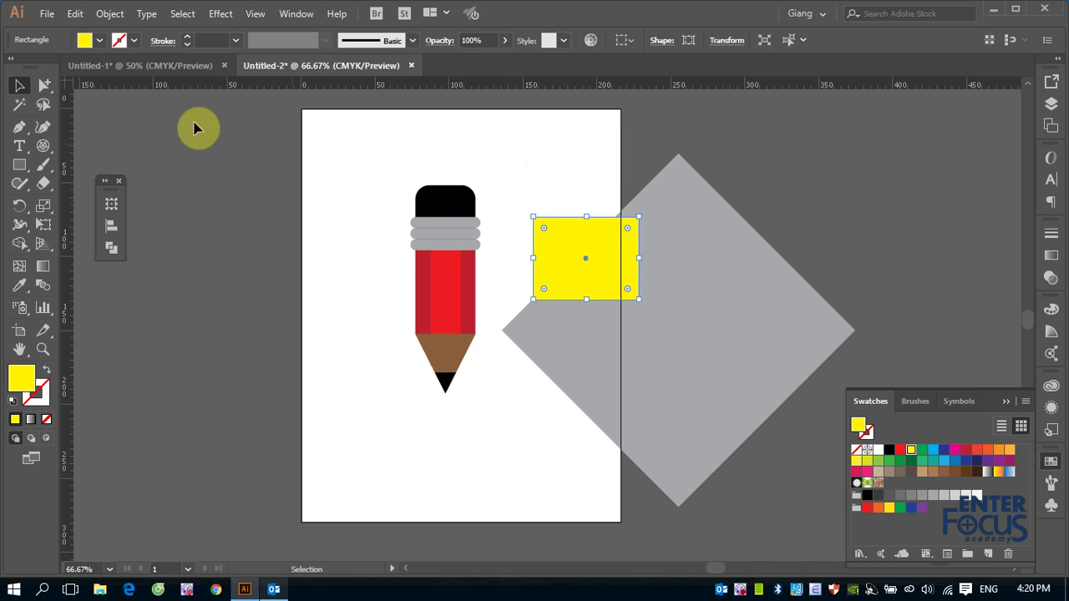
click(104, 18)
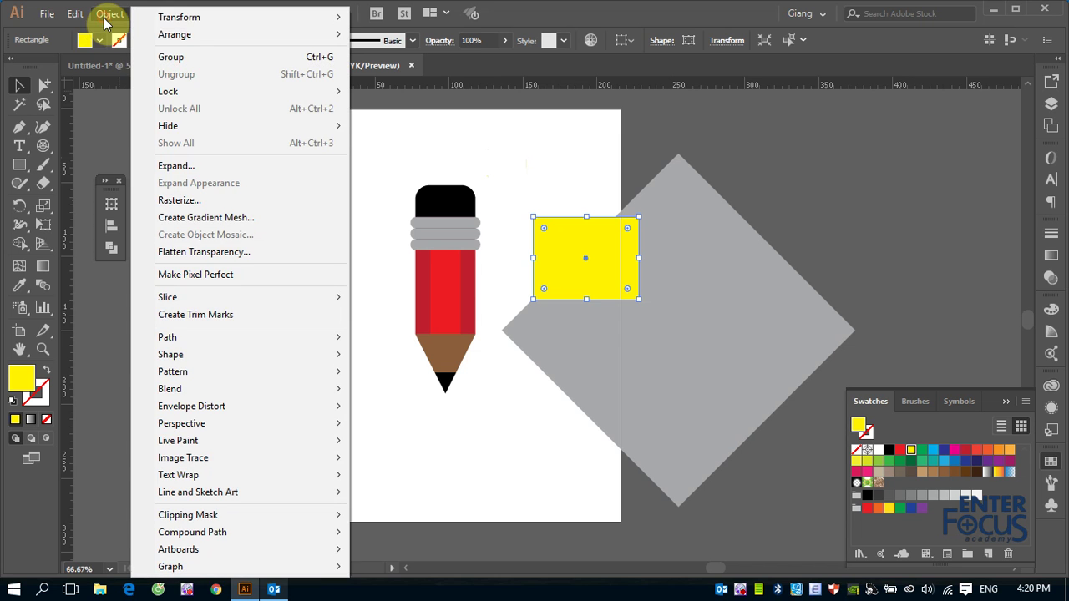
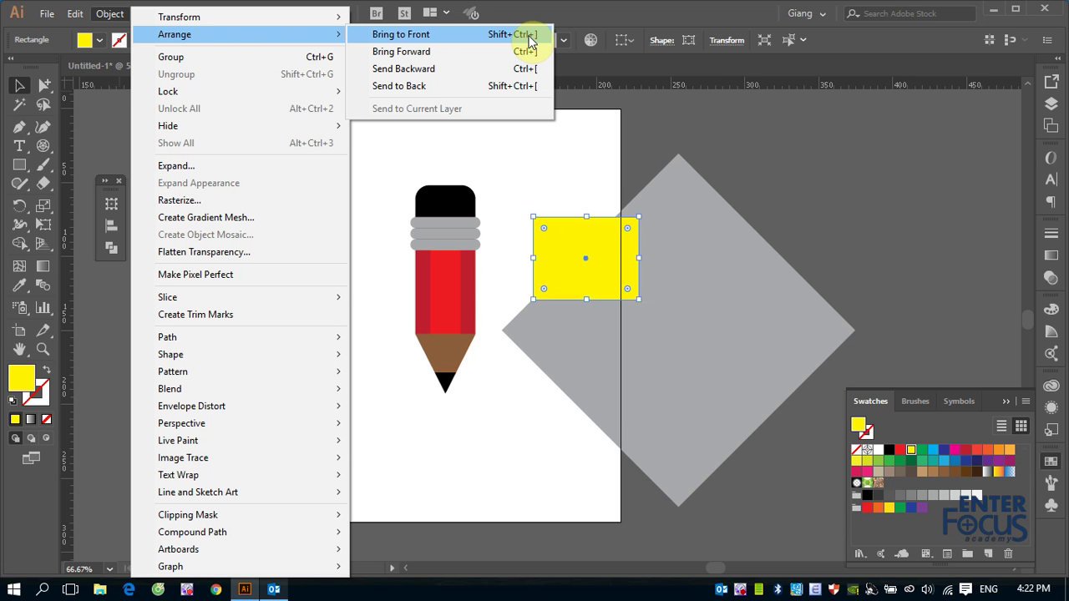
- Bring the yellow rectangle to the front and draw a second rectangle mid-artboard
click(825, 151)
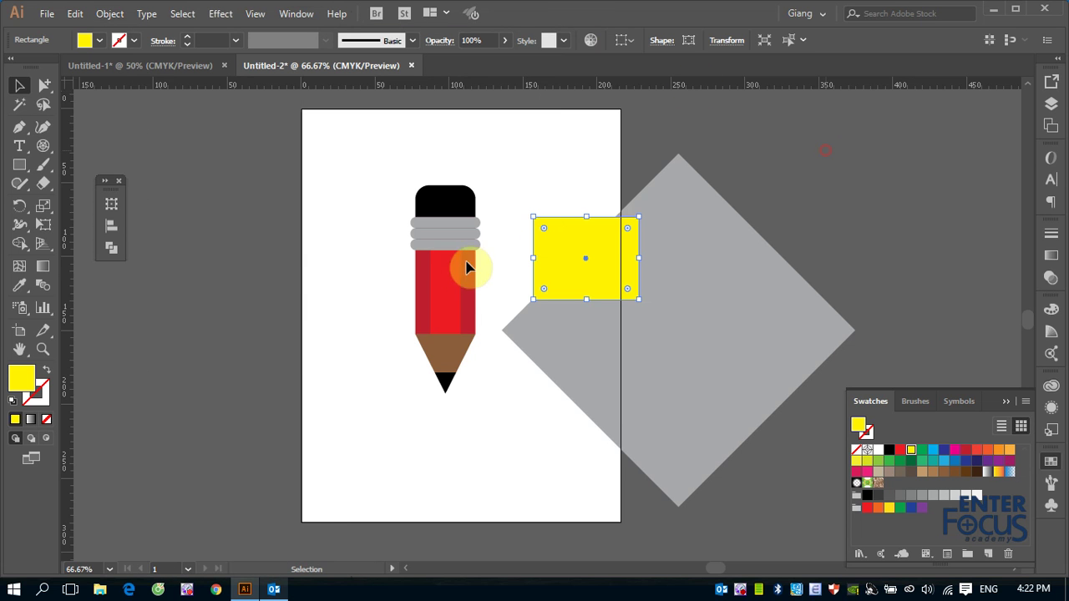
drag(470, 262, 245, 244)
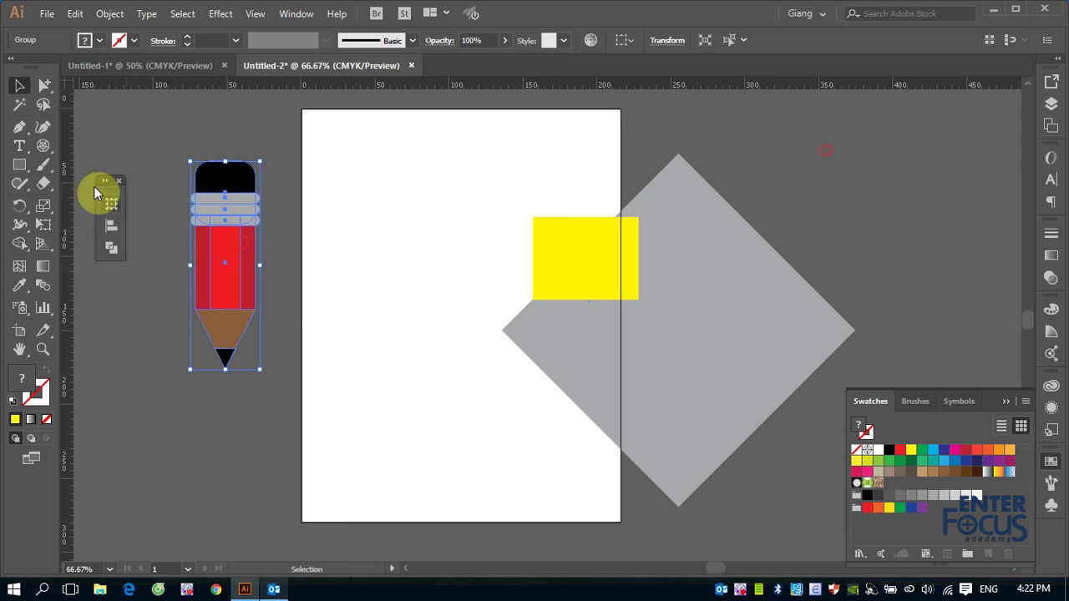
click(19, 164)
drag(460, 248, 551, 358)
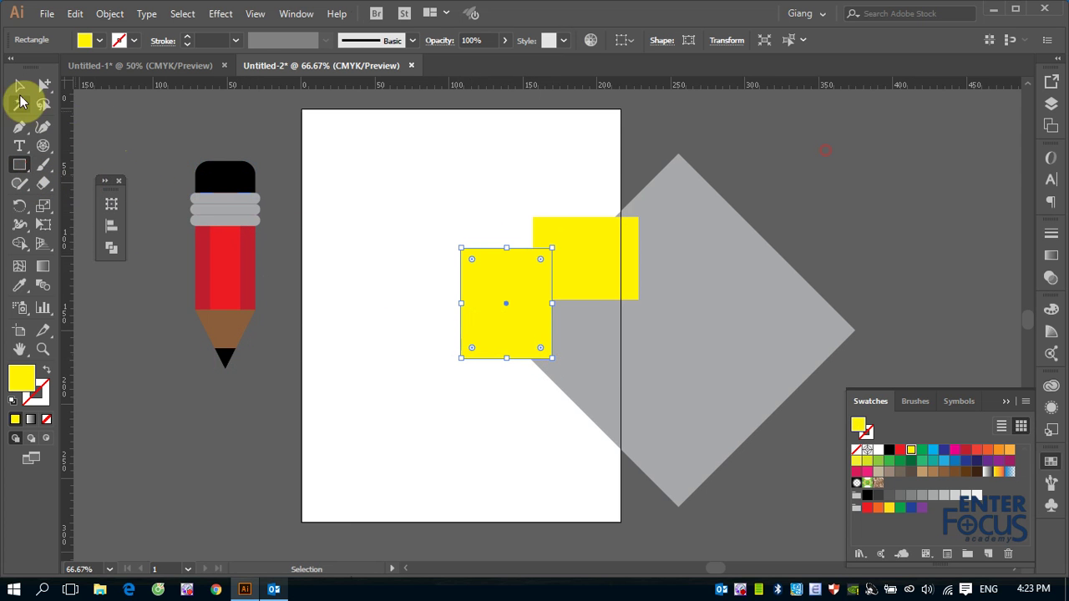
- Put one yellow rectangle over the pencil's top and the other at the artboard bottom
click(19, 86)
drag(239, 203, 387, 203)
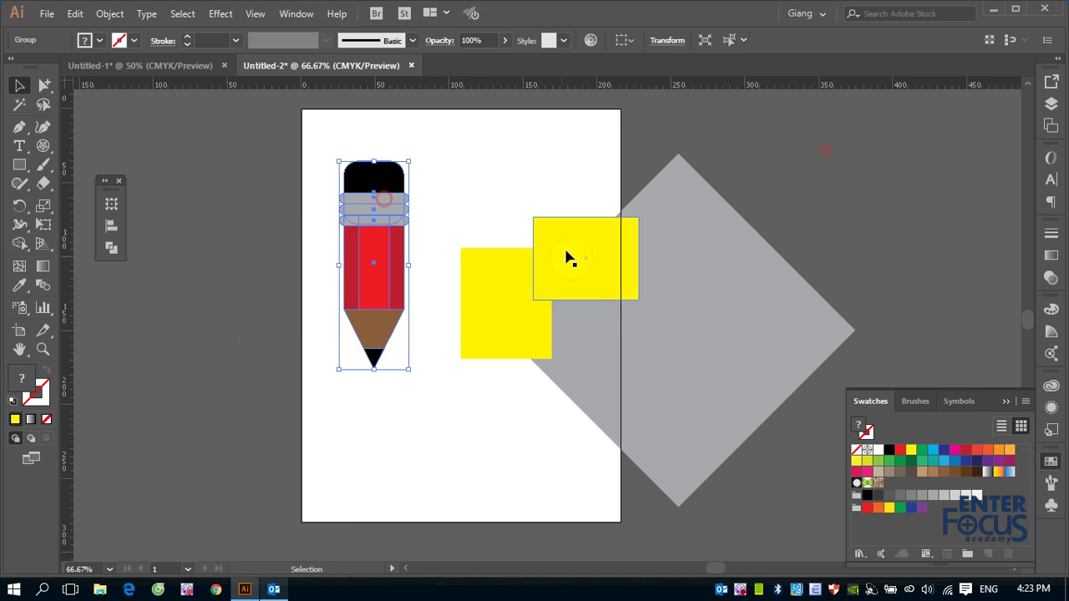
drag(573, 254, 404, 205)
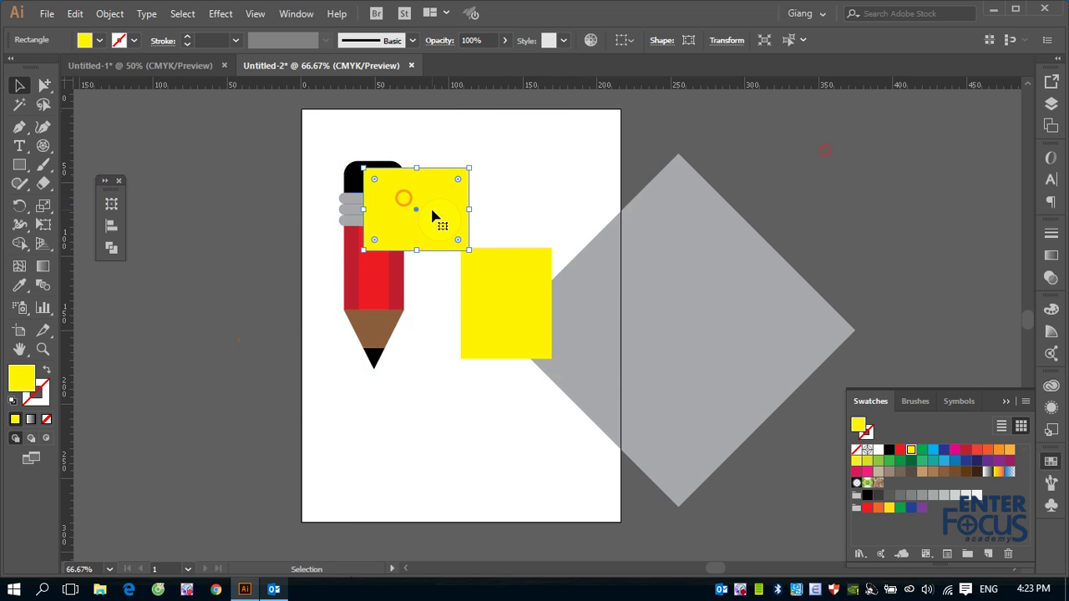
drag(508, 279, 547, 442)
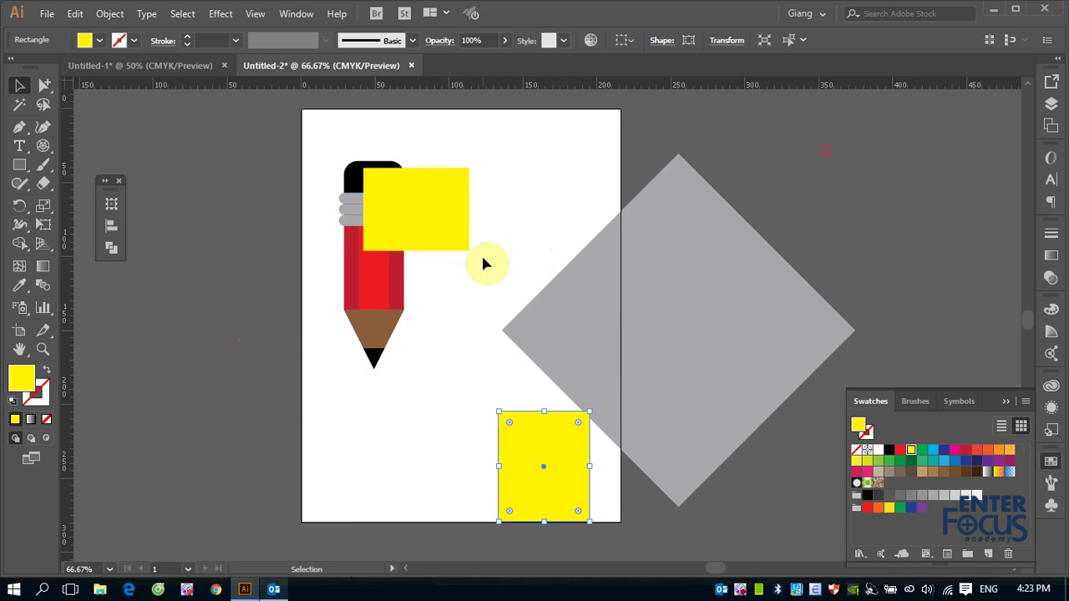
drag(306, 137, 510, 383)
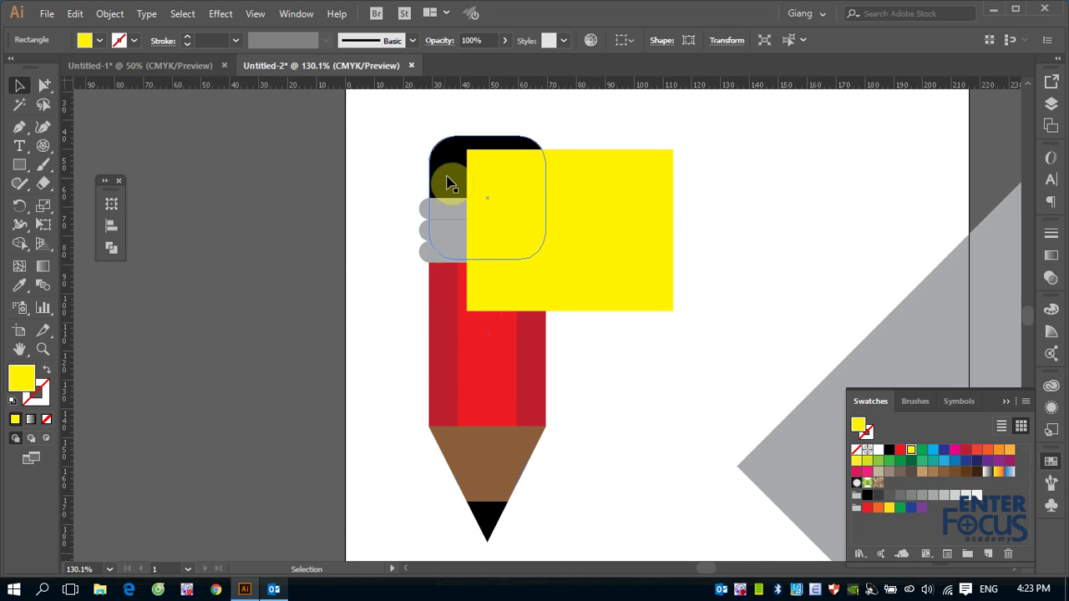
- Send the yellow rectangle to the back so the pencil's black cap and gray bands show
click(632, 190)
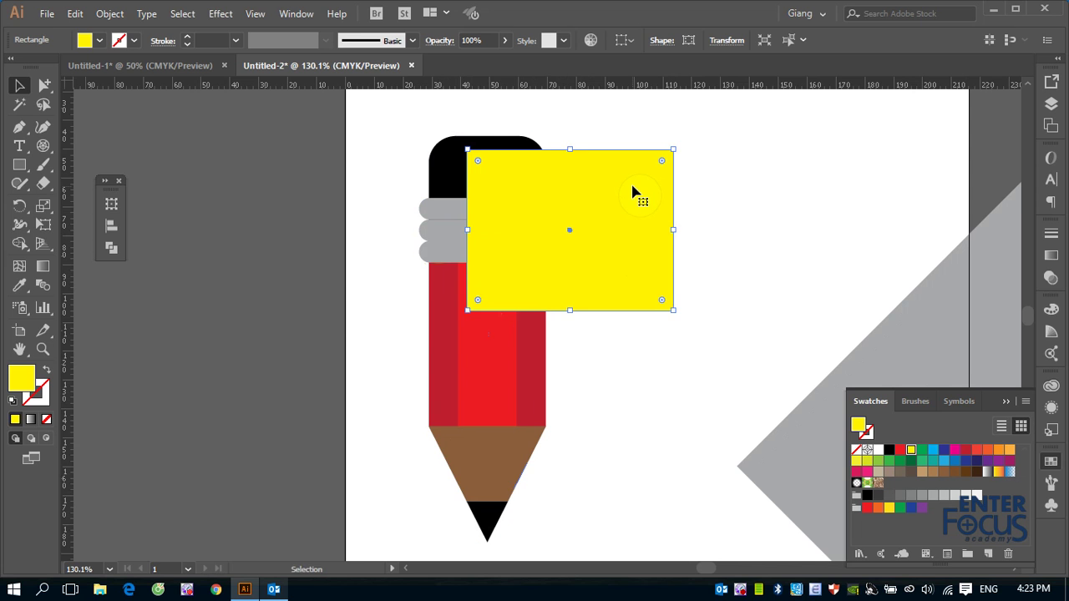
key(ctrl)
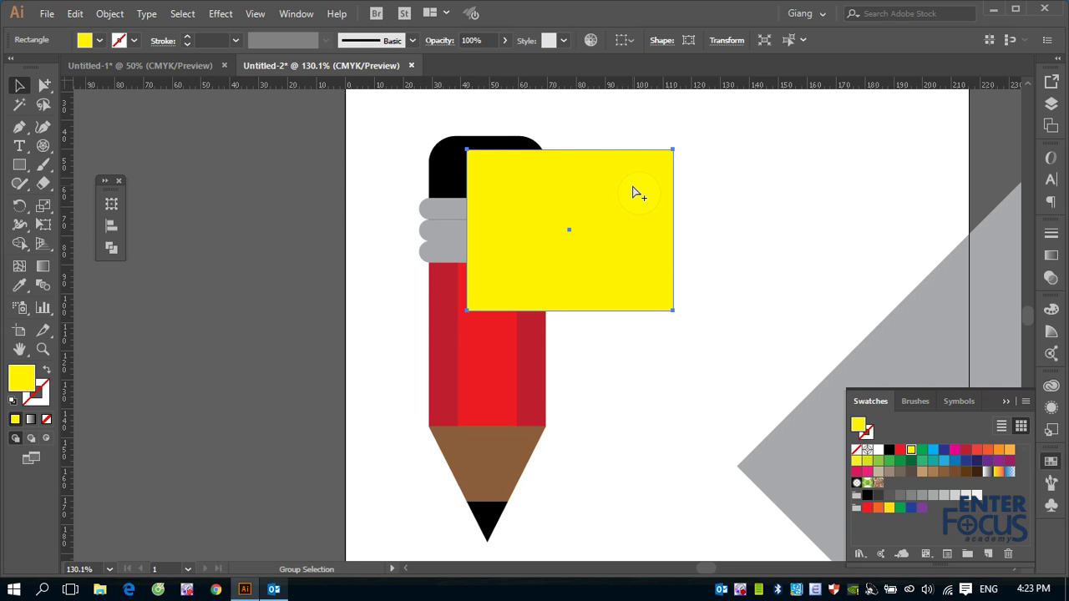
key(ctrl+shift+bracketleft)
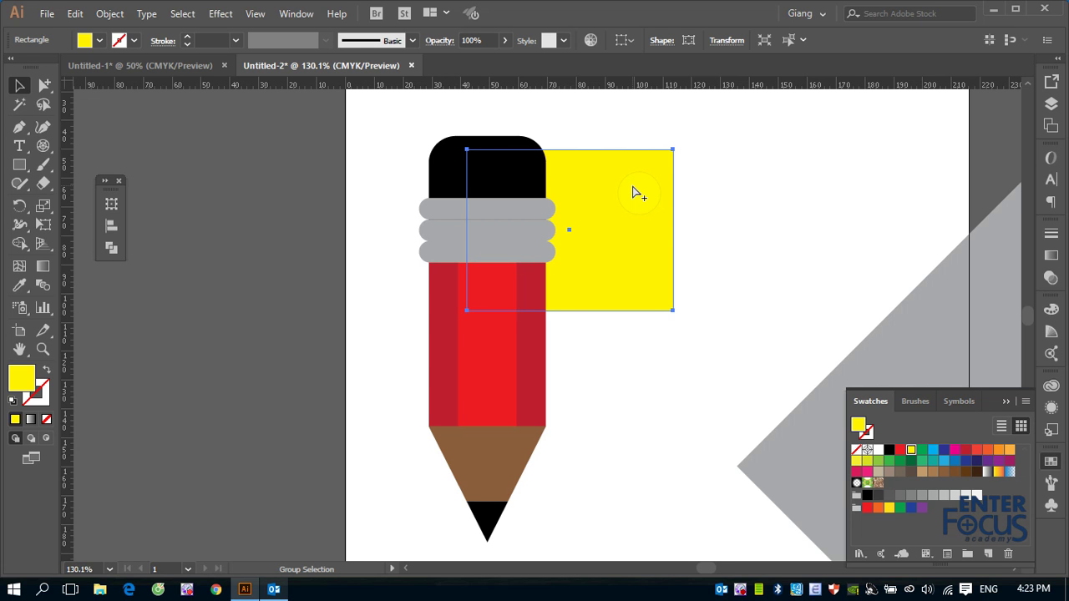
key(v)
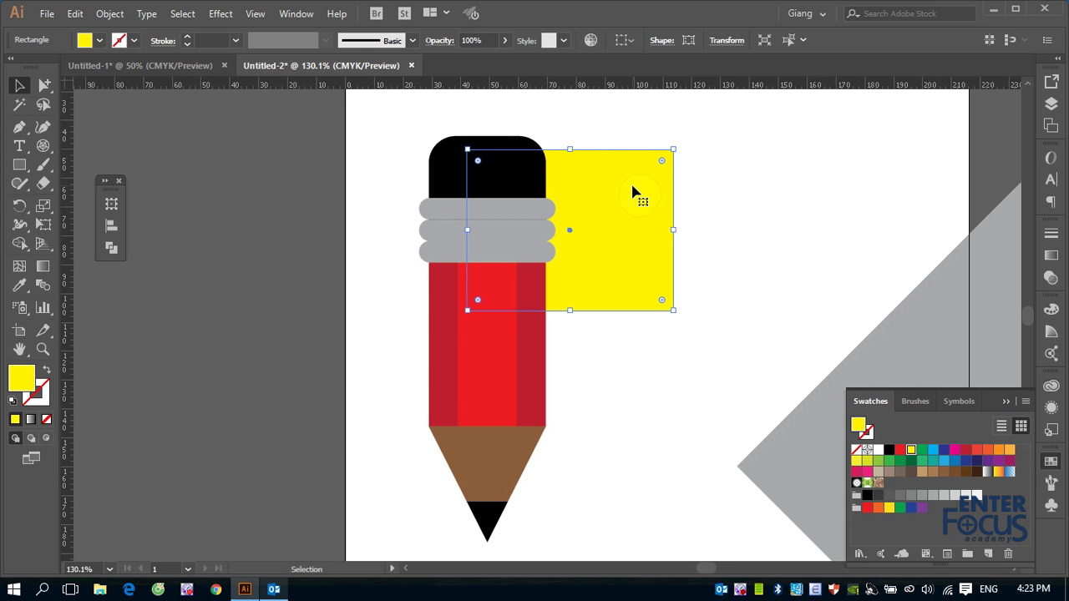
click(438, 161)
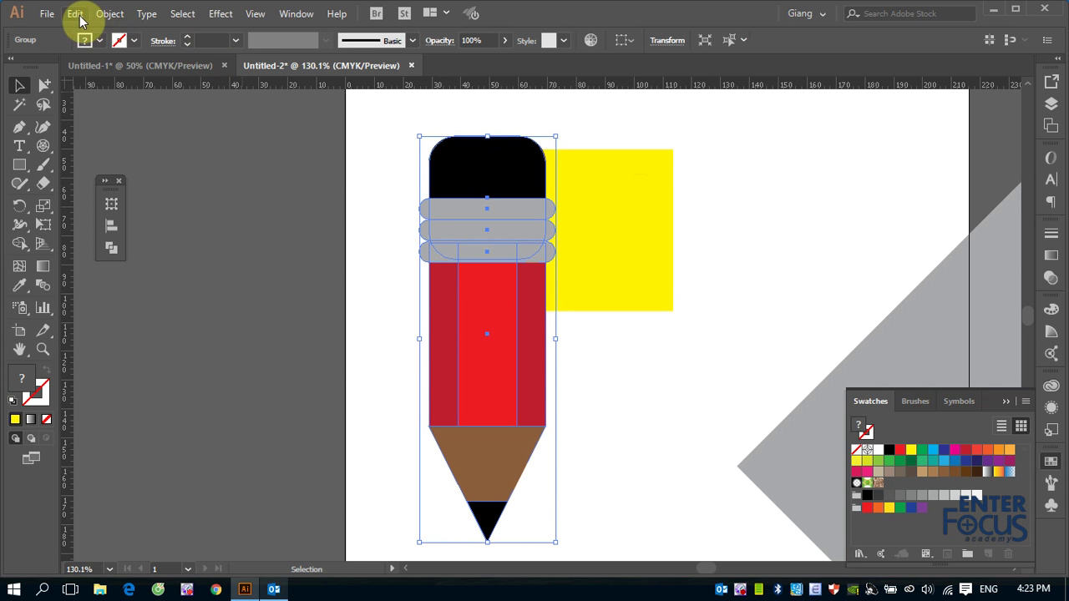
- Ungroup the pencil into its separate parts
click(113, 17)
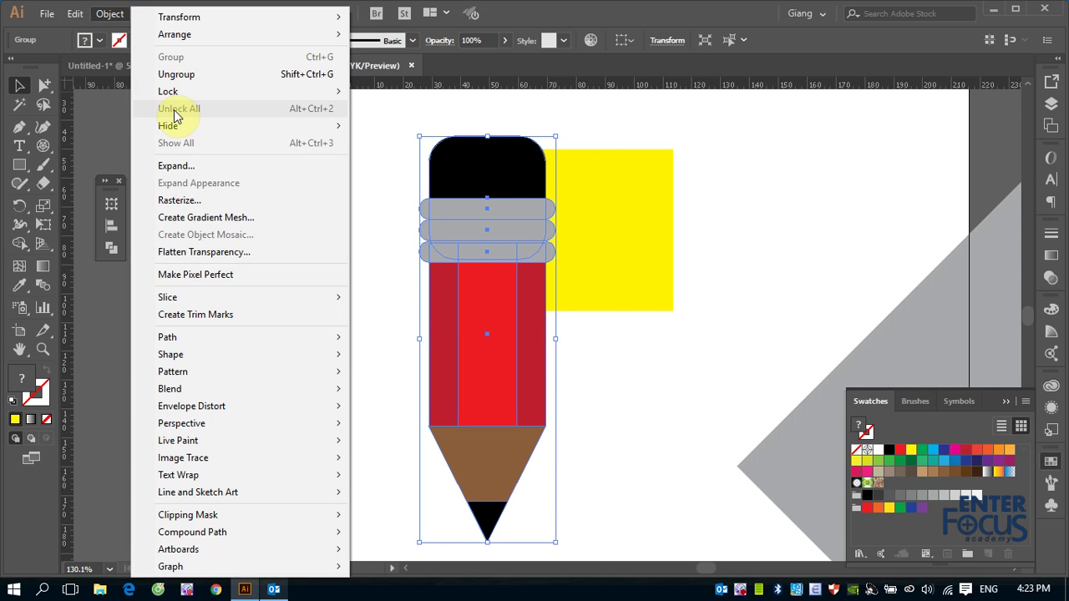
click(176, 74)
click(739, 170)
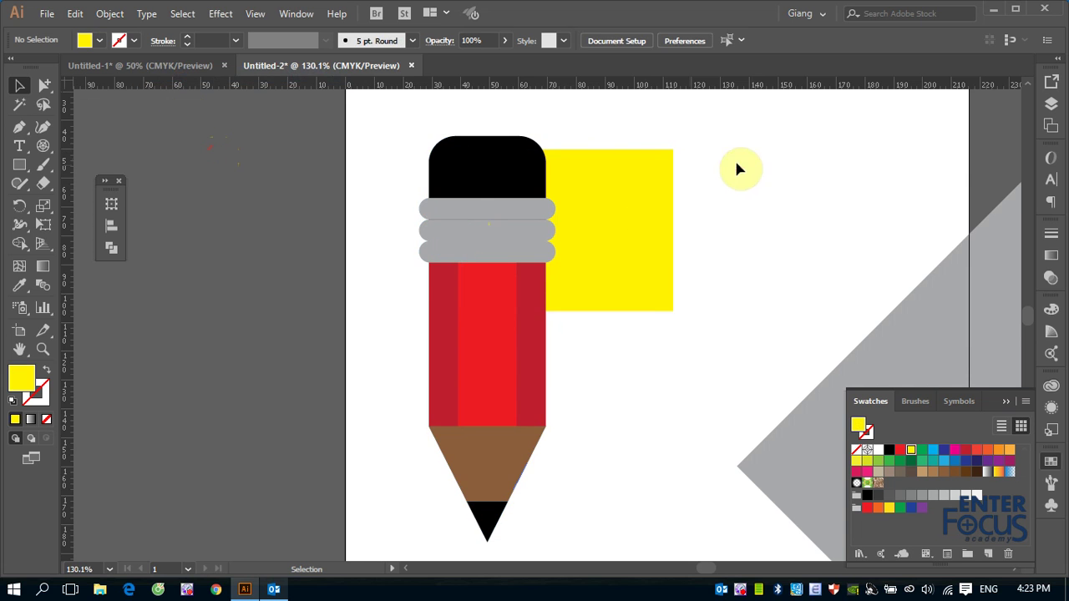
- Bring the yellow rectangle forward two steps, above the pencil's red stripes
click(655, 208)
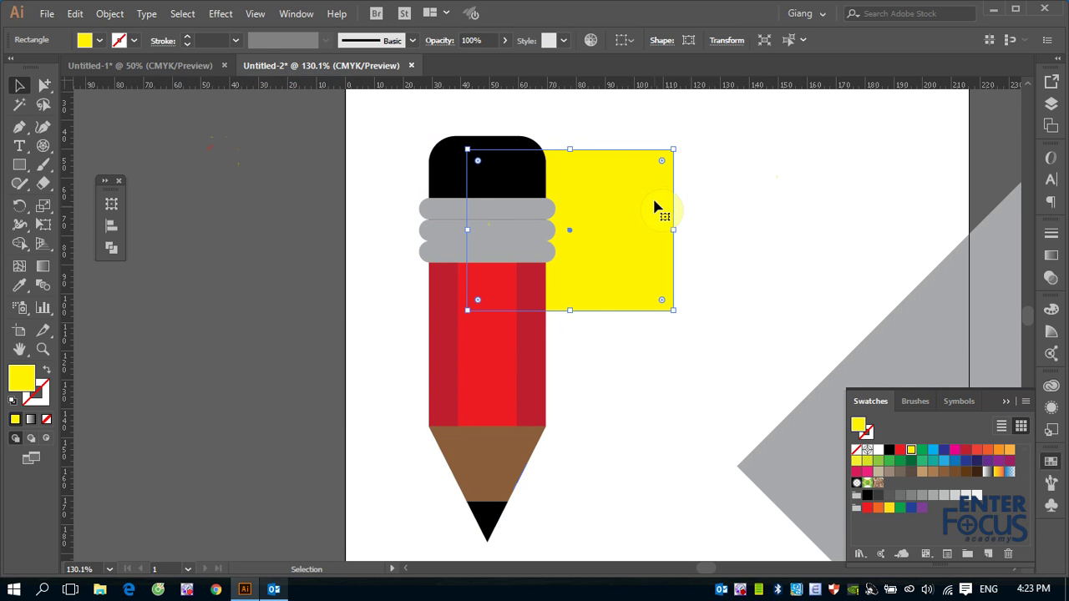
key(alt)
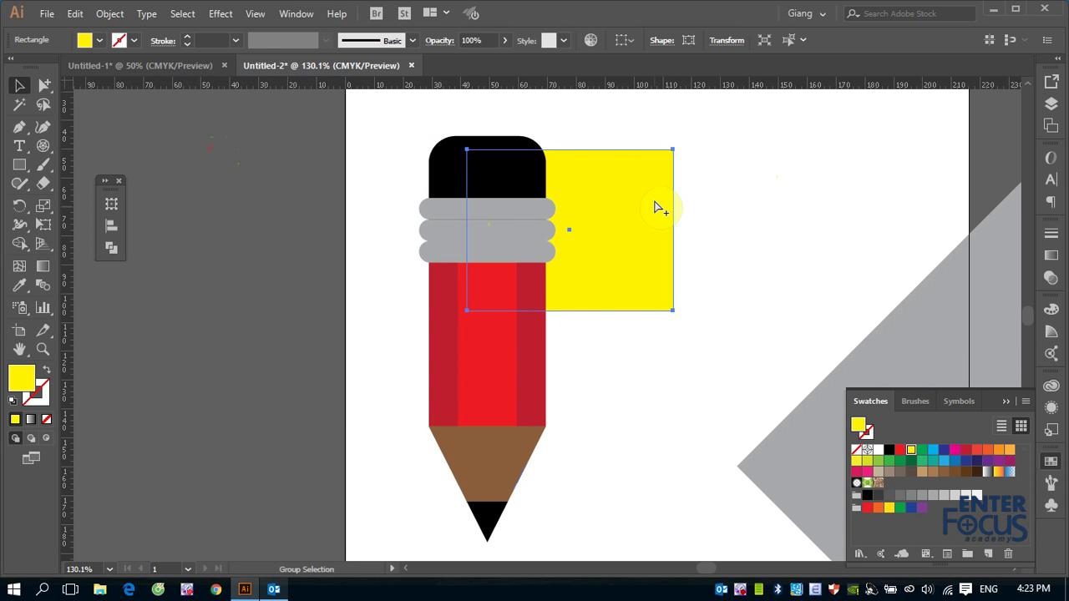
key(ctrl+bracketright)
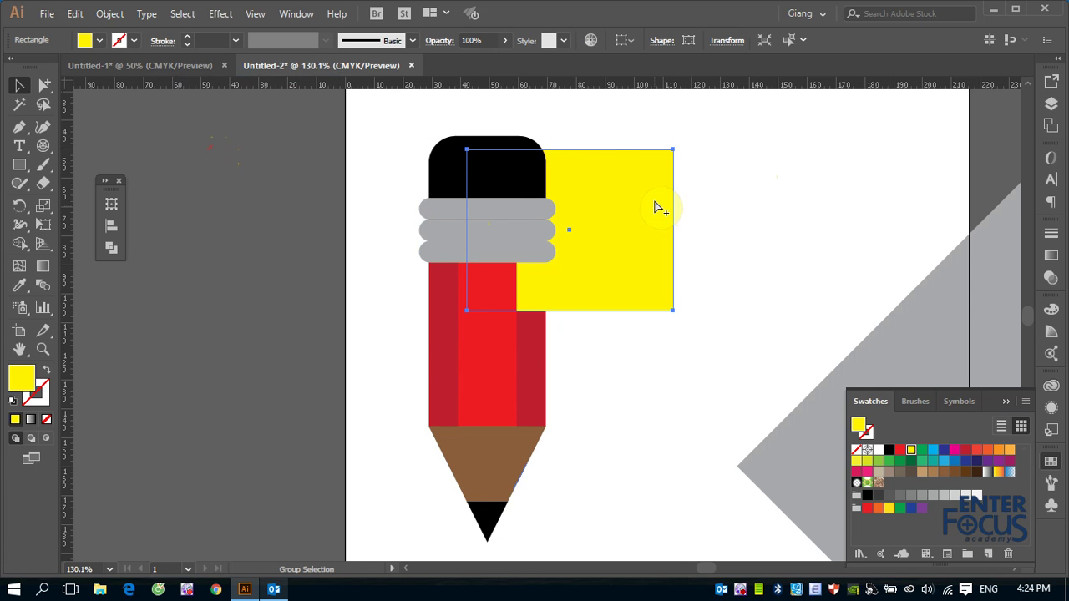
key(ctrl+bracketright)
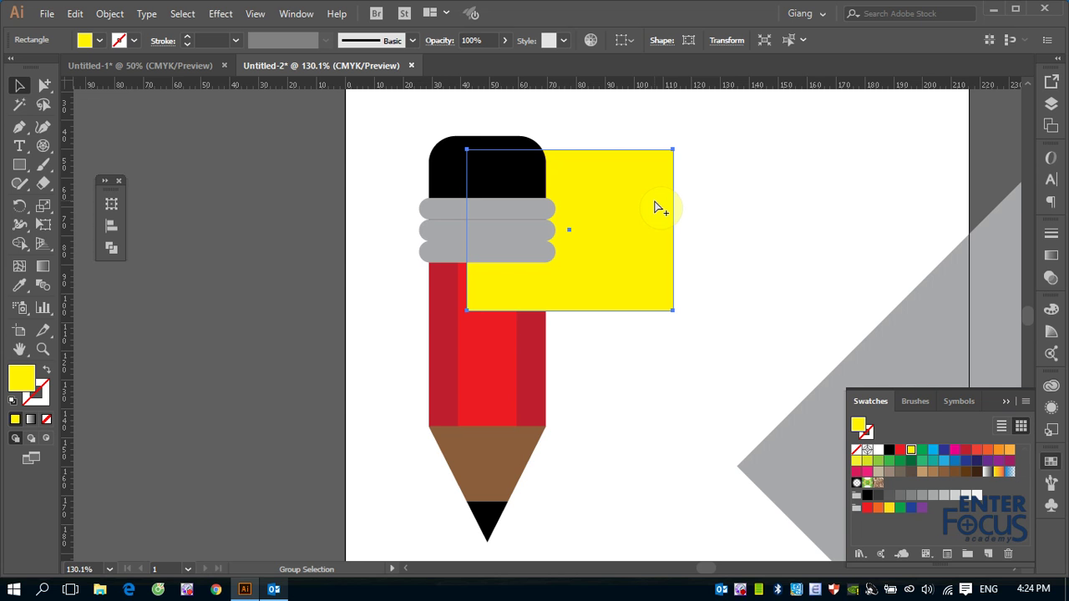
- Move the yellow rectangle down and stretch it into a tall strip reaching the page bottom
key(v)
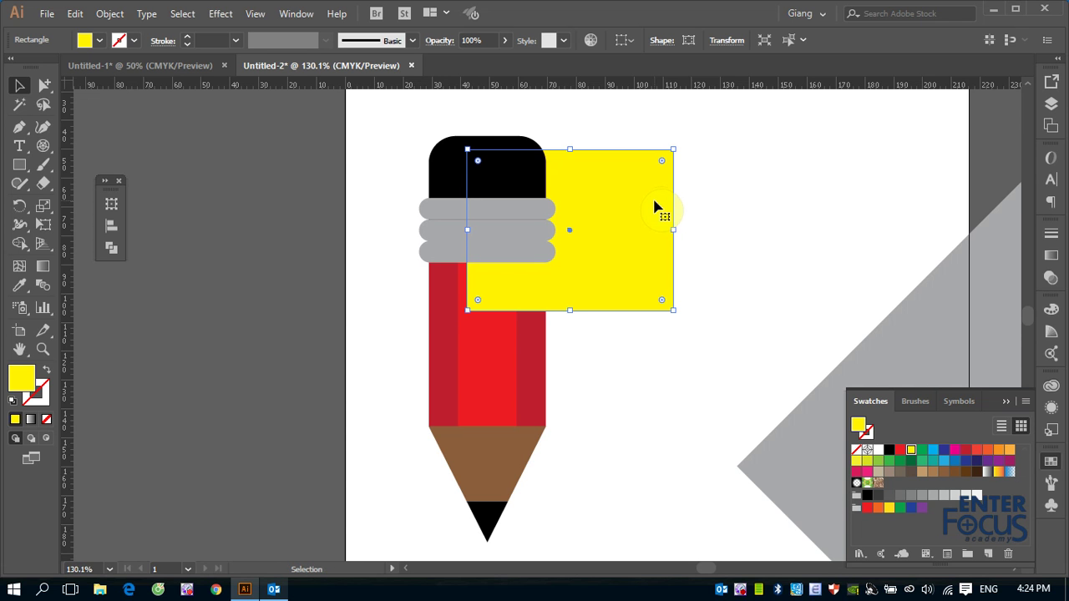
drag(605, 233, 641, 404)
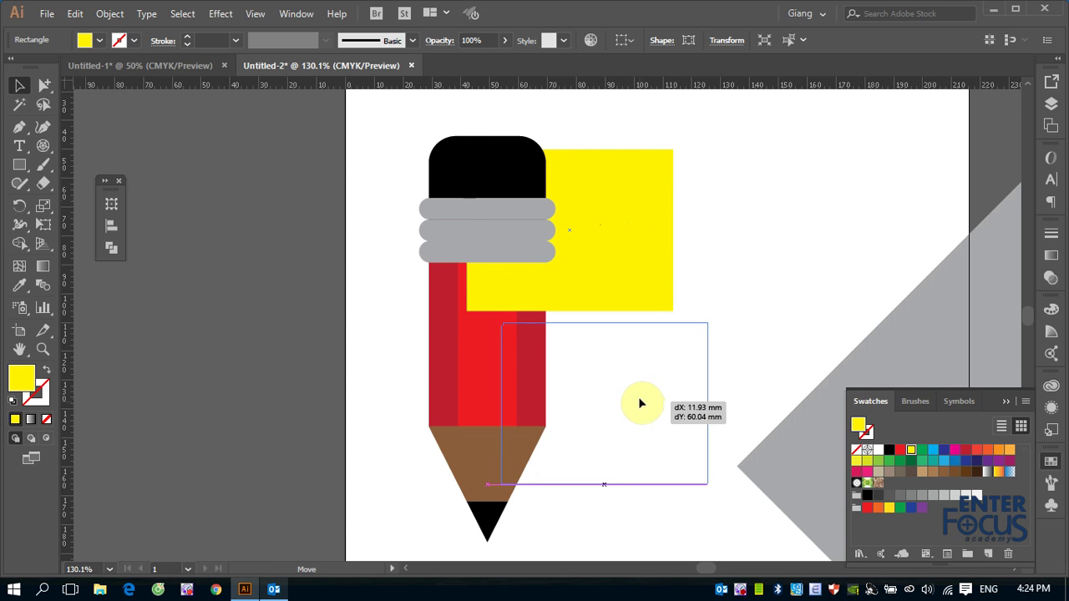
drag(605, 319, 621, 108)
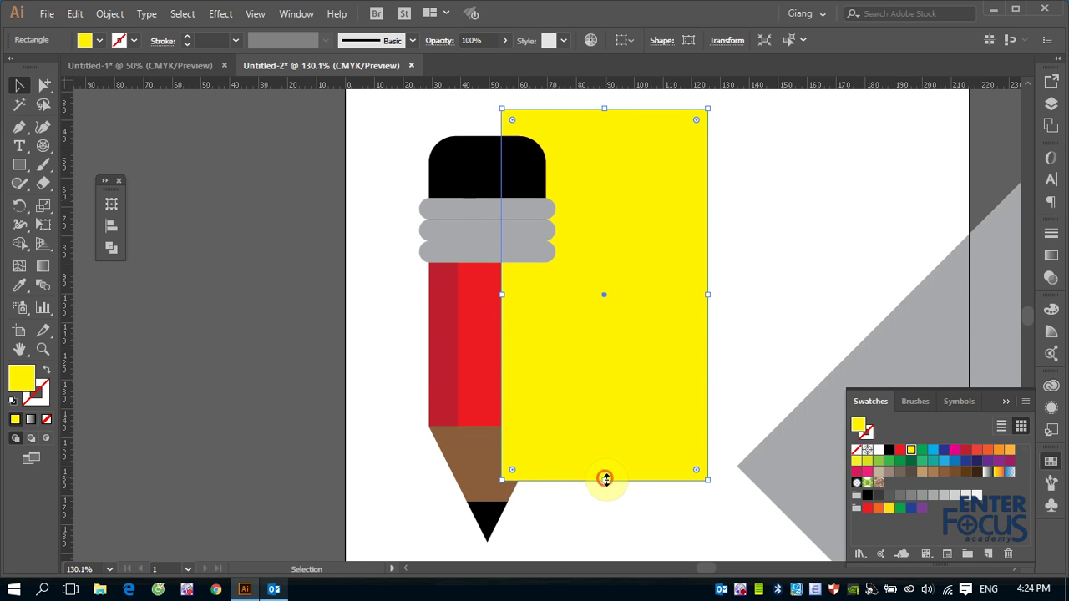
drag(606, 478, 609, 555)
drag(621, 346, 590, 337)
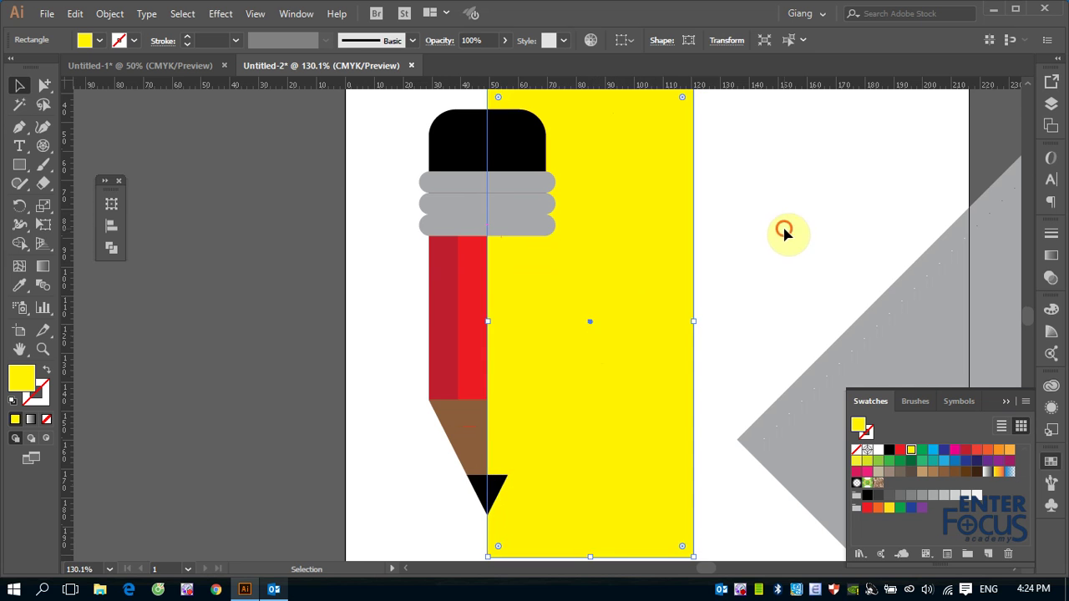
- Send the yellow strip behind the pencil and select the grey diamond
click(783, 233)
click(636, 266)
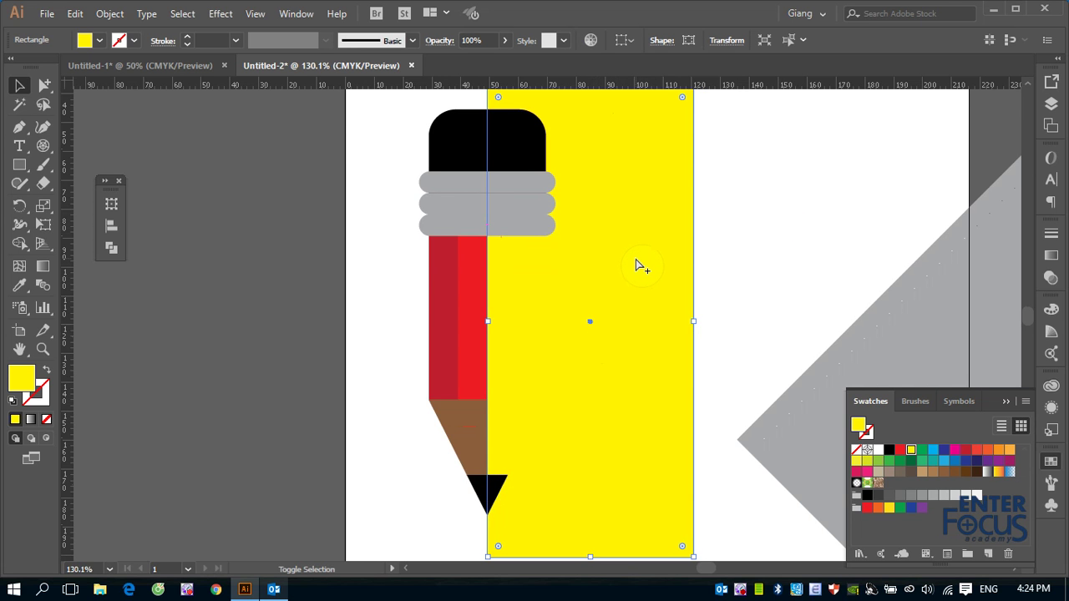
key(ctrl+shift+bracketleft)
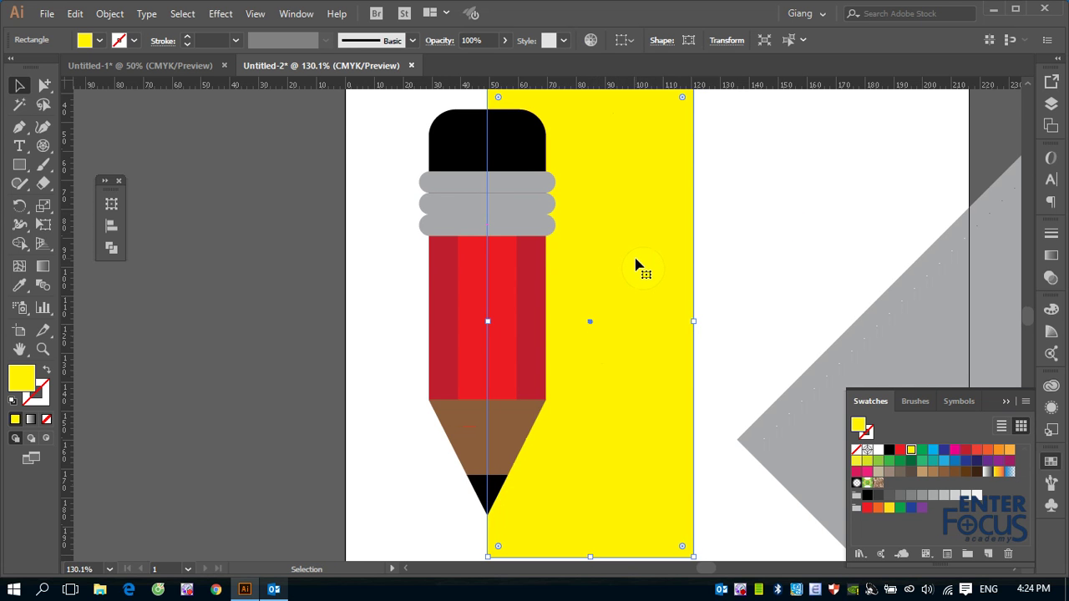
click(778, 217)
click(891, 349)
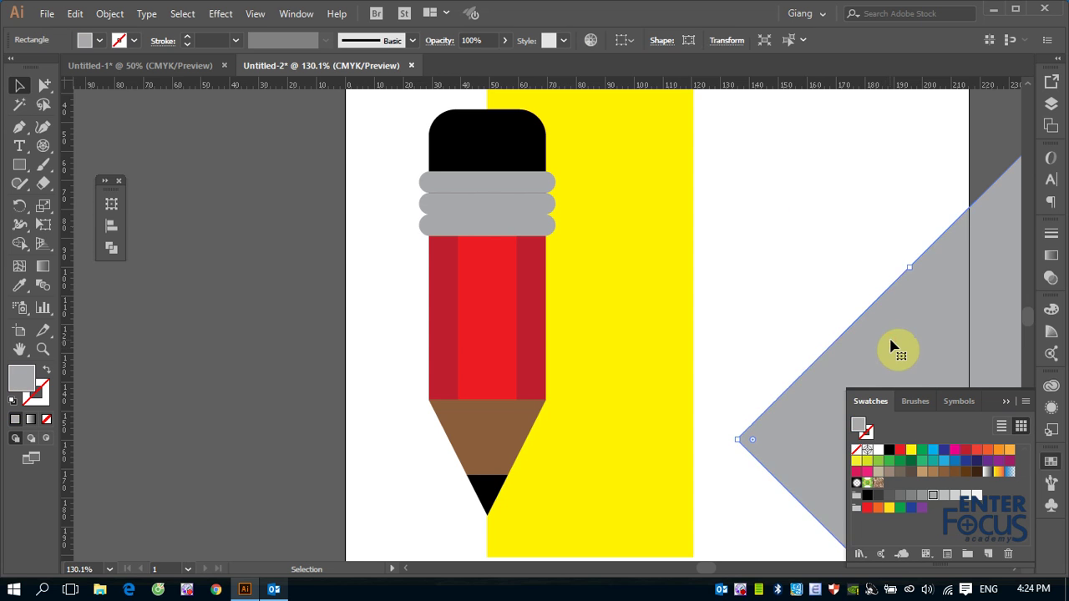
- Delete the grey diamond and raise the yellow strip above the pencil's red stripes
key(Delete)
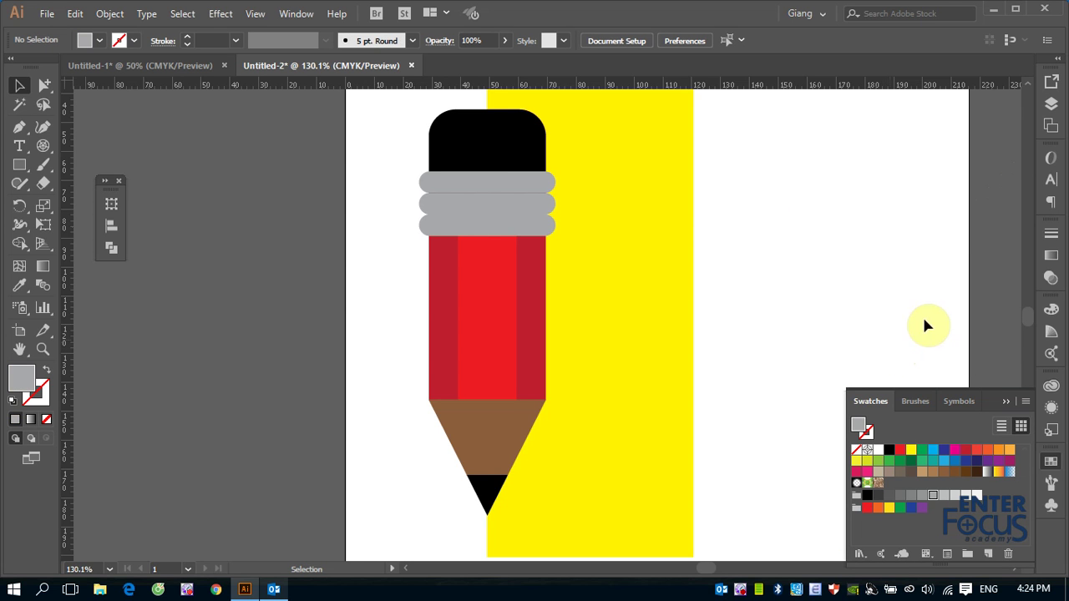
click(632, 272)
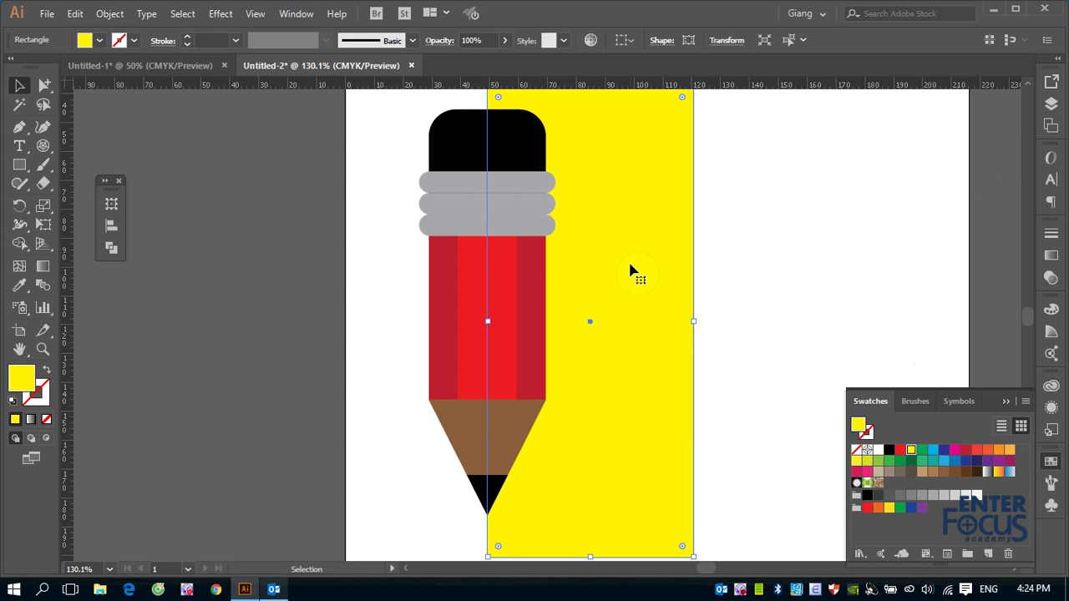
key(a)
key(alt)
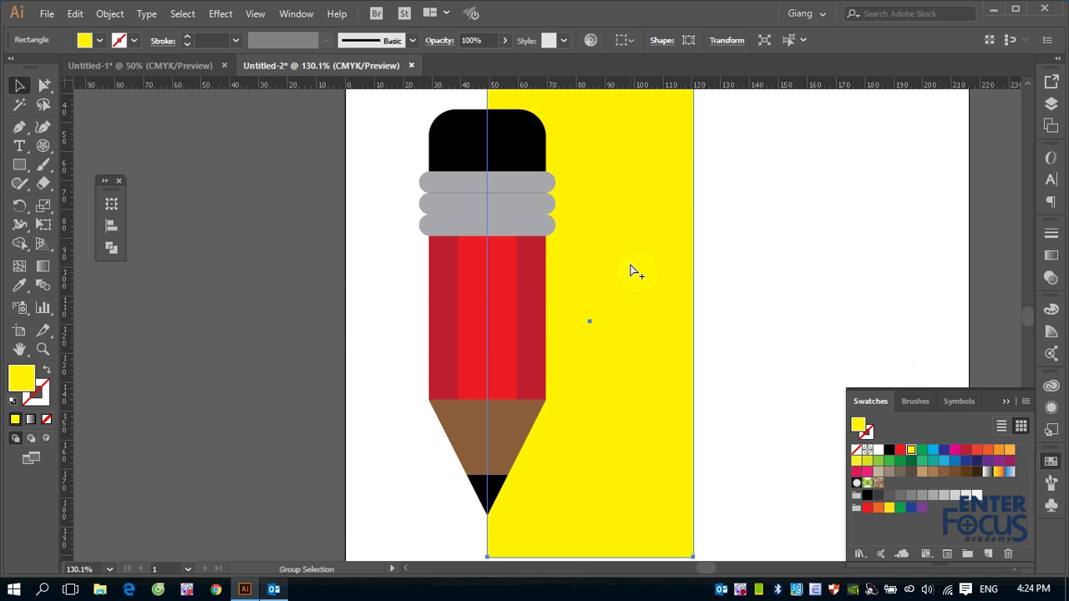
key(ctrl+bracketright)
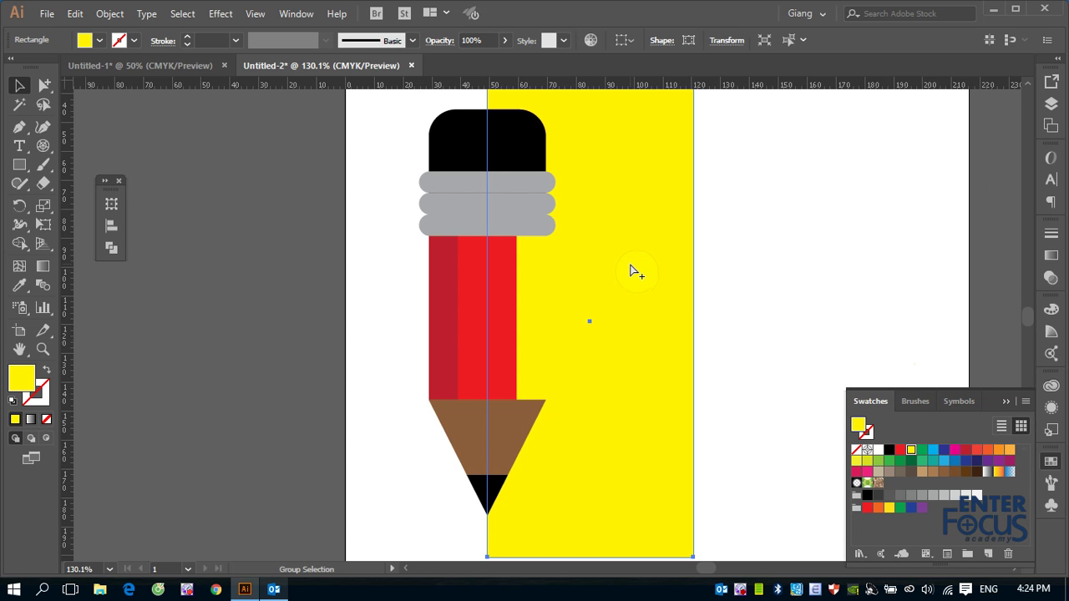
key(ctrl+bracketright)
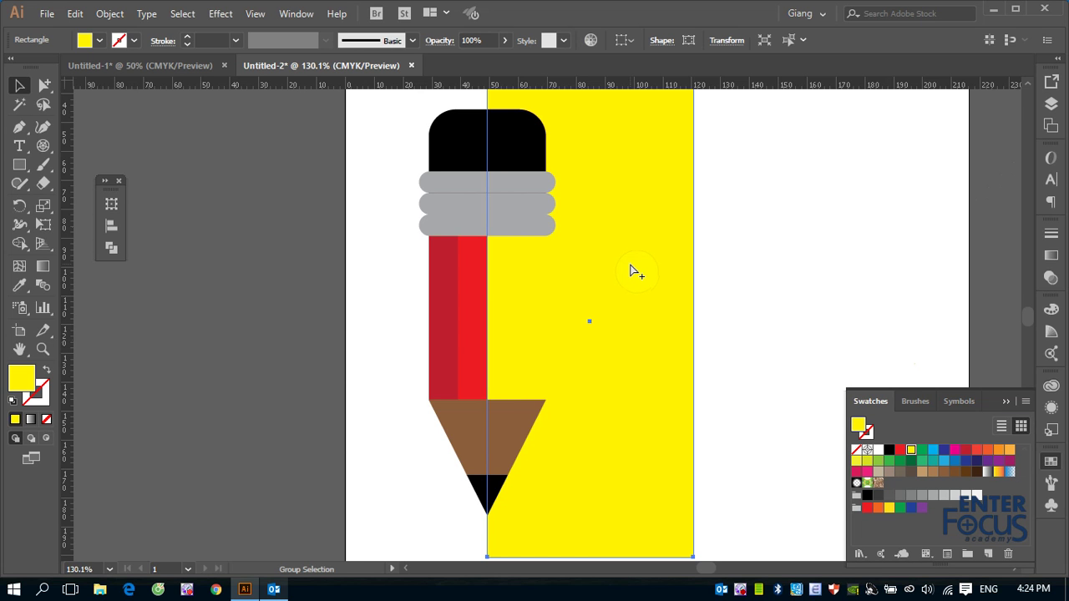
- Bring the yellow strip four more steps forward in the stacking order
key(ctrl+bracketright)
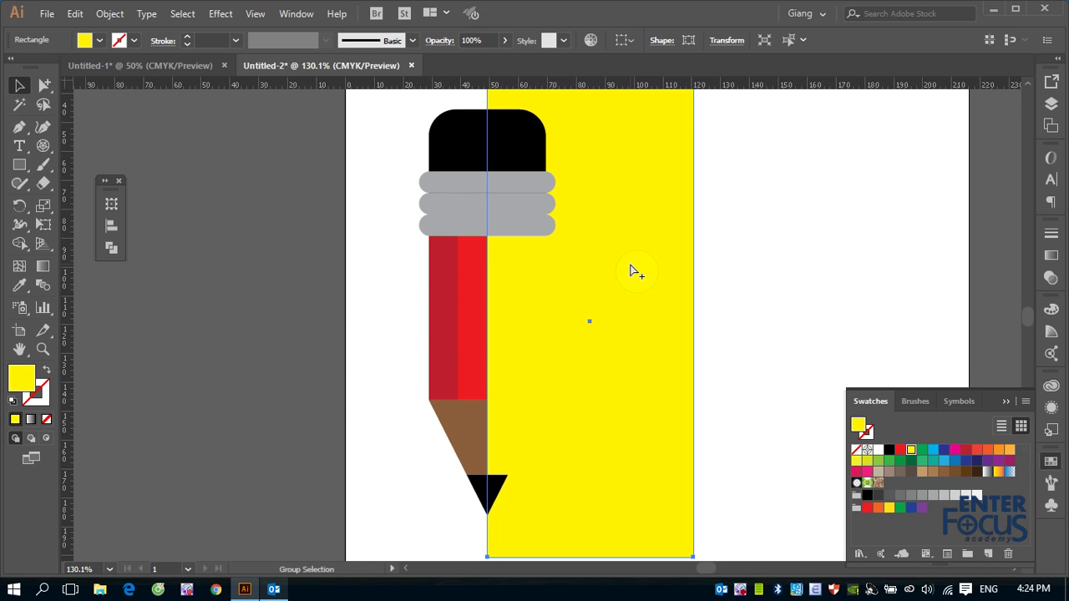
key(ctrl+bracketright)
key(ctrl+bracketright)
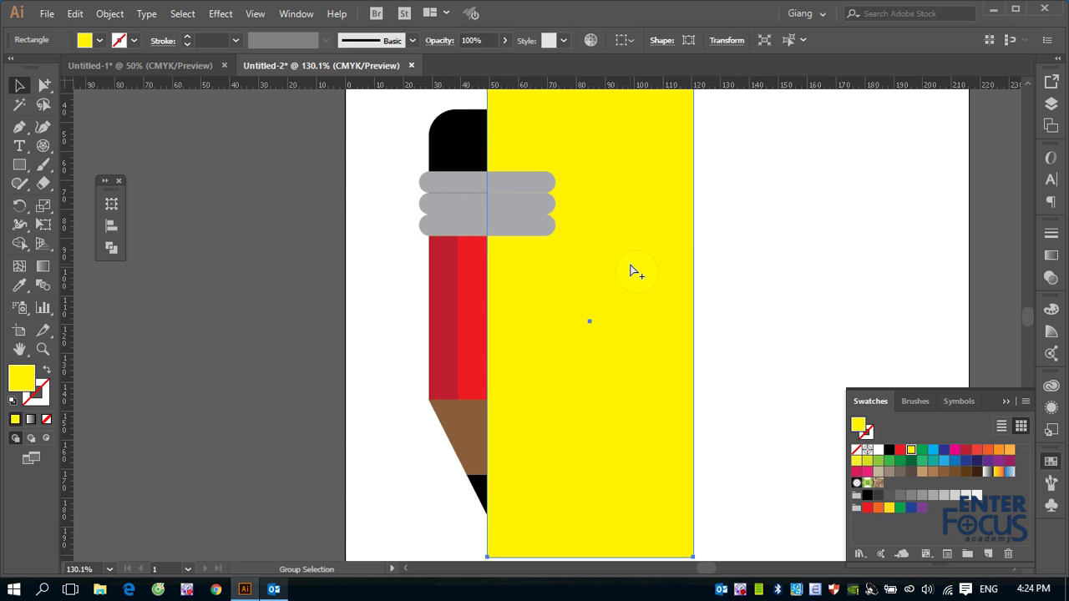
key(ctrl+bracketright)
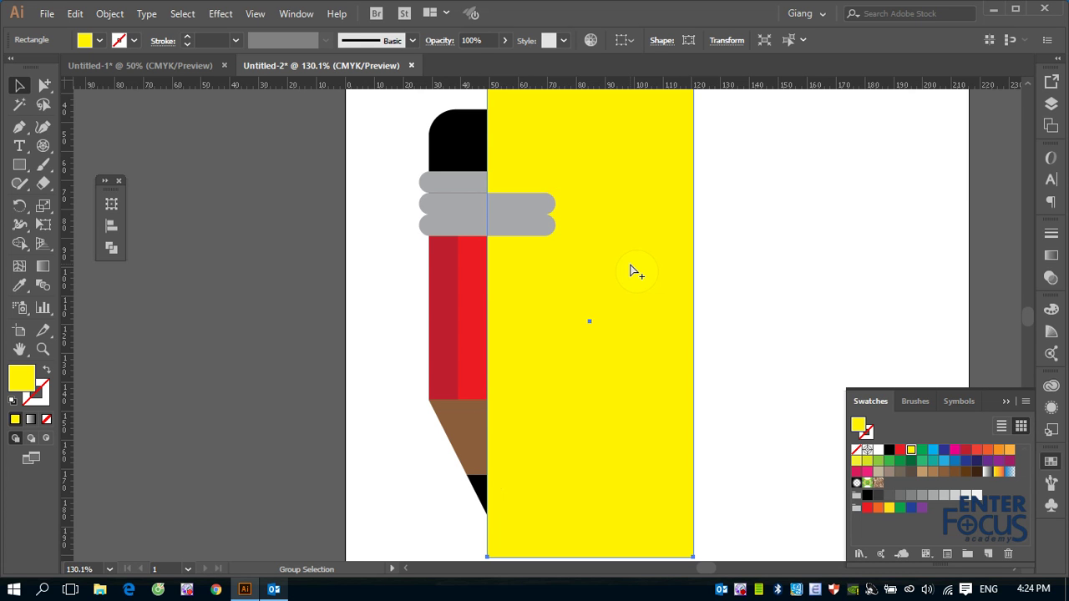
key(ctrl+bracketright)
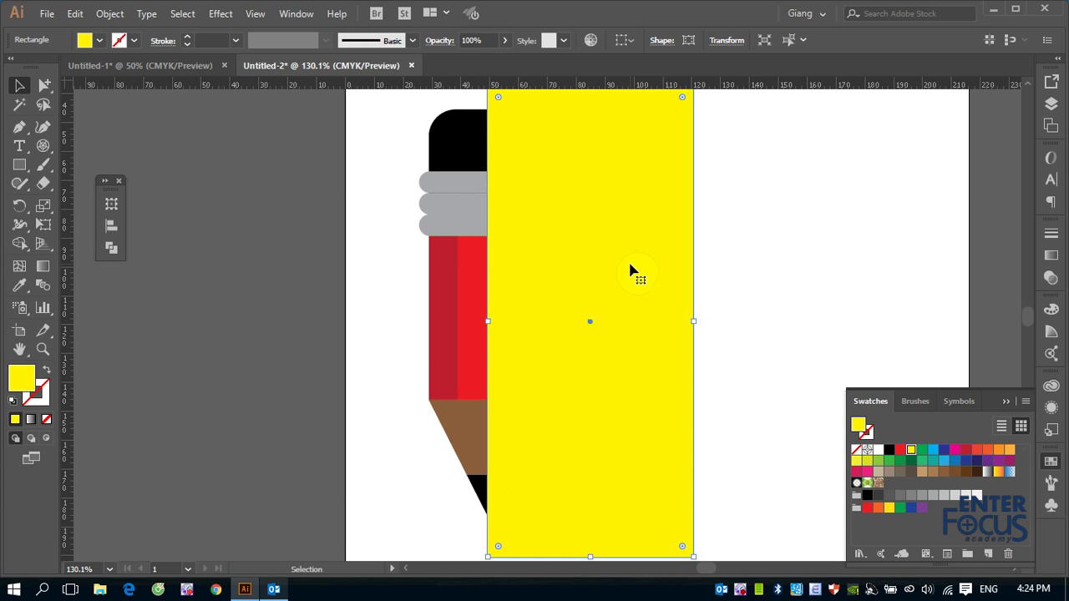
key(alt)
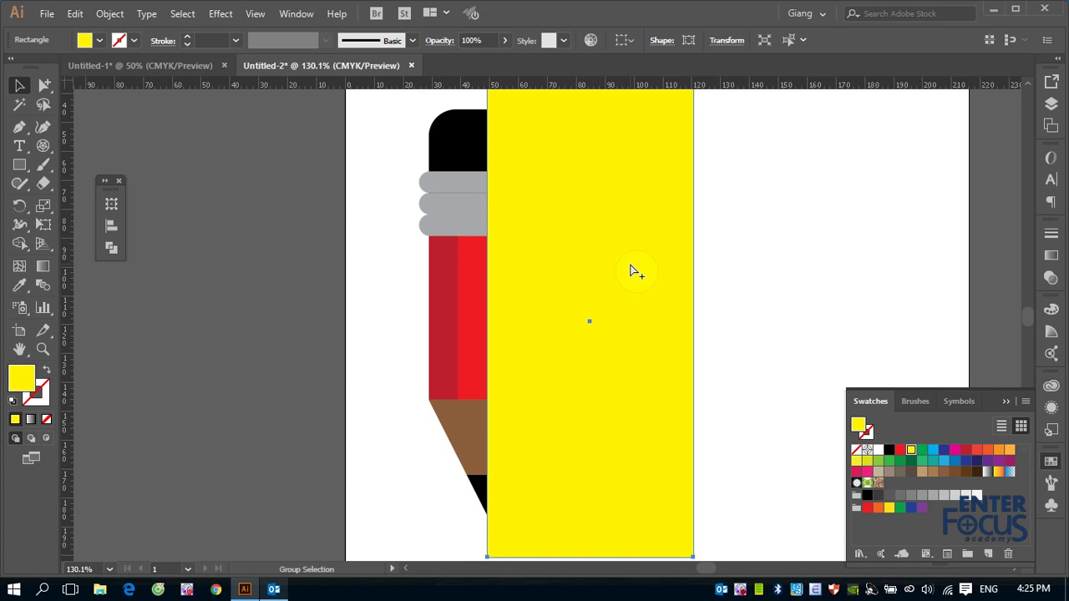
- Send the yellow strip back, ending behind the entire pencil
key(ctrl+bracketleft)
key(ctrl+bracketleft)
key(ctrl+bracketleft)
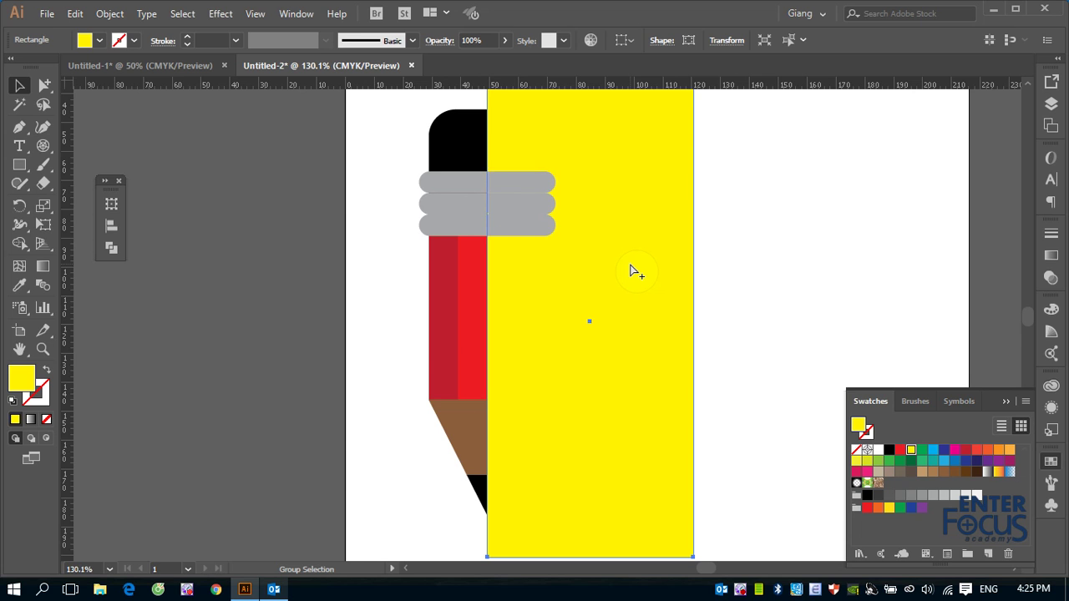
key(ctrl+bracketleft)
key(ctrl+bracketleft)
key(ctrl+bracketleft)
key(ctrl+bracketleft)
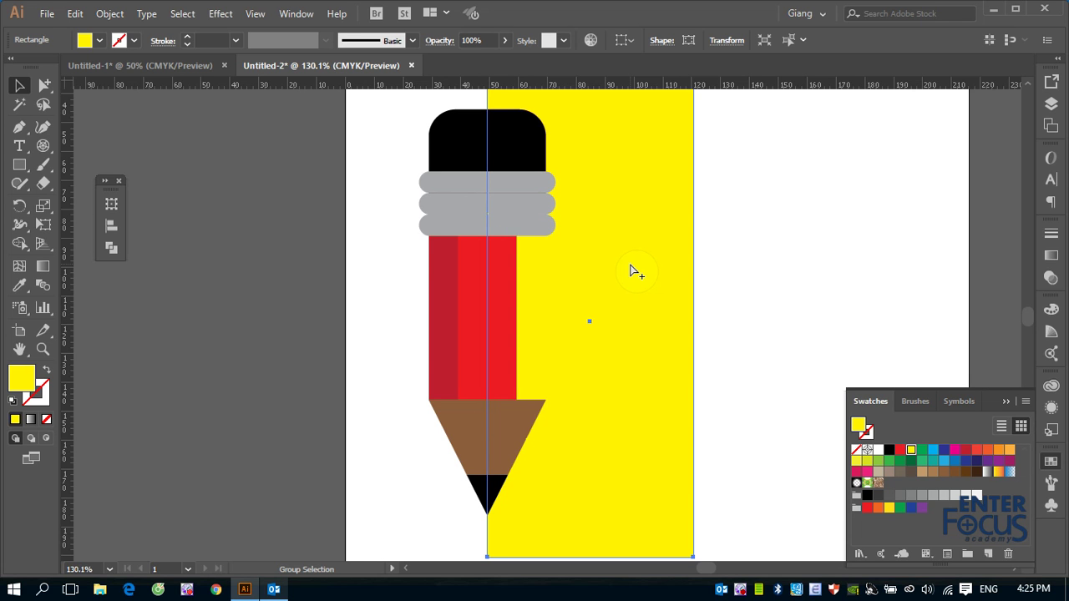
key(ctrl+bracketleft)
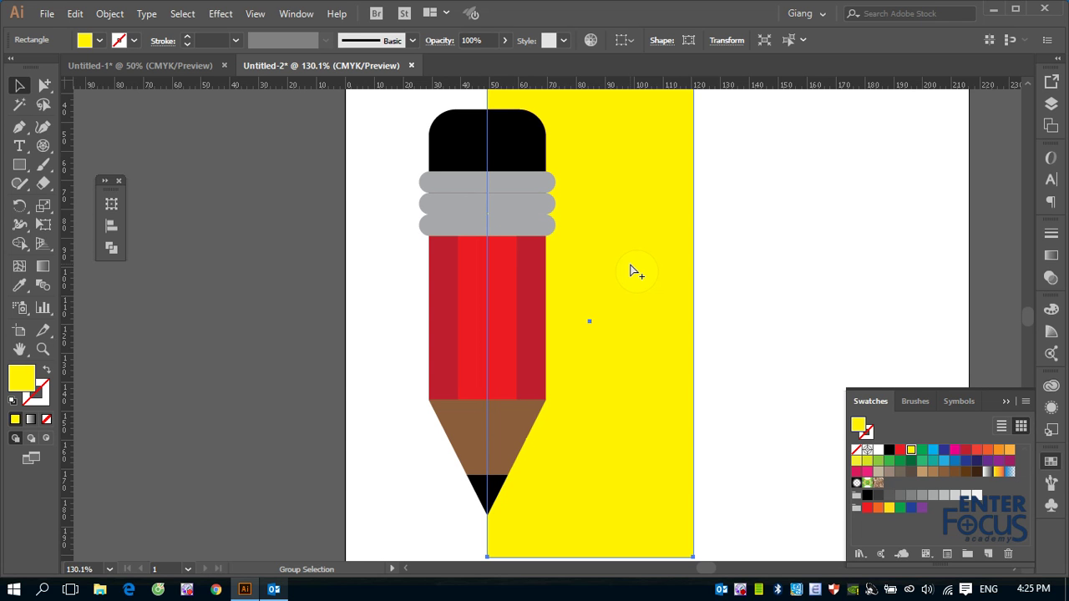
click(632, 271)
key(ctrl+shift+bracketright)
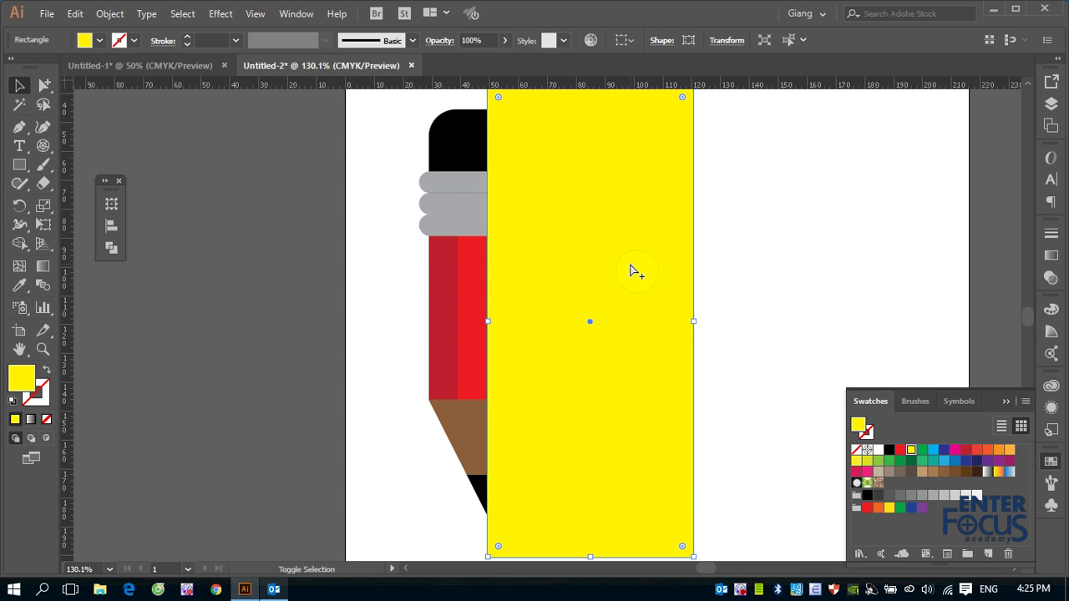
key(ctrl+shift+bracketleft)
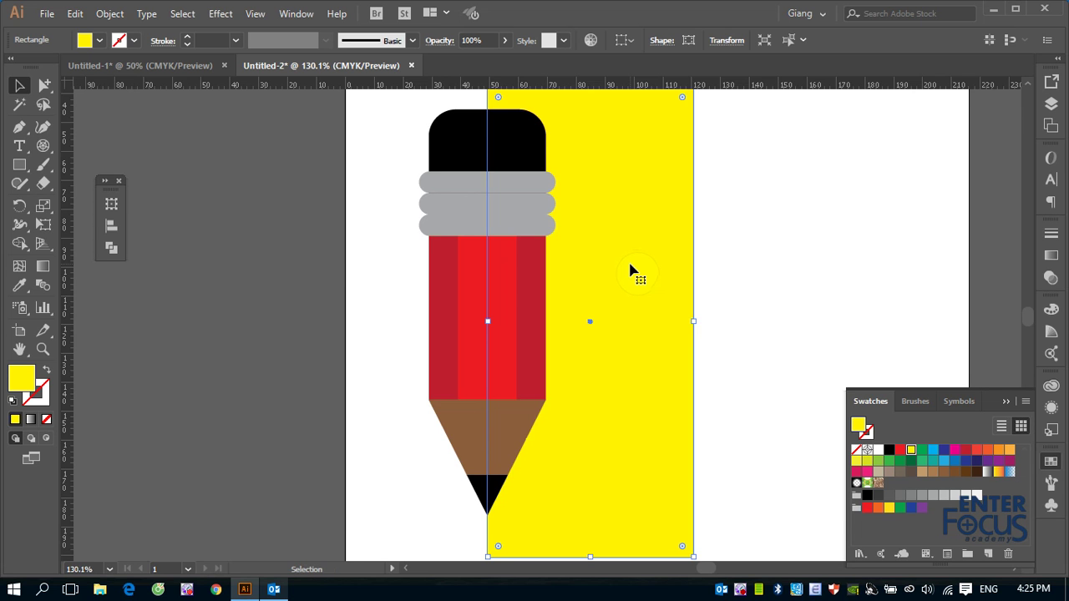
- Zoom out and delete the small yellow square
key(ctrl+minus)
key(ctrl+minus)
key(ctrl+minus)
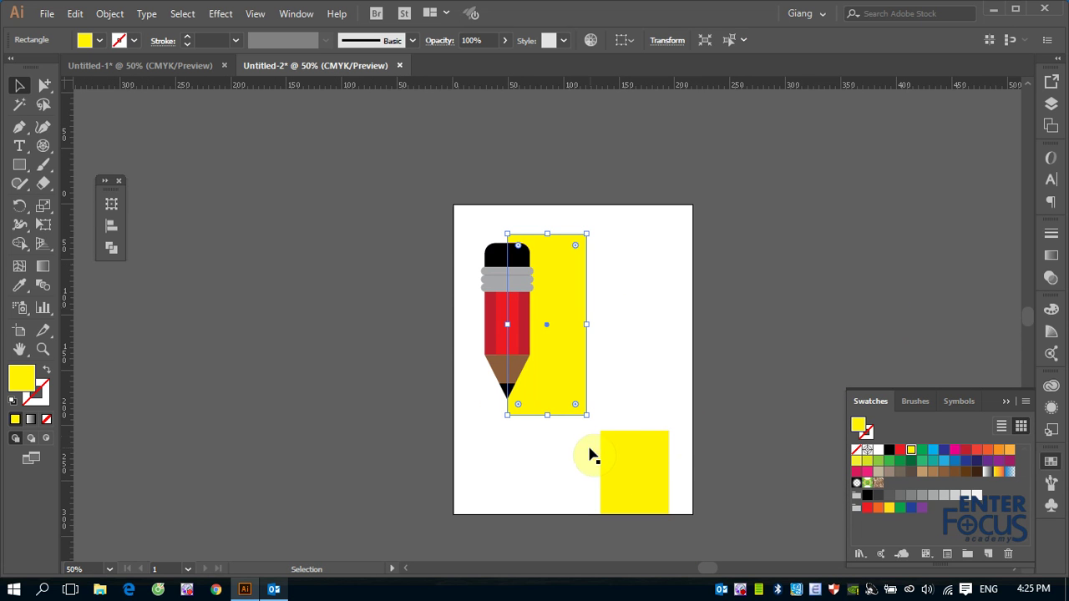
click(621, 463)
key(Delete)
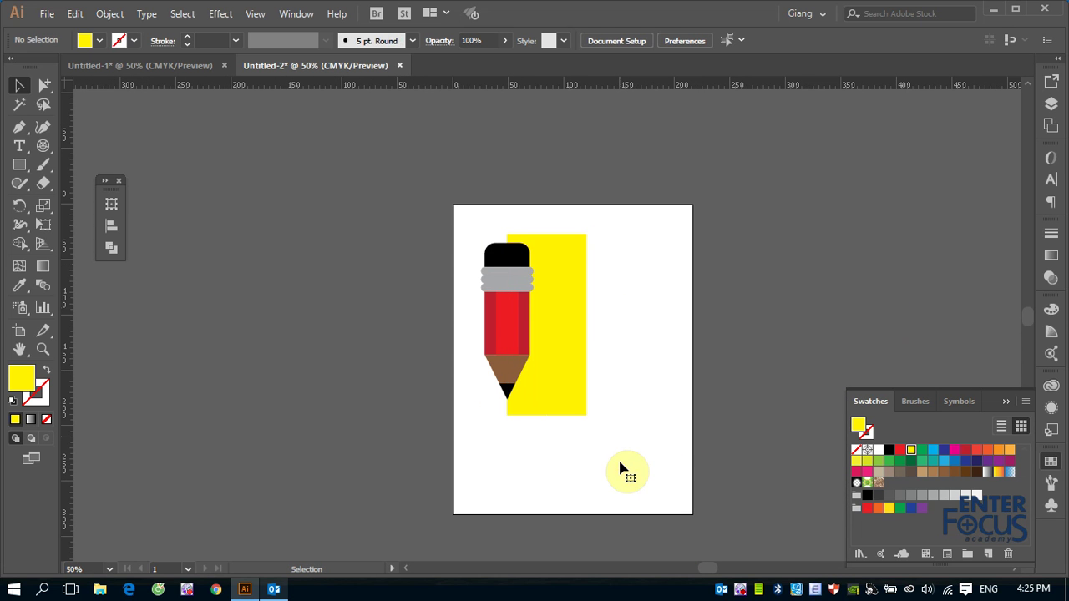
- Zoom in on the pencil and delete the tall yellow rectangle
key(z)
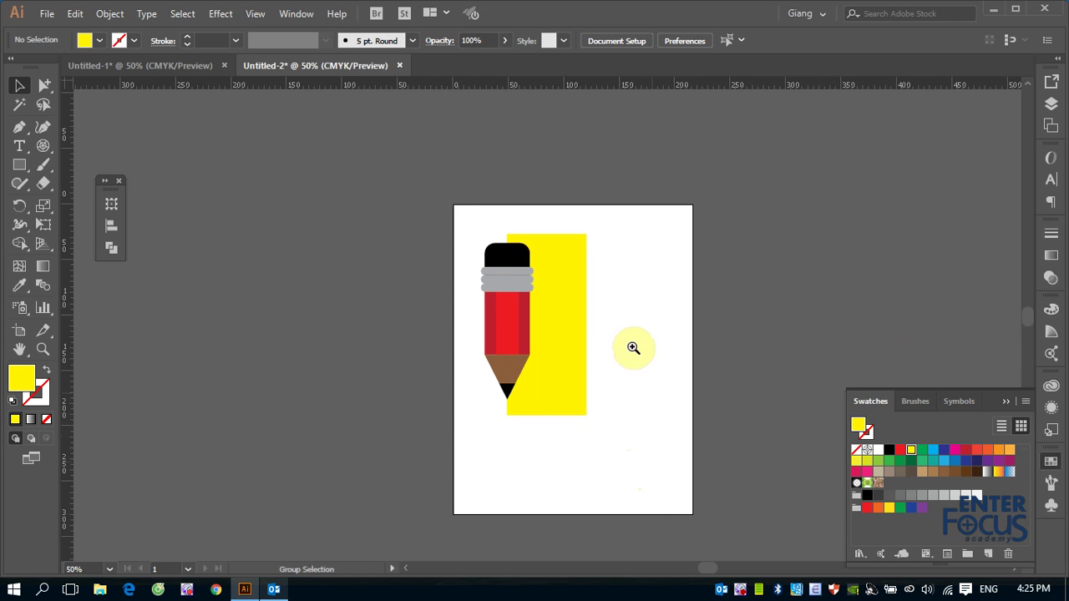
drag(450, 211, 618, 440)
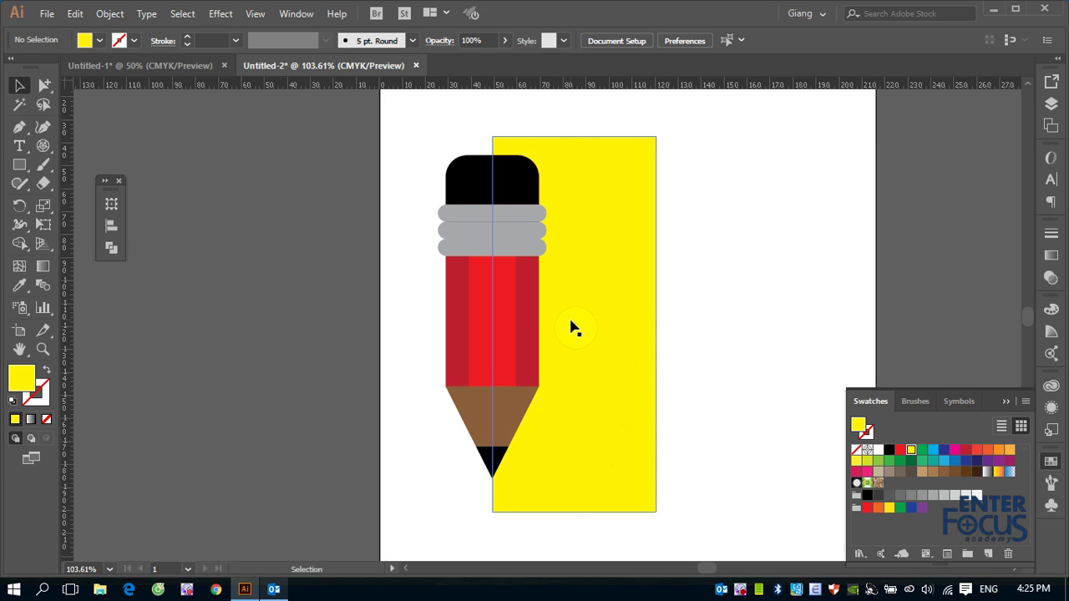
click(579, 302)
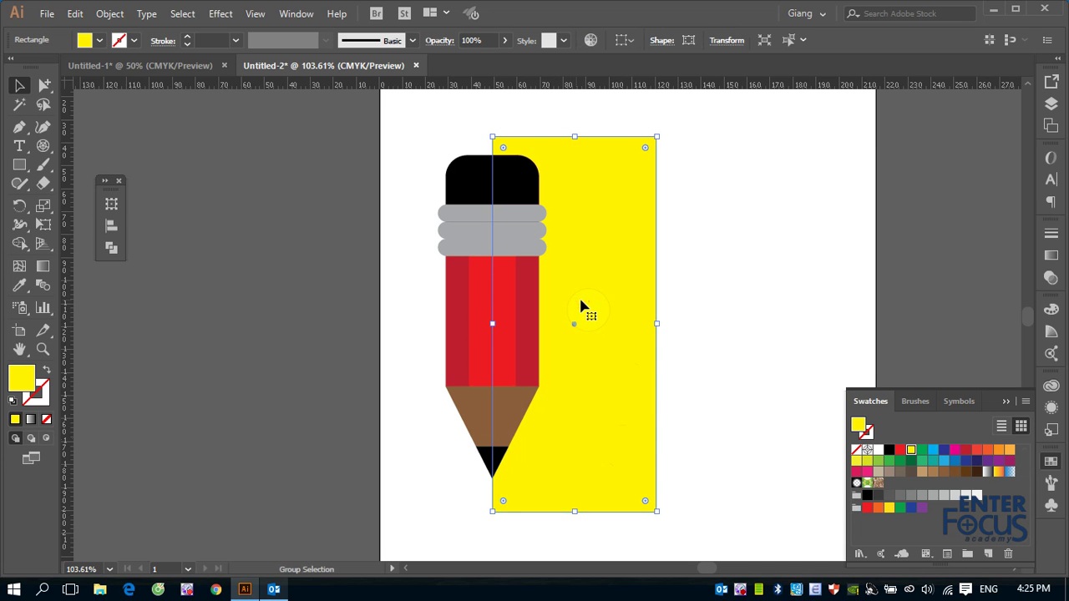
key(Delete)
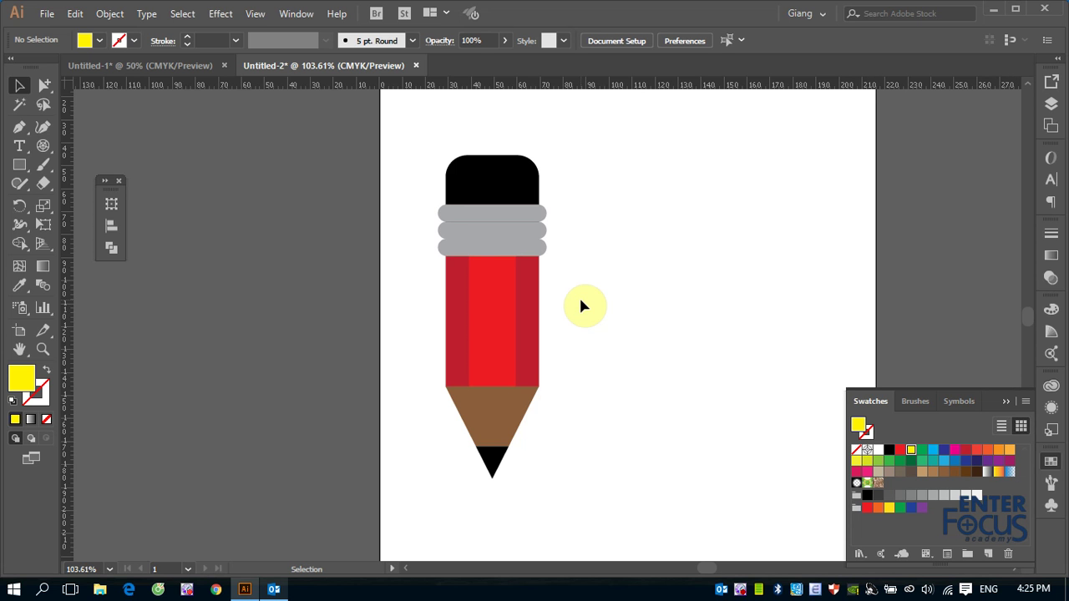
click(77, 15)
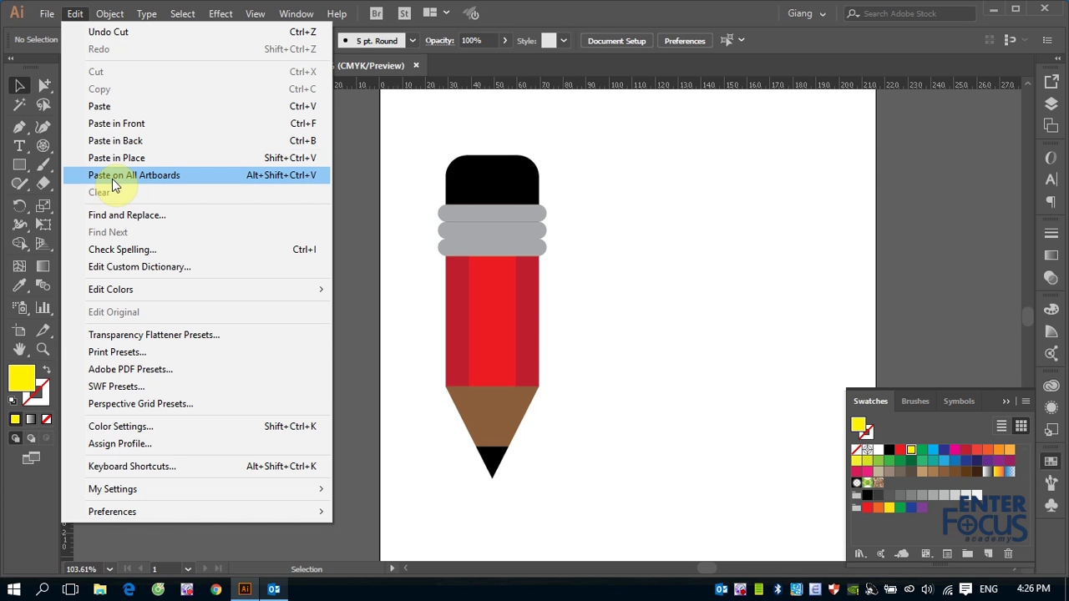
click(116, 113)
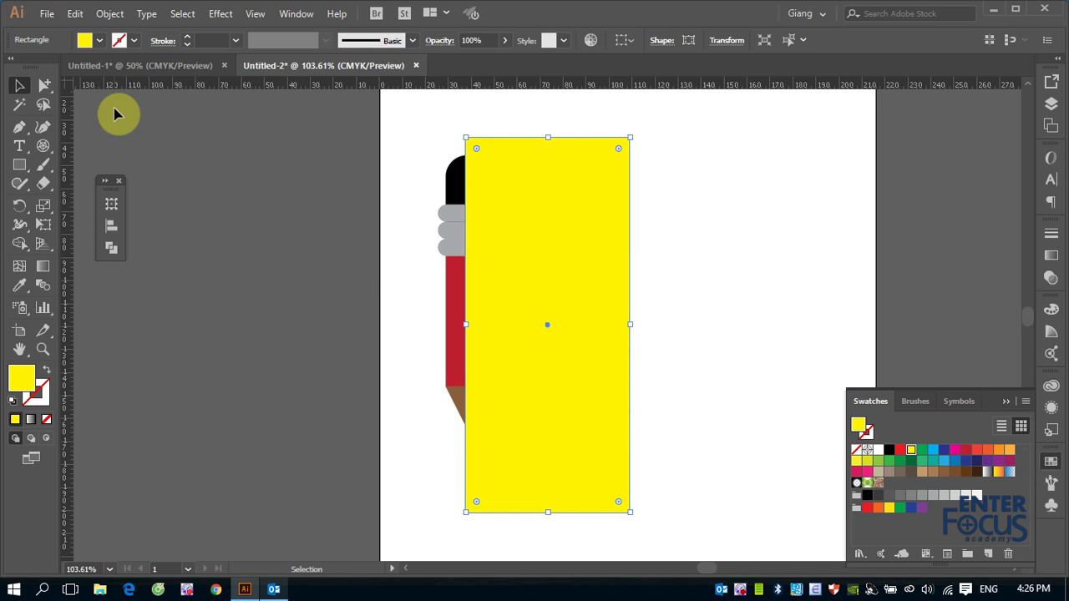
key(a)
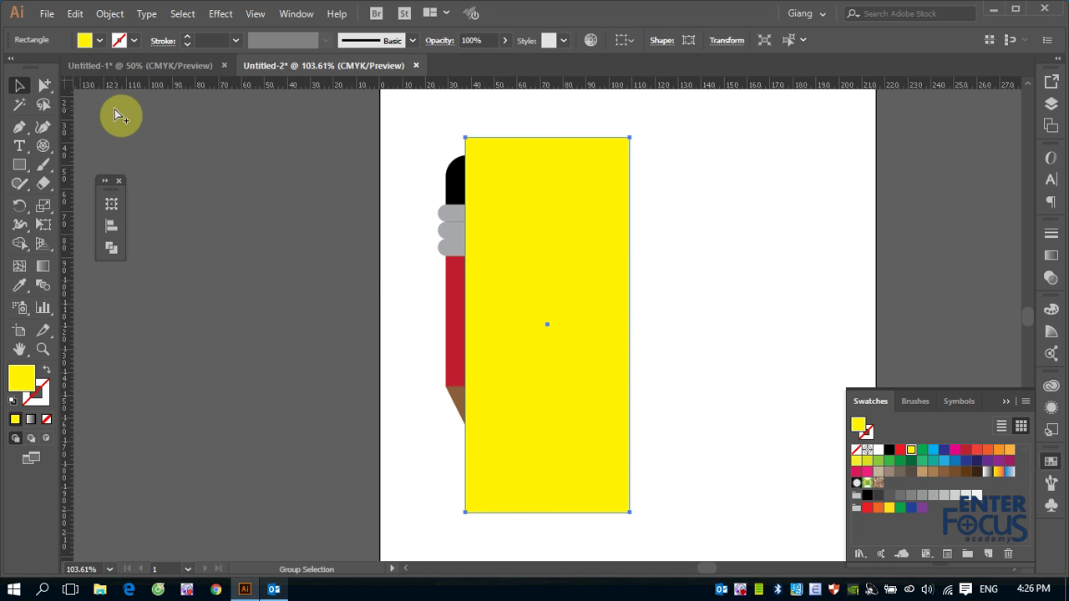
key(Delete)
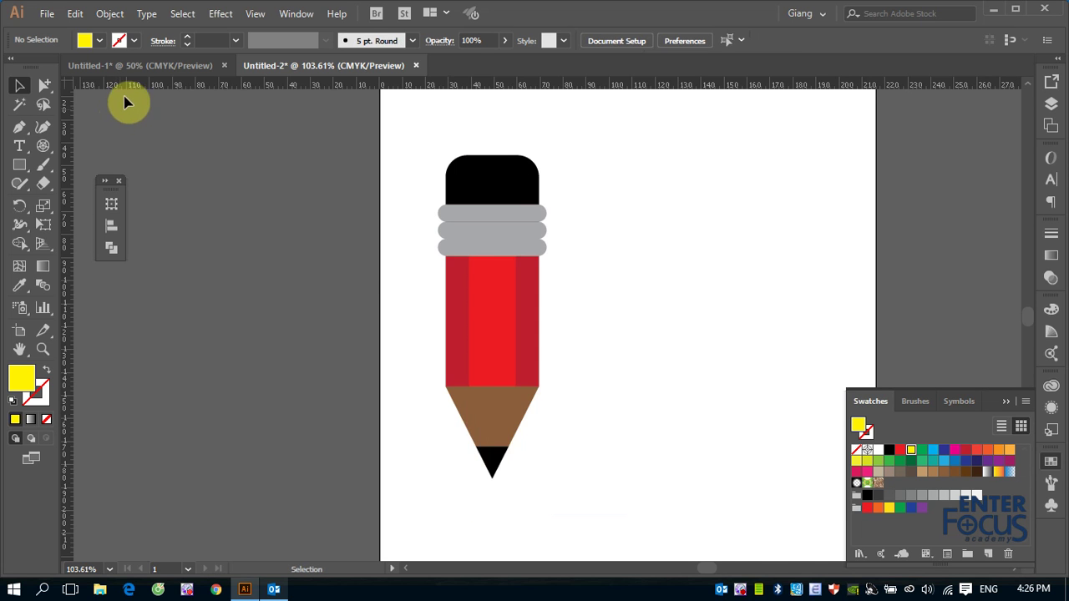
click(76, 14)
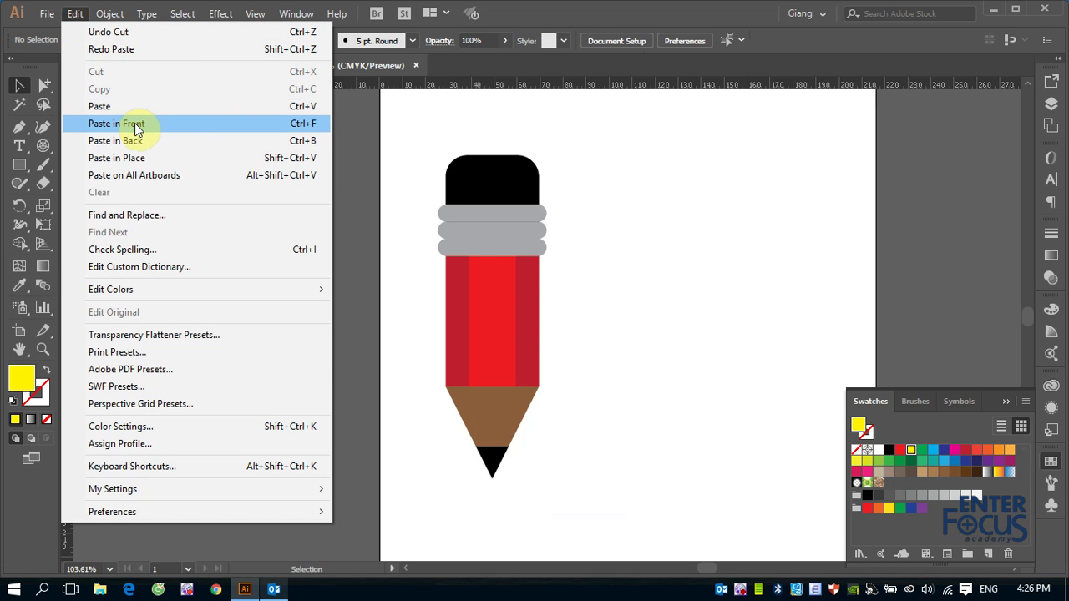
click(136, 127)
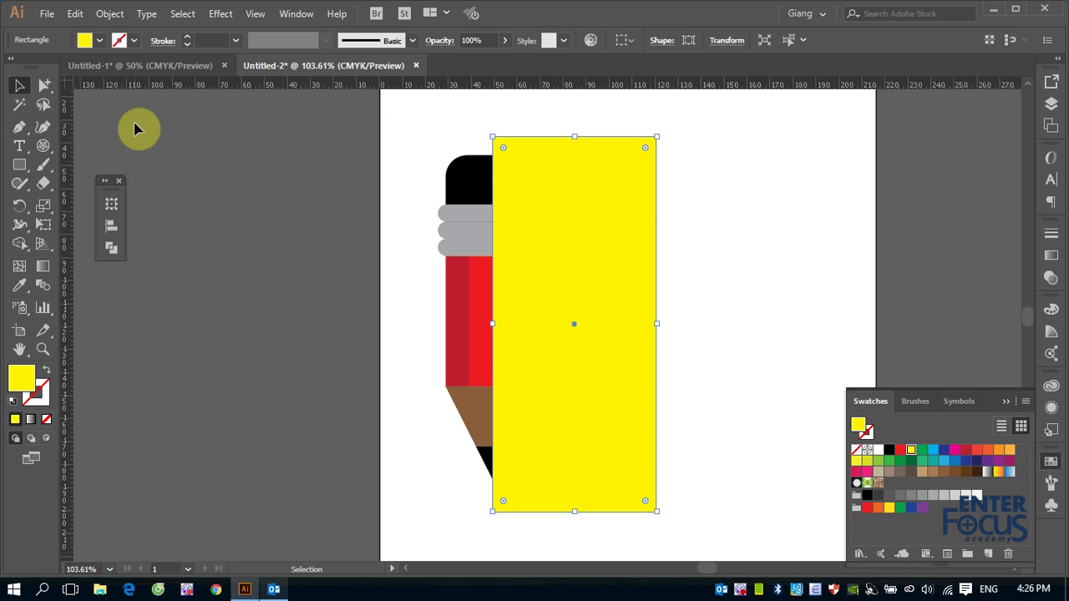
key(Delete)
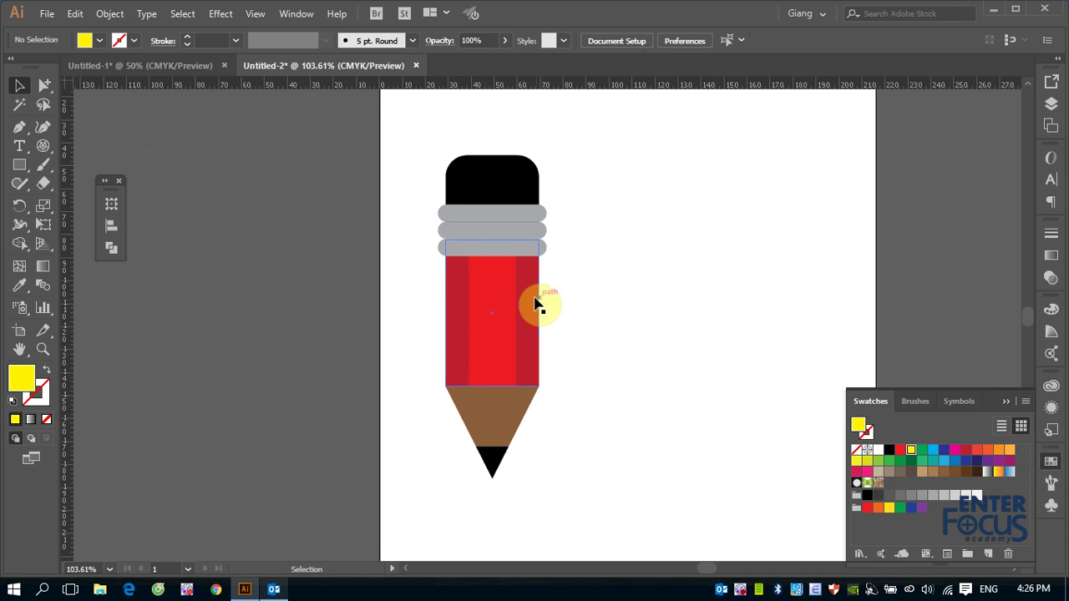
click(533, 301)
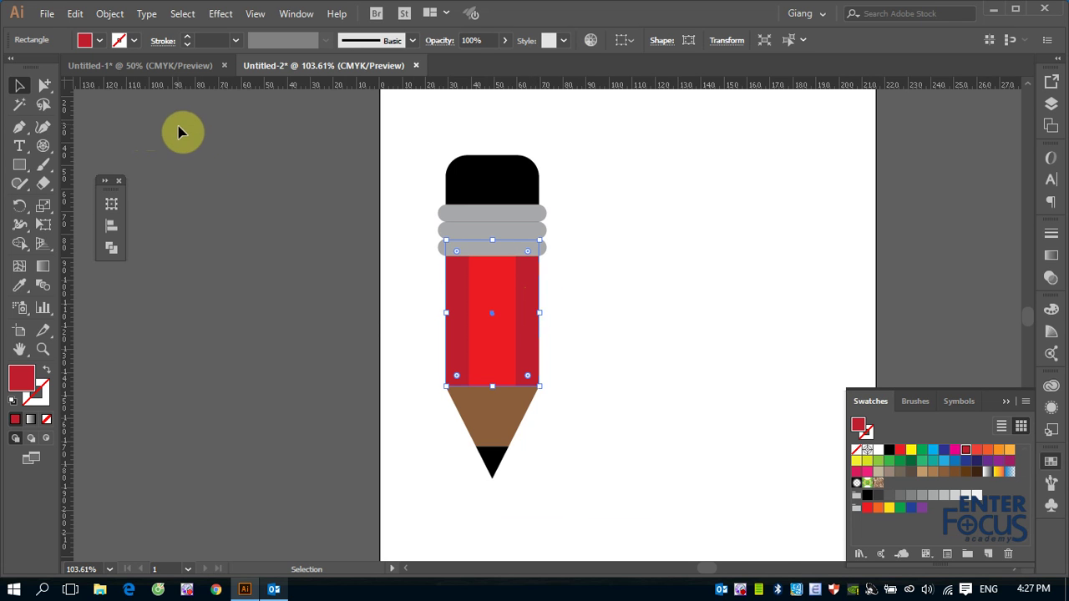
key(a)
key(ctrl+z)
key(v)
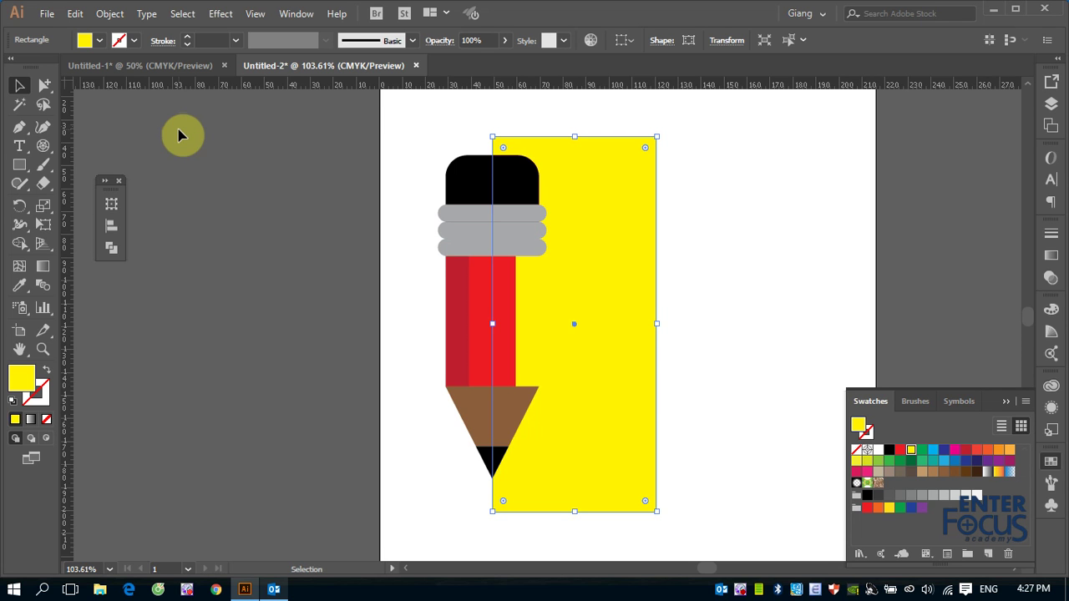
key(ctrl)
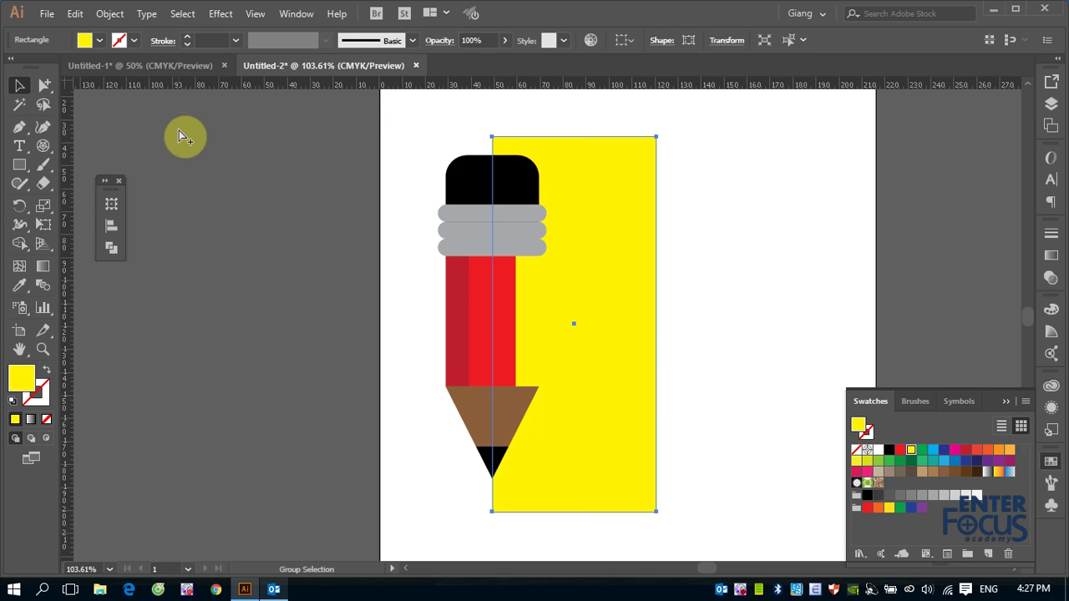
key(Delete)
drag(494, 289, 472, 287)
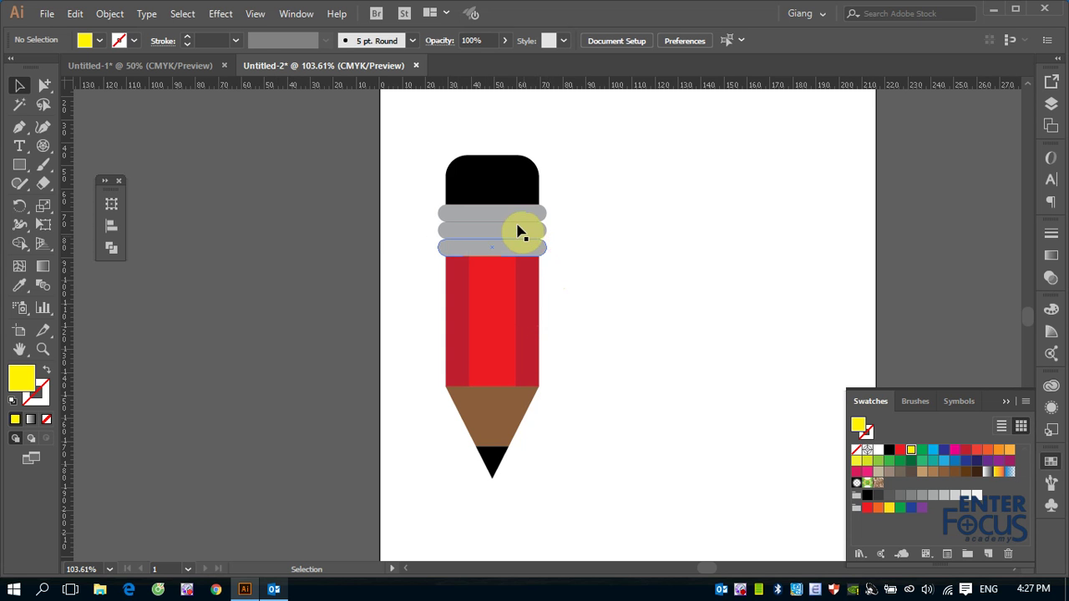
- Paste the yellow rectangle behind the top grey ferrule band of the pencil
click(473, 219)
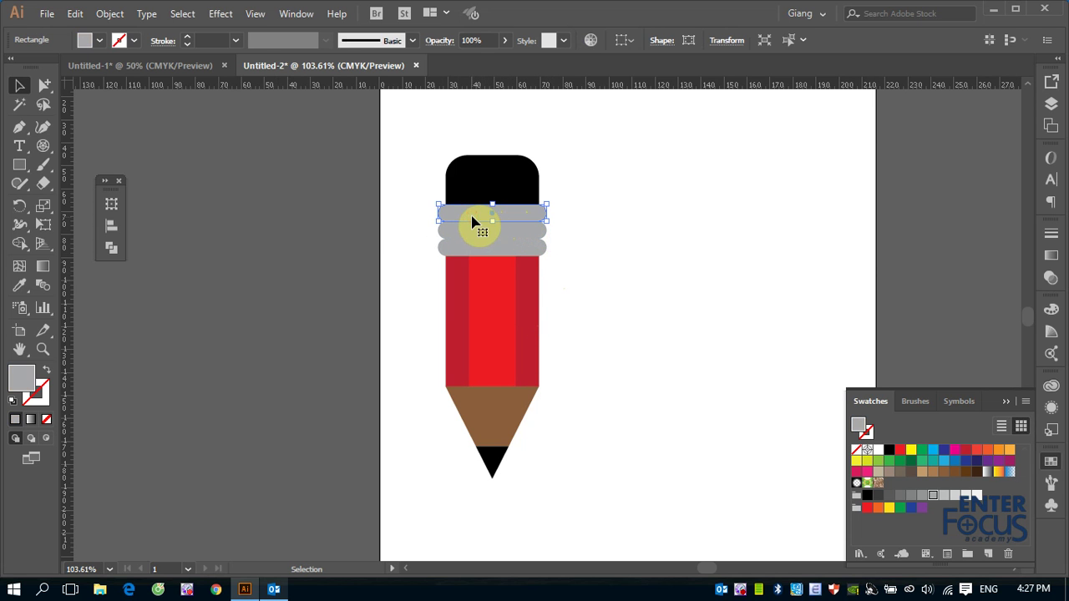
click(76, 14)
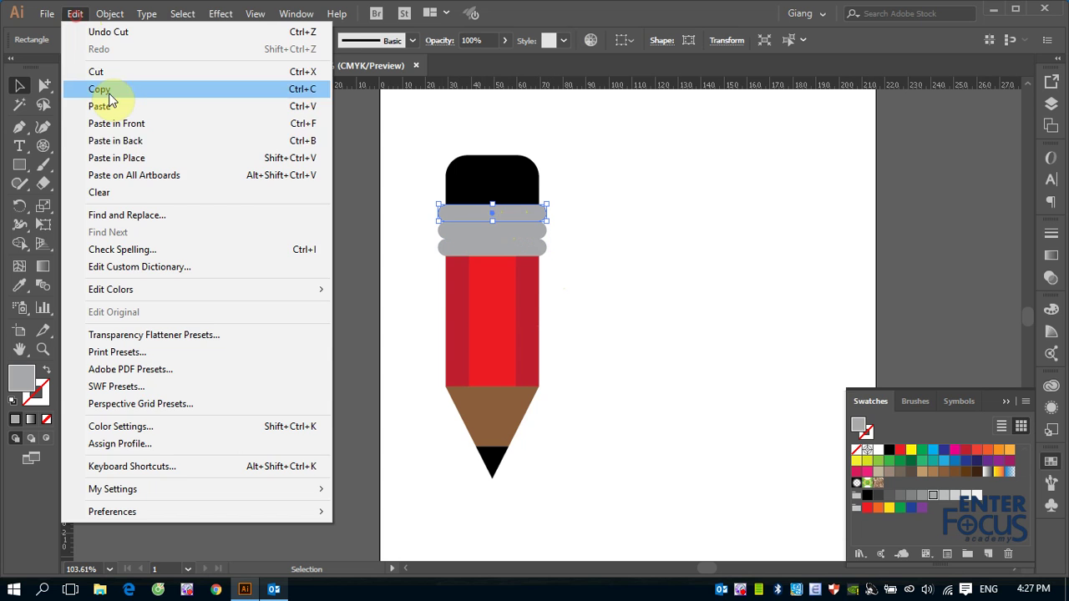
click(131, 140)
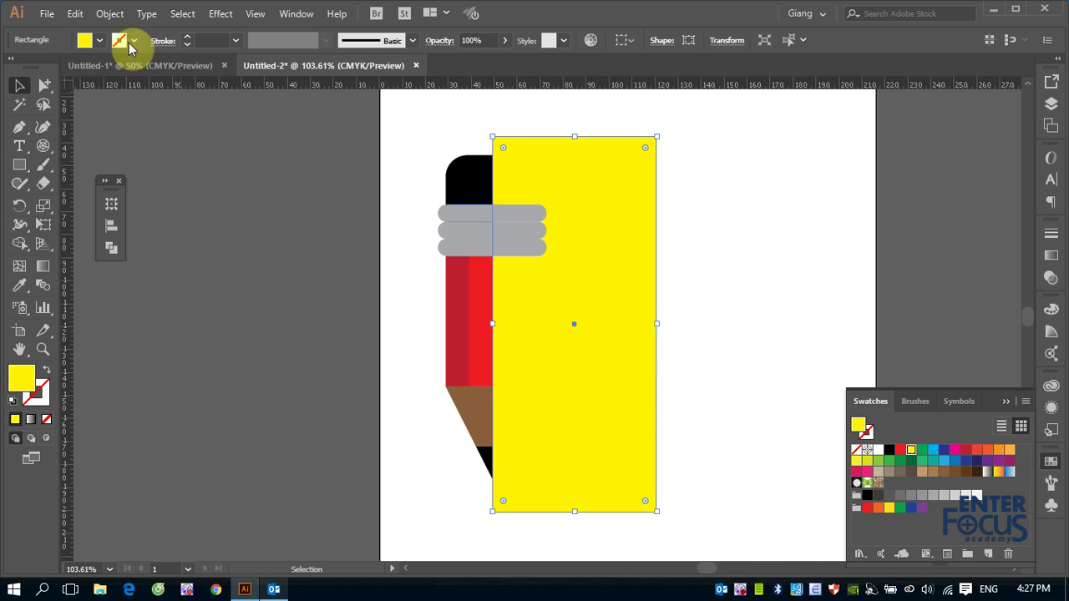
- Cut the yellow rectangle, Paste in Place at its original spot, then deselect
key(ctrl+x)
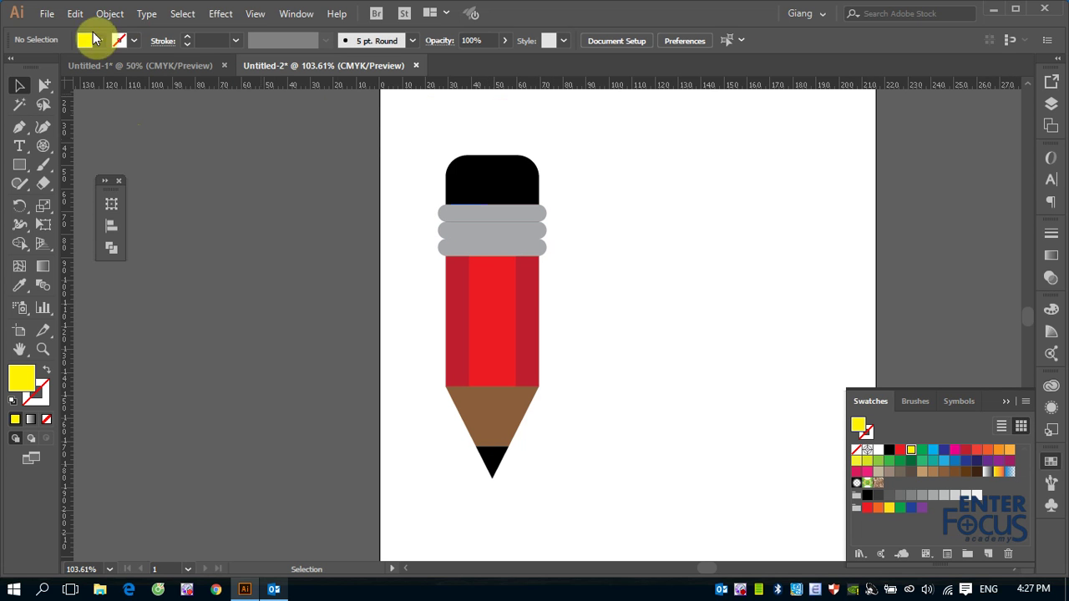
click(75, 14)
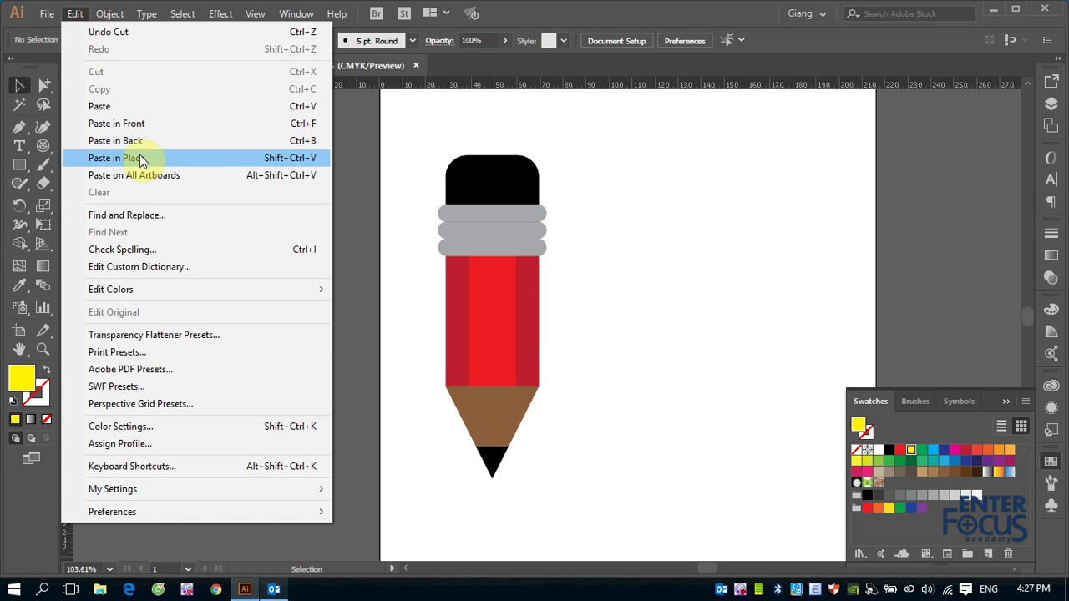
click(138, 160)
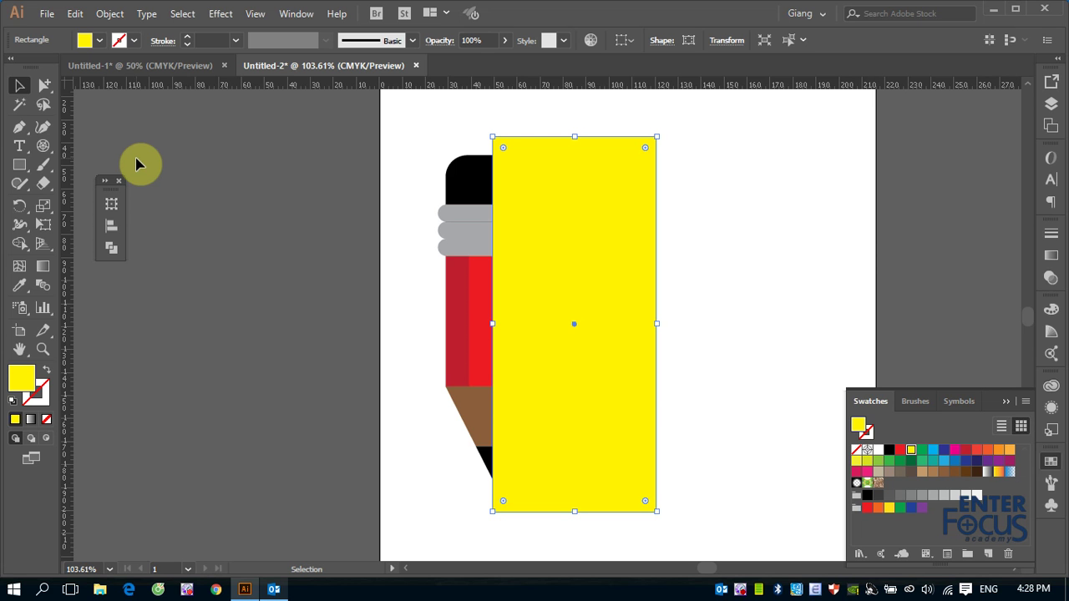
click(74, 13)
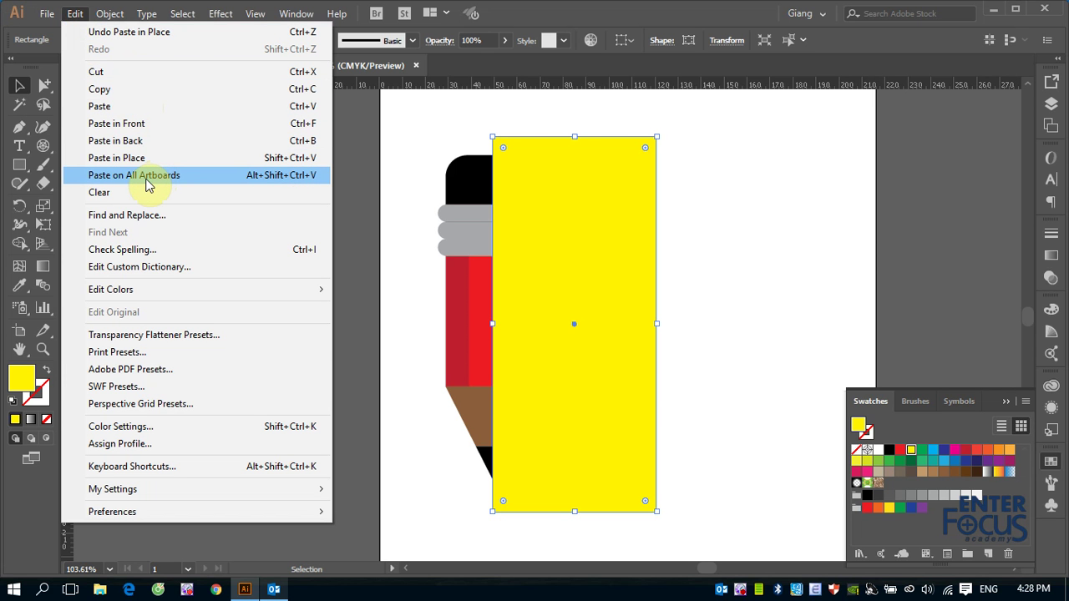
click(923, 187)
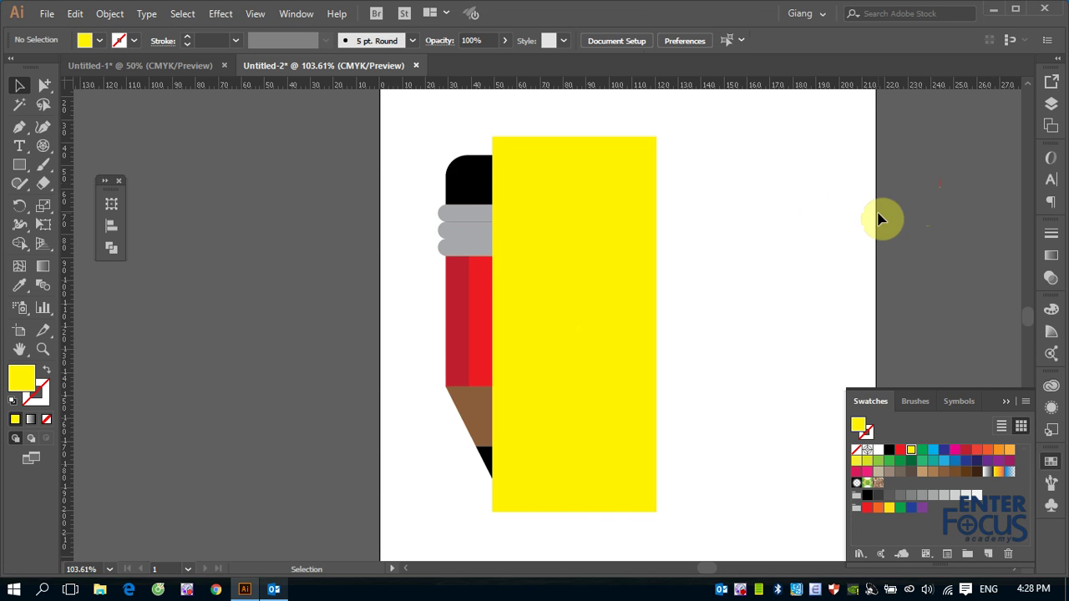
click(46, 13)
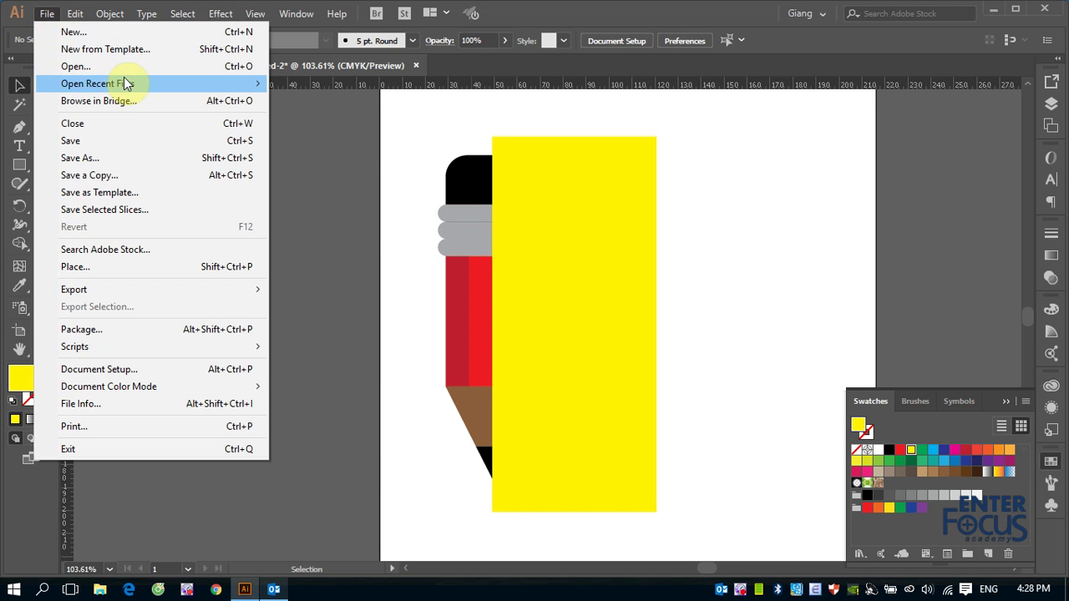
- Create a new Letter-size (612 × 792 pt) document with 10 artboards
click(116, 35)
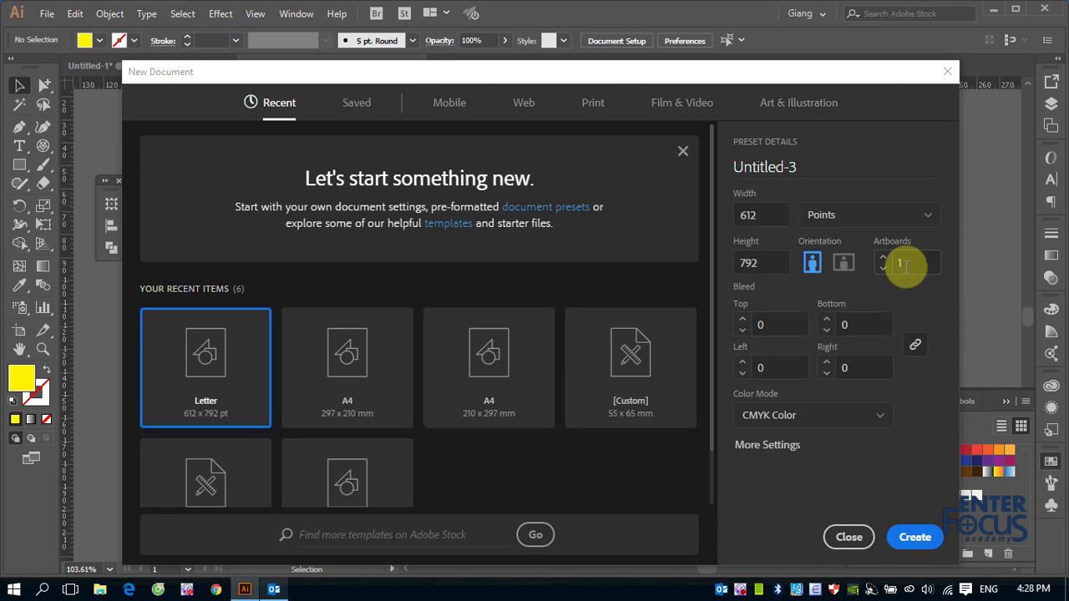
click(907, 265)
text(0)
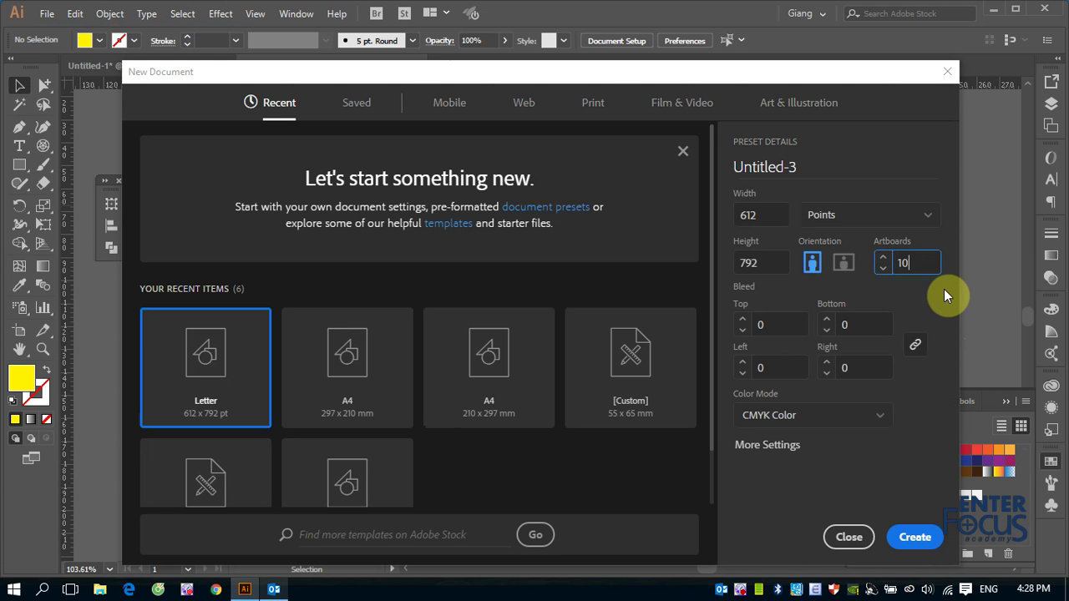
click(919, 538)
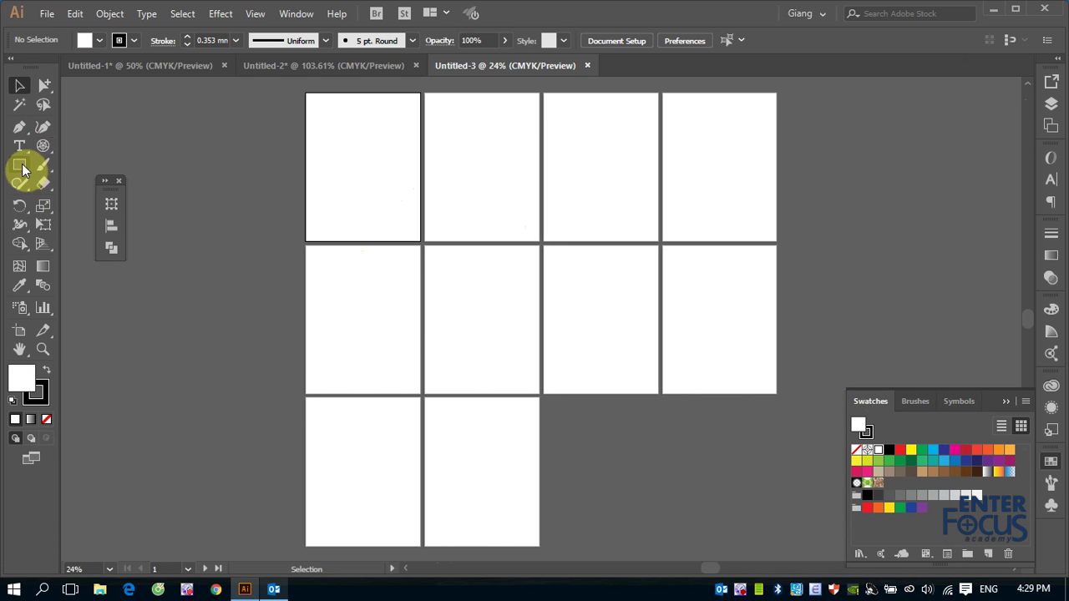
- Draw a small rounded rectangle on the first artboard and fill it red
drag(23, 170, 67, 183)
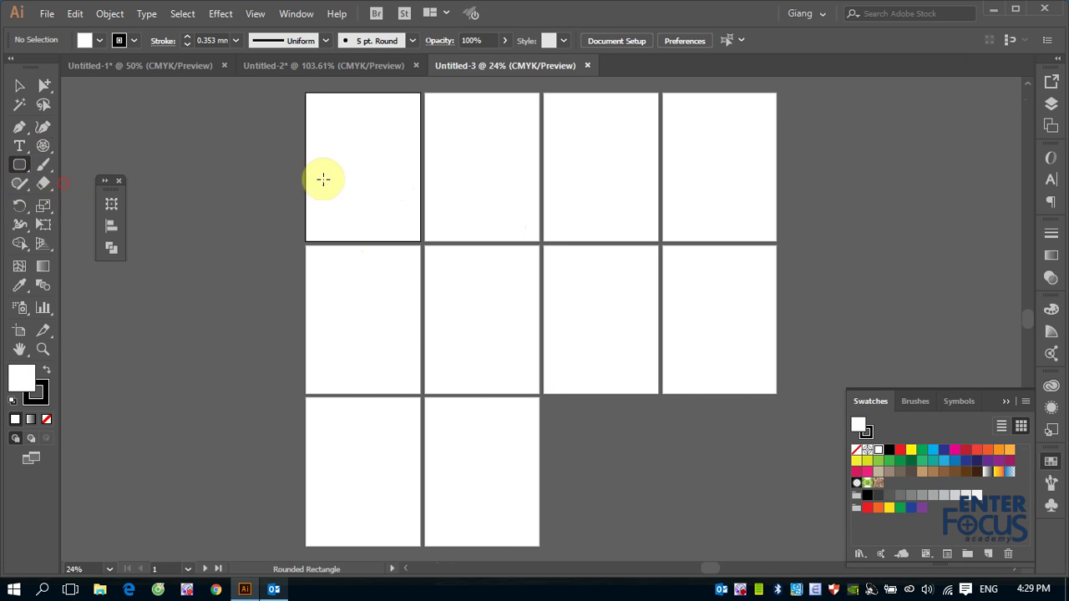
drag(343, 134, 383, 172)
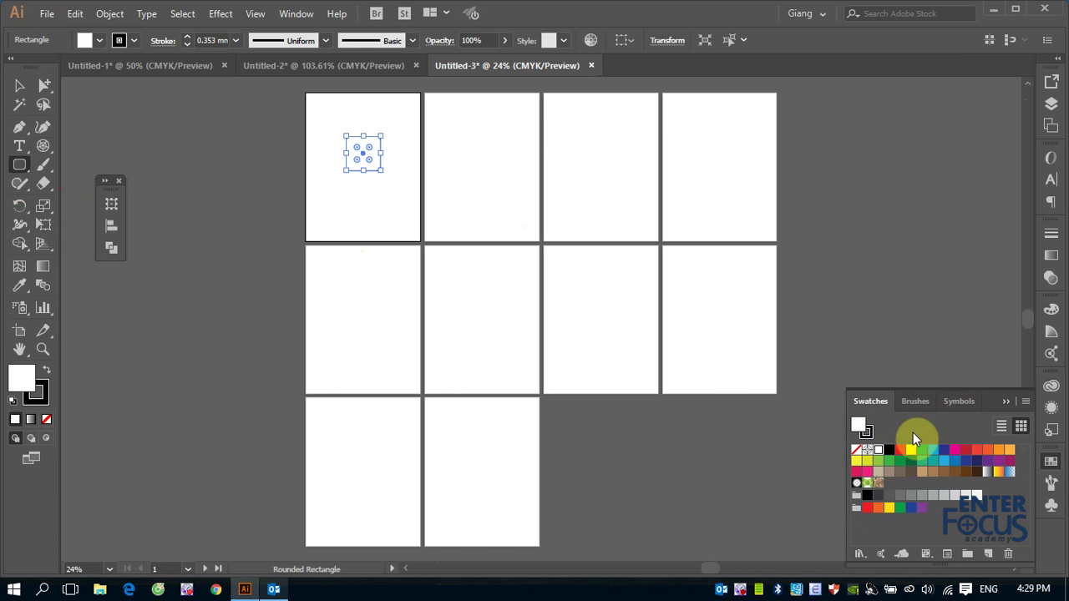
click(899, 449)
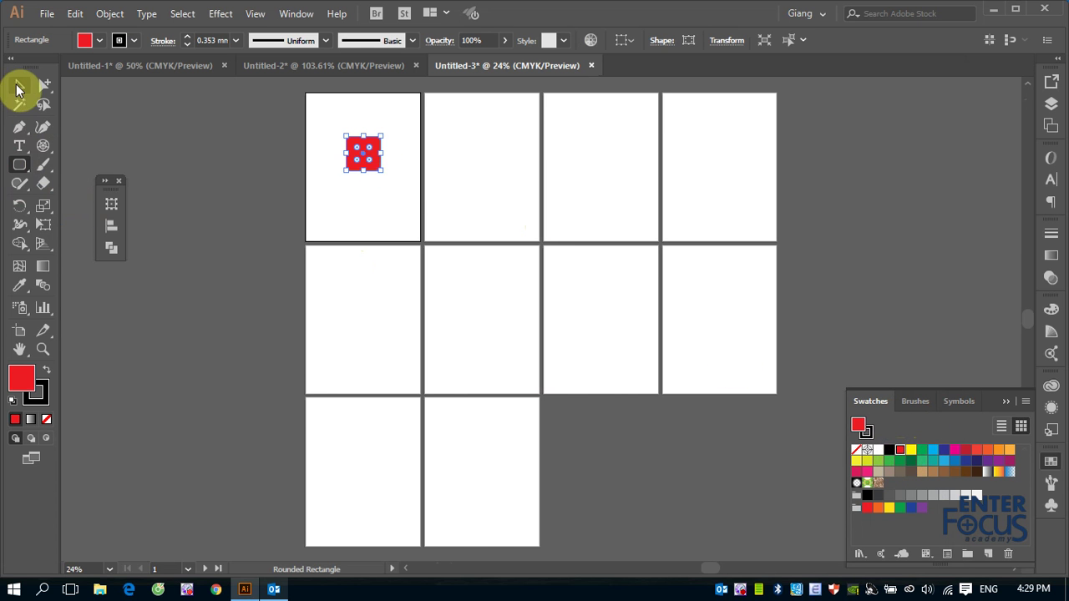
- Remove the red rounded square and Paste on All Artboards
click(18, 89)
click(210, 167)
click(352, 161)
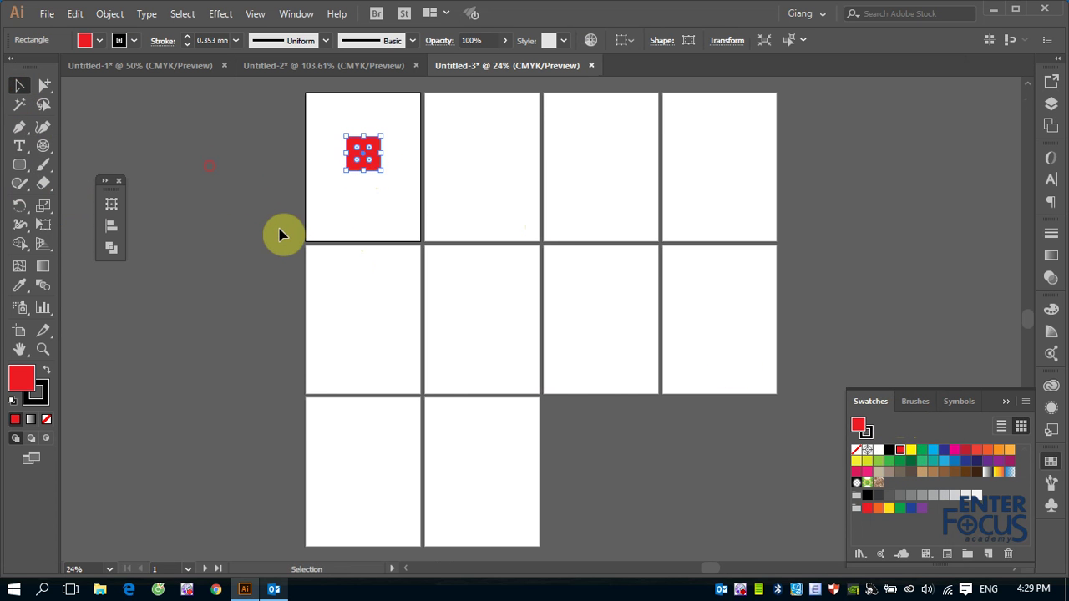
key(Delete)
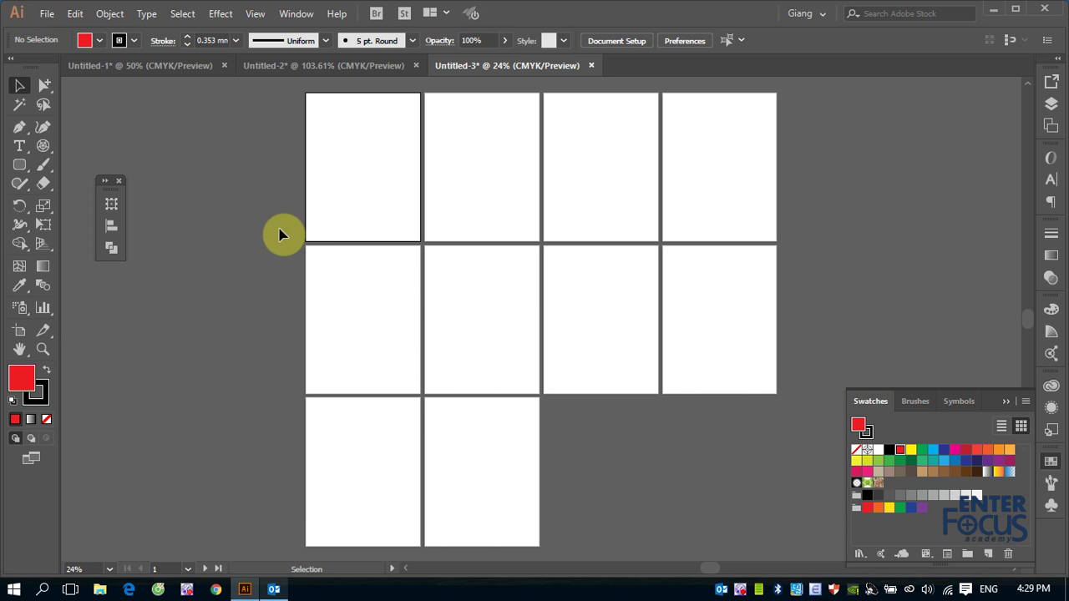
click(75, 14)
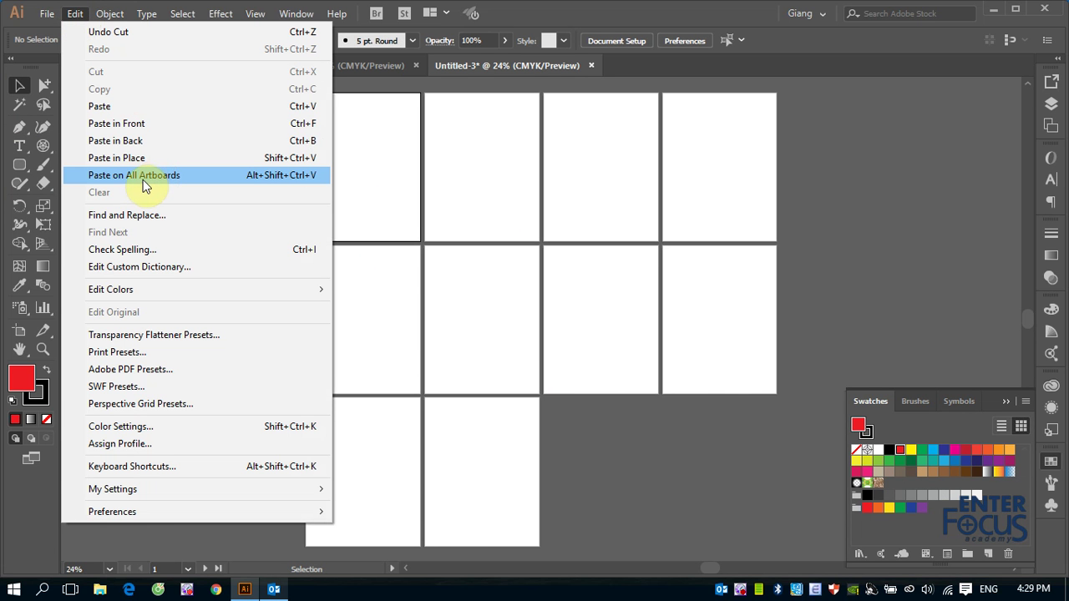
click(142, 178)
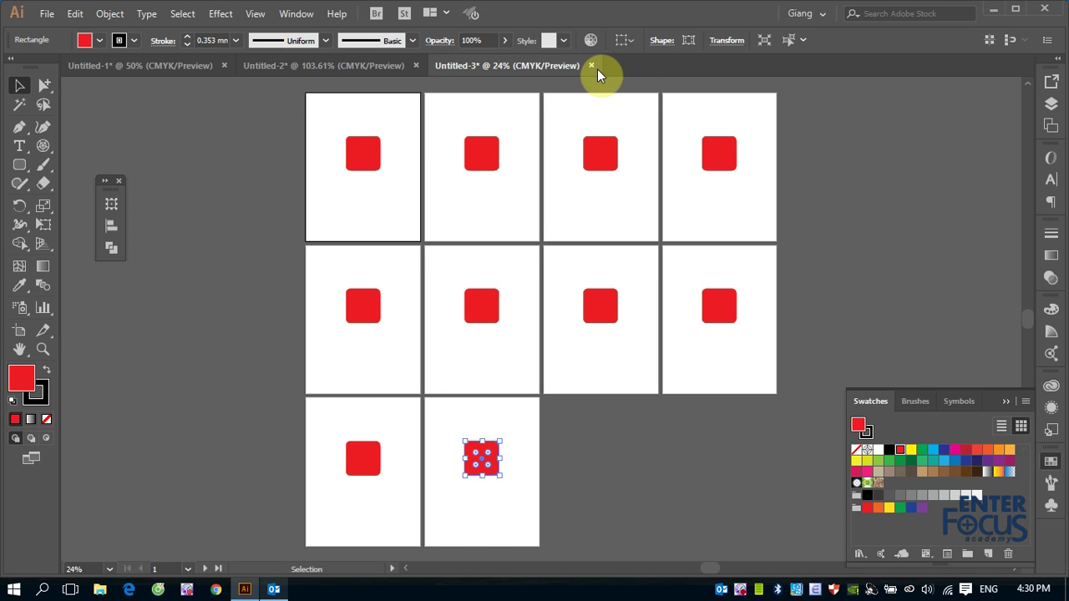
- Dismiss the Edit menu and switch back to the Untitled-2 pencil document
click(76, 15)
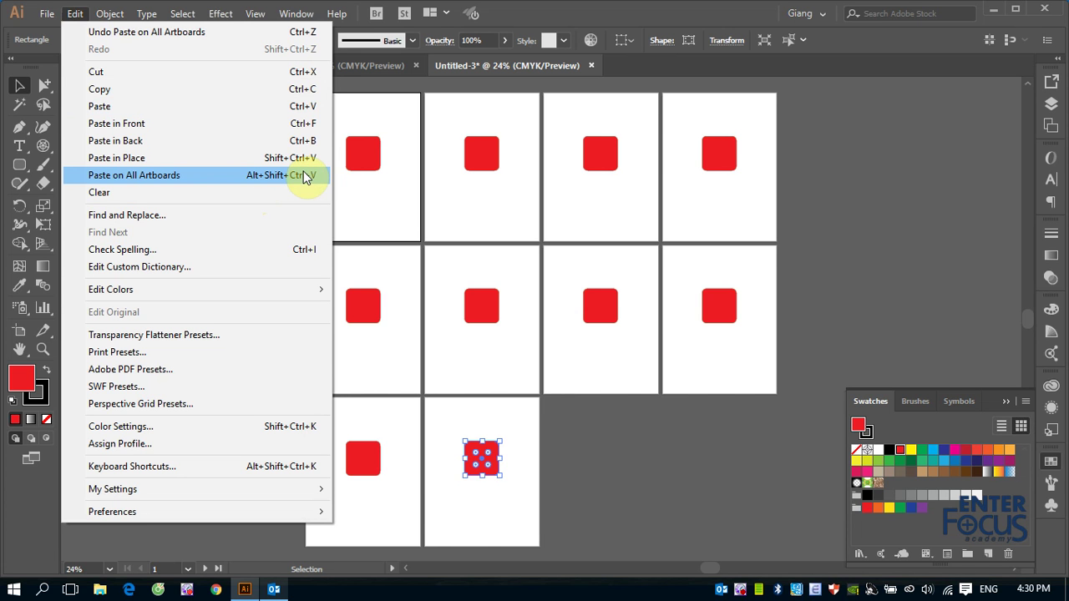
click(847, 193)
click(318, 67)
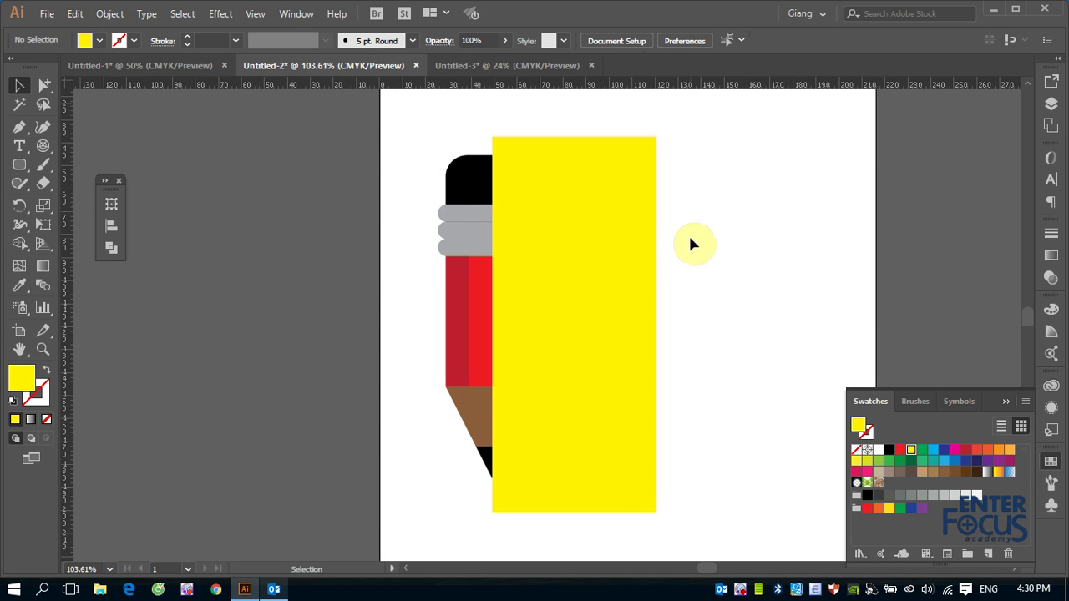
- Delete the yellow rectangle so the pencil stands alone on the artboard
click(582, 235)
key(Delete)
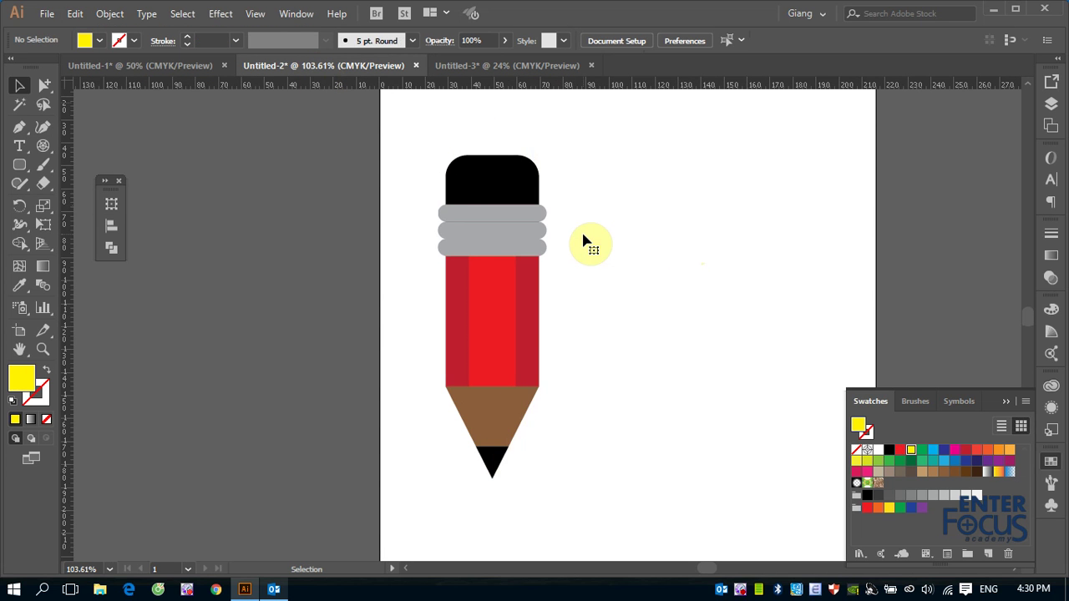
key(ctrl+minus)
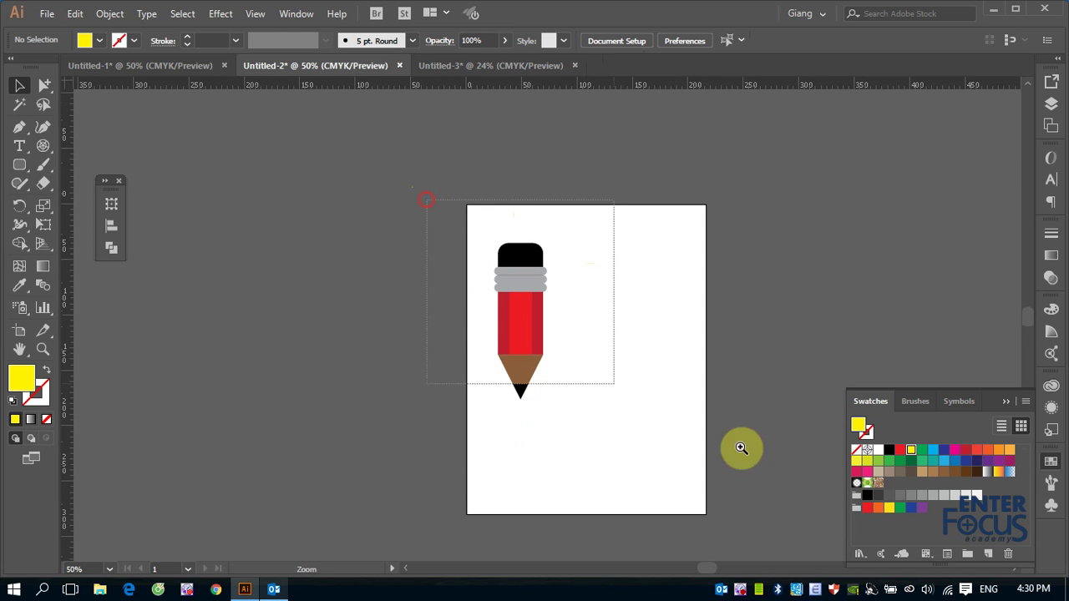
- Group the pencil's cap, bands, body and tip into one object, then pick the Rectangle Tool
drag(425, 195, 621, 374)
drag(299, 119, 474, 387)
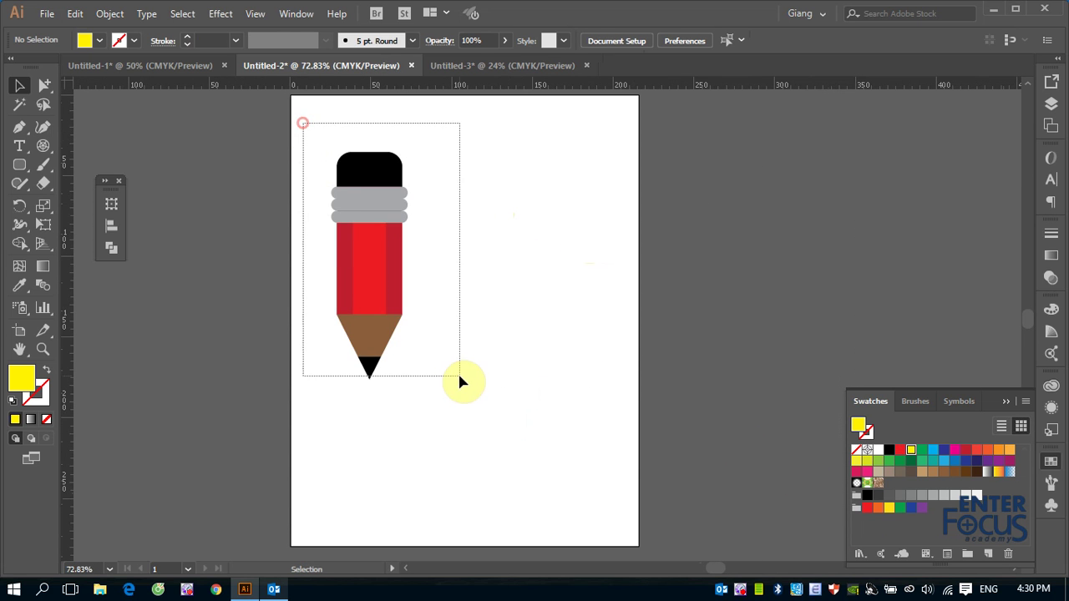
key(ctrl+g)
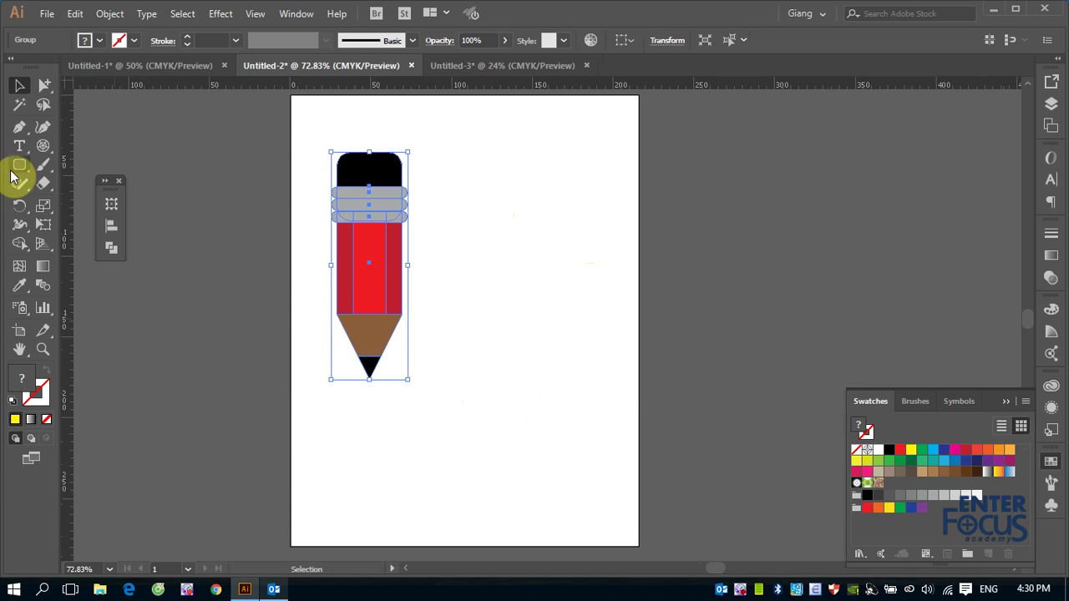
click(15, 170)
click(57, 166)
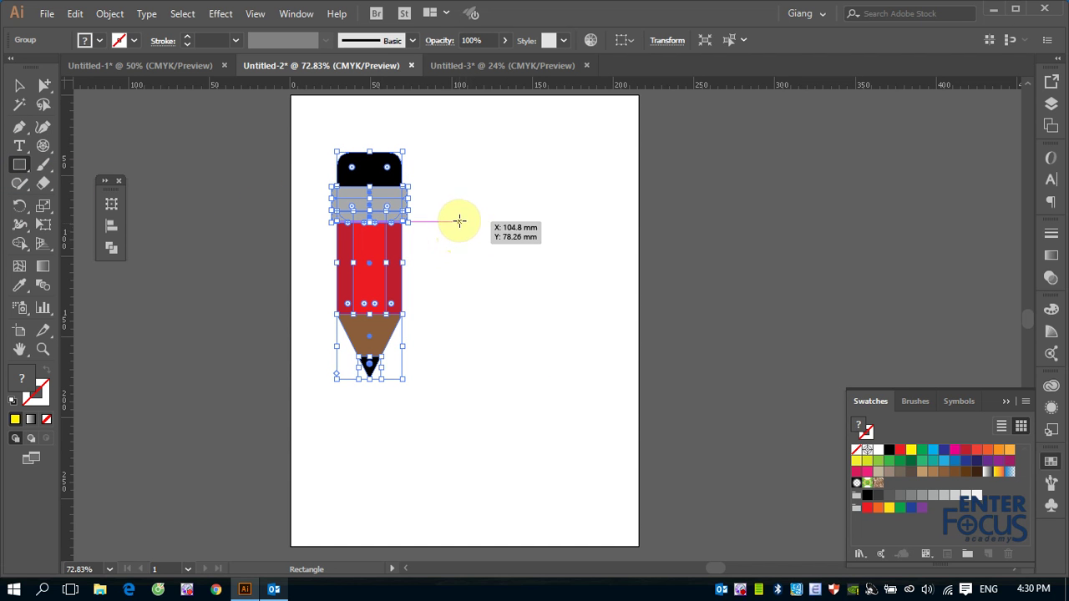
- Draw a large yellow square and rotate it 45° into a diamond
drag(446, 214, 731, 495)
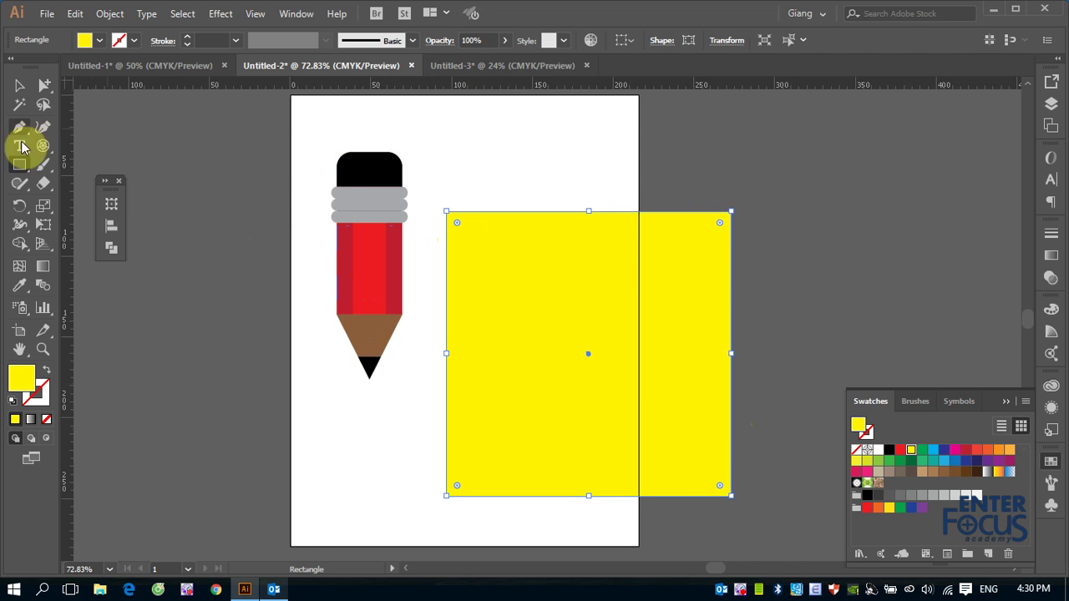
double_click(19, 206)
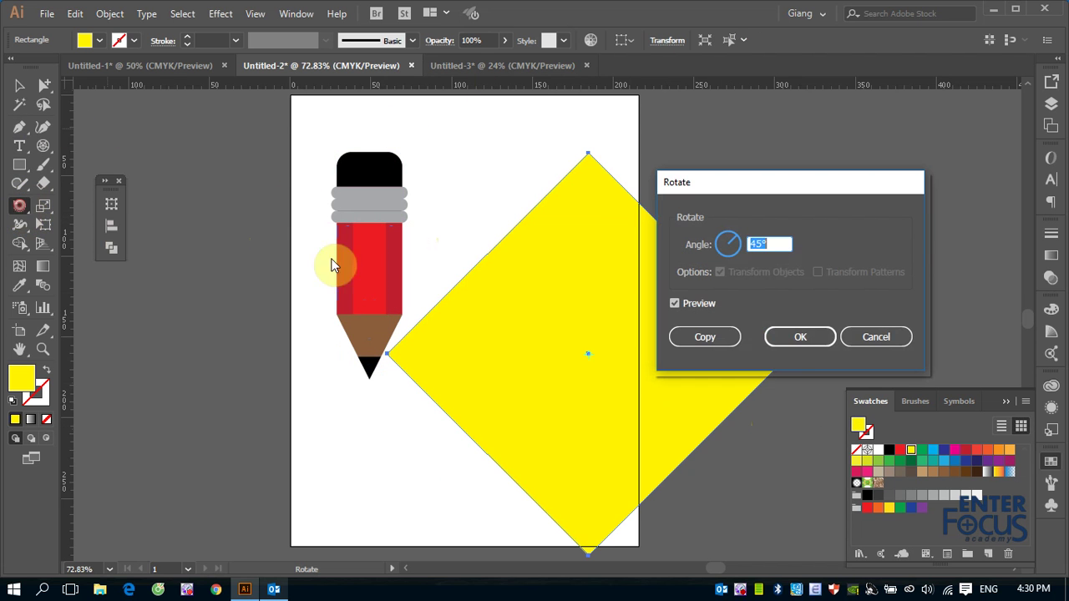
click(800, 337)
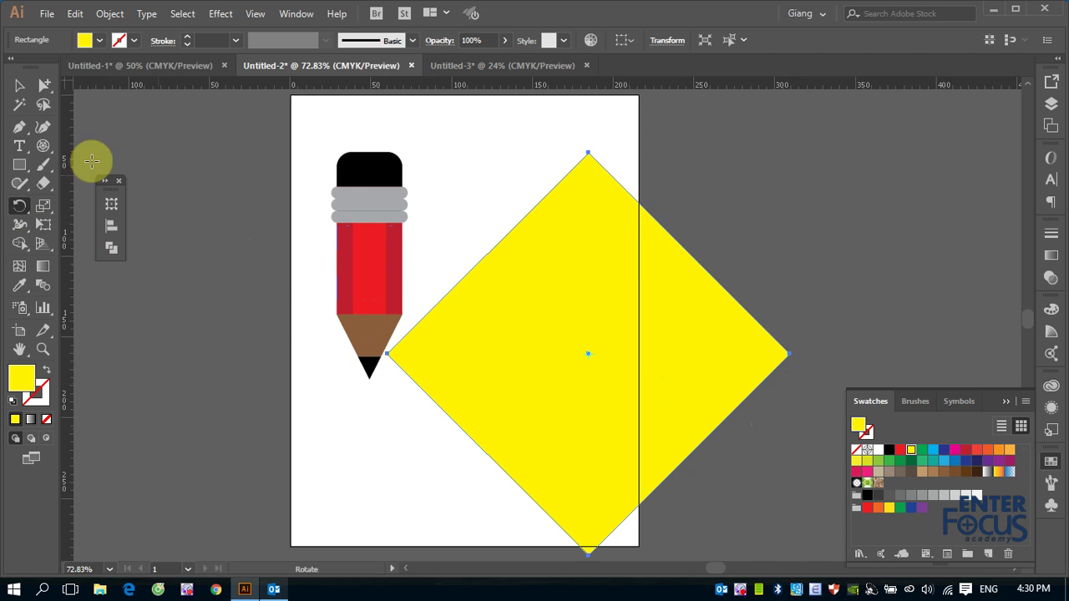
- Move the diamond over the pencil at page centre and send it to the back
key(v)
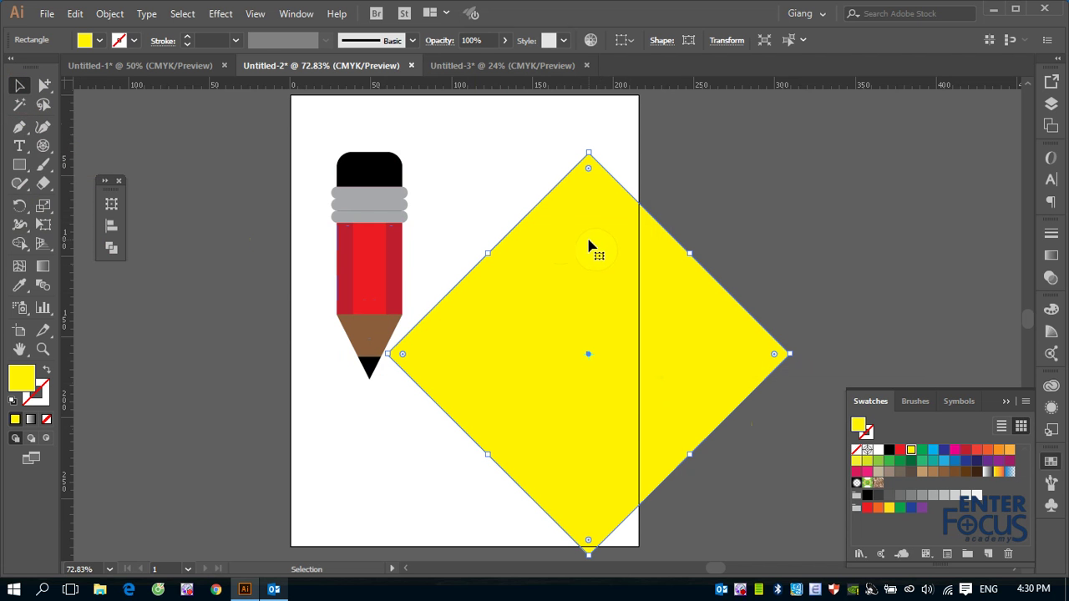
drag(589, 241, 453, 198)
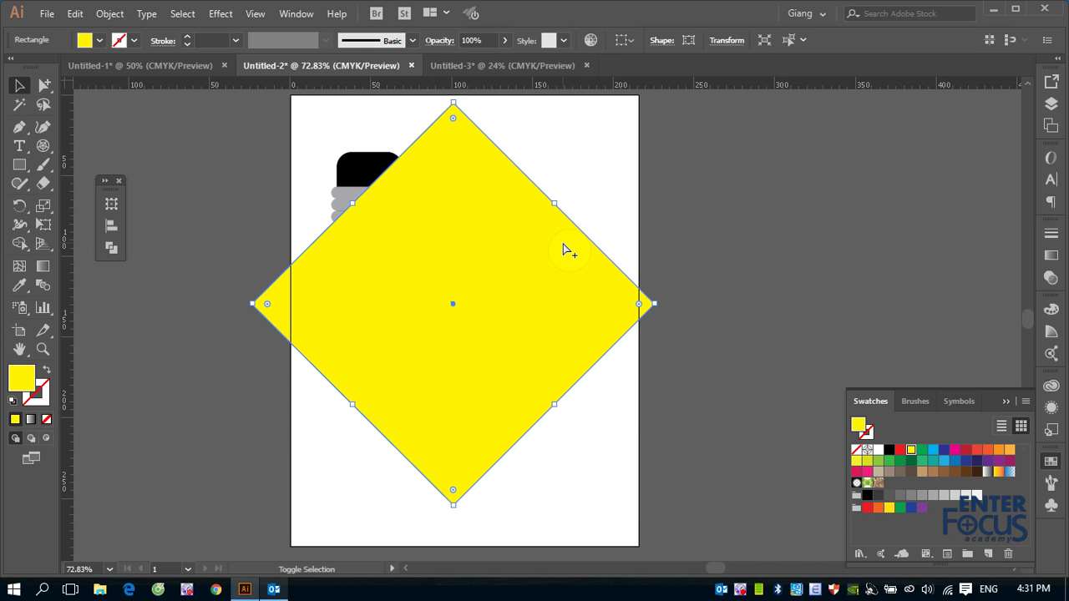
key(ctrl+shift+bracketleft)
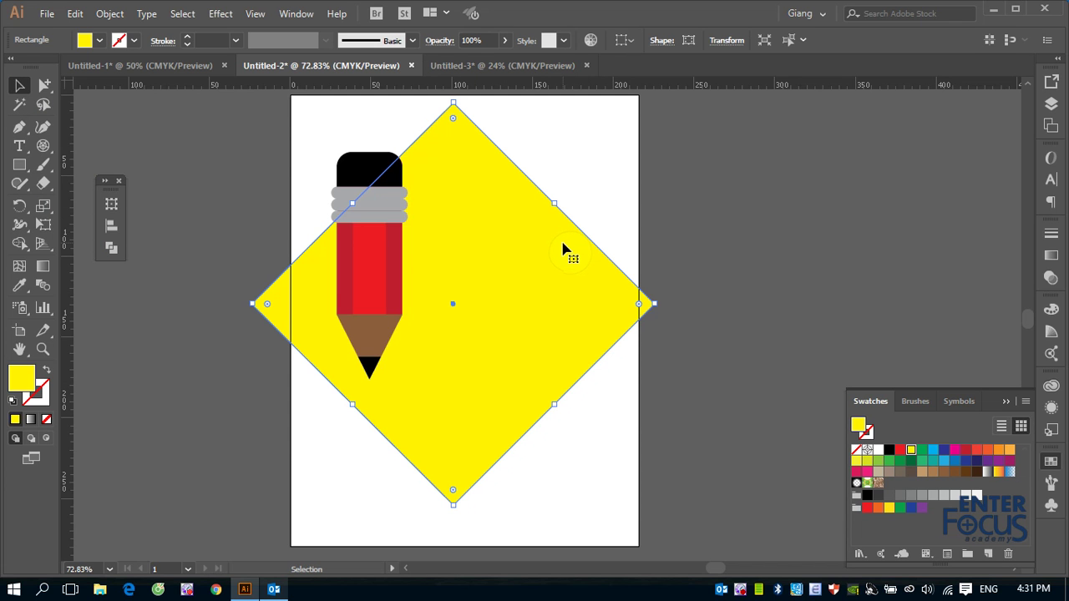
click(561, 184)
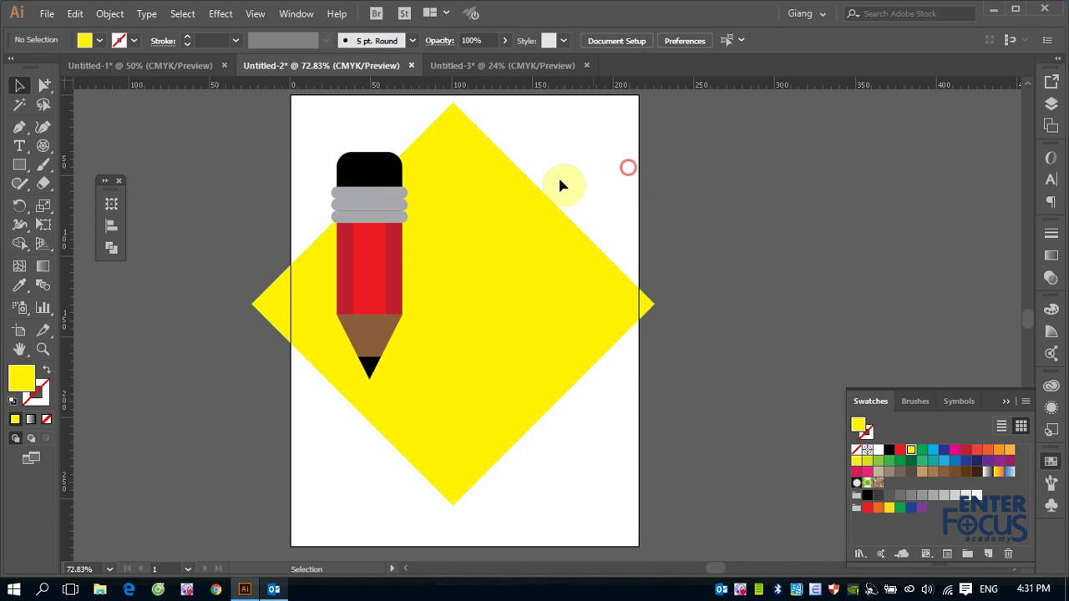
- Centre the pencil on the diamond and add an inner brown diamond copy, about 136.96 mm square
drag(377, 270, 461, 316)
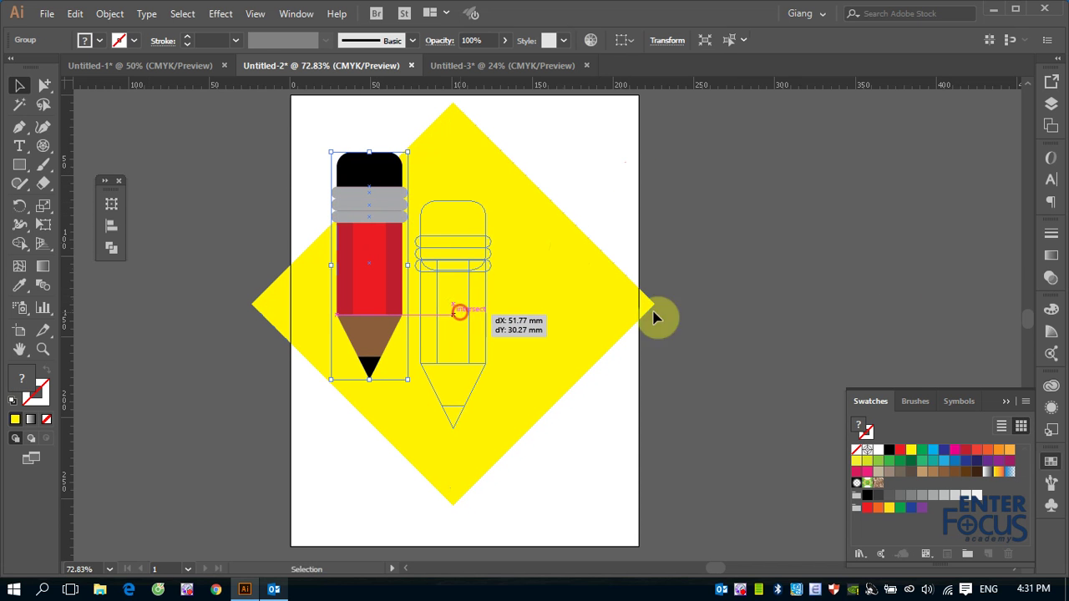
click(462, 171)
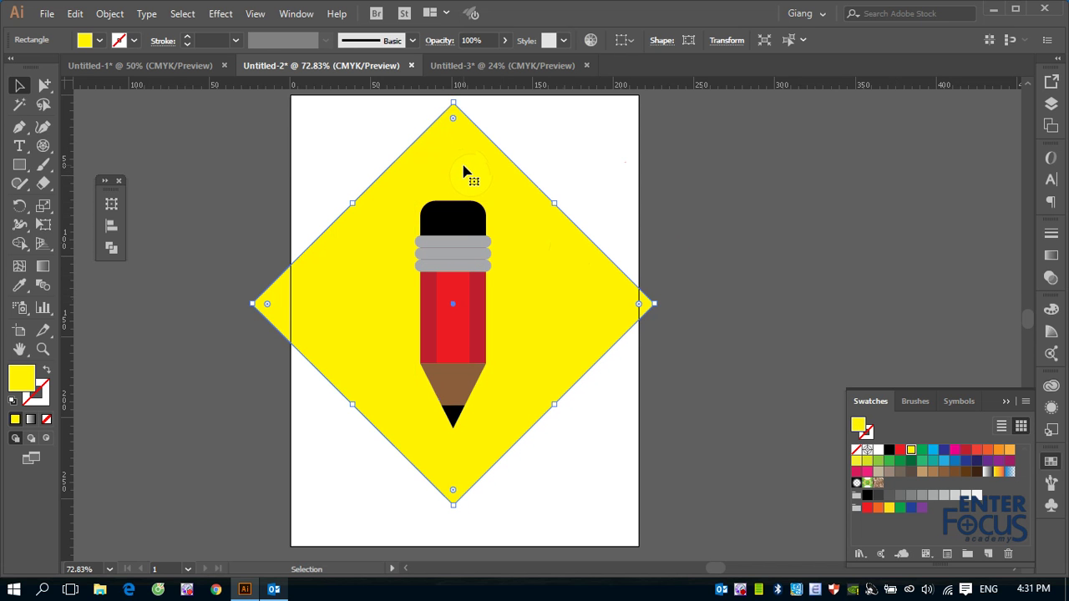
ctrl+click(444, 167)
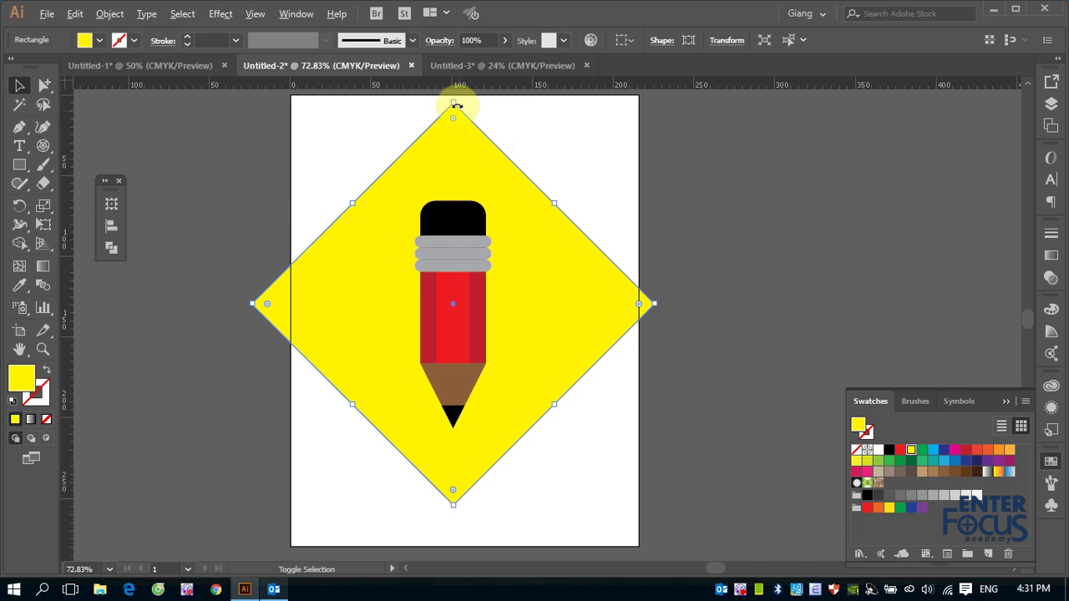
drag(453, 104, 457, 147)
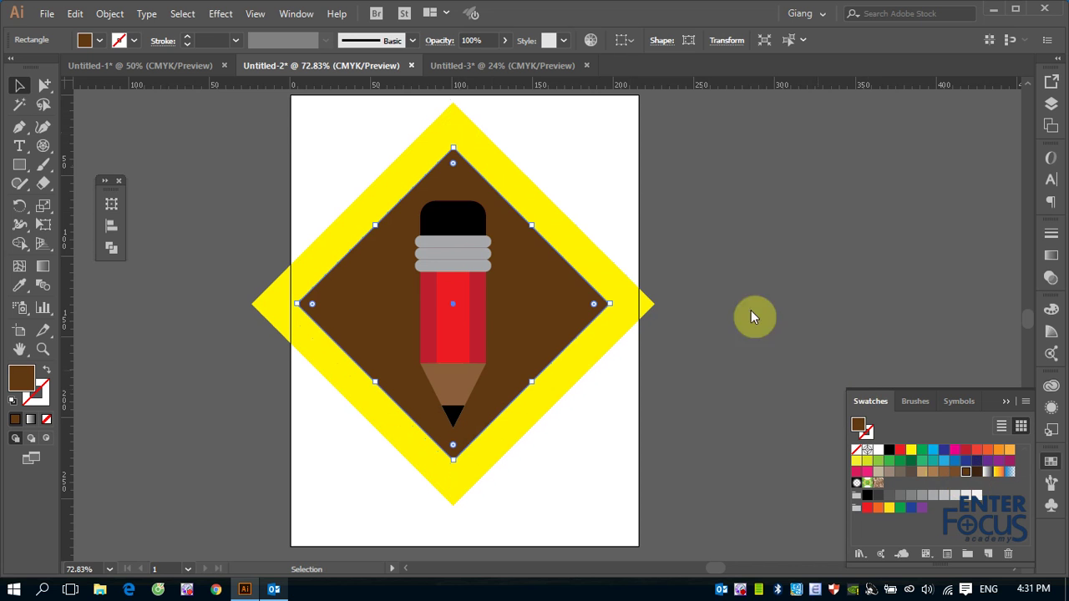
click(601, 181)
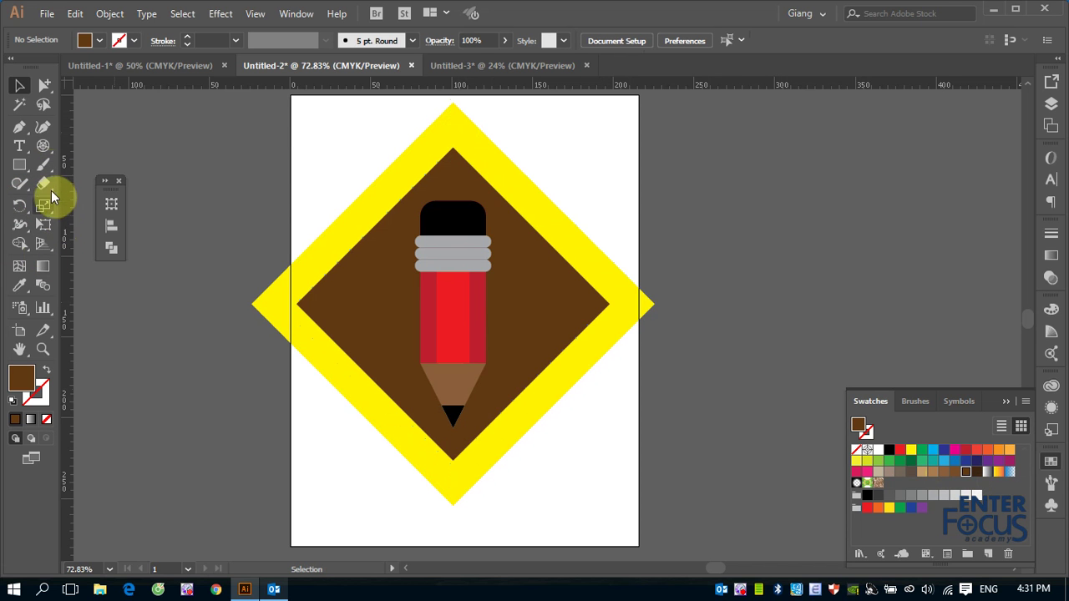
- Draw a 4-sided polygon as a small brown square at the diamond's top corner
click(21, 170)
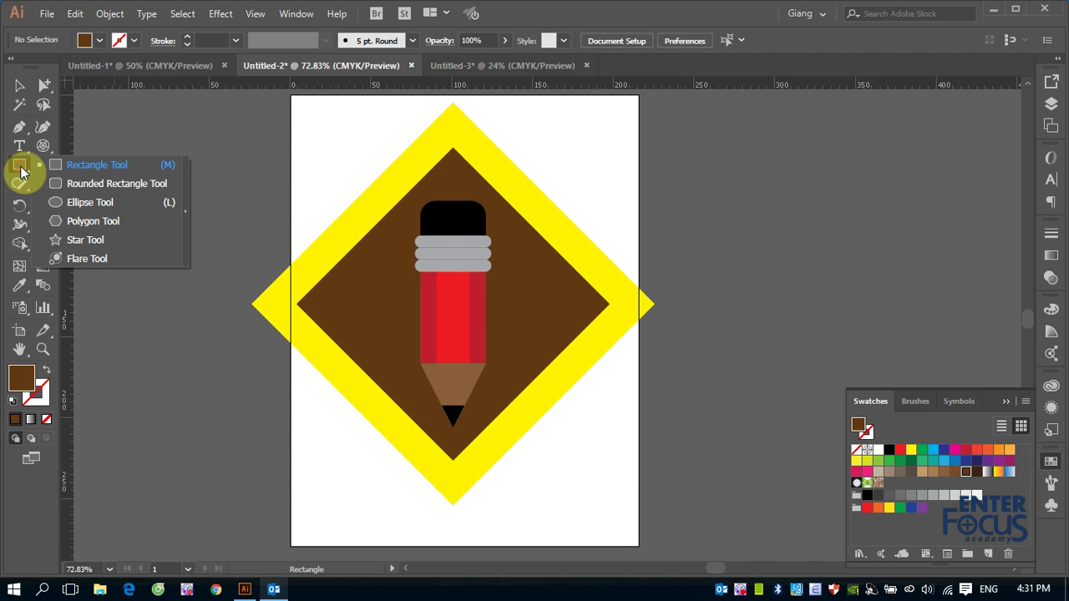
mouse_move(21, 171)
mouse_down()
mouse_move(68, 237)
mouse_move(67, 228)
mouse_up()
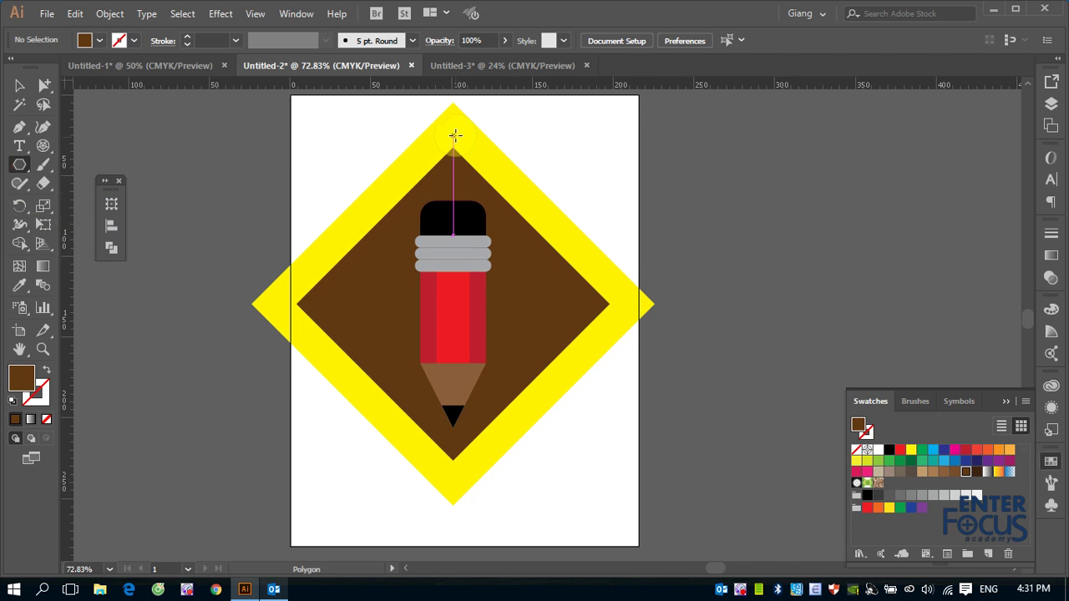
scroll(451, 125, up, 5)
mouse_move(447, 168)
mouse_down()
mouse_move(508, 212)
mouse_move(497, 208)
mouse_up()
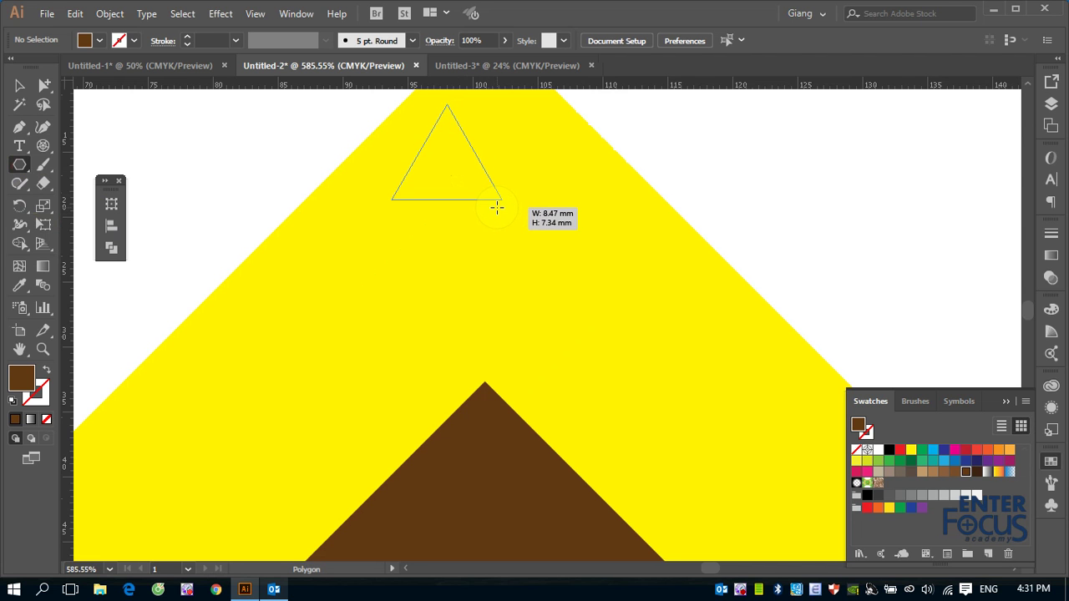
key(Up)
key(Up)
key(Up)
key(Up)
key(Up)
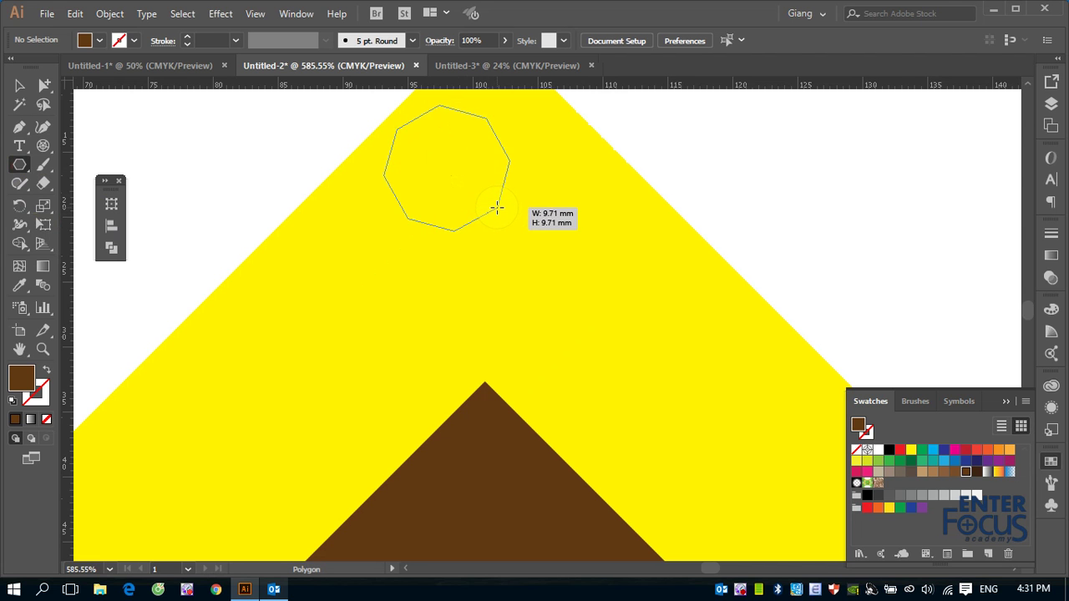
key(Up)
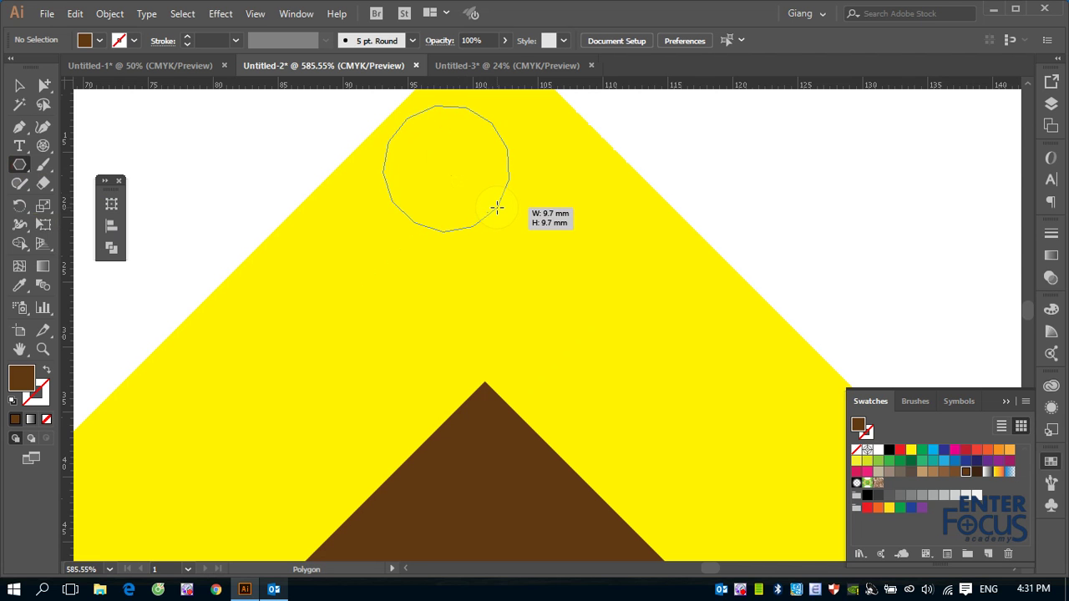
key(Down)
key(Down)
key(Down)
key(Up)
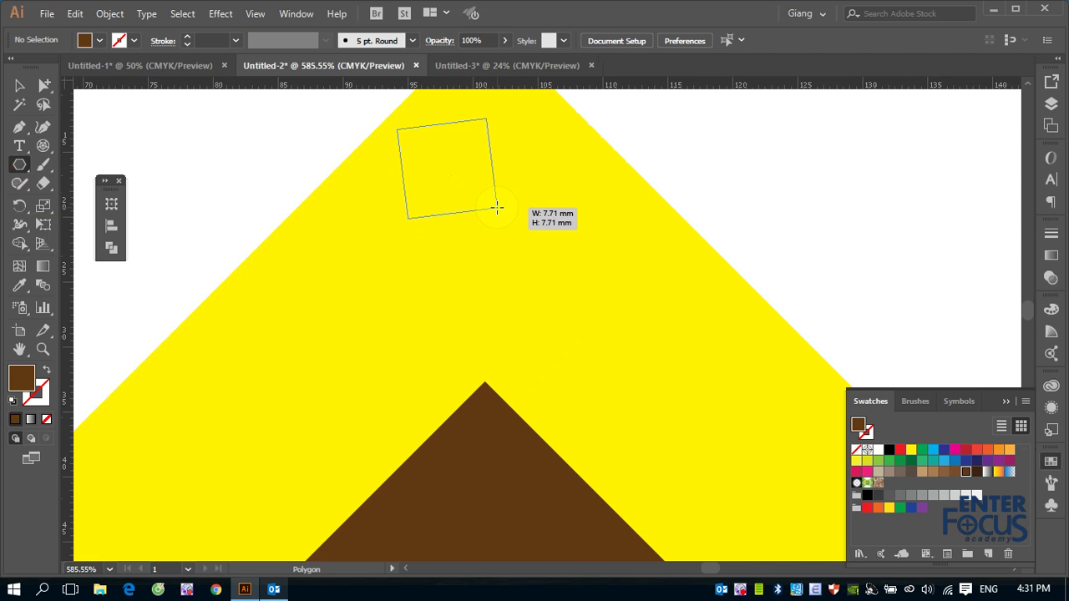
drag(497, 207, 481, 284)
- Select the new brown square and zoom out to view the whole artboard
click(19, 85)
click(466, 187)
key(ctrl+1)
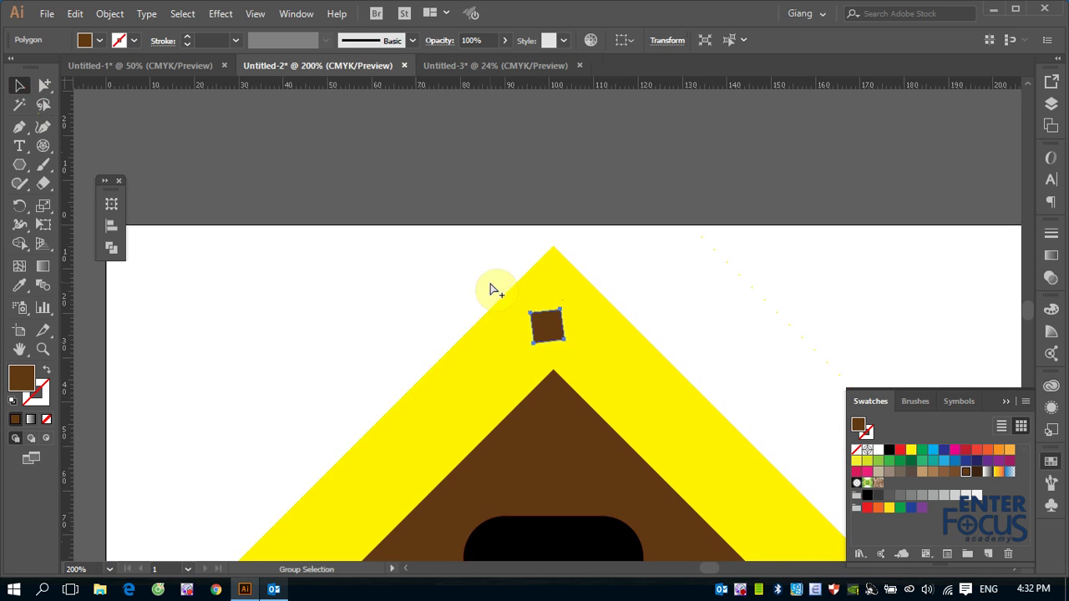
drag(668, 428, 554, 199)
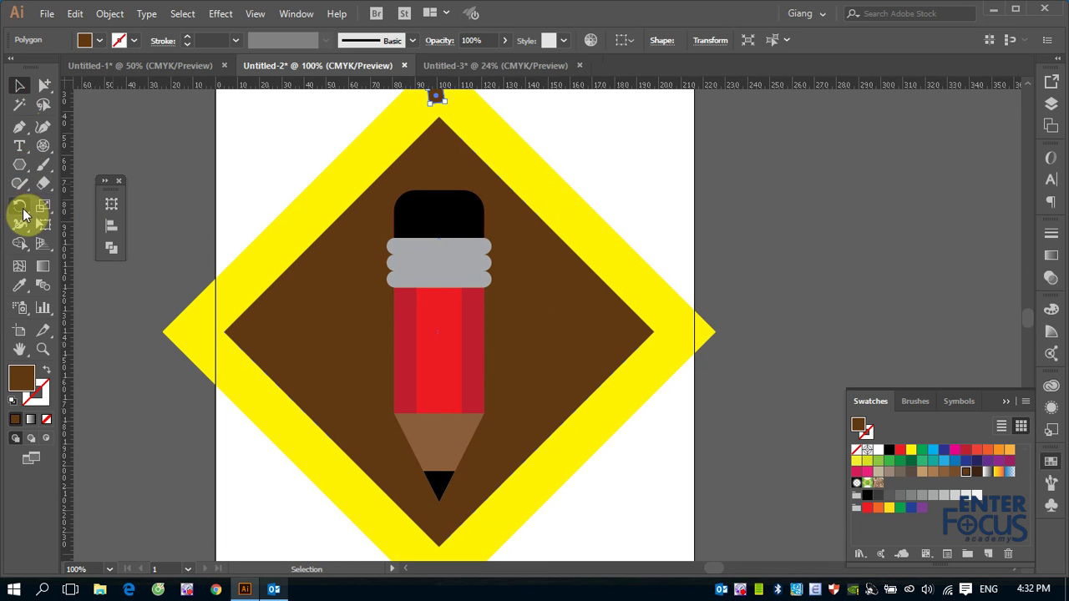
click(22, 171)
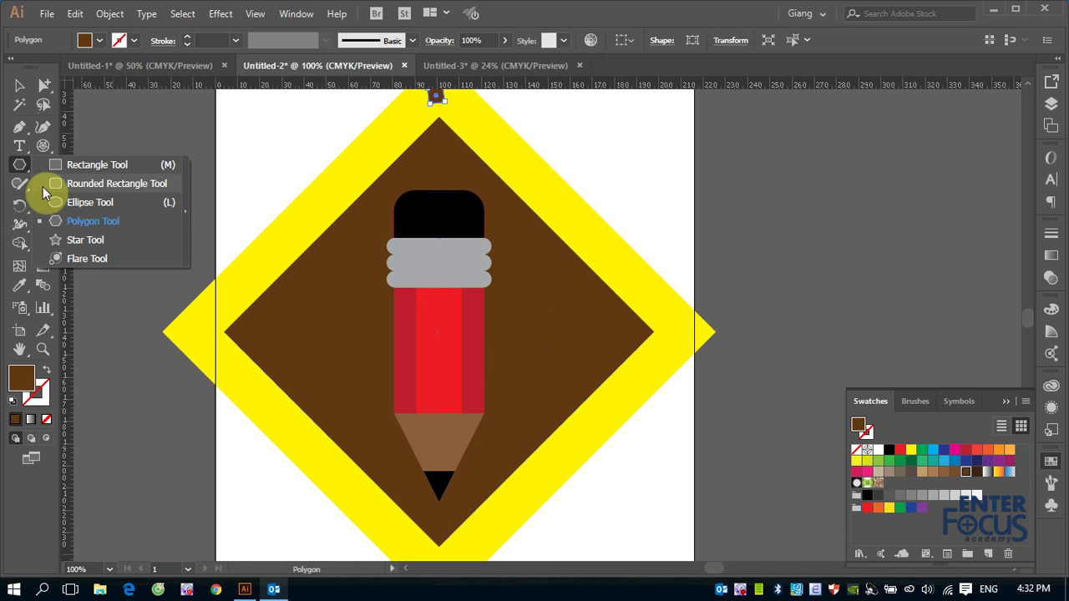
- Draw a small brown star with extra points at the yellow diamond's right corner
drag(23, 171, 68, 239)
drag(665, 308, 693, 344)
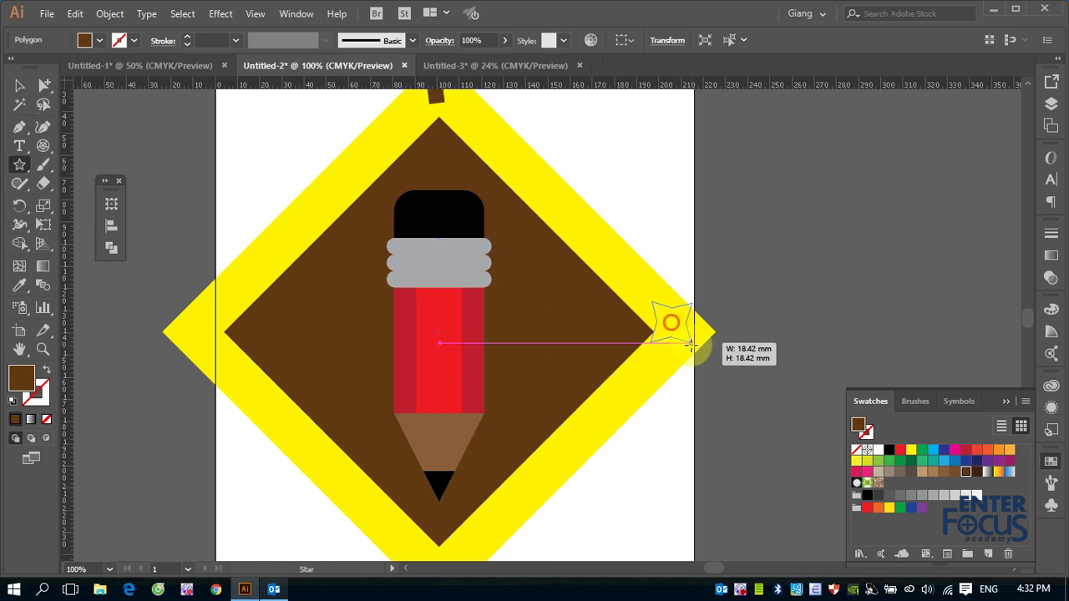
key(Up)
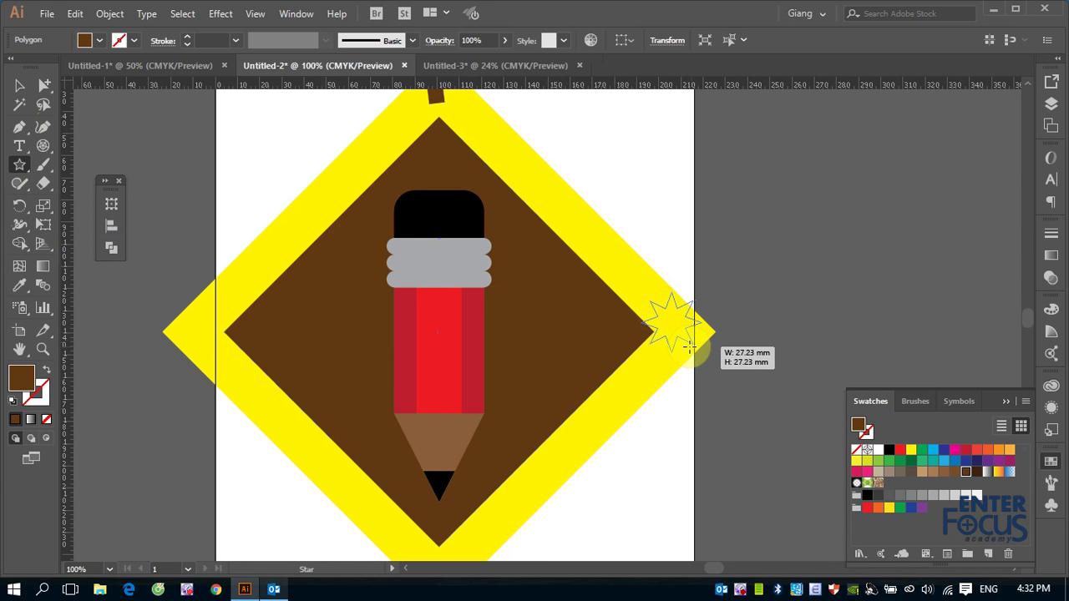
drag(693, 345, 681, 335)
click(19, 85)
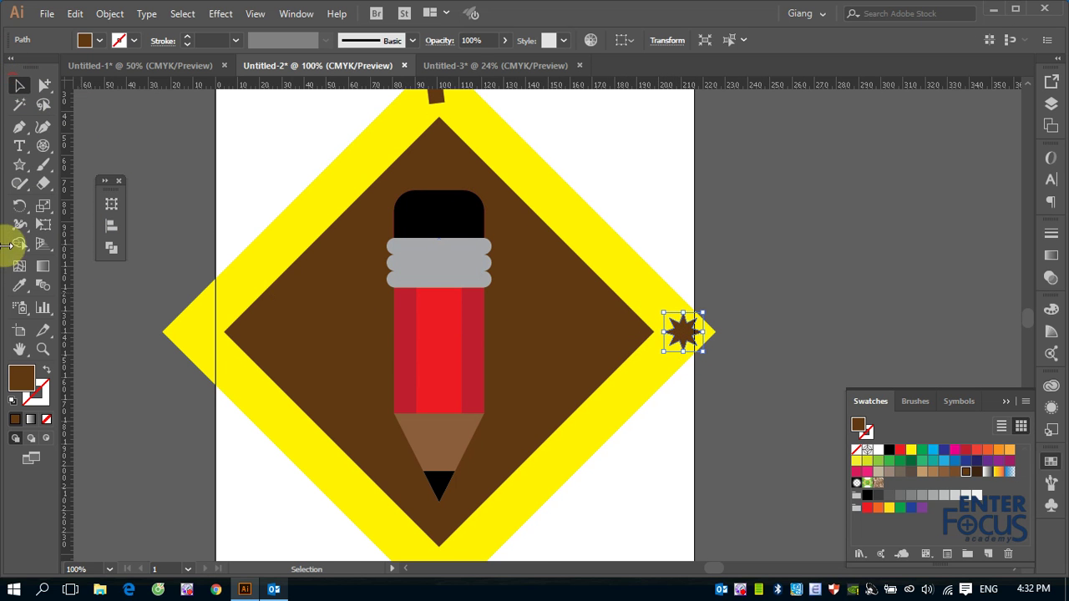
click(20, 169)
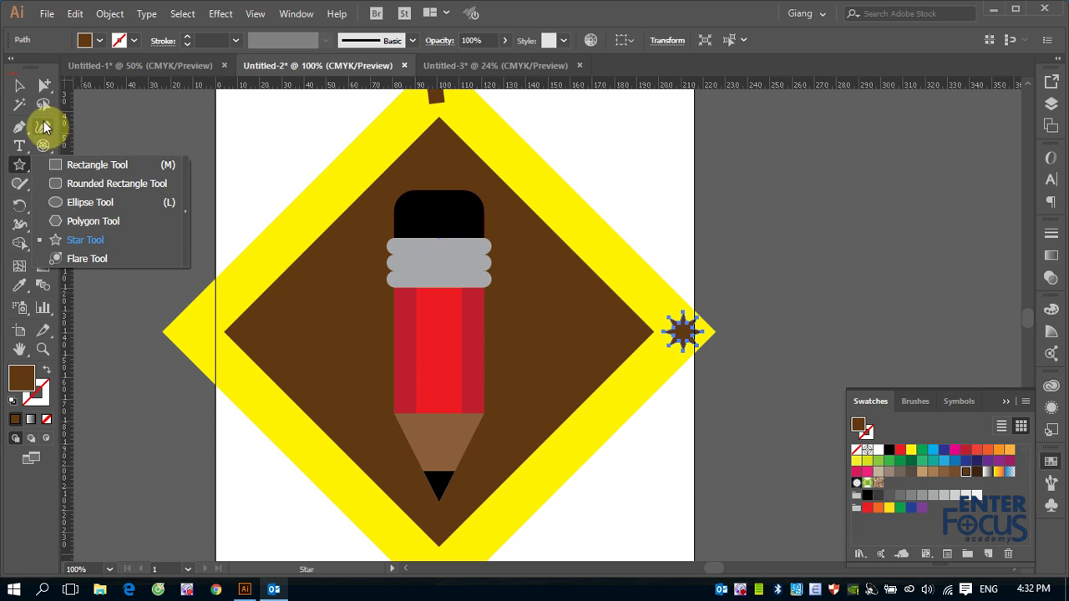
- Draw a small spiral at the yellow diamond's left corner with the Spiral Tool
click(43, 148)
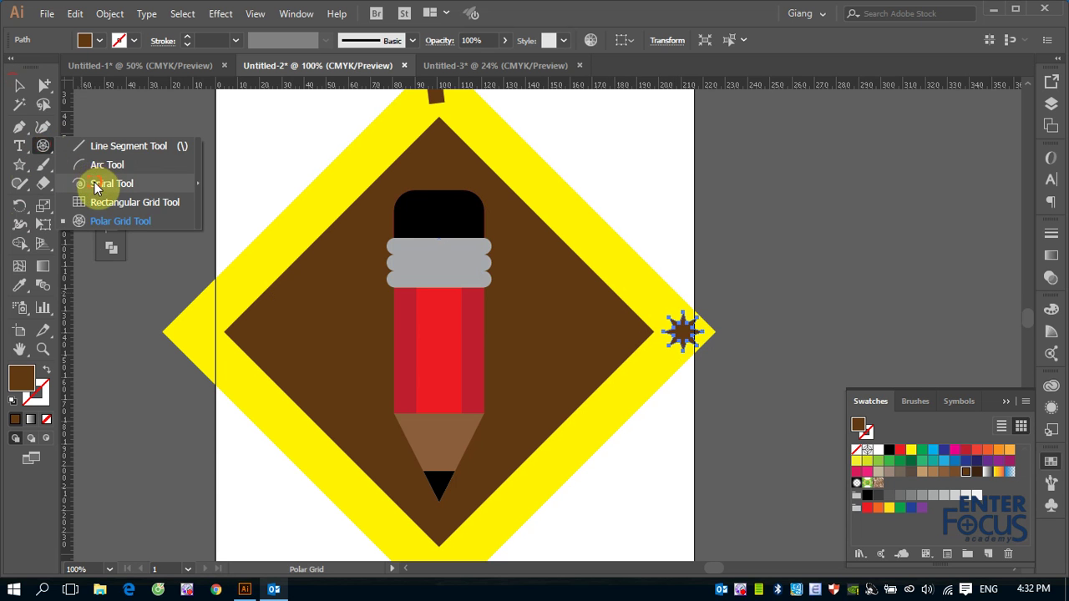
drag(44, 148, 88, 185)
drag(189, 331, 206, 352)
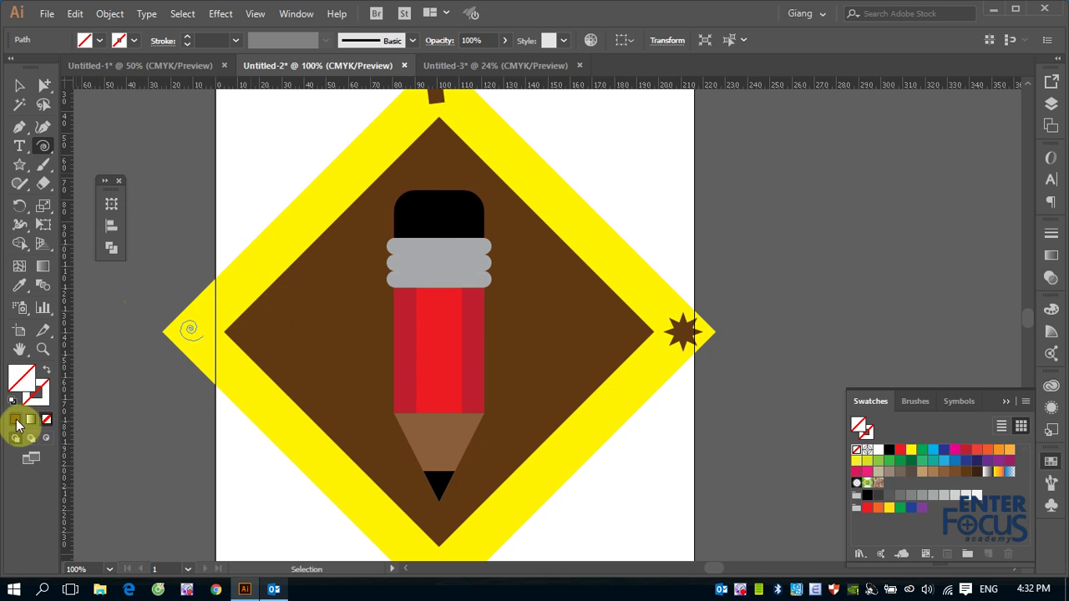
- Give the spiral a brown fill and zoom out
click(16, 420)
click(20, 86)
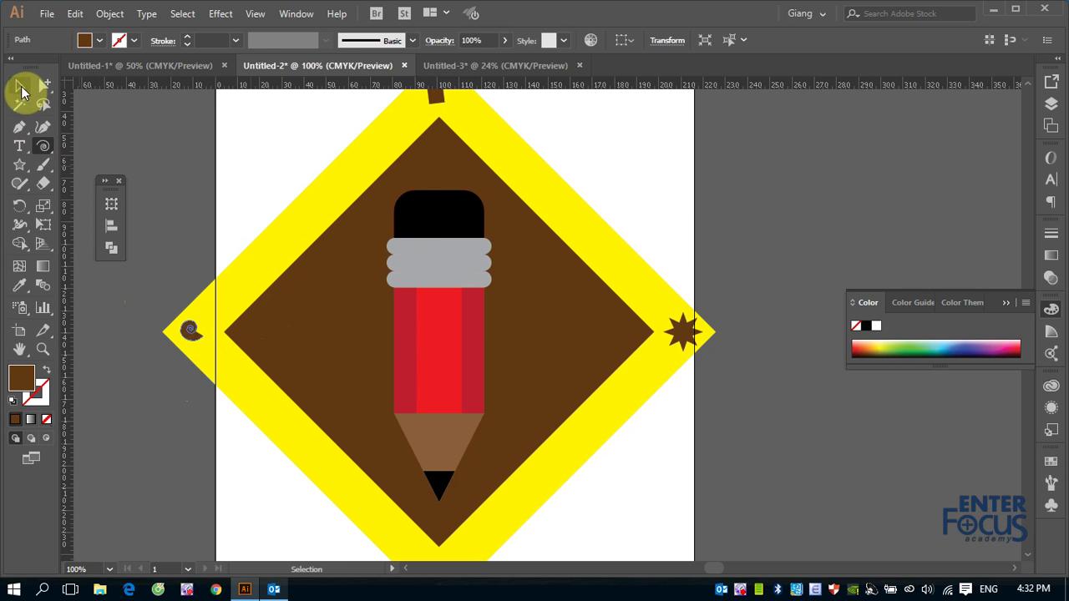
click(195, 160)
click(197, 336)
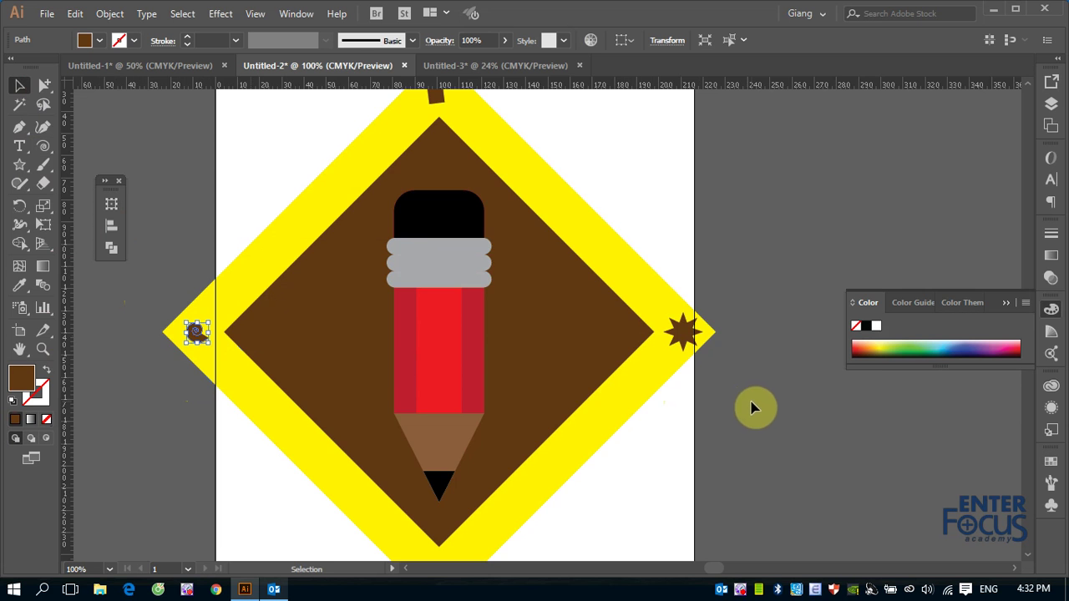
key(ctrl+minus)
key(ctrl+minus)
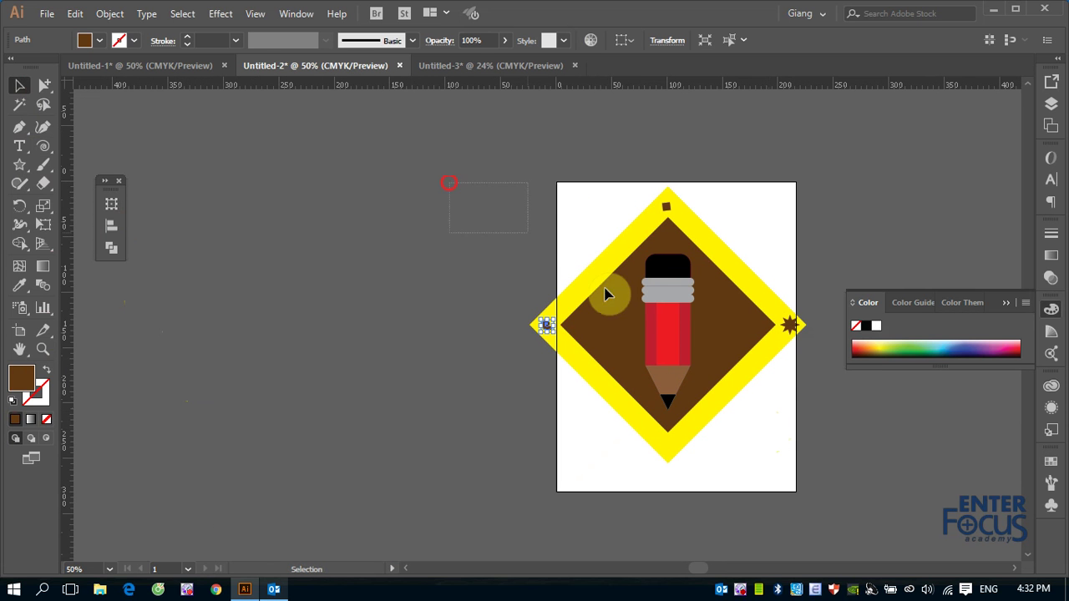
- Select all and scale the pencil, diamonds and ornaments down together to fit the artboard
key(ctrl+a)
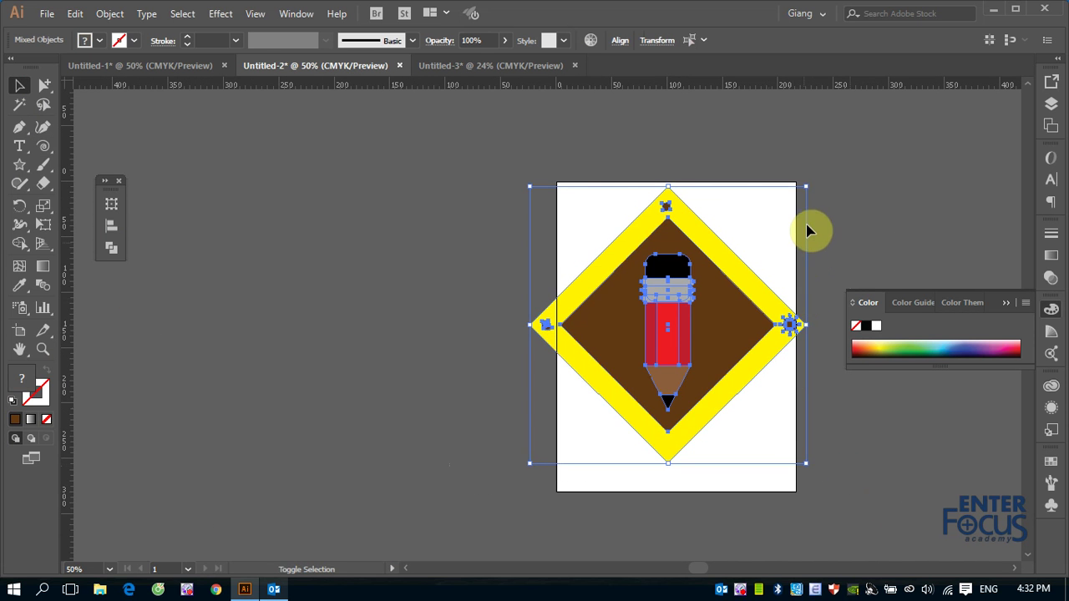
drag(805, 190, 756, 258)
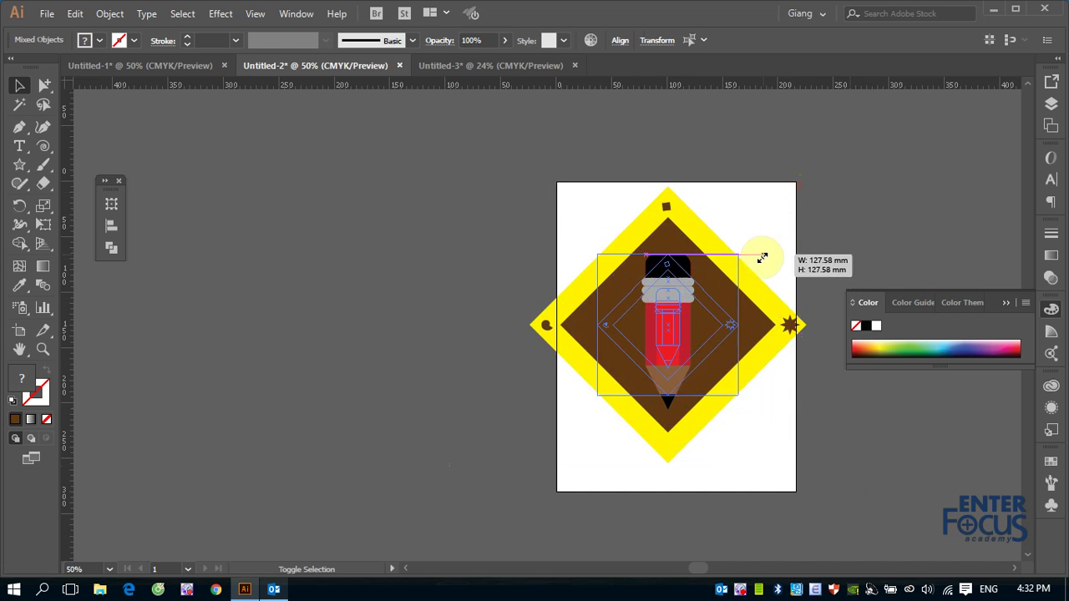
drag(520, 217, 809, 420)
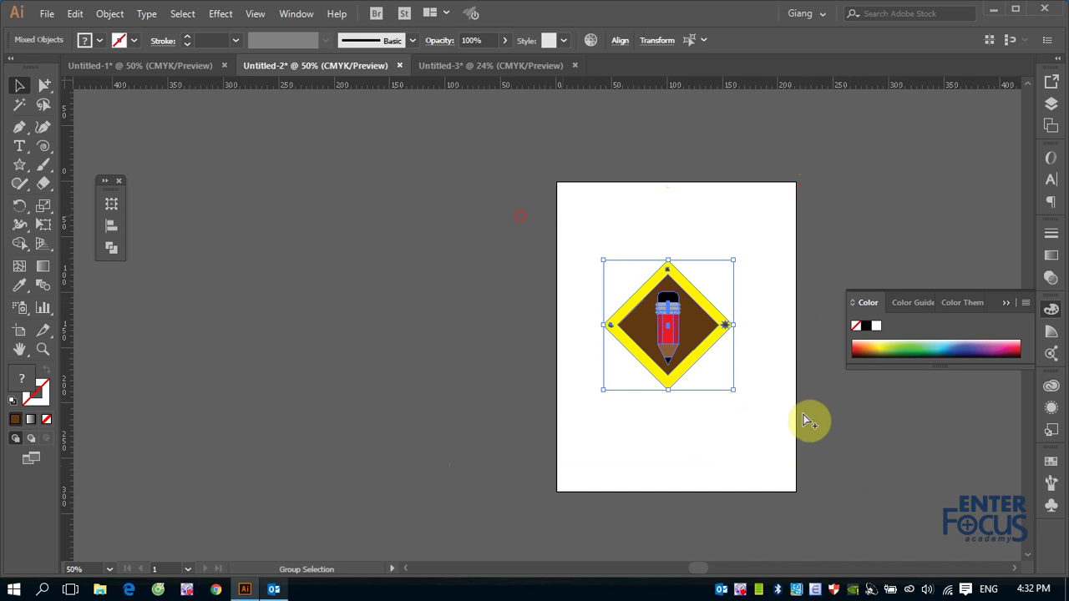
click(174, 159)
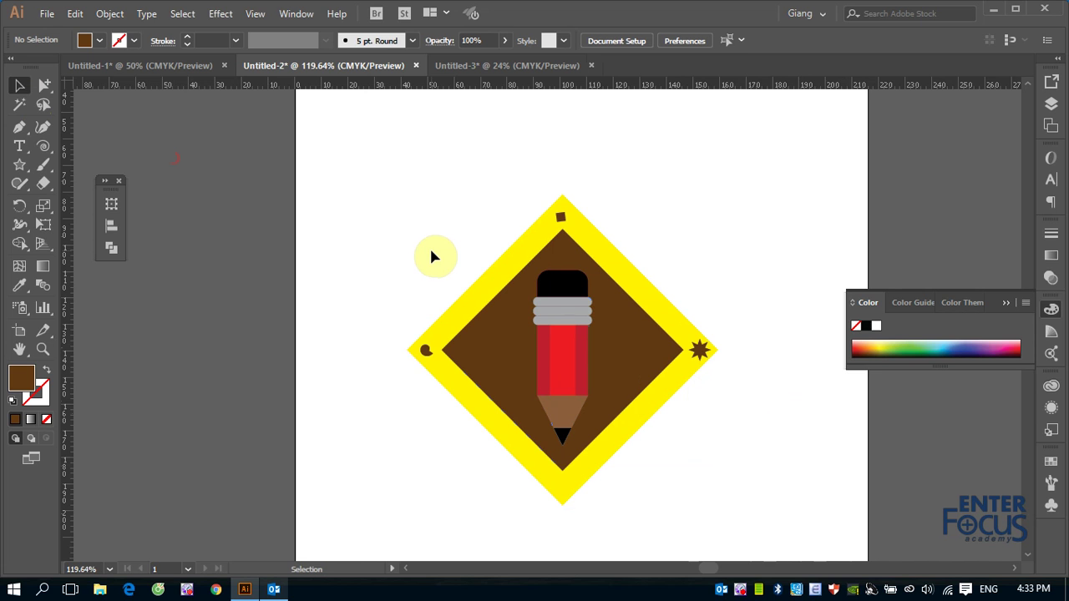